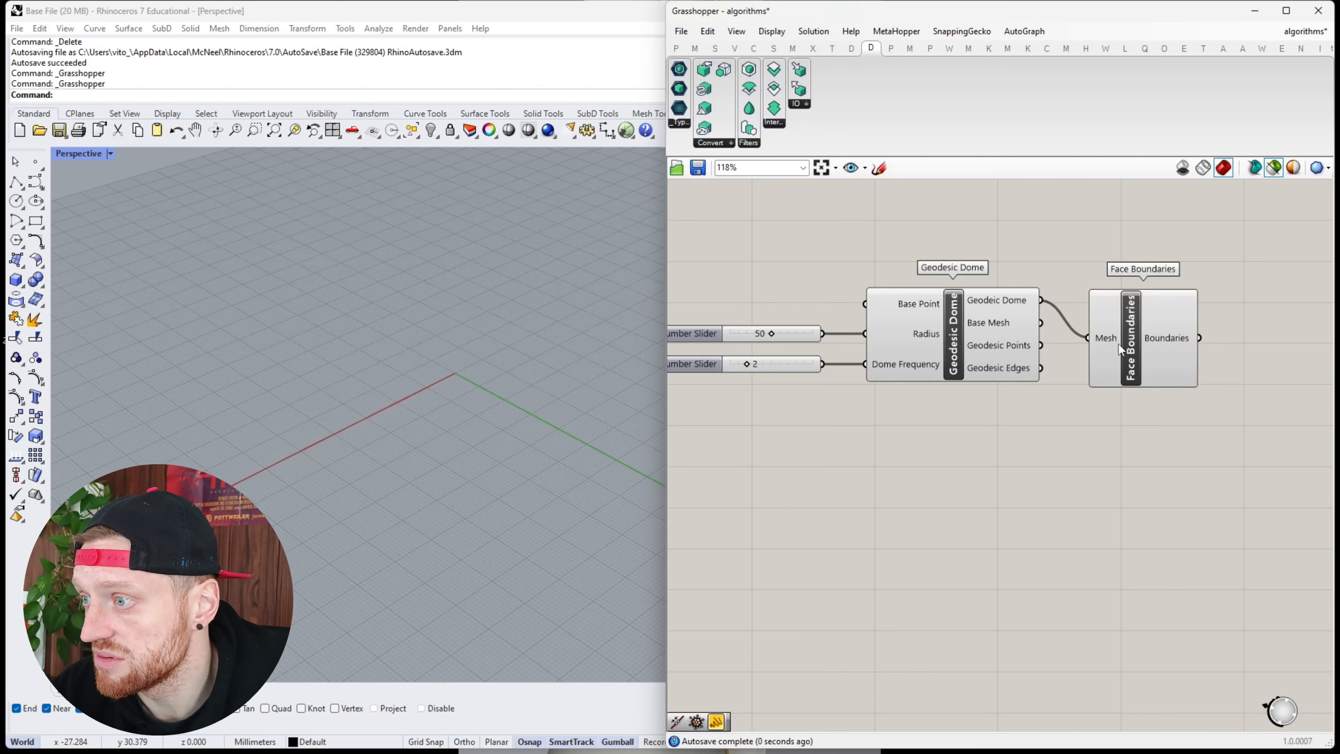
# Add a Weaverbird's Dual graph component and connect the Face Boundaries' Boundaries output to its Mesh/Curves input
pyautogui.moveTo(1184, 343); pyautogui.dragTo(973, 354, button='right')
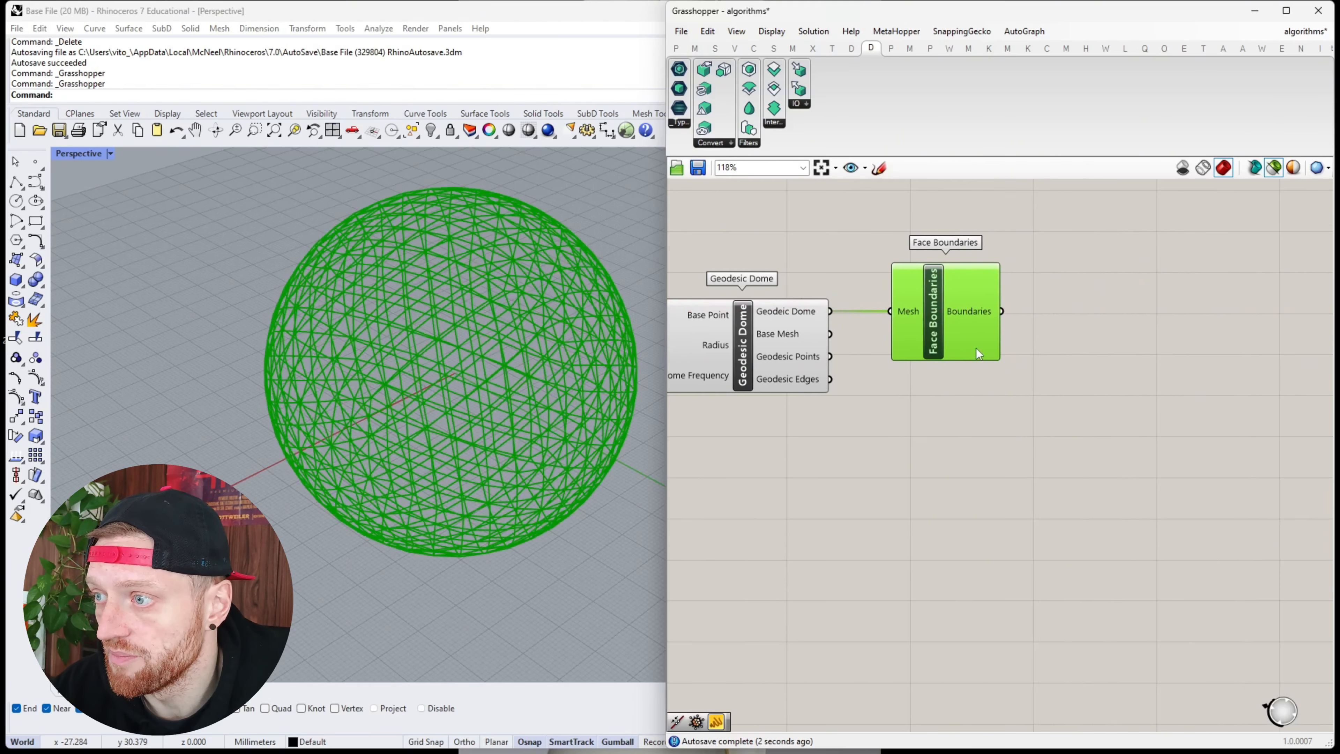
pyautogui.doubleClick(1069, 333)
pyautogui.write('dual')
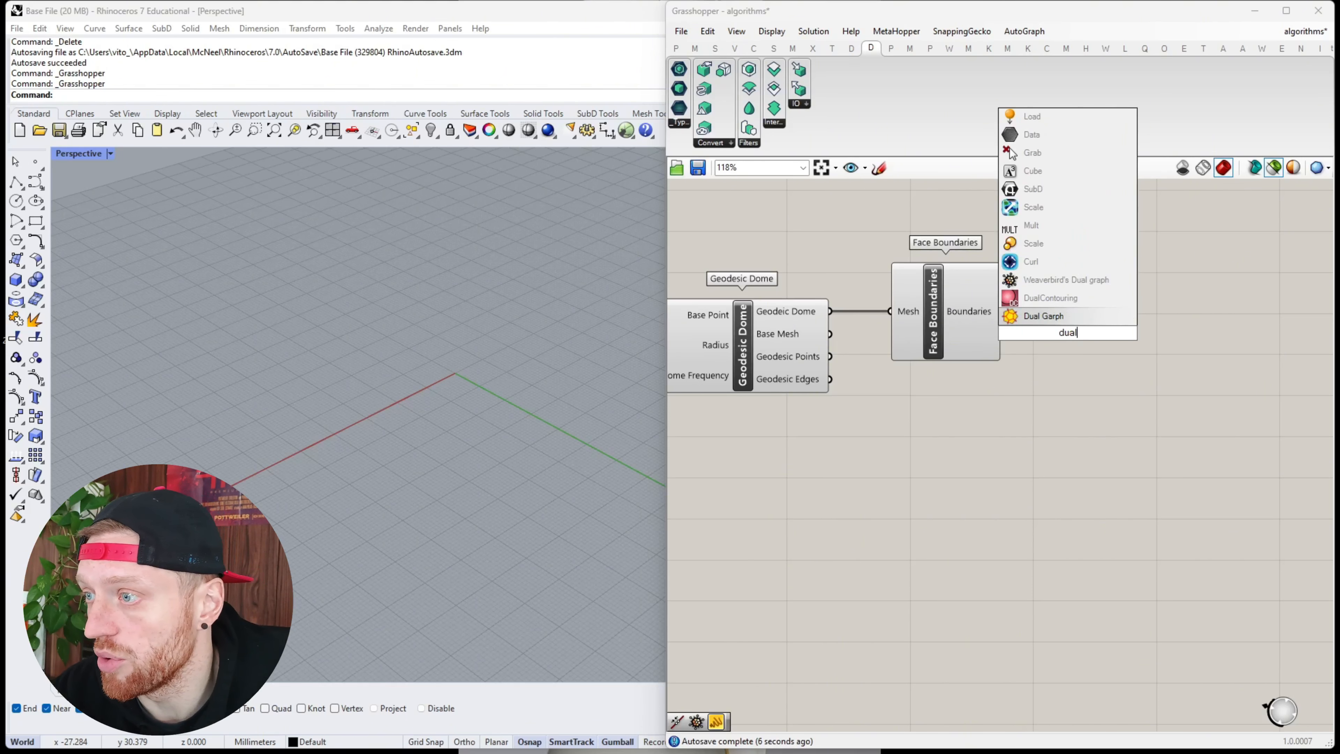
pyautogui.click(1066, 280)
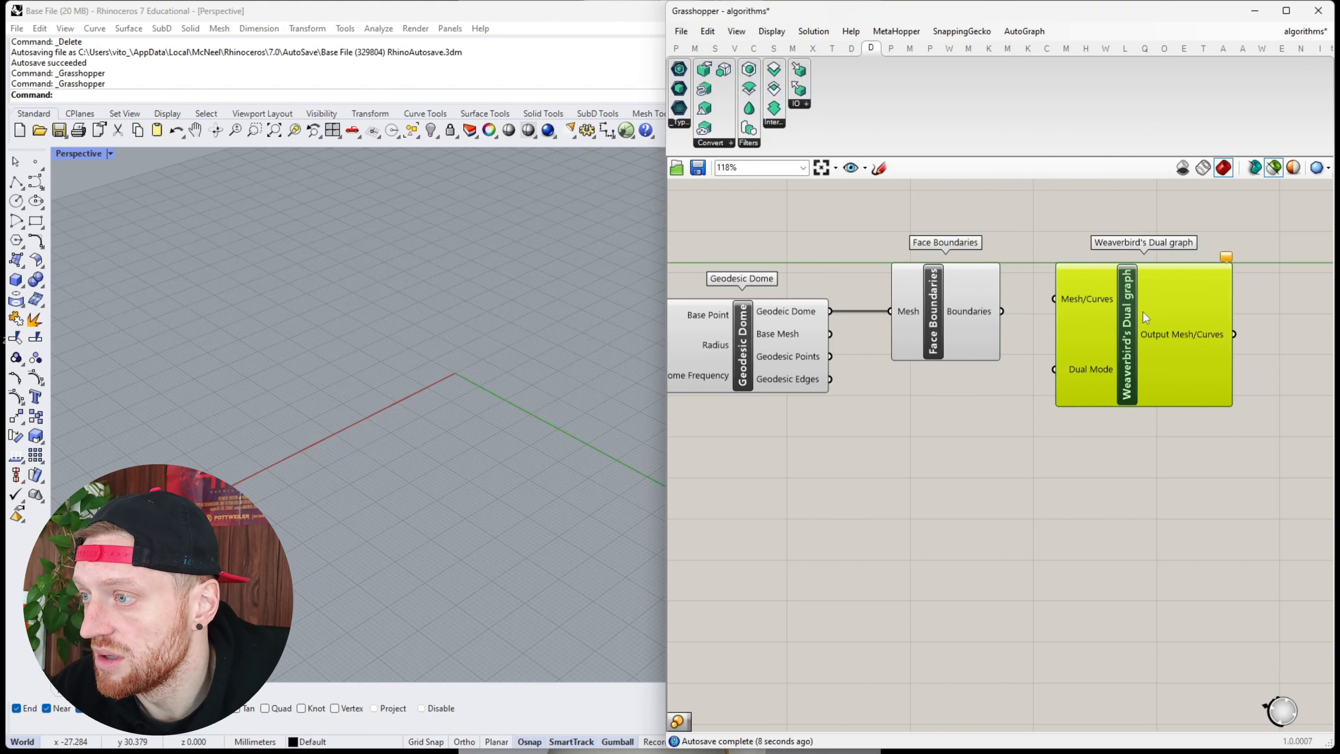
pyautogui.moveTo(1001, 311); pyautogui.dragTo(1052, 306)
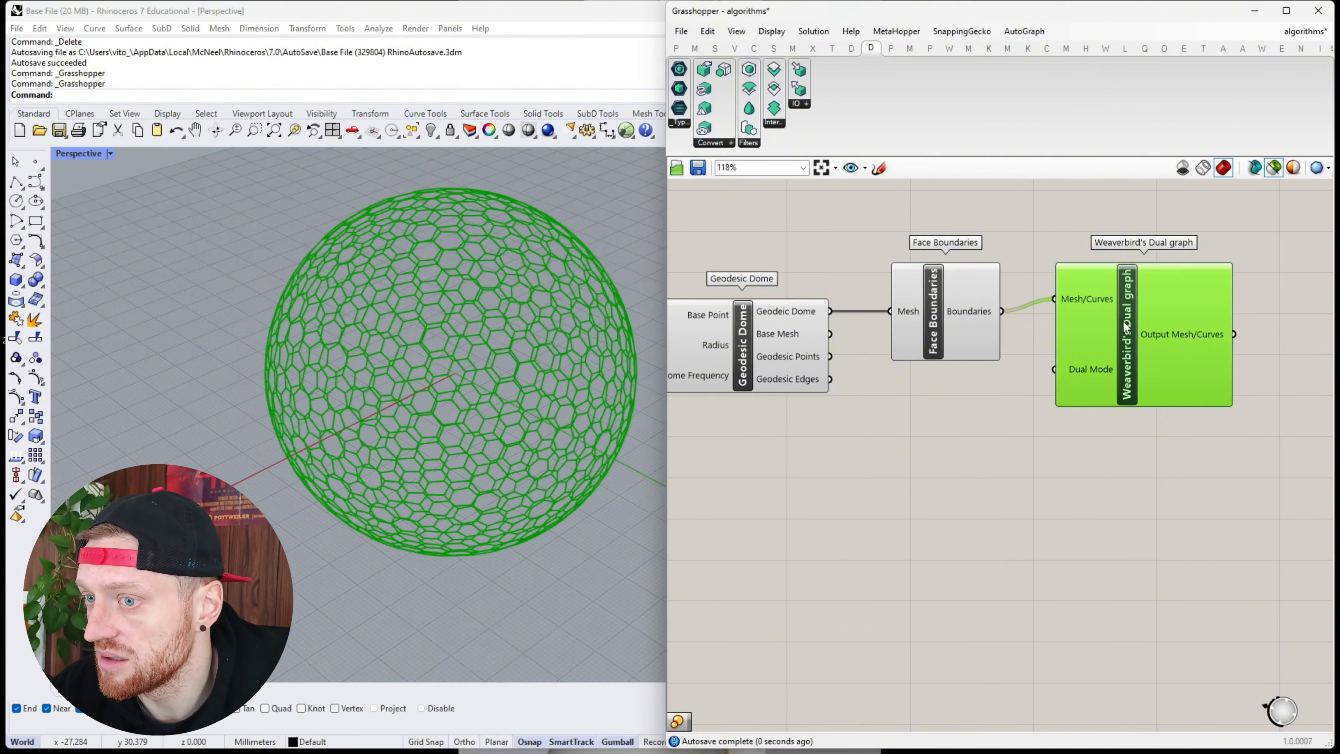
# Compare the viewport previews of the face boundaries, the dual graph and the geodesic dome mesh
pyautogui.click(956, 315)
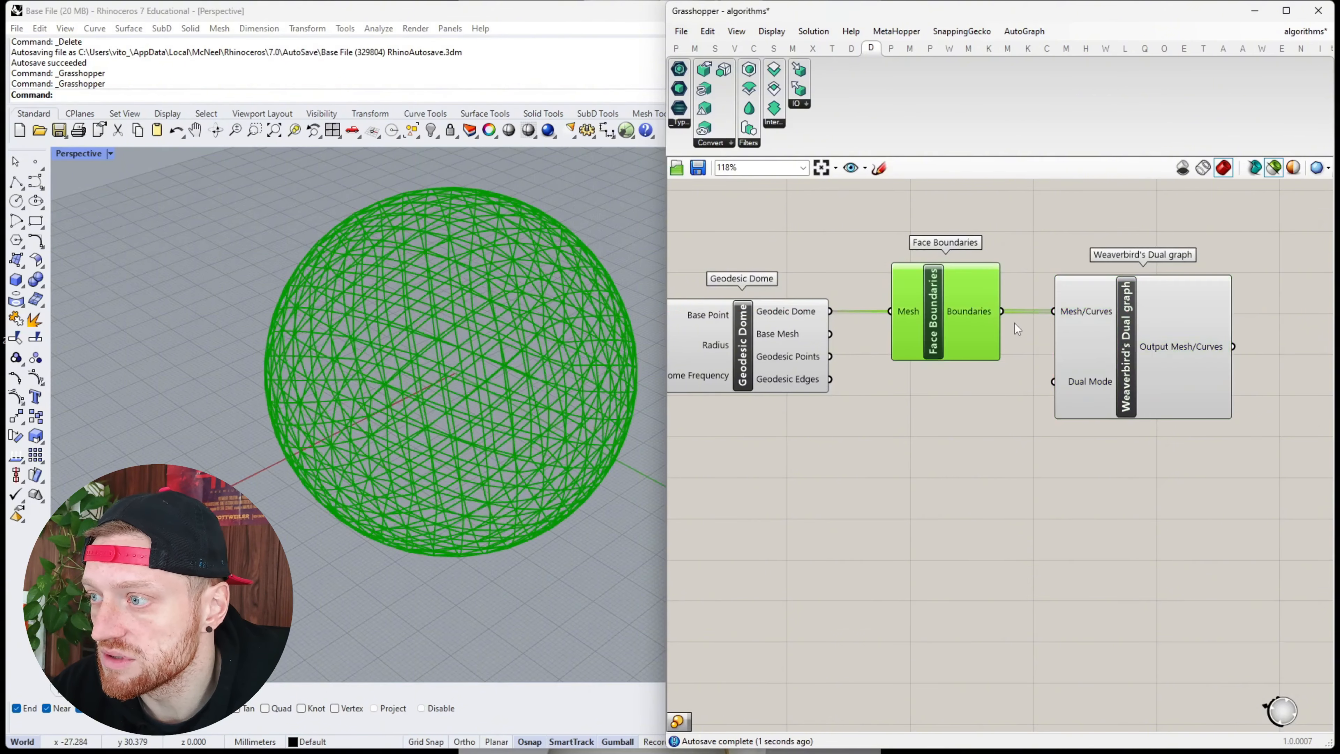
pyautogui.click(1120, 337)
pyautogui.moveTo(650, 323); pyautogui.dragTo(494, 331, button='right')
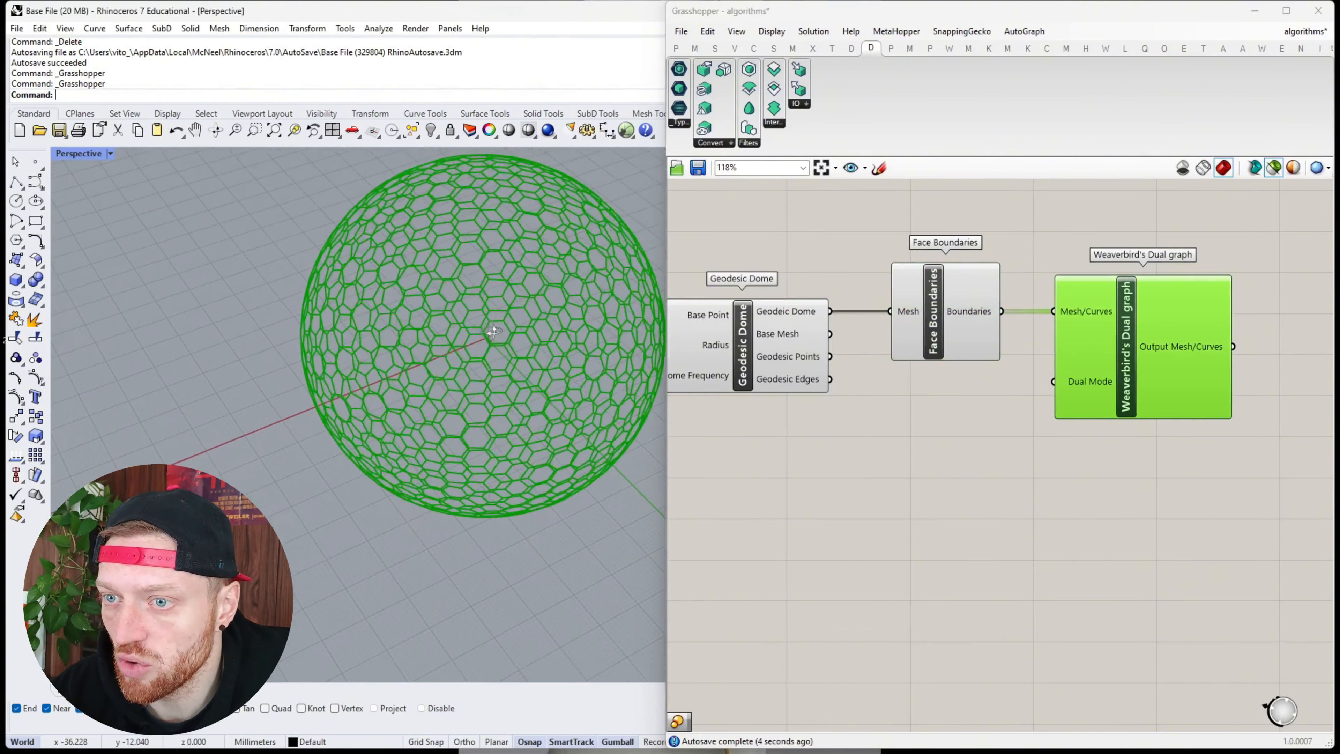
pyautogui.scroll(5, 476, 311)
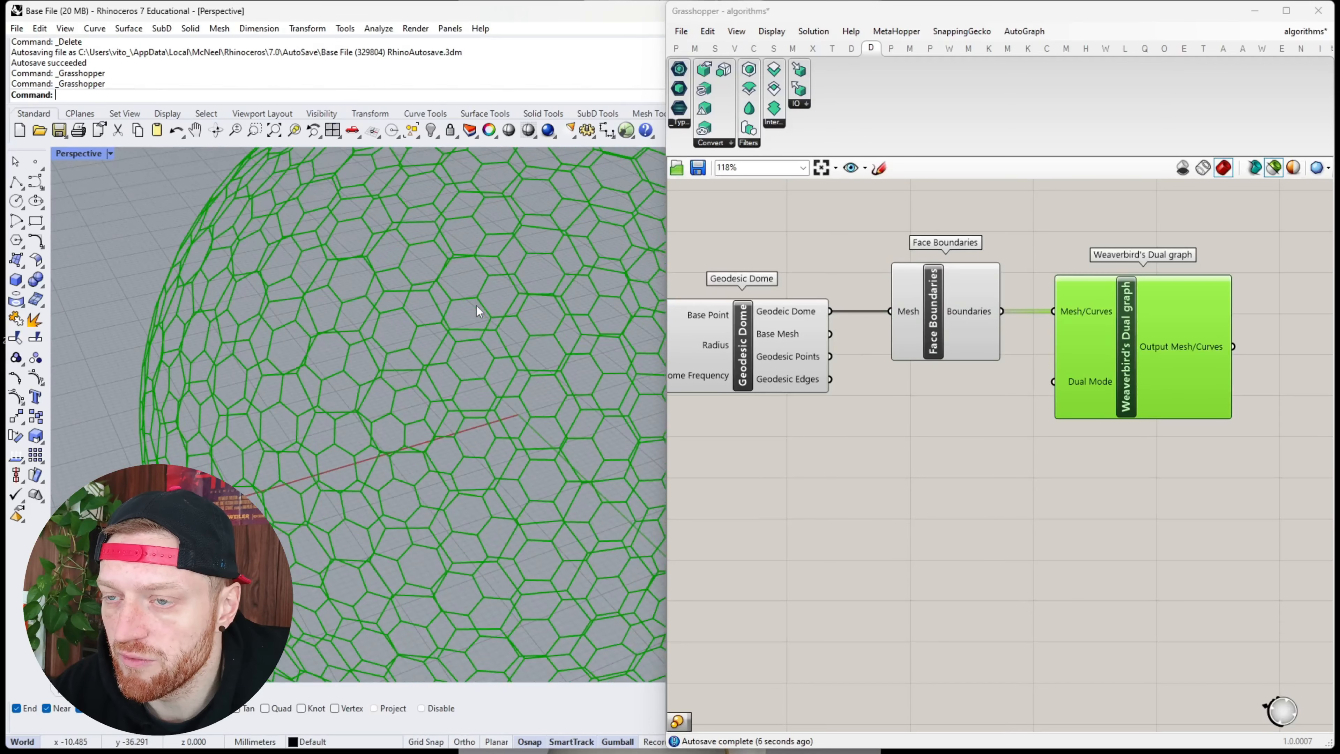
pyautogui.click(758, 330)
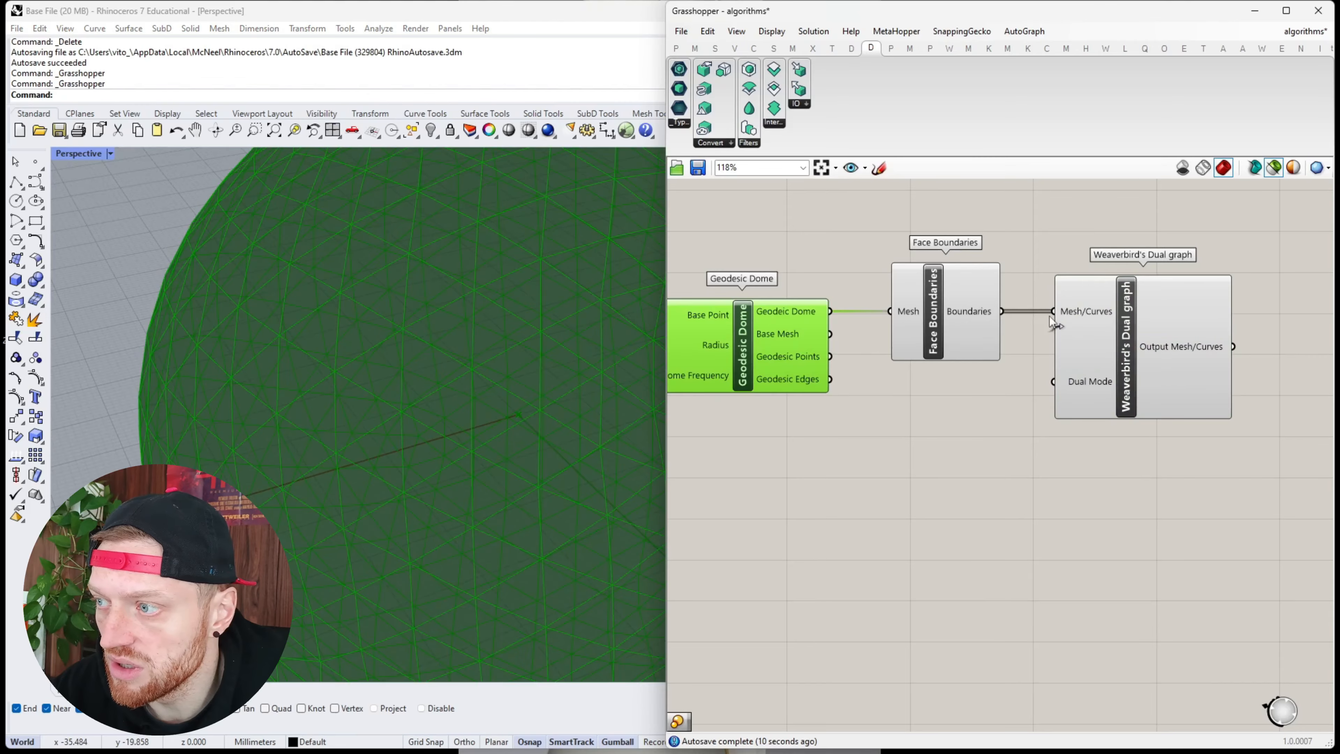
pyautogui.click(1119, 330)
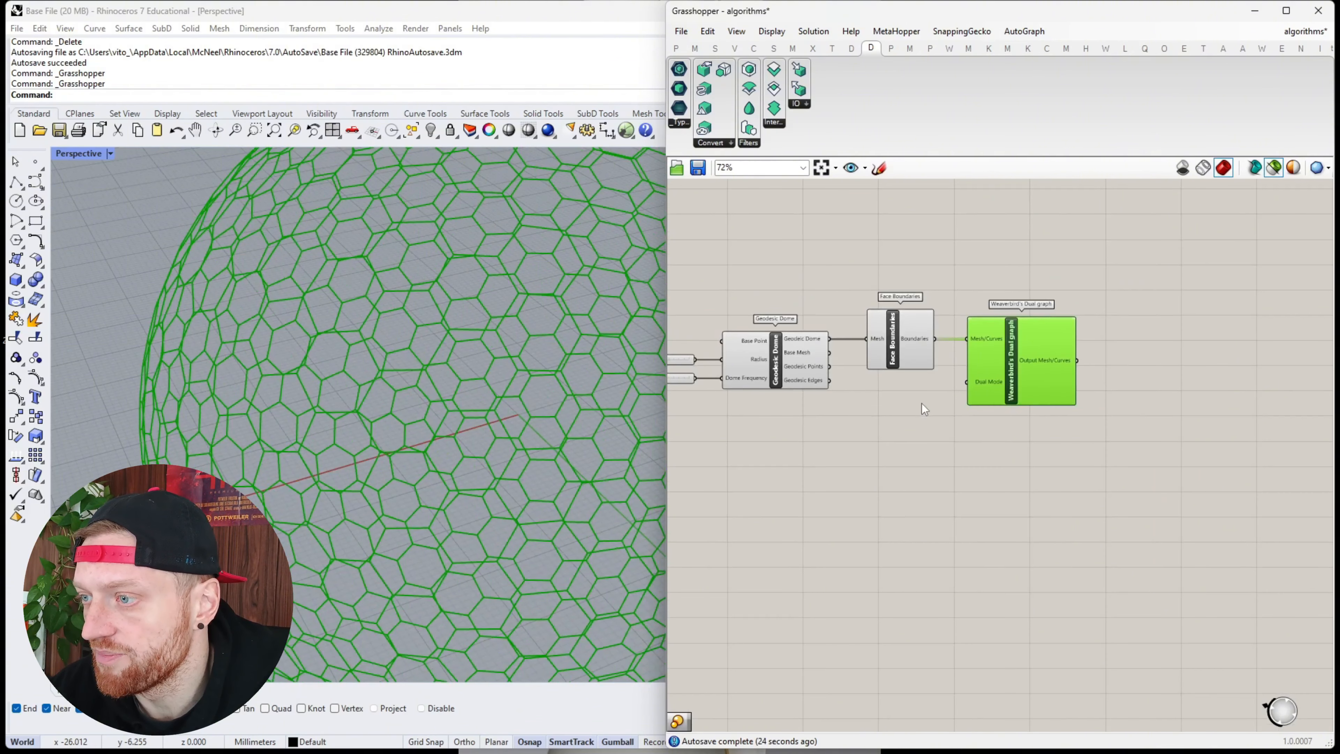
pyautogui.scroll(-3, 921, 403)
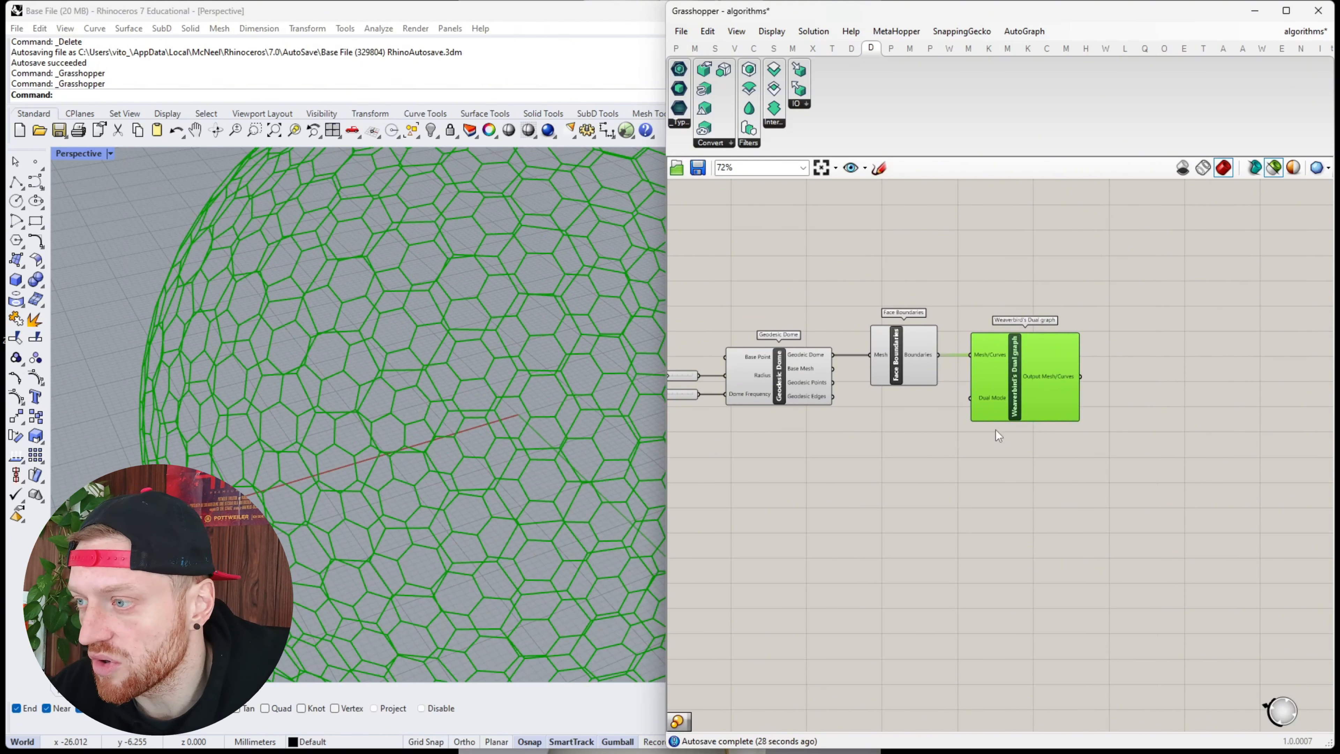
pyautogui.scroll(3, 1118, 365)
# Add a Scale component, connect the dual graph's Output Mesh/Curves to its Geometry input, and leave space between the two components
pyautogui.doubleClick(1122, 431)
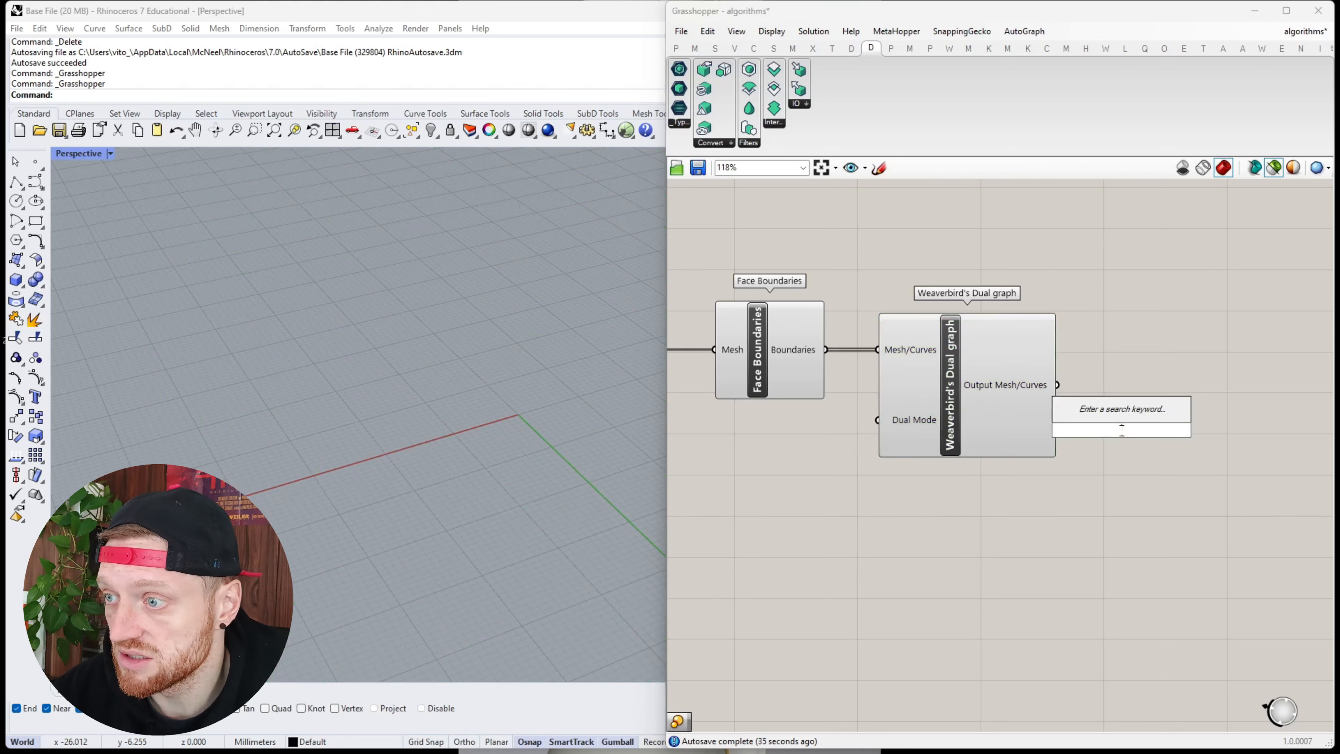
pyautogui.click(998, 393)
pyautogui.doubleClick(1139, 413)
pyautogui.write('scale')
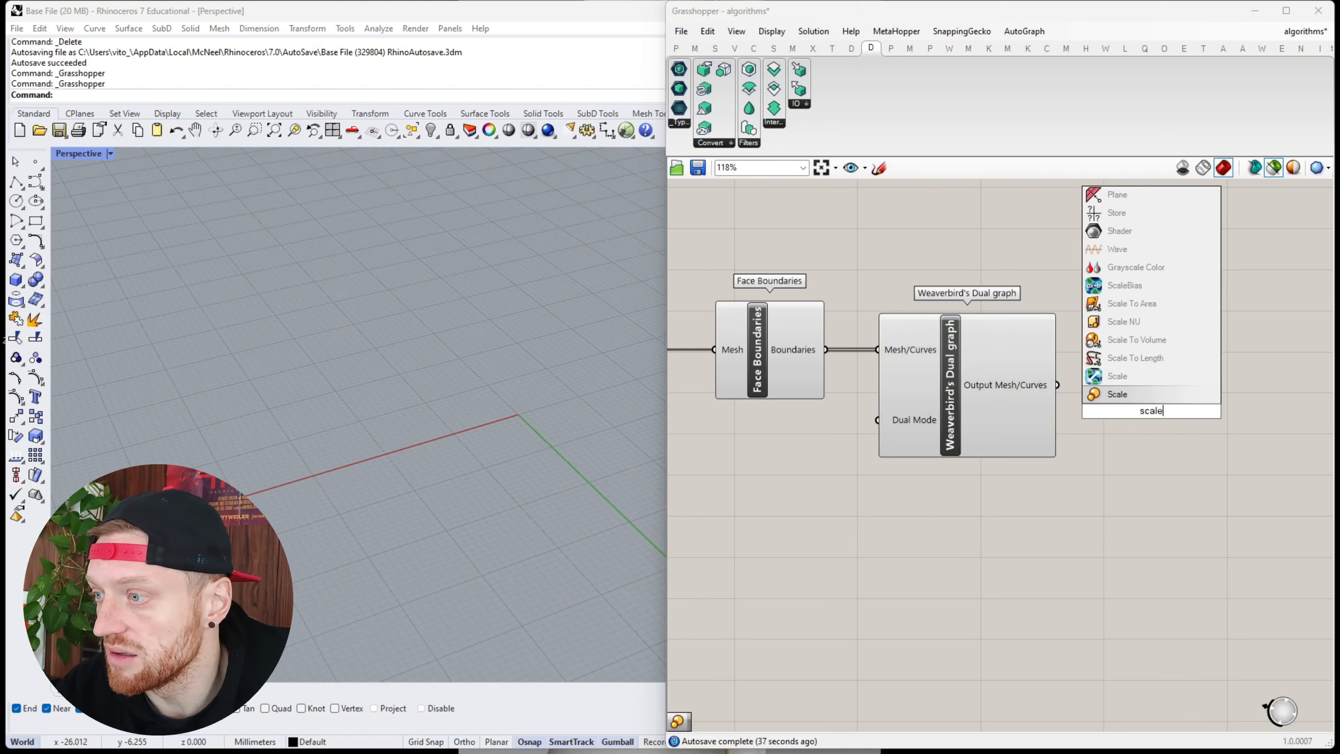
pyautogui.click(1126, 395)
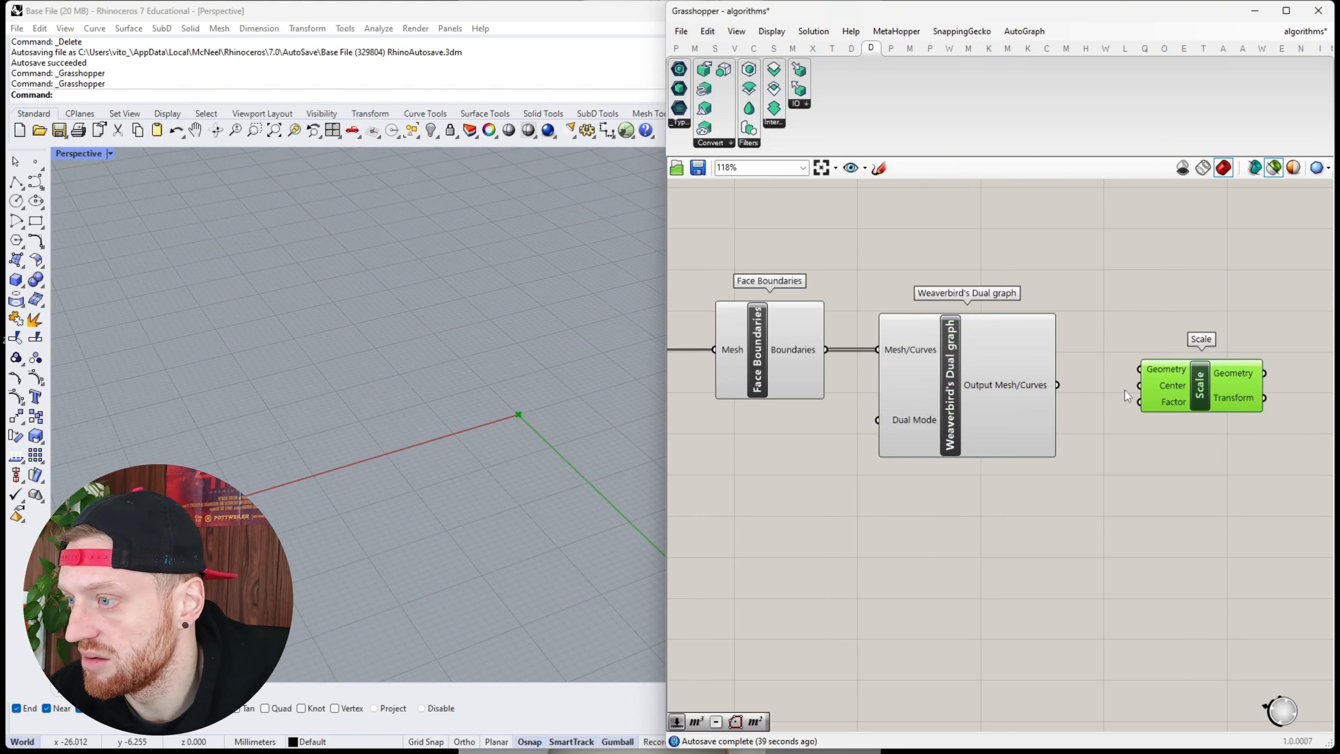
pyautogui.moveTo(1057, 385); pyautogui.dragTo(1268, 391)
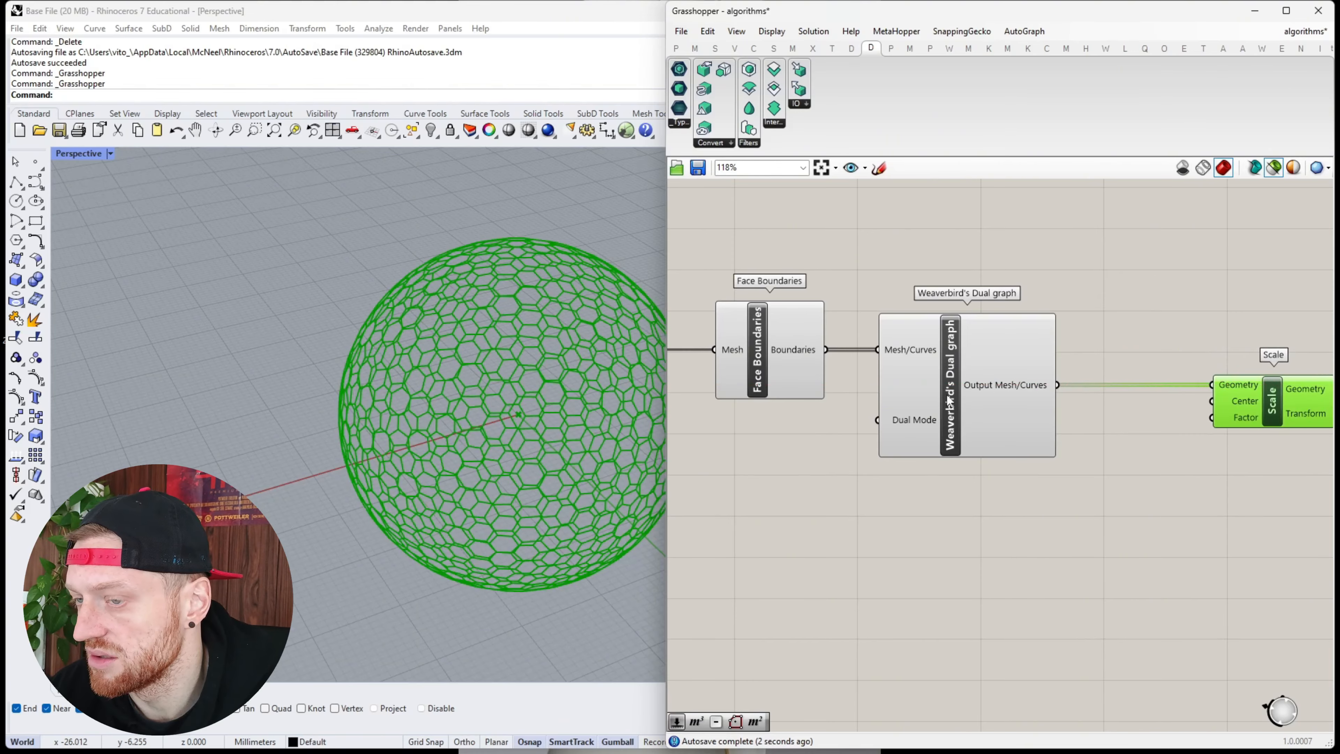
pyautogui.moveTo(1000, 396); pyautogui.dragTo(900, 388, button='right')
pyautogui.moveTo(1171, 405); pyautogui.dragTo(1218, 405)
pyautogui.scroll(-2, 1102, 415)
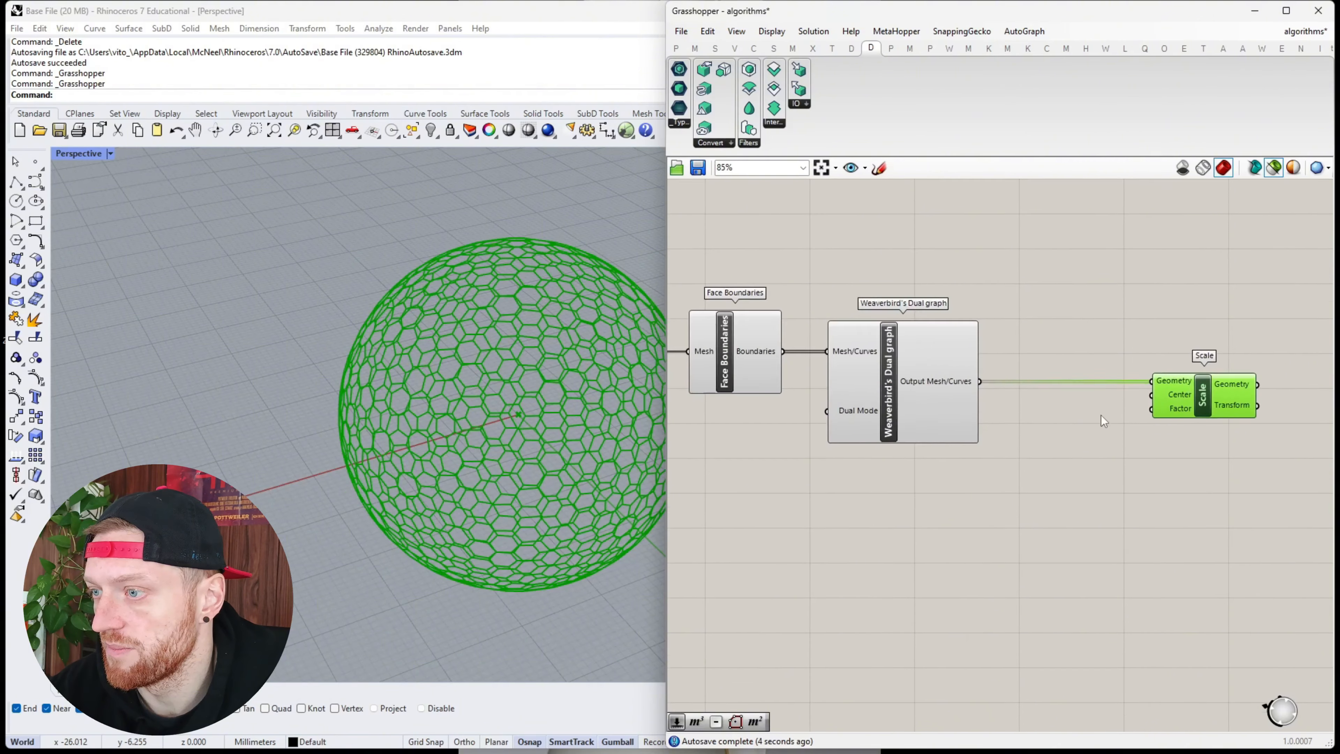
# Add a Polygon Center component below the wire and connect the dual graph's Output Mesh/Curves to its Polyline input
pyautogui.scroll(2, 1044, 442)
pyautogui.doubleClick(1044, 442)
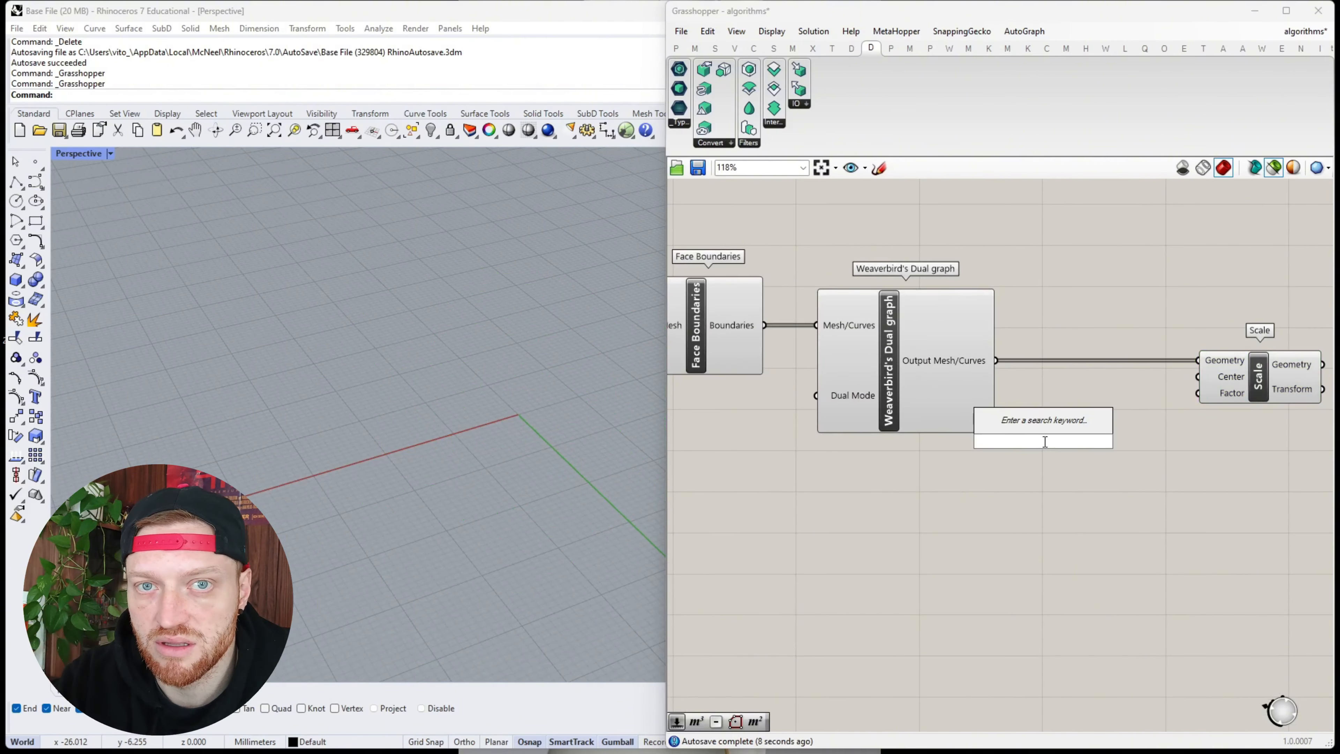
pyautogui.write('po')
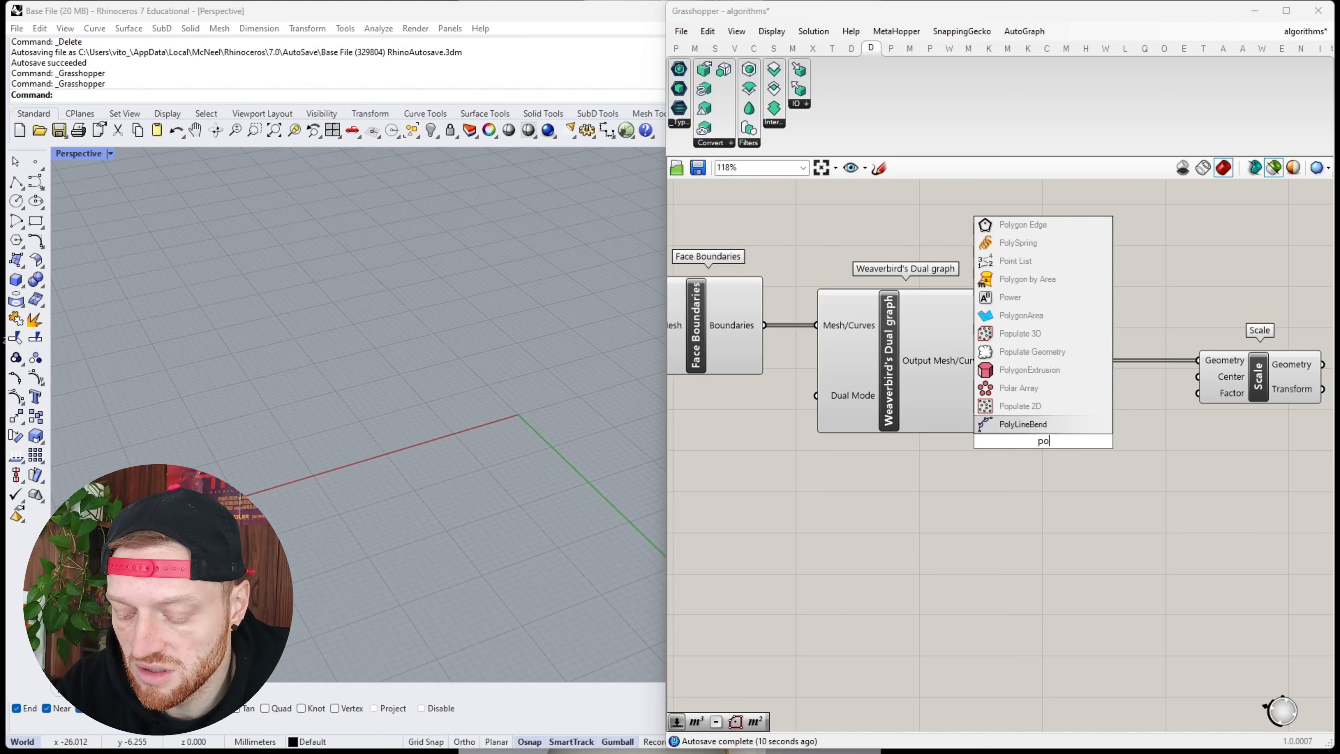
pyautogui.write('lygon c')
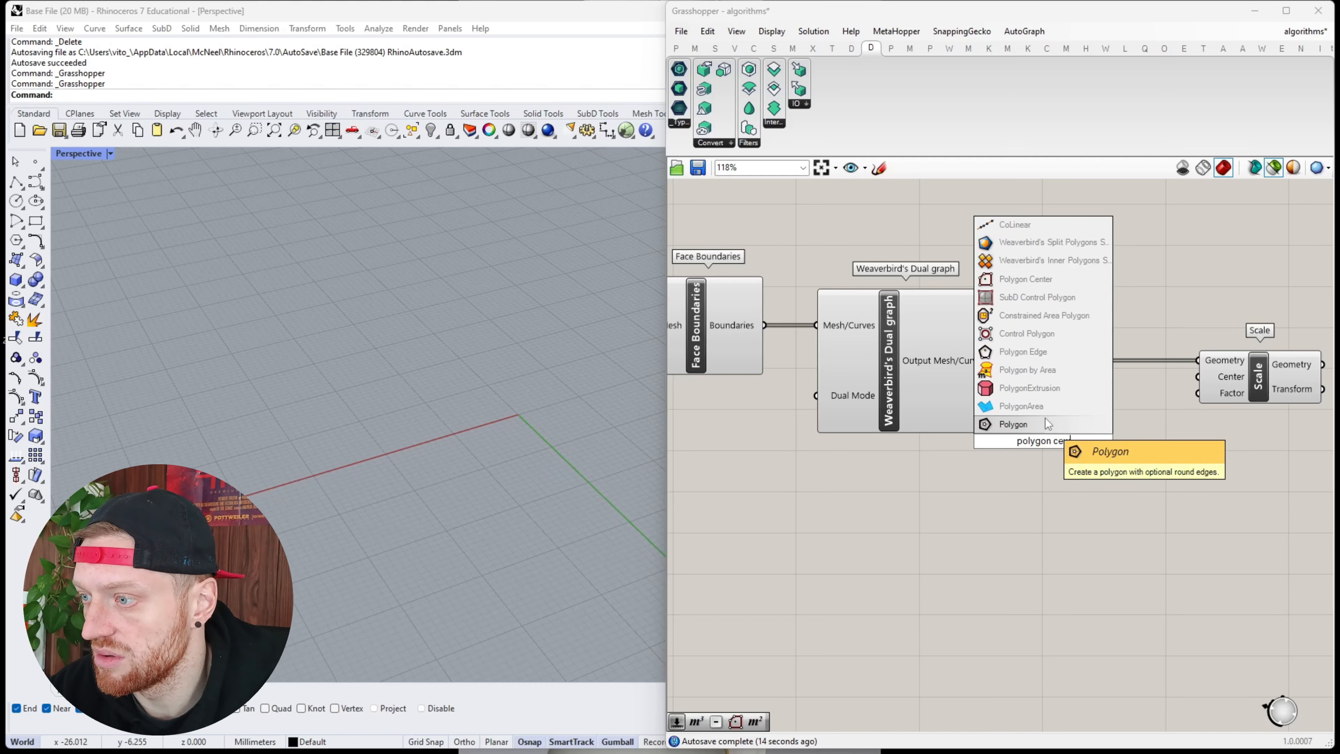
pyautogui.write('ent')
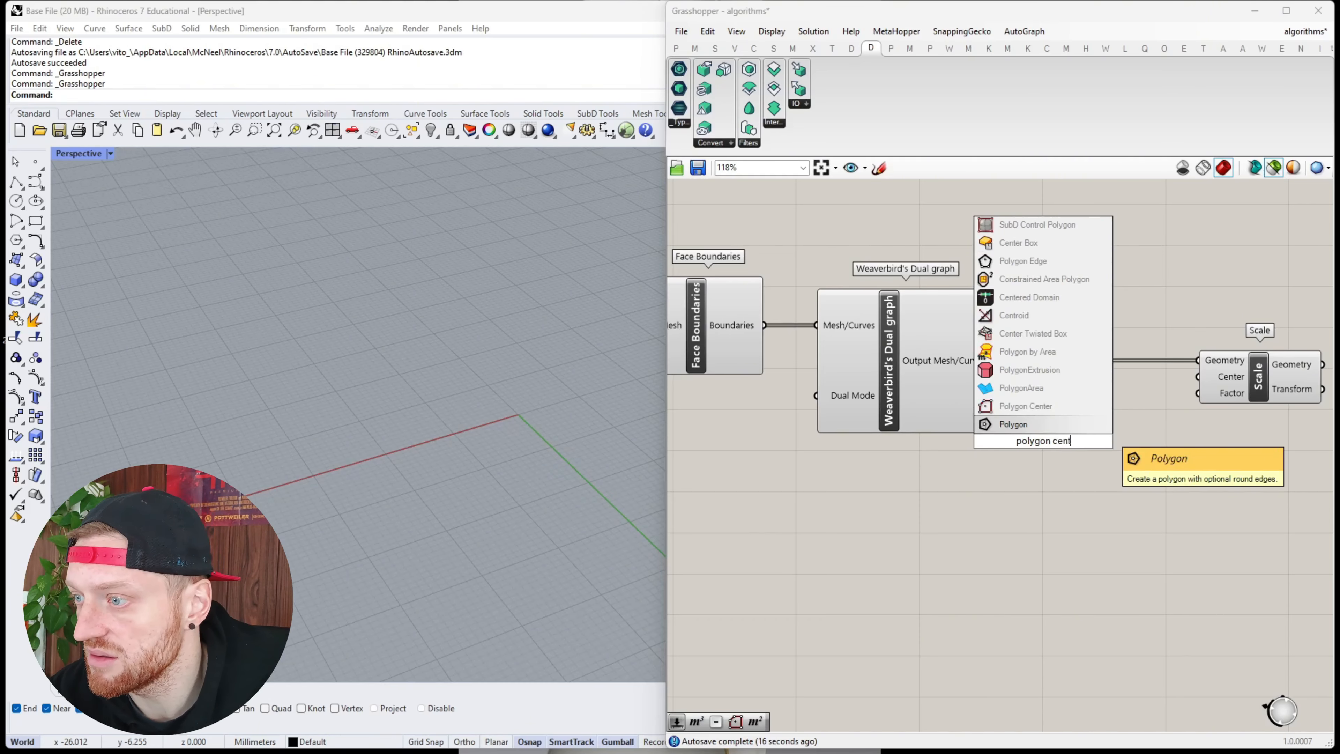
pyautogui.click(1073, 409)
pyautogui.moveTo(1064, 442); pyautogui.dragTo(1100, 490)
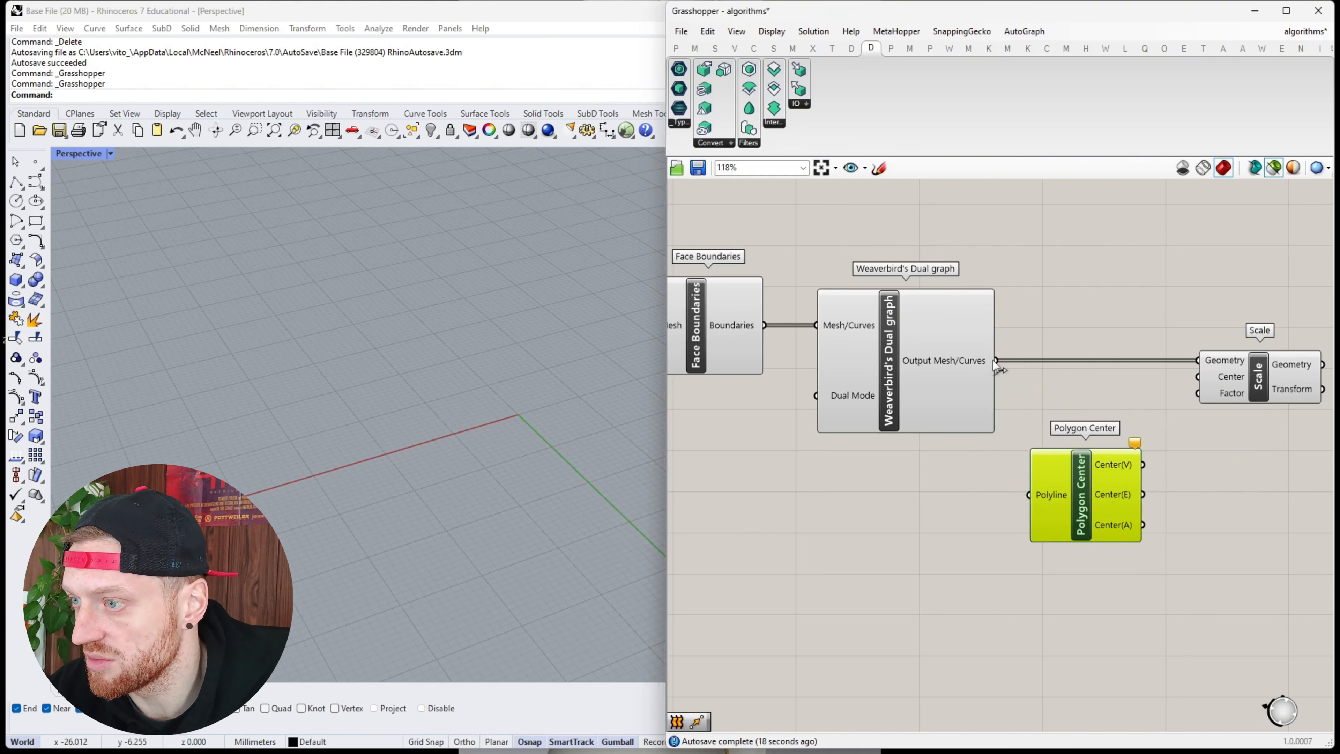
pyautogui.moveTo(995, 360); pyautogui.dragTo(1100, 512)
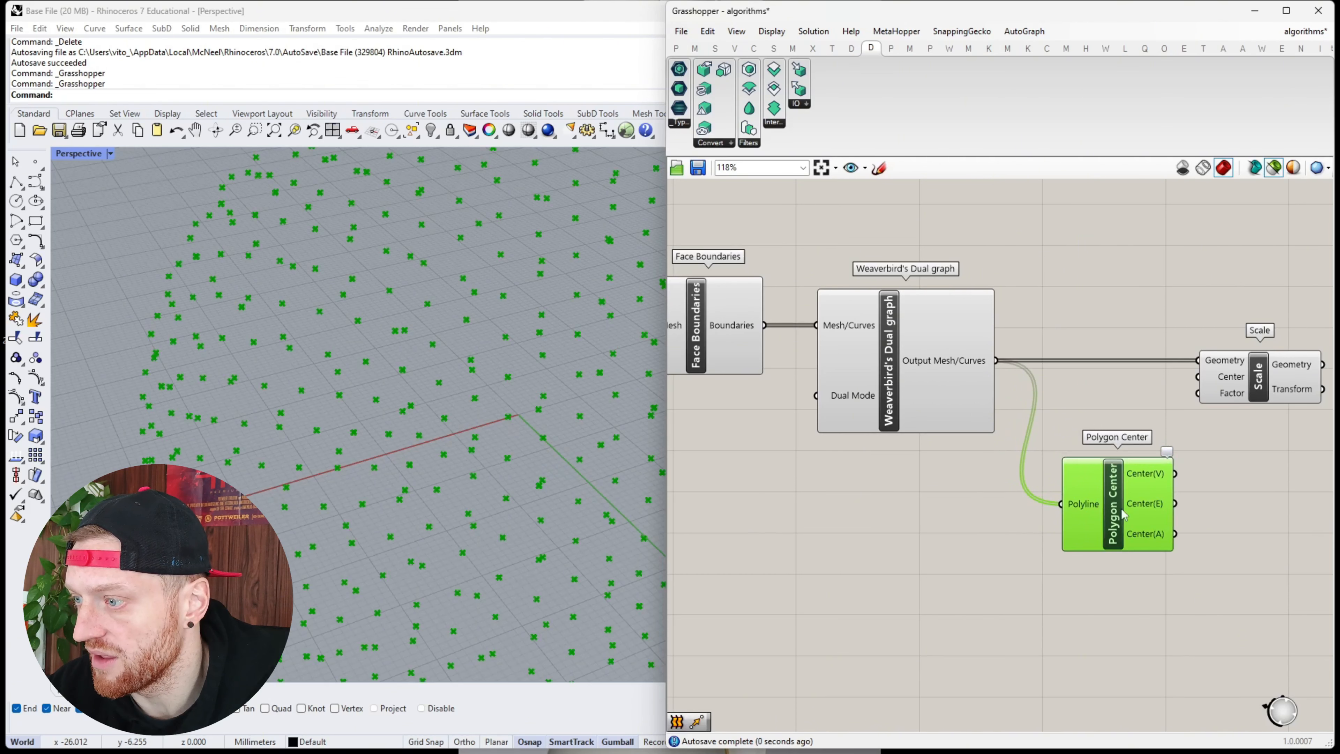
# Connect Polygon Center's Center(E) output to the Center input of the Scale component
pyautogui.moveTo(1150, 515)
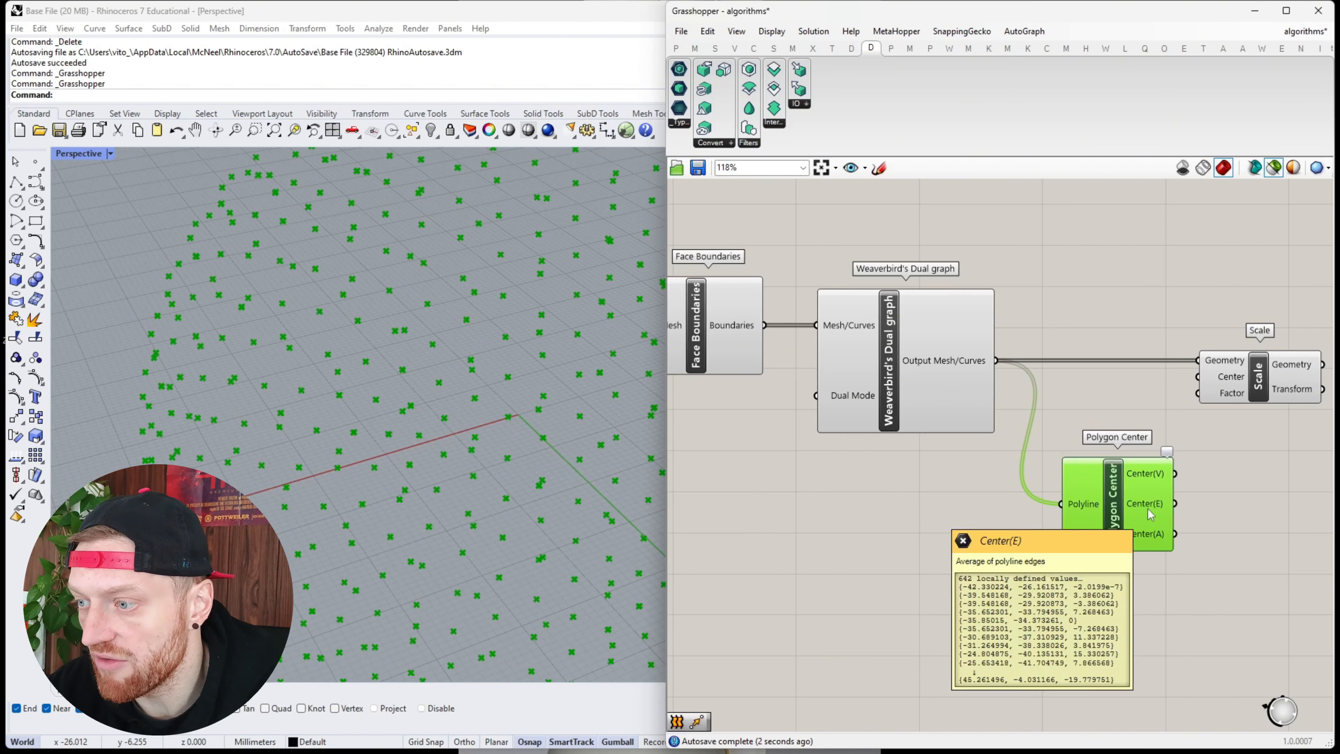
pyautogui.moveTo(1175, 503); pyautogui.dragTo(1197, 377)
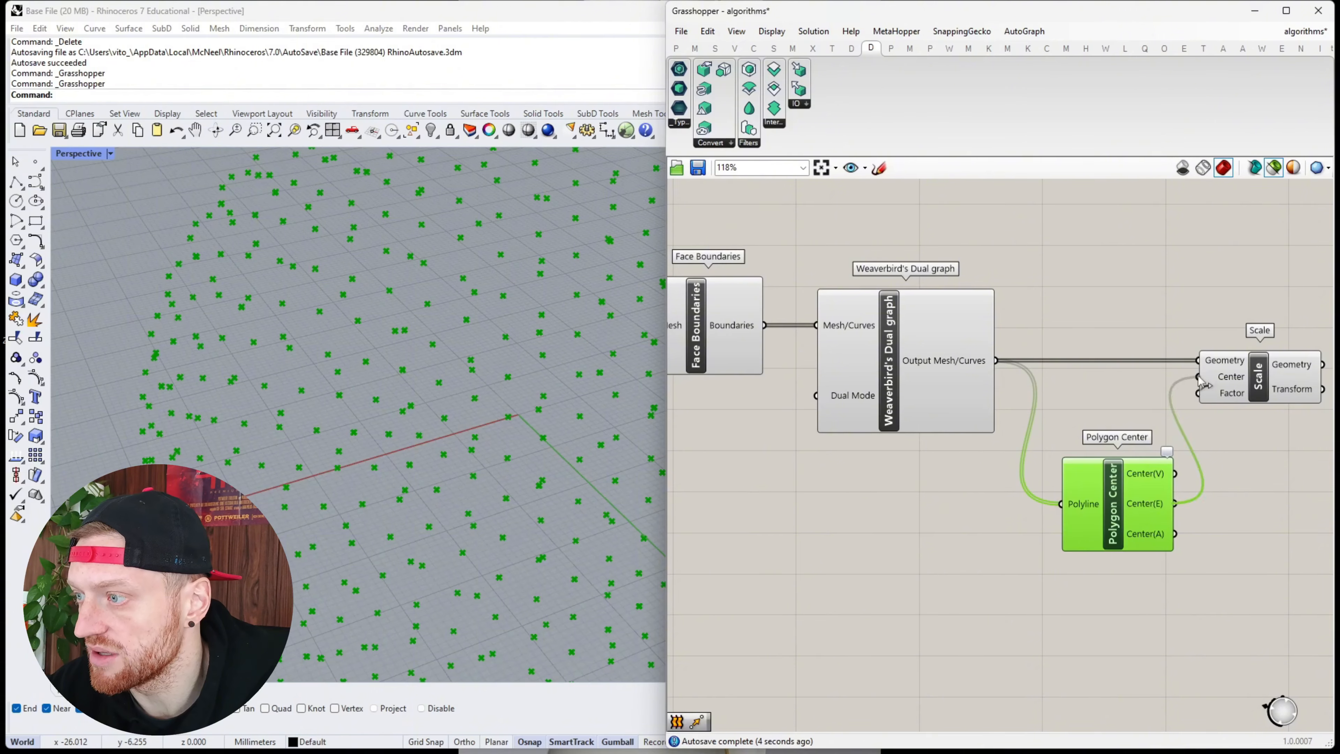
pyautogui.click(1249, 385)
pyautogui.moveTo(1132, 480); pyautogui.dragTo(1126, 480)
# Add a Move component after Scale and connect Scale's Geometry output to its Geometry input
pyautogui.click(924, 367)
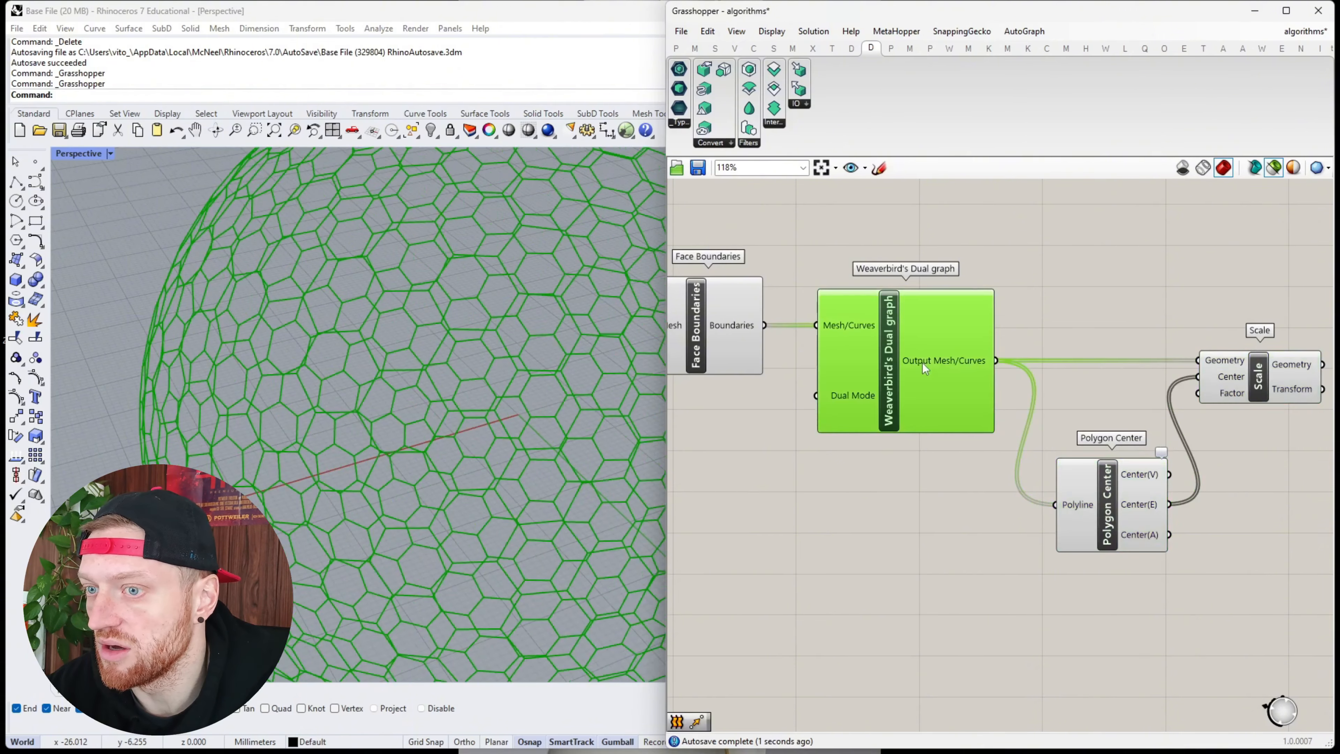
pyautogui.scroll(-5, 339, 393)
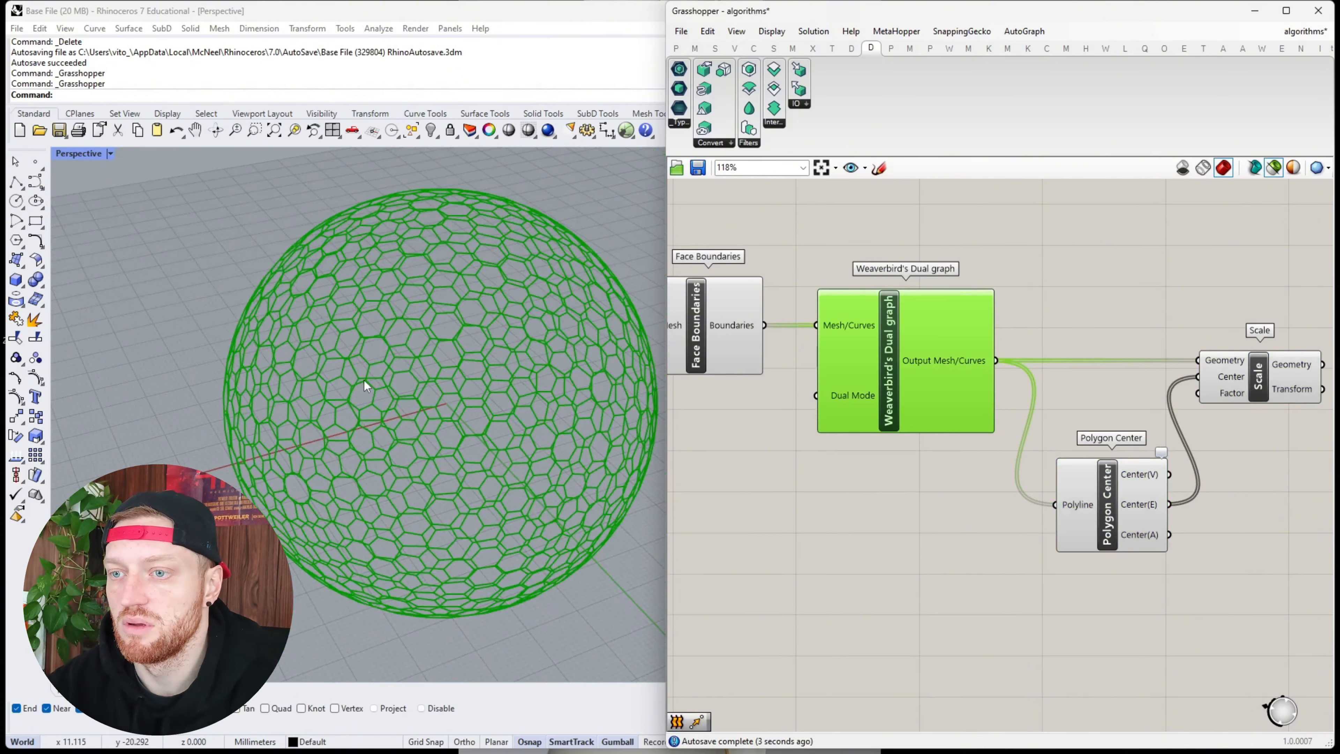
pyautogui.scroll(-2, 364, 381)
pyautogui.moveTo(369, 380); pyautogui.dragTo(429, 333, button='right')
pyautogui.click(1259, 373)
pyautogui.scroll(-3, 936, 453)
pyautogui.doubleClick(1205, 432)
pyautogui.write('move')
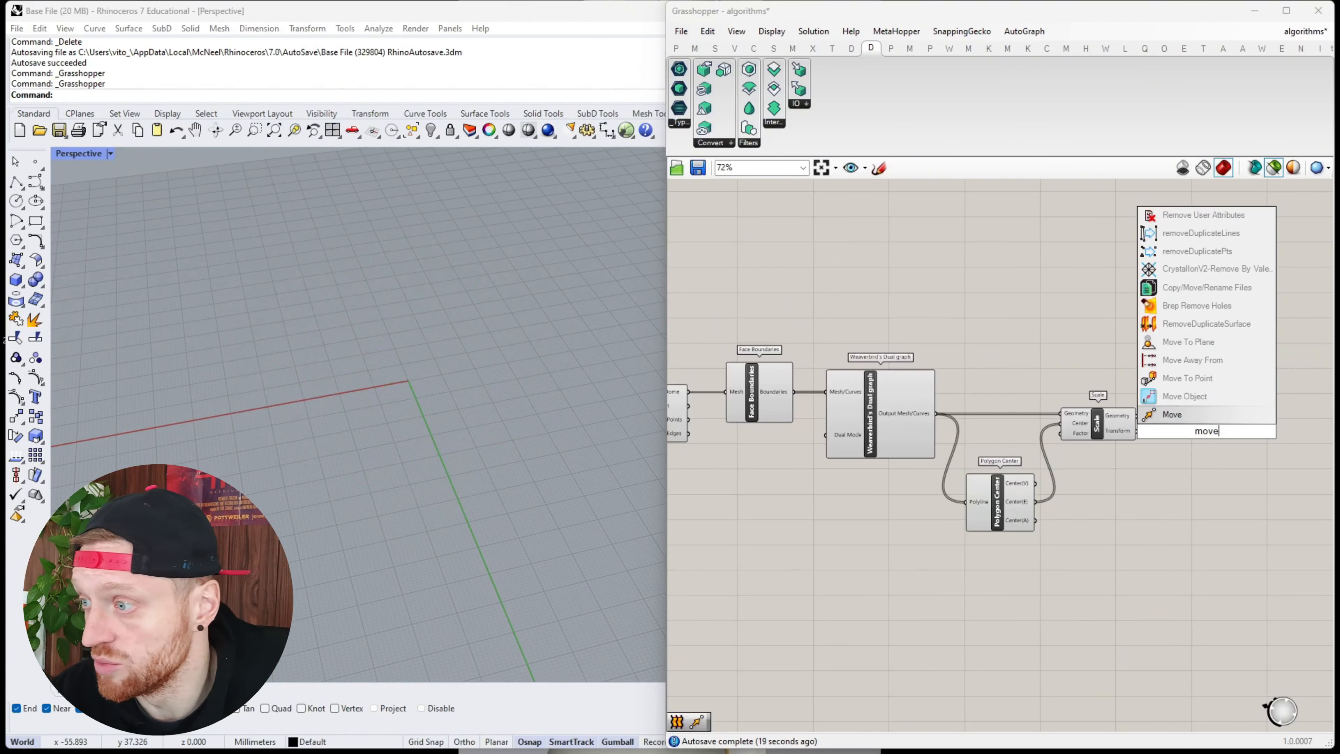
pyautogui.press('Return')
pyautogui.scroll(2, 1137, 417)
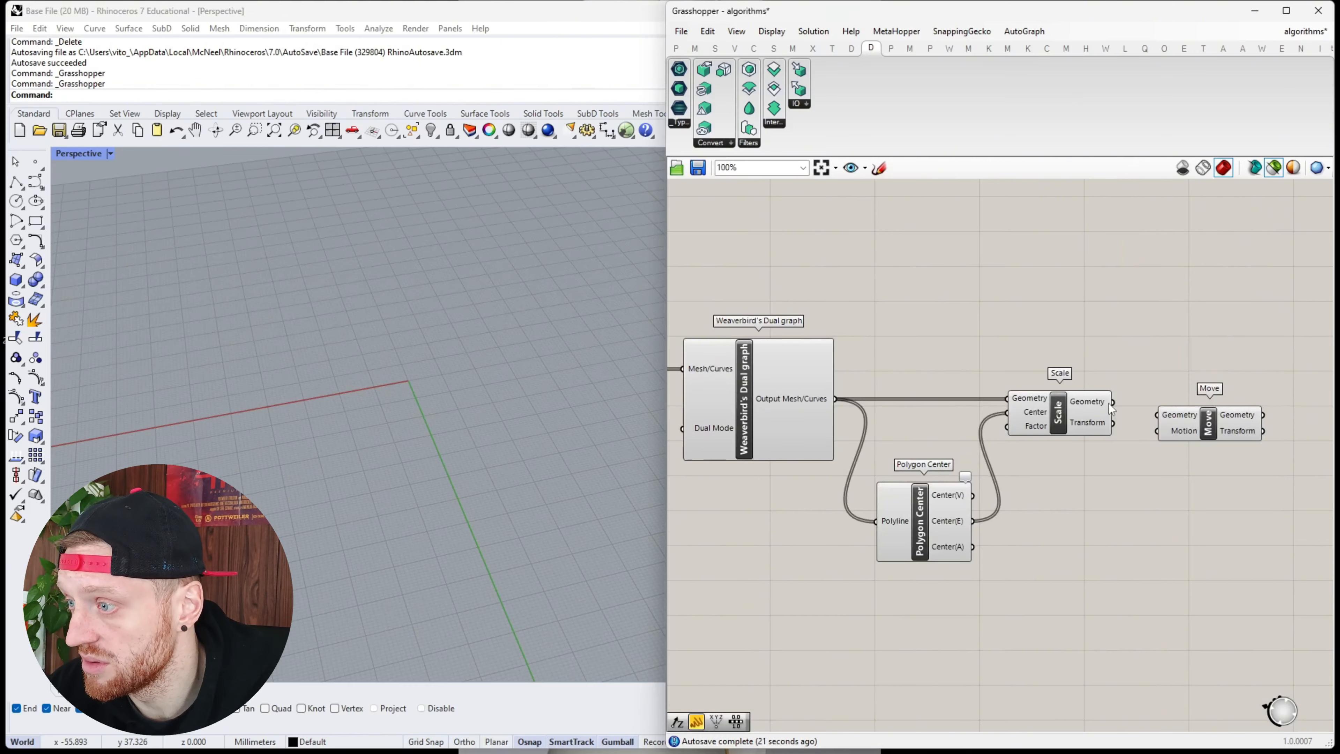
pyautogui.moveTo(1113, 402); pyautogui.dragTo(1238, 414)
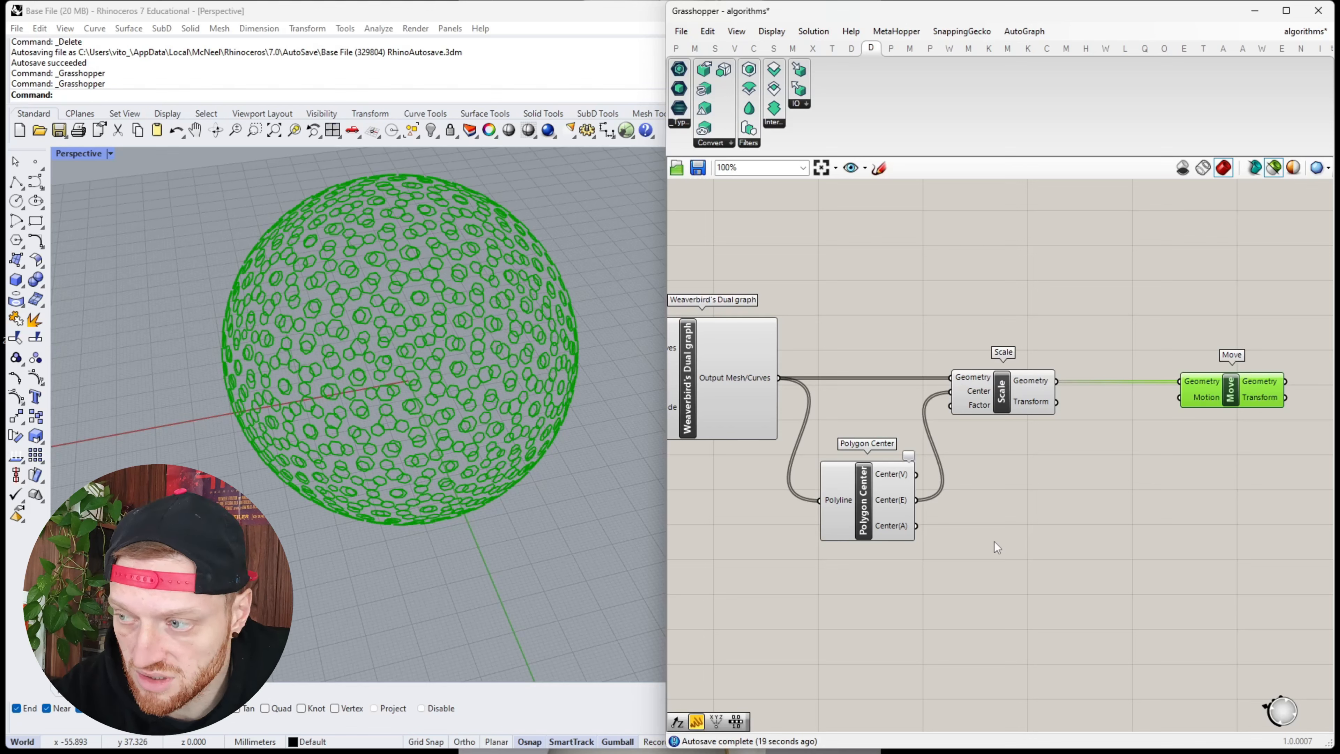
# Add a Construct Point component beside Polygon Center and preview its point together with the dual graph sphere
pyautogui.doubleClick(994, 541)
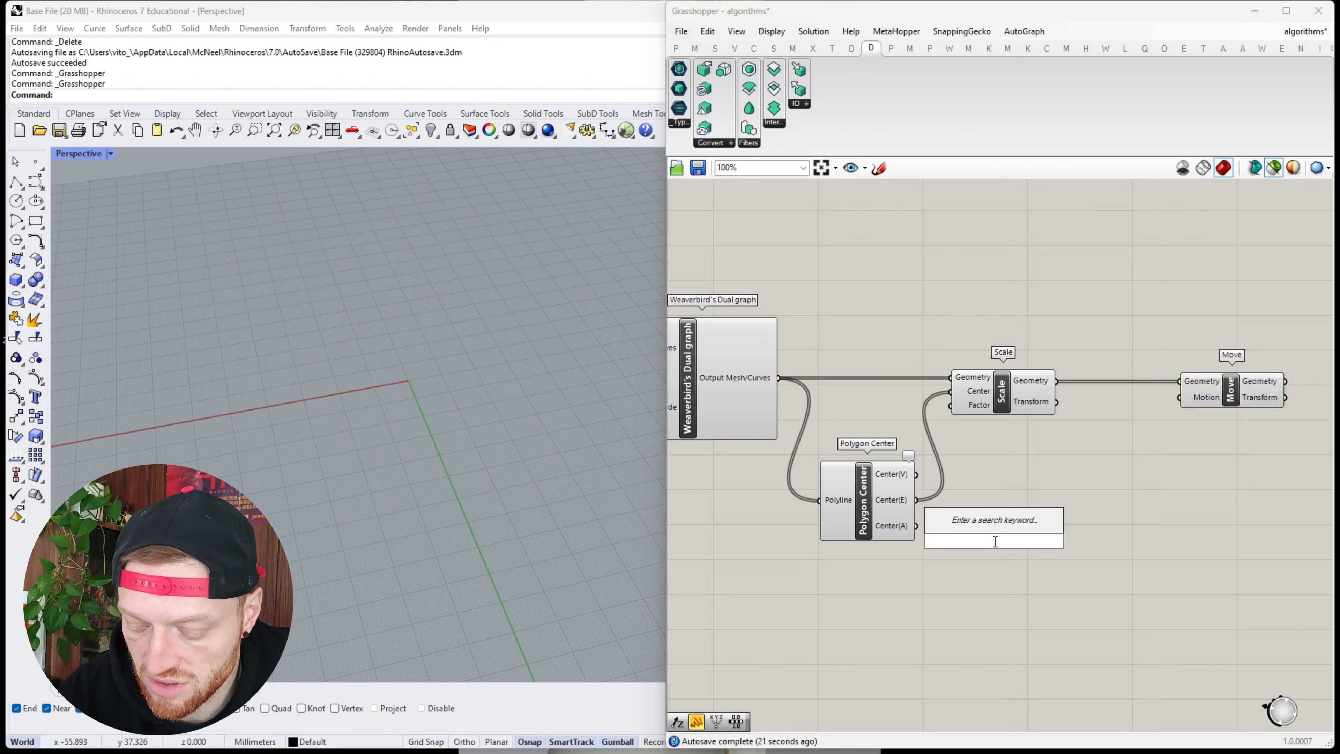
pyautogui.write('construct')
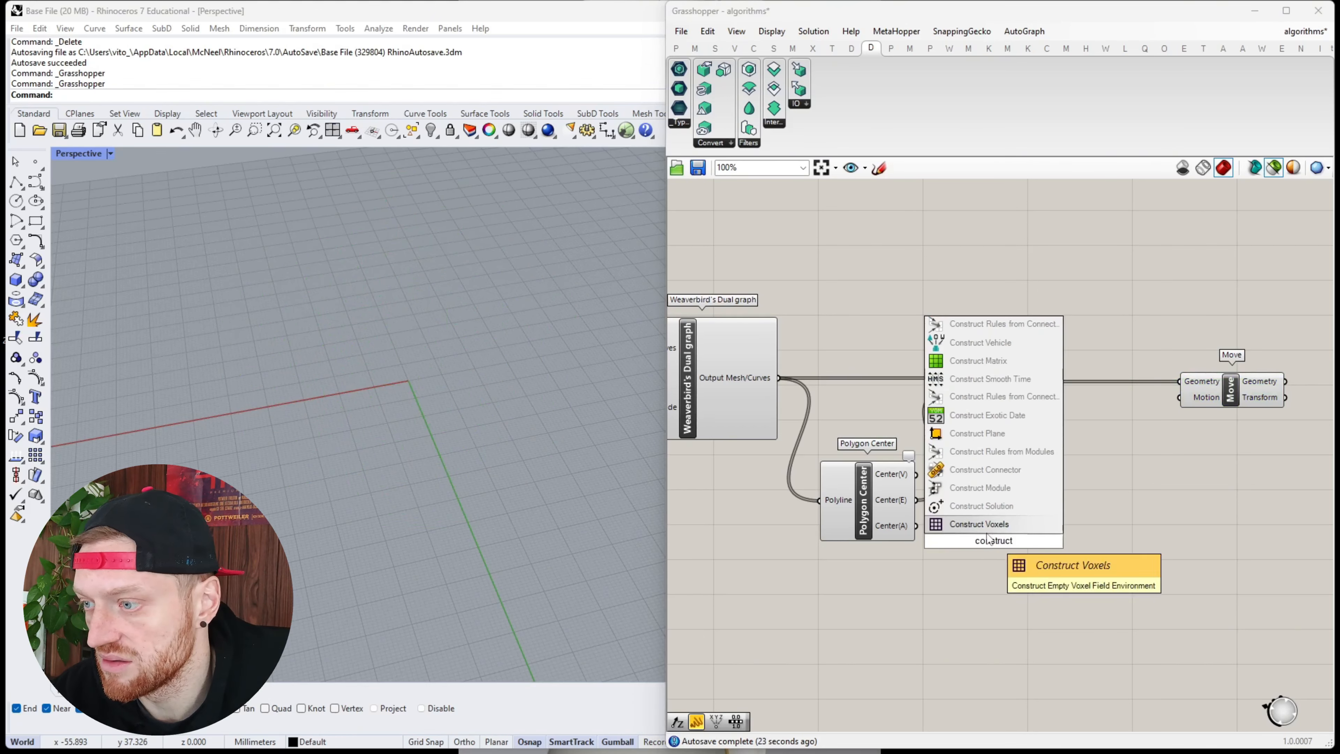
pyautogui.write(' point')
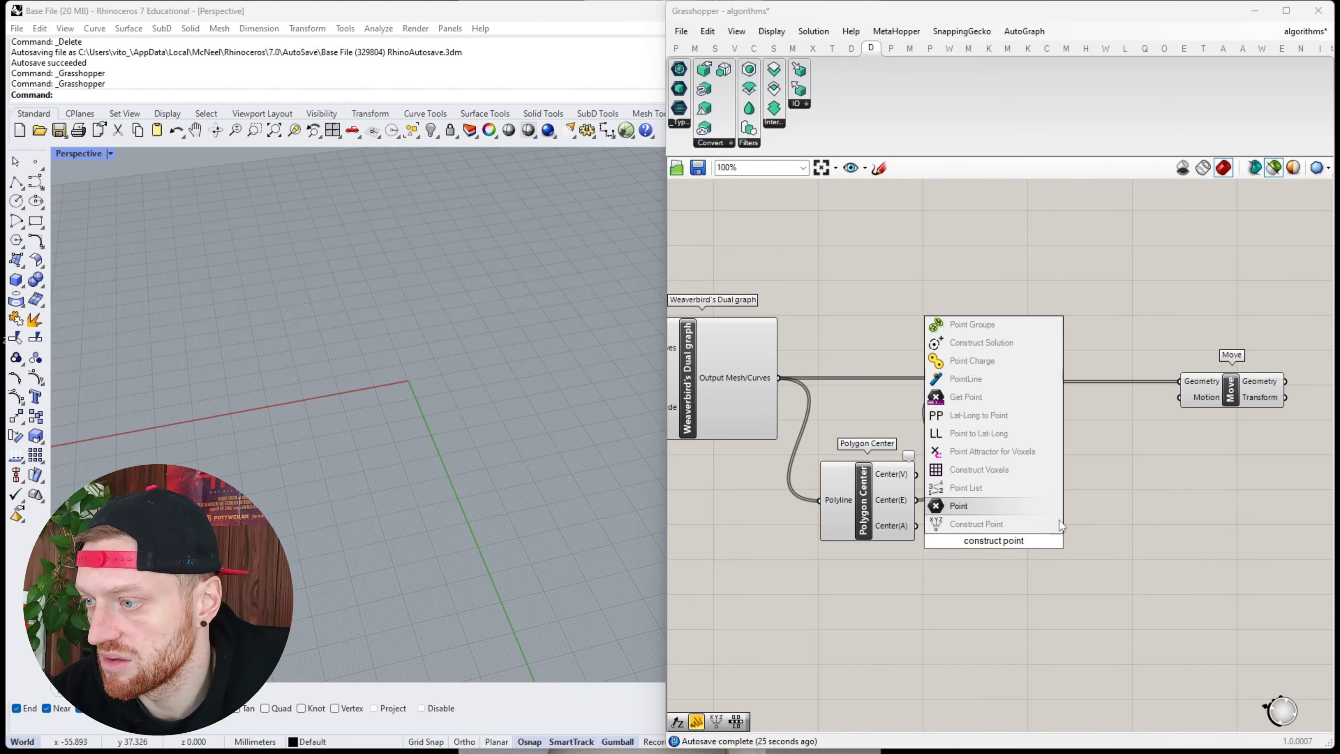
pyautogui.click(1057, 523)
pyautogui.keyDown('shift'); pyautogui.click(744, 389); pyautogui.keyUp('shift')
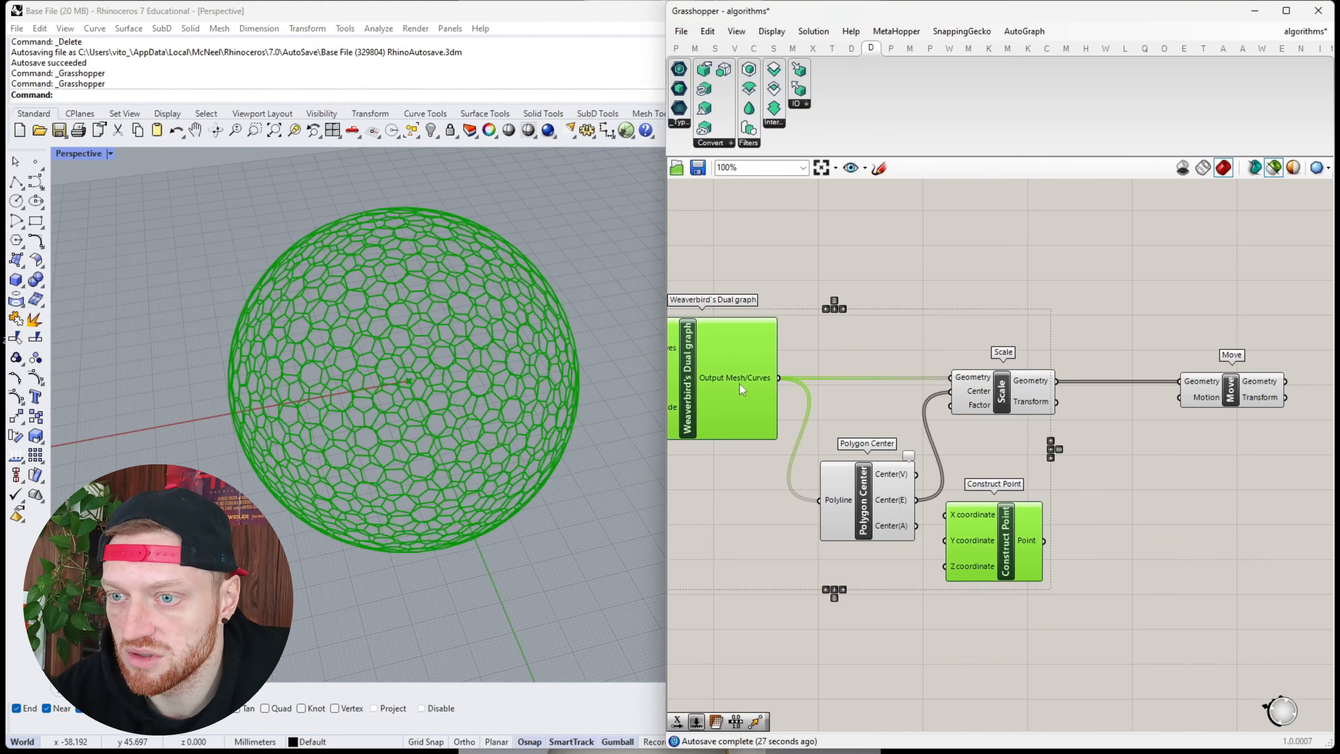
pyautogui.moveTo(589, 464); pyautogui.dragTo(611, 433, button='right')
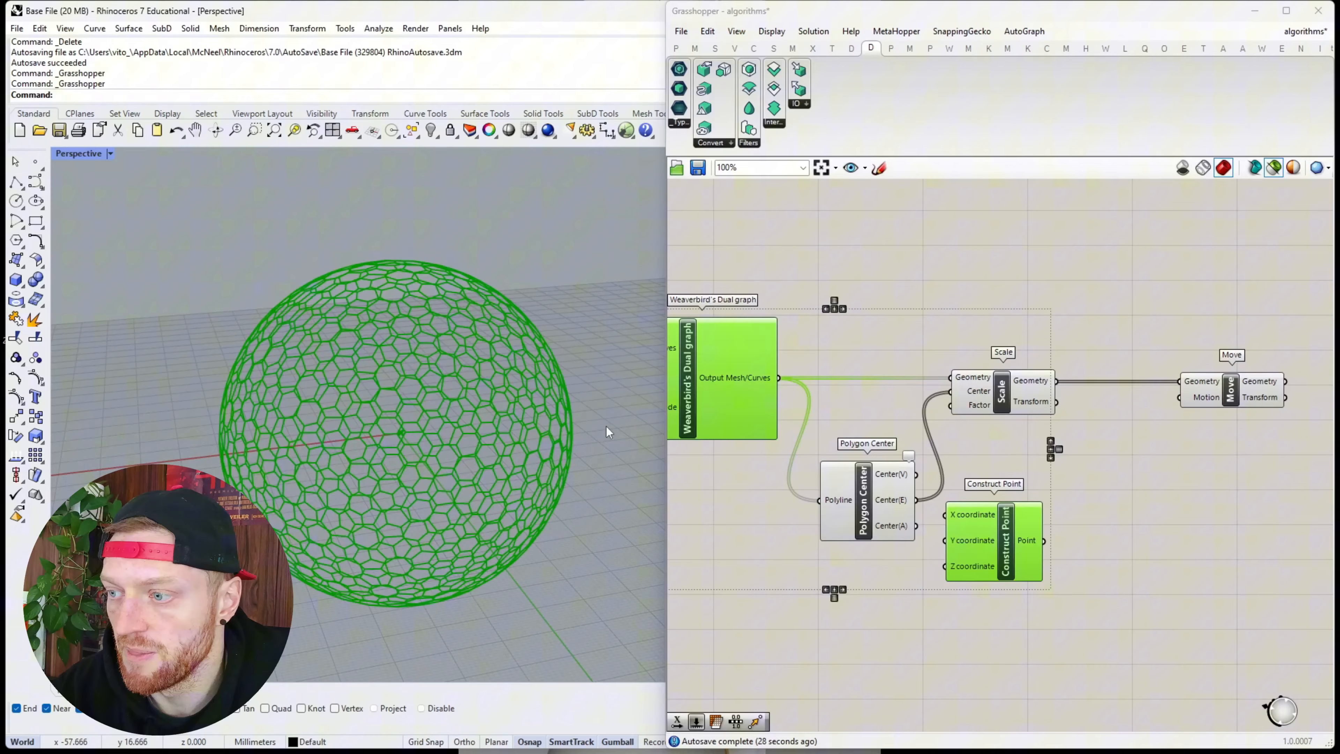
# Add a Vector 2Pt component between Construct Point and Move
pyautogui.doubleClick(1148, 523)
pyautogui.write('vector')
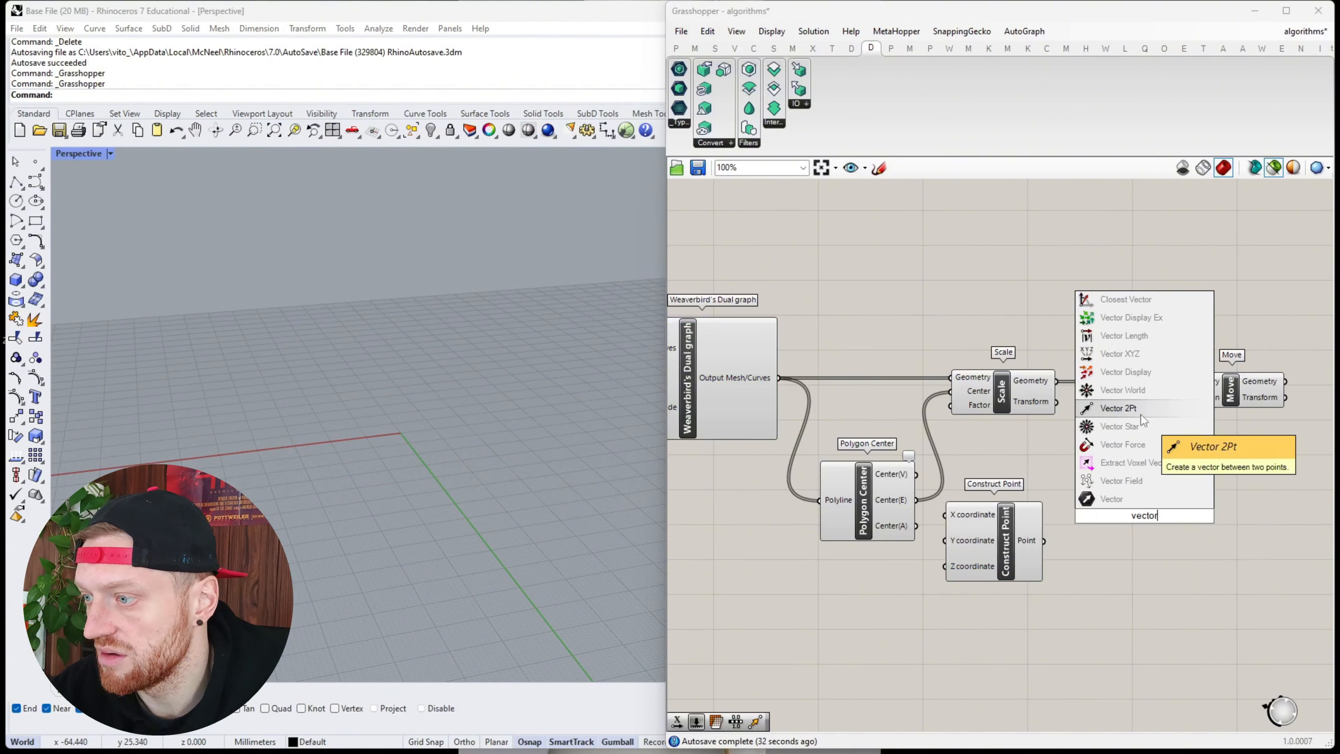
pyautogui.click(1123, 407)
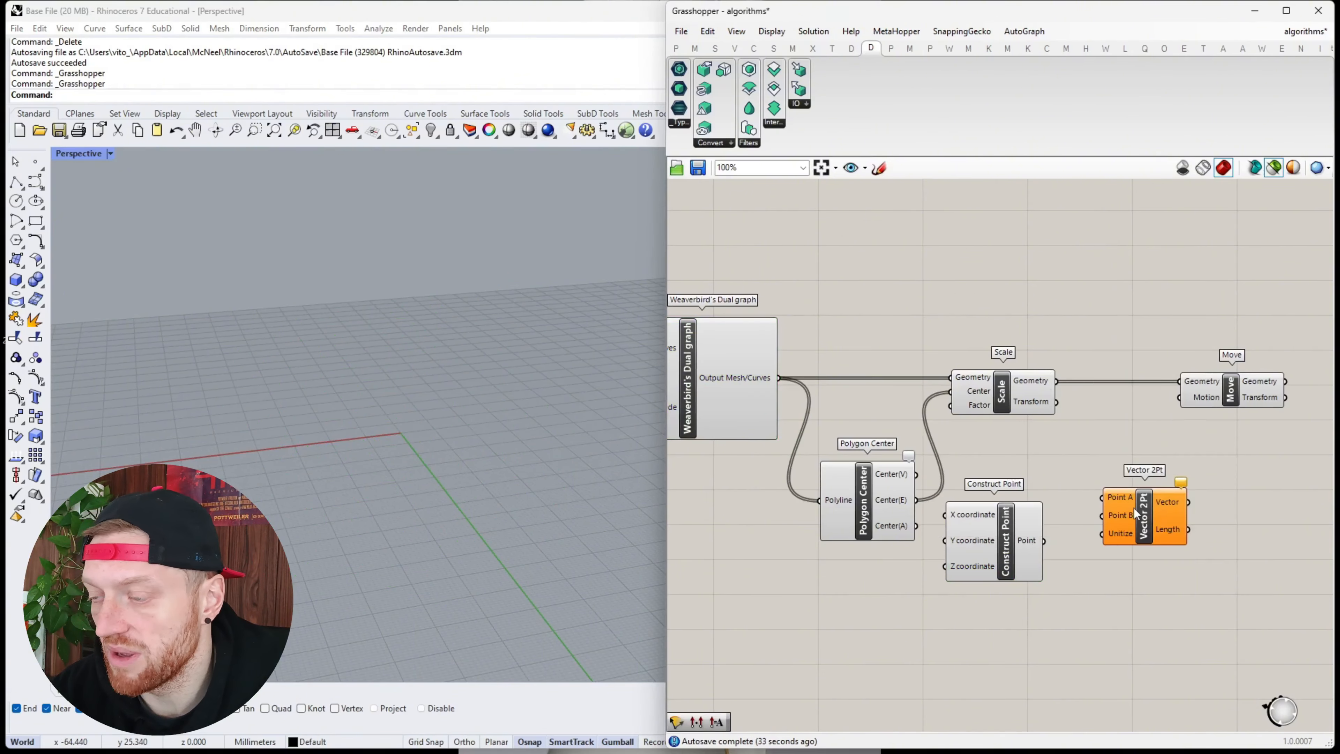
# Wire Construct Point to Vector 2Pt's Point B and Polygon Center's Center(E) to Point A, placing the components close together below Scale
pyautogui.moveTo(1044, 540); pyautogui.dragTo(1102, 515)
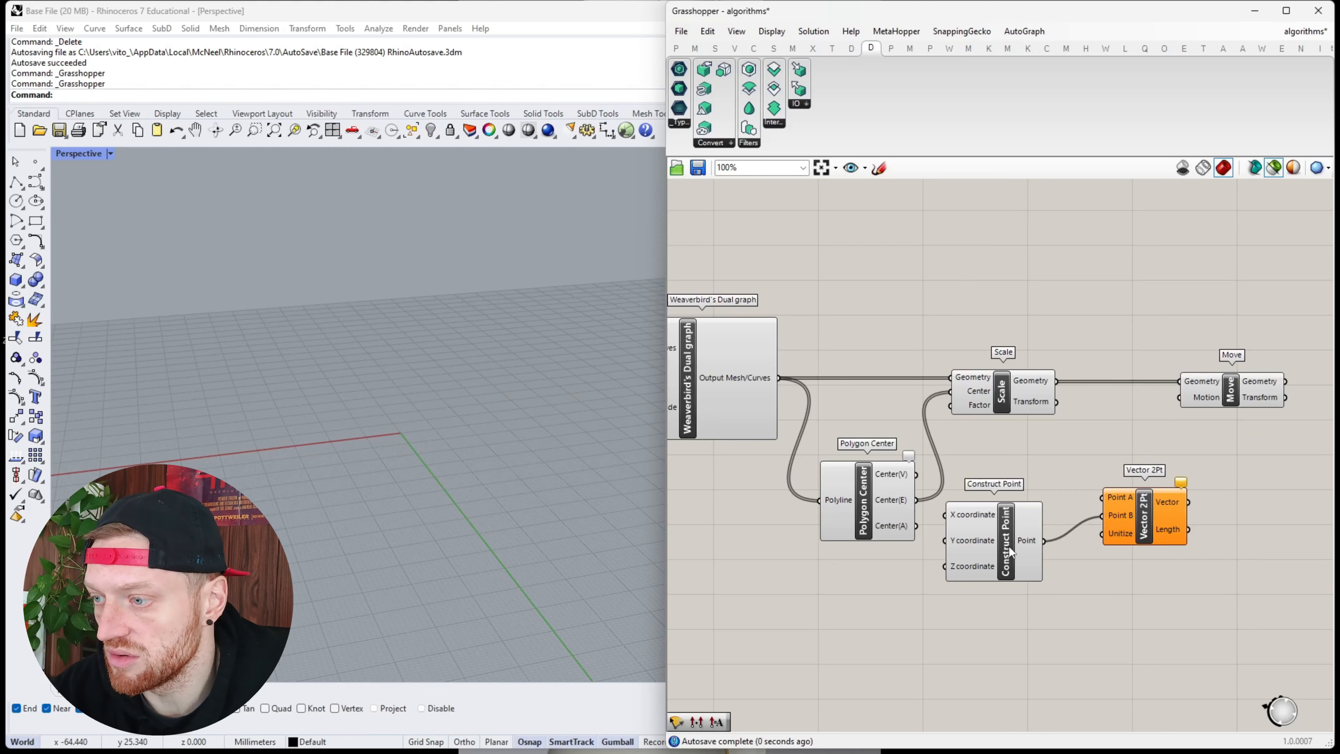
pyautogui.moveTo(1007, 551); pyautogui.dragTo(879, 603)
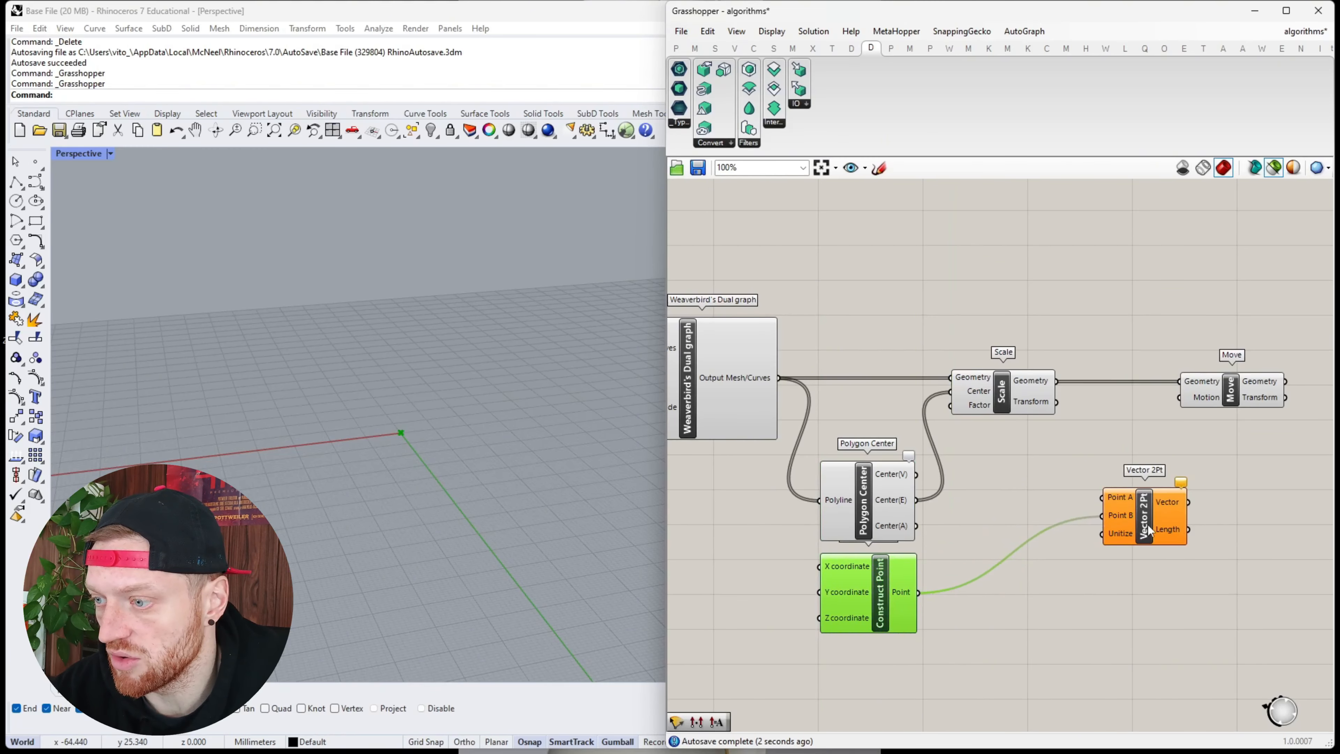
pyautogui.moveTo(1149, 531); pyautogui.dragTo(1058, 607)
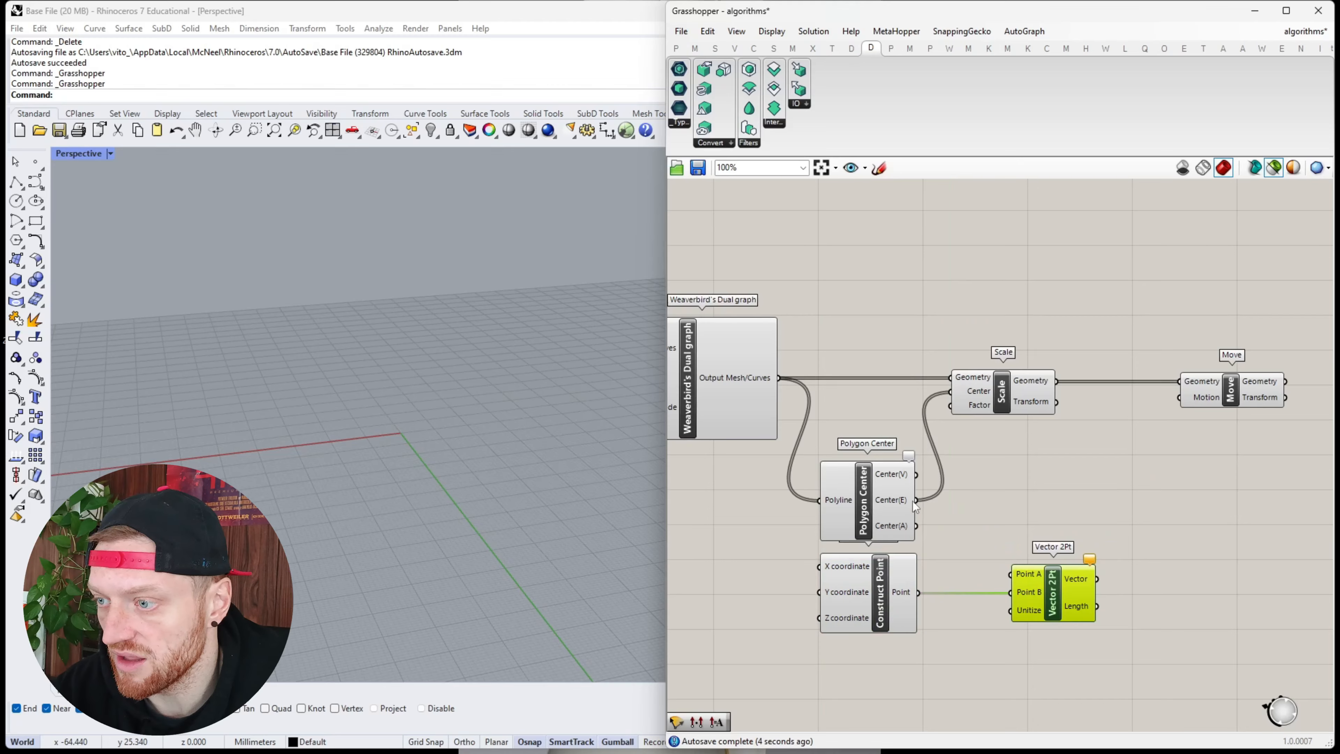
pyautogui.moveTo(916, 500); pyautogui.dragTo(1008, 574)
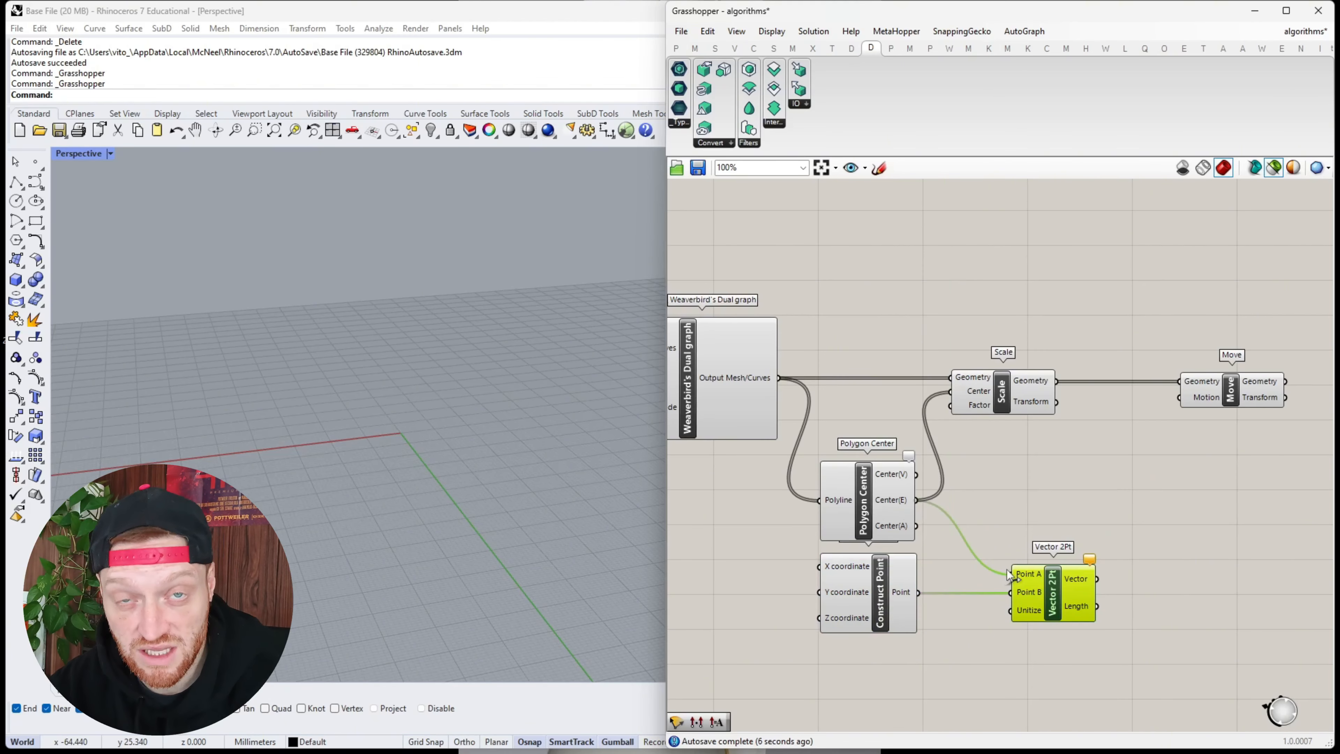
pyautogui.moveTo(1027, 574)
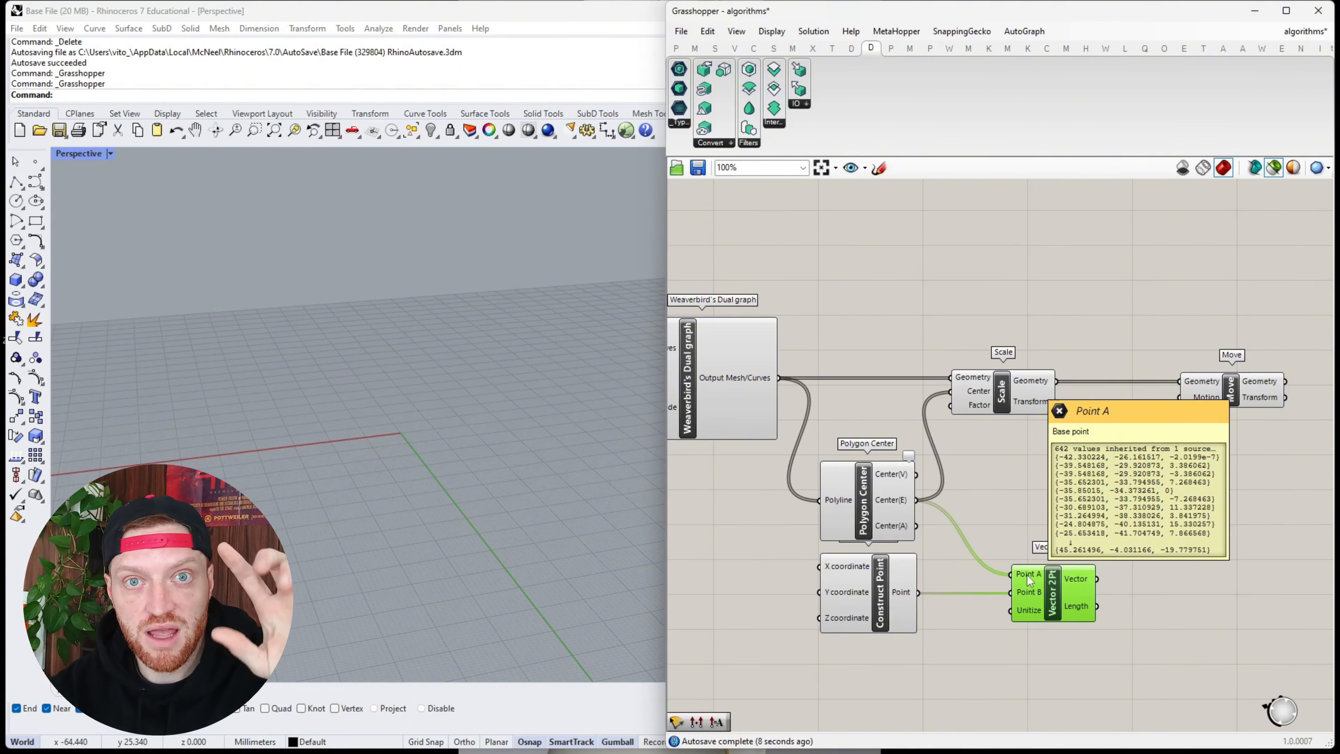
pyautogui.moveTo(1027, 575); pyautogui.dragTo(966, 575)
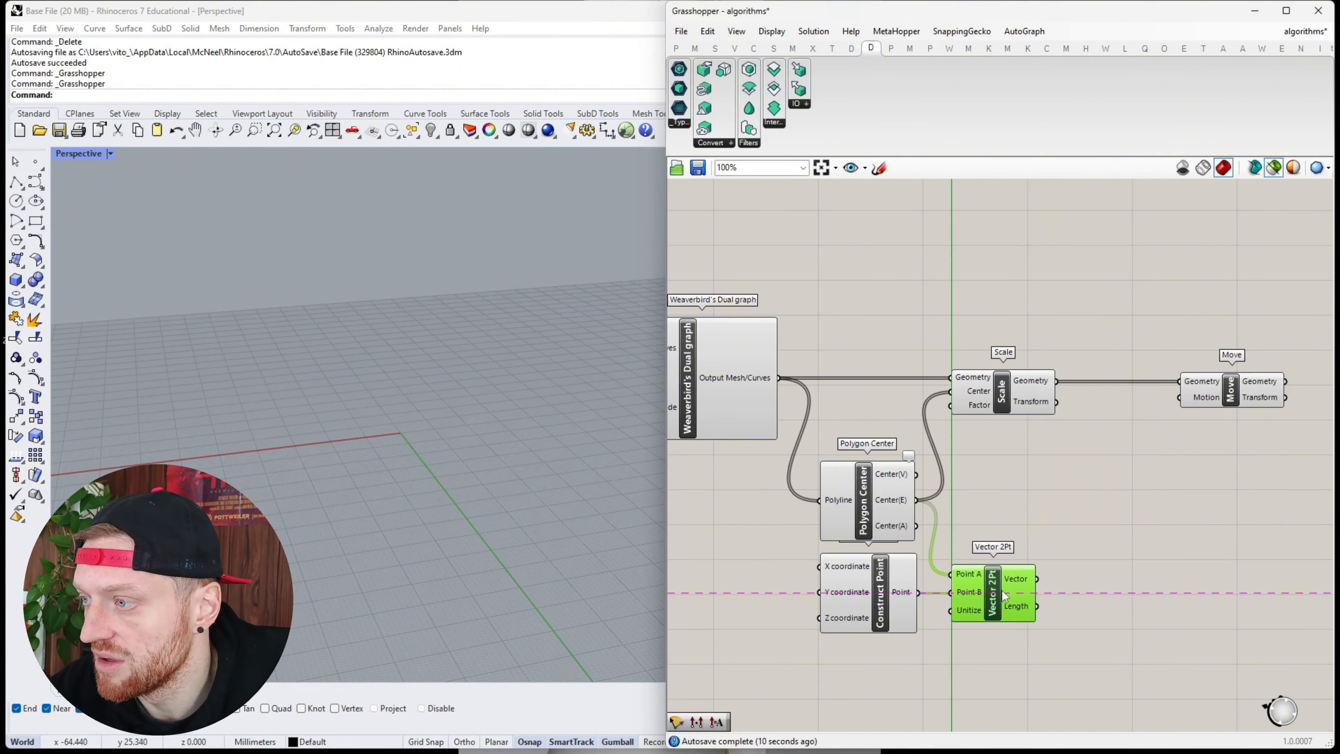
# Add an Amplitude component beside Vector 2Pt, connect Vector 2Pt's Vector output to its Vector input and align the two
pyautogui.moveTo(1101, 587); pyautogui.dragTo(997, 595, button='right')
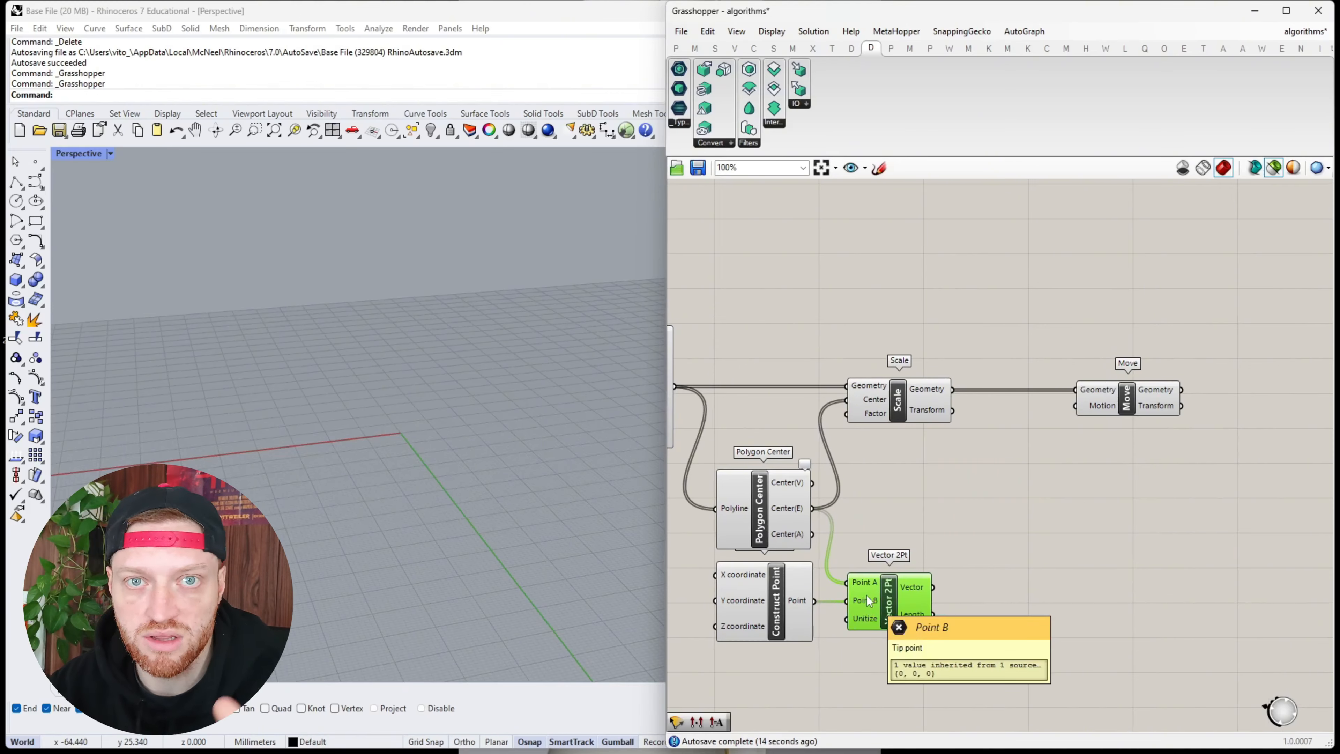
pyautogui.doubleClick(1009, 574)
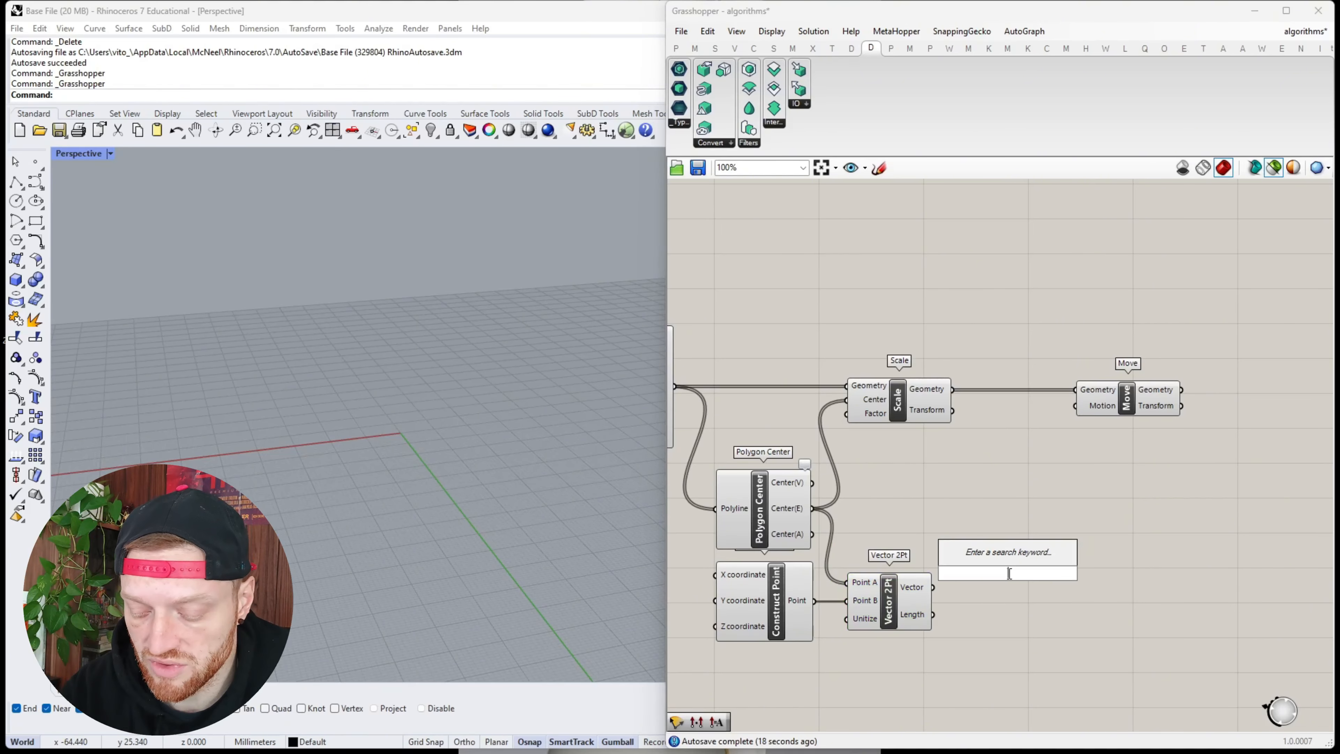
pyautogui.write('amplit')
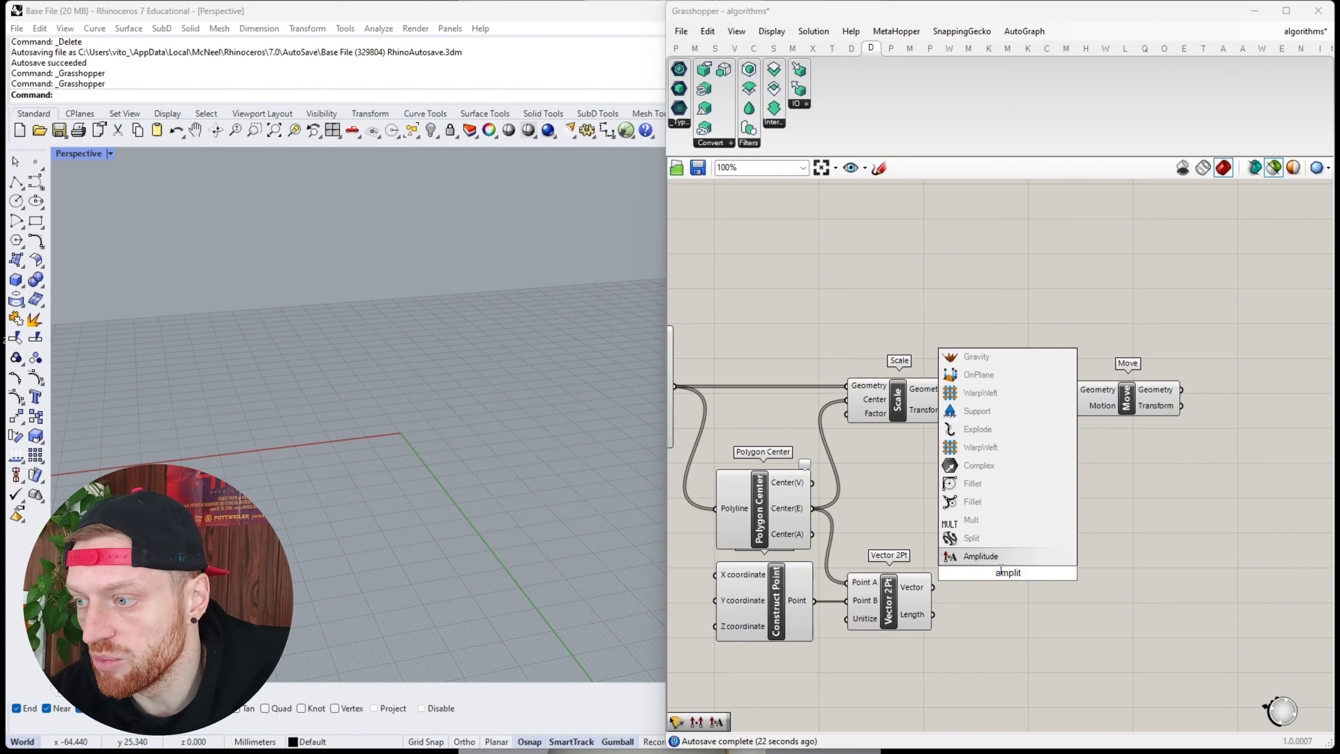
pyautogui.click(1001, 559)
pyautogui.moveTo(1014, 571); pyautogui.dragTo(1072, 542)
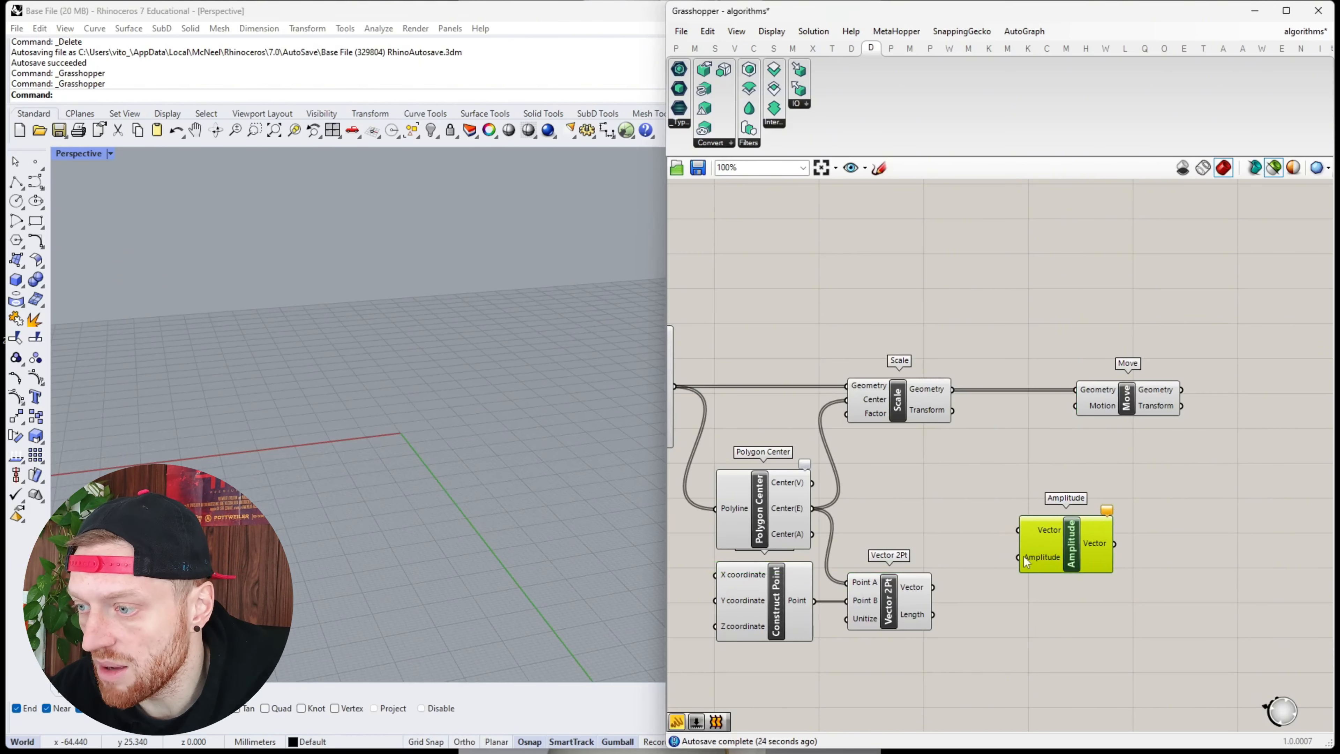
pyautogui.moveTo(933, 587); pyautogui.dragTo(1018, 529)
pyautogui.moveTo(1051, 550); pyautogui.dragTo(1044, 611)
# Add a number slider with the value 0.3 and place it below Construct Point
pyautogui.doubleClick(941, 653)
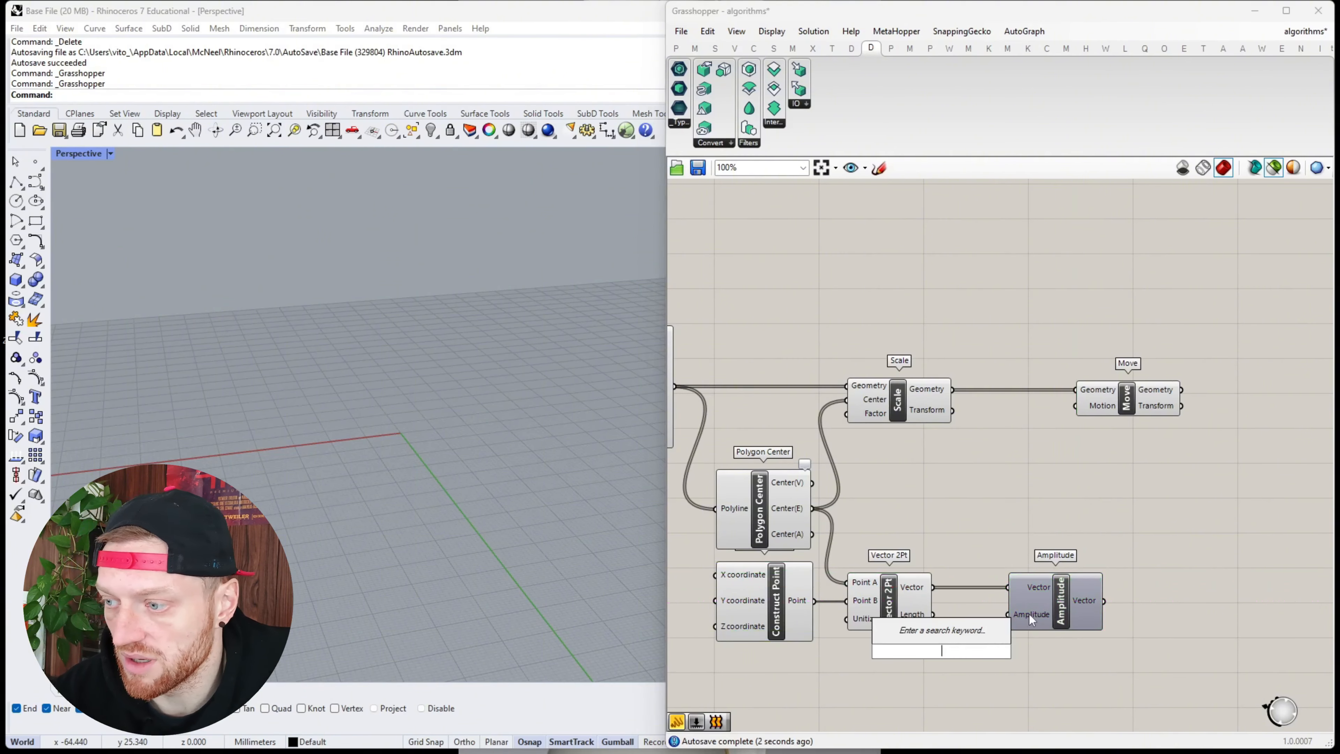
pyautogui.write('0.')
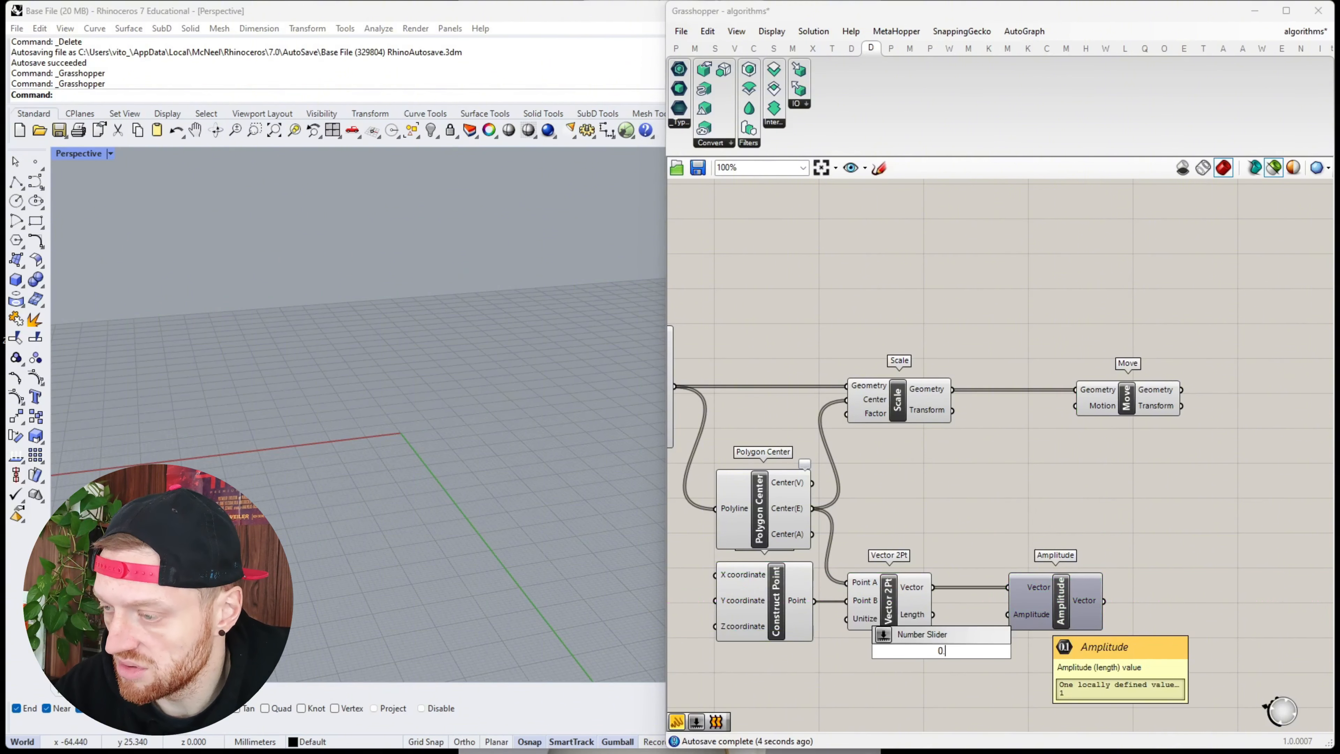
pyautogui.write('3')
pyautogui.press('Return')
pyautogui.moveTo(915, 642); pyautogui.dragTo(753, 657)
# Add a Negative component beside the number slider and wire the slider through it into Amplitude's Amplitude input
pyautogui.doubleClick(891, 667)
pyautogui.write('n')
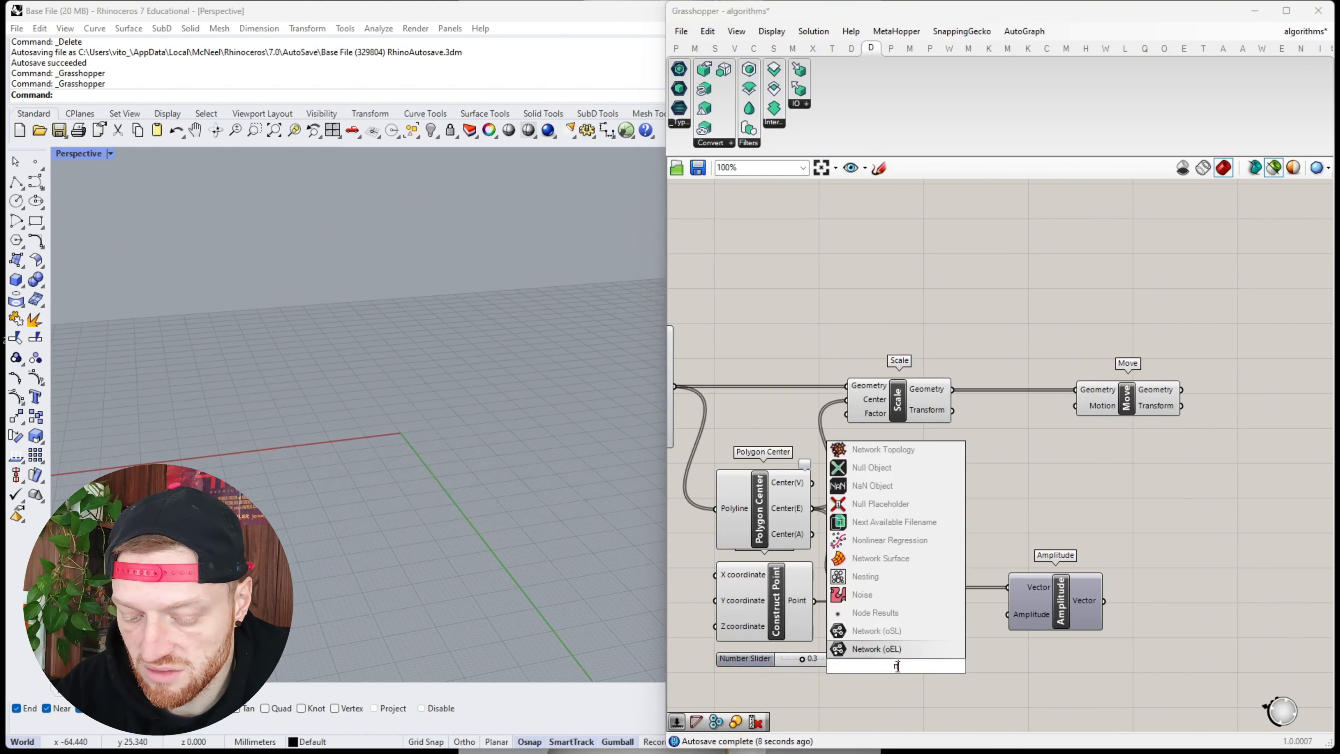
pyautogui.write('egative')
pyautogui.press('Return')
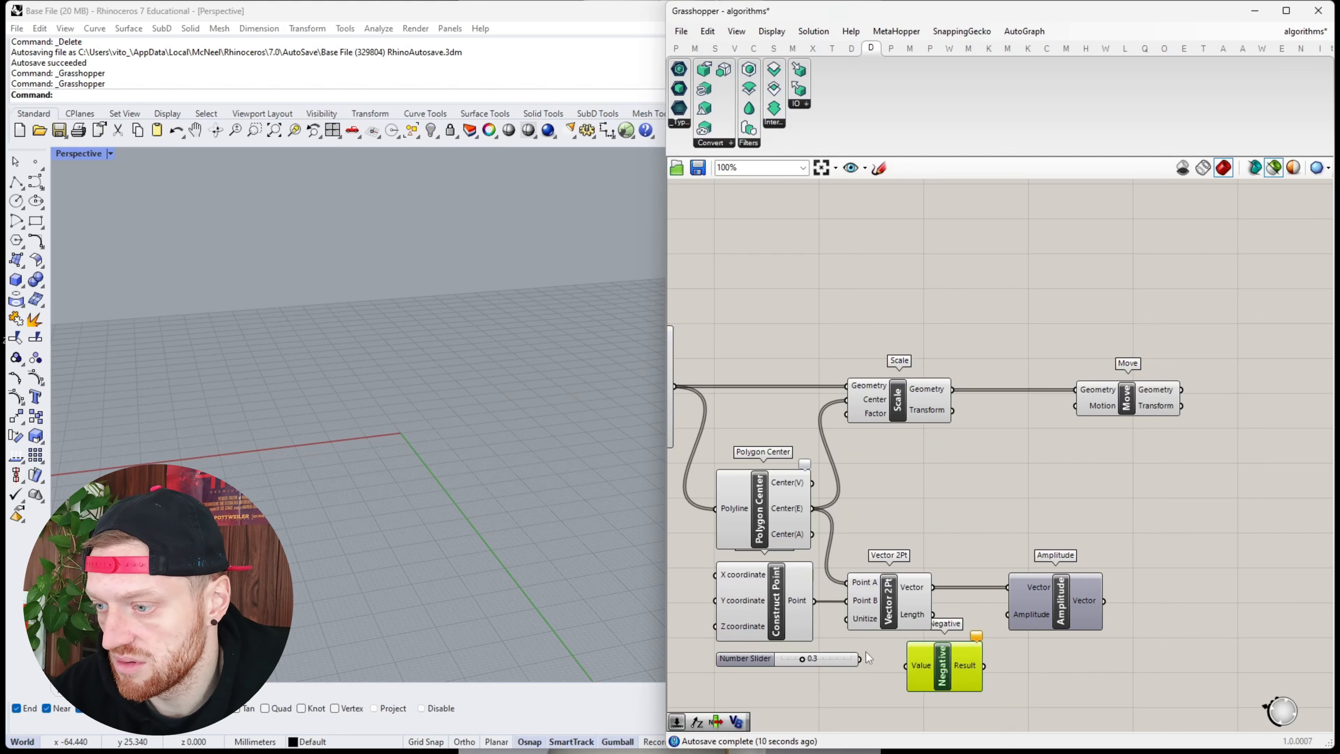
pyautogui.moveTo(860, 659); pyautogui.dragTo(905, 665)
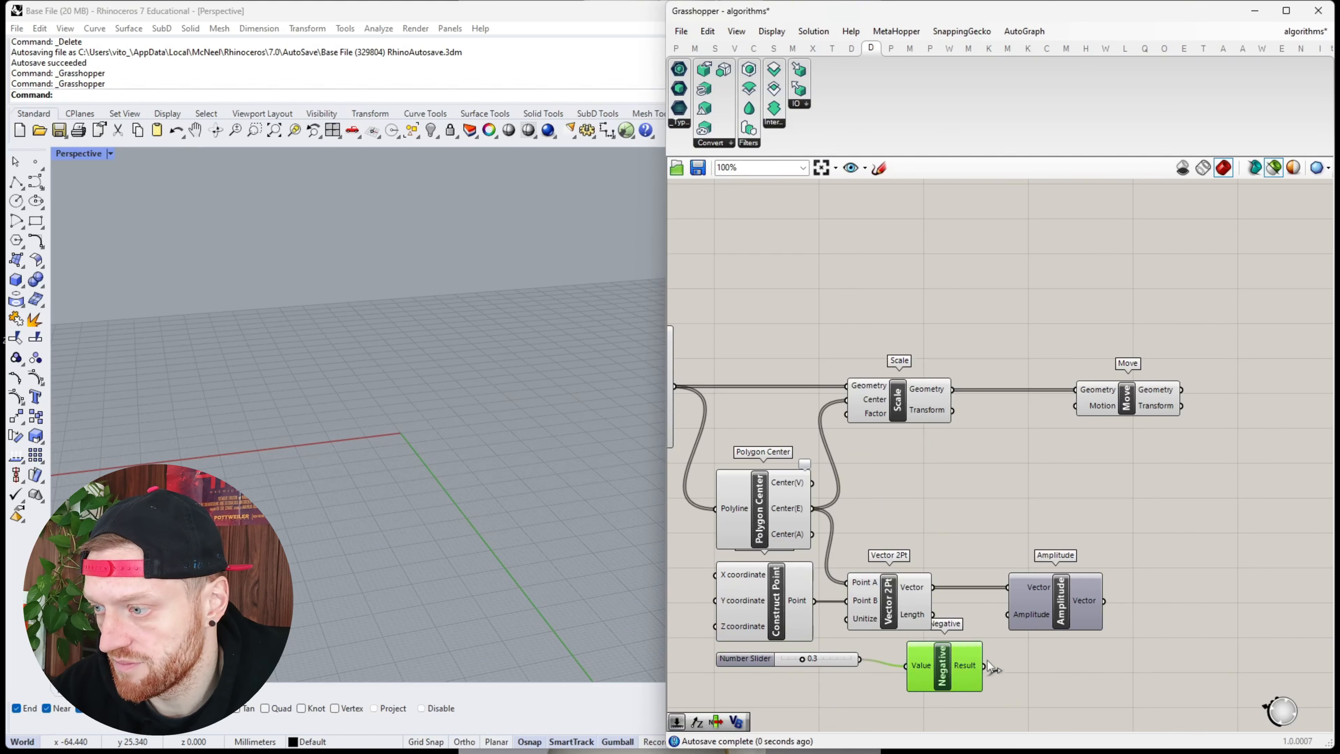
pyautogui.moveTo(988, 665); pyautogui.dragTo(1018, 620)
pyautogui.moveTo(958, 662); pyautogui.dragTo(935, 655)
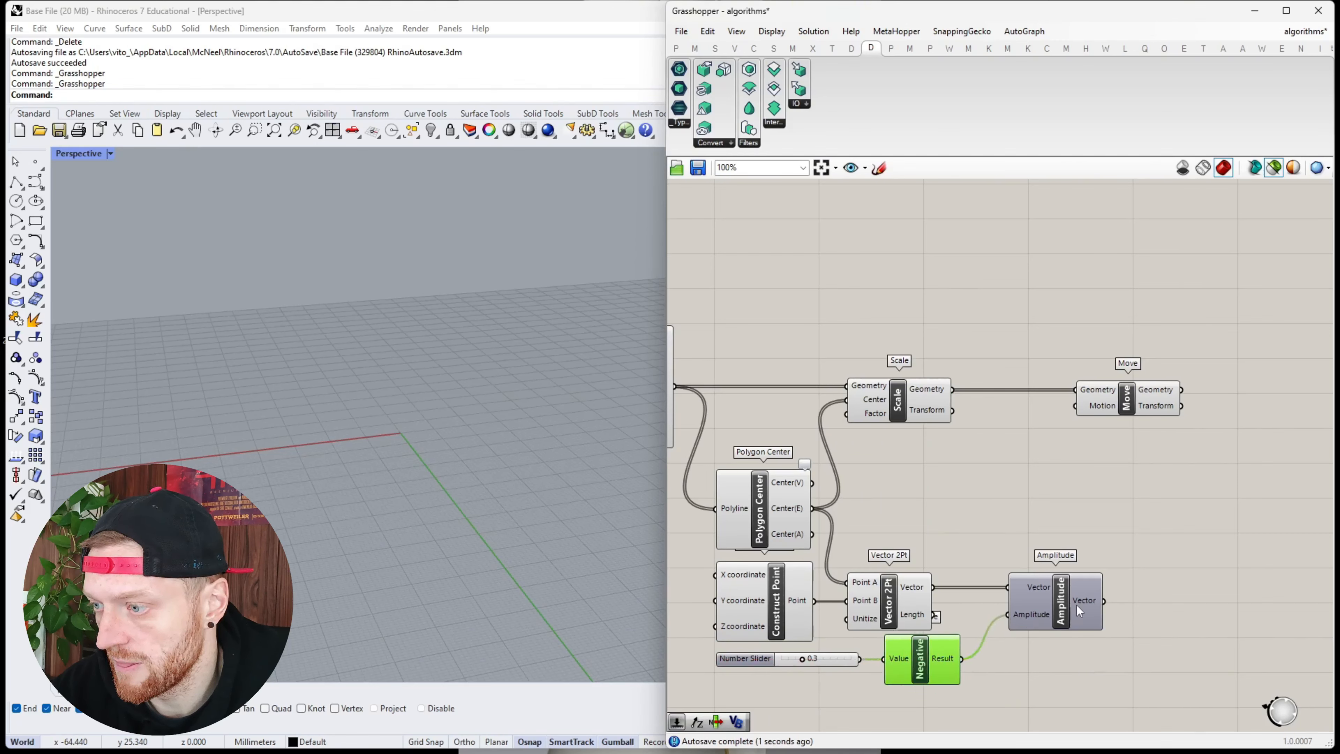
# Connect Amplitude's Vector output to Move's Motion input and preview the Scale and Move results together
pyautogui.moveTo(1103, 600); pyautogui.dragTo(1076, 407)
pyautogui.click(1137, 405)
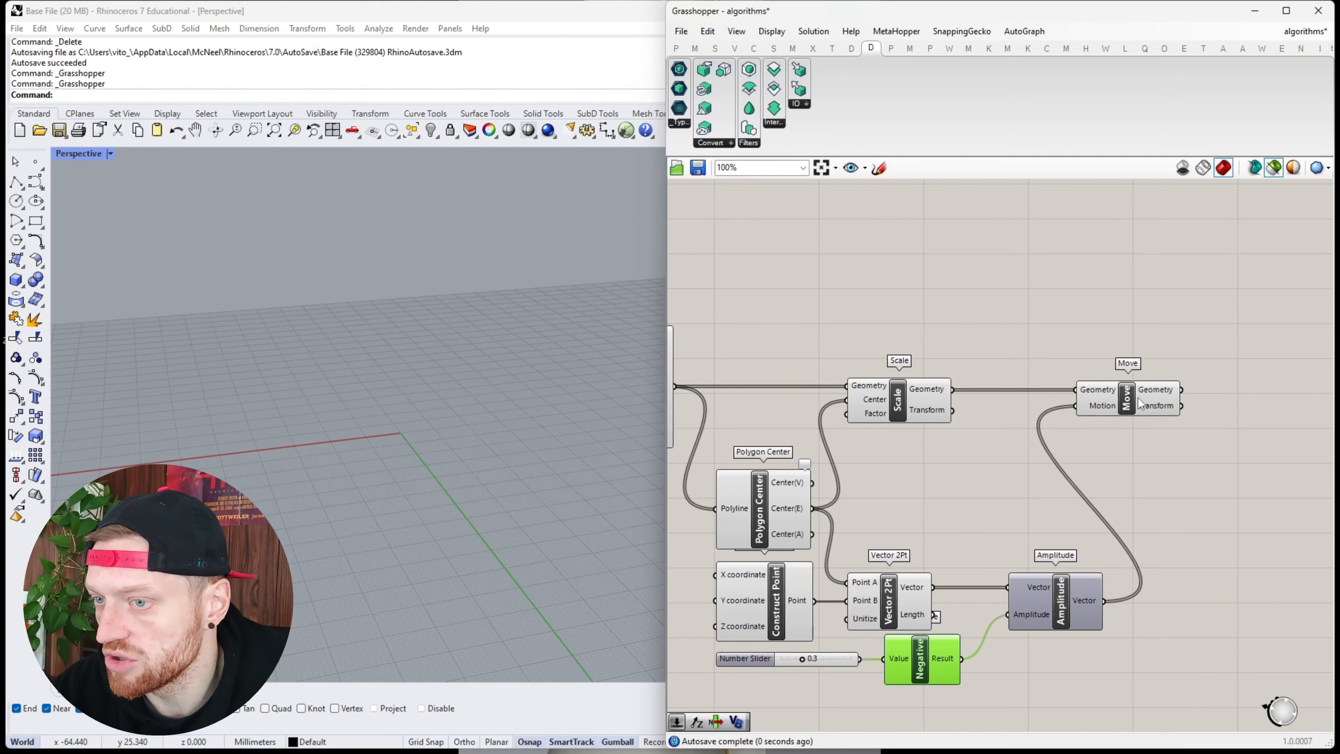
pyautogui.click(912, 401)
pyautogui.keyDown('shift'); pyautogui.click(1128, 401); pyautogui.keyUp('shift')
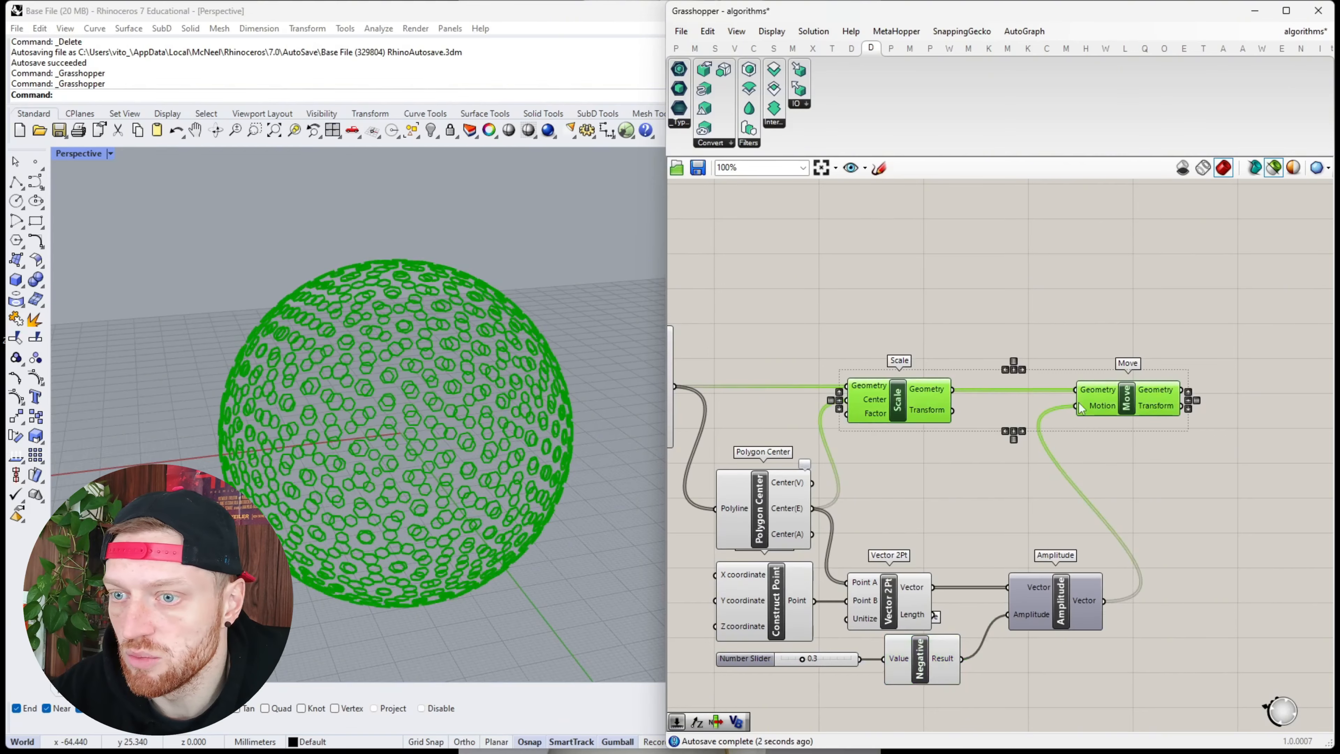
# Set the number slider feeding Negative to 1.0 and inspect the moved hexagons on the sphere
pyautogui.scroll(5, 388, 356)
pyautogui.scroll(6, 416, 328)
pyautogui.moveTo(418, 327); pyautogui.dragTo(476, 233, button='right')
pyautogui.scroll(2, 824, 642)
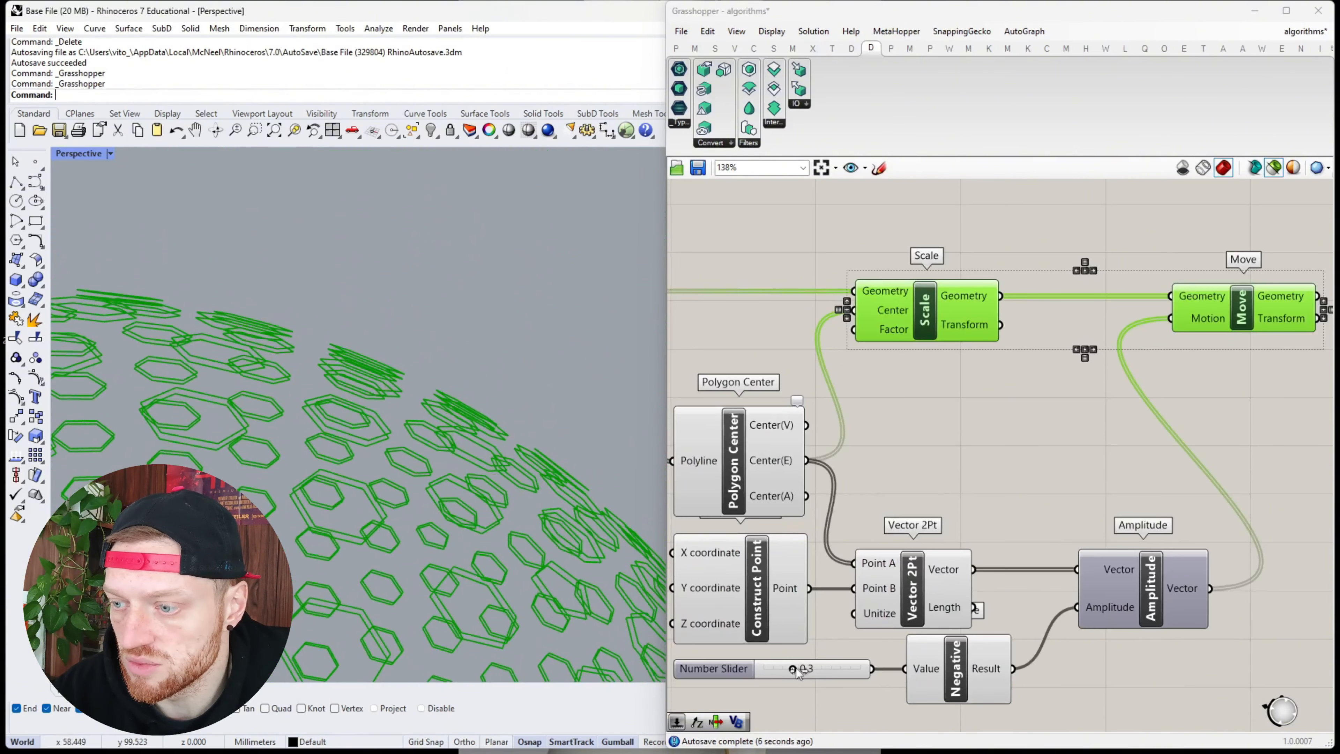
pyautogui.moveTo(793, 668); pyautogui.dragTo(868, 654)
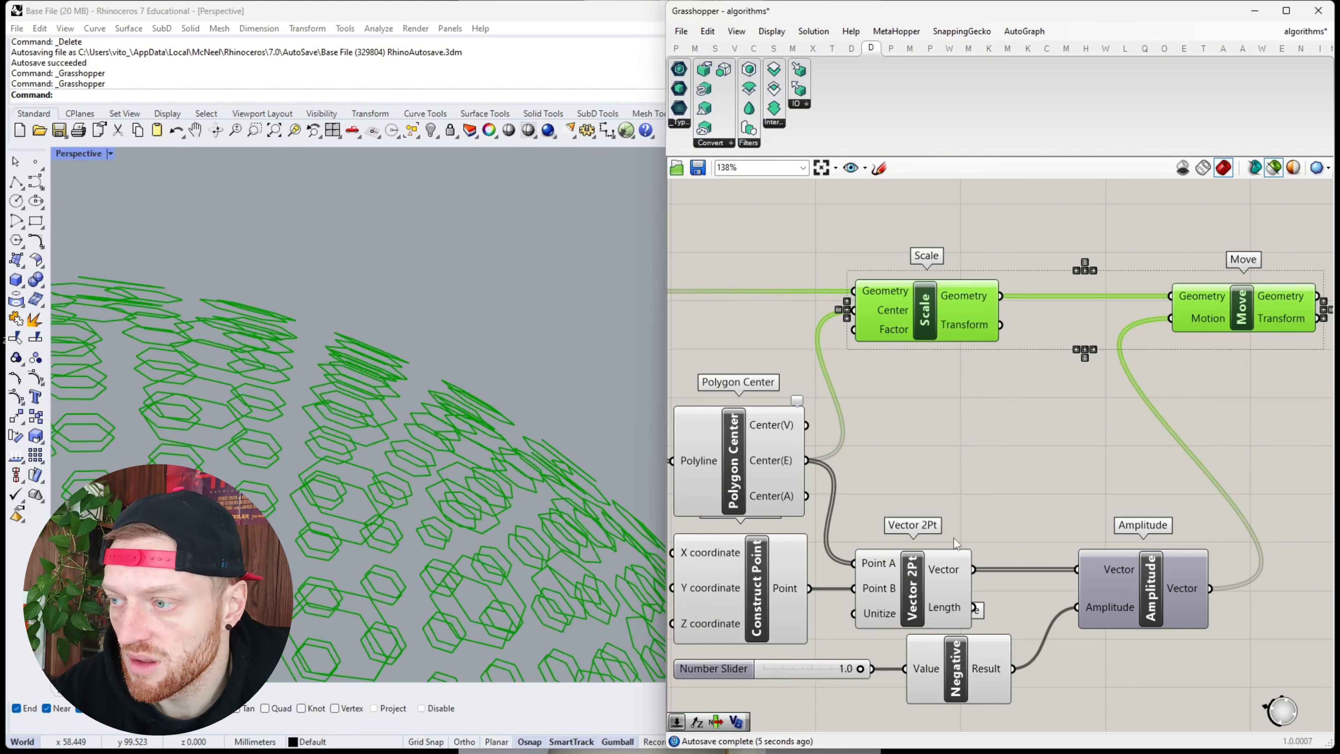
pyautogui.click(1031, 436)
pyautogui.scroll(-4, 973, 436)
pyautogui.click(1099, 378)
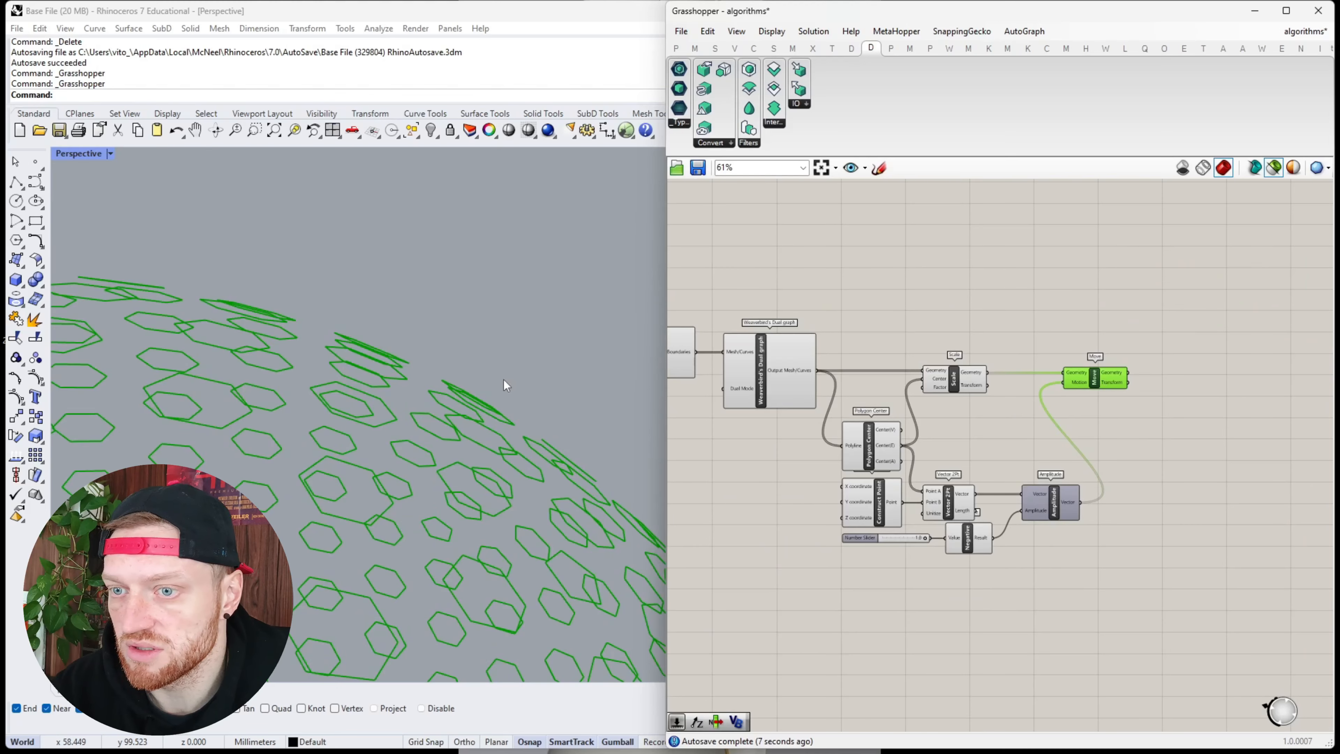
pyautogui.scroll(-5, 506, 369)
pyautogui.scroll(-2, 997, 360)
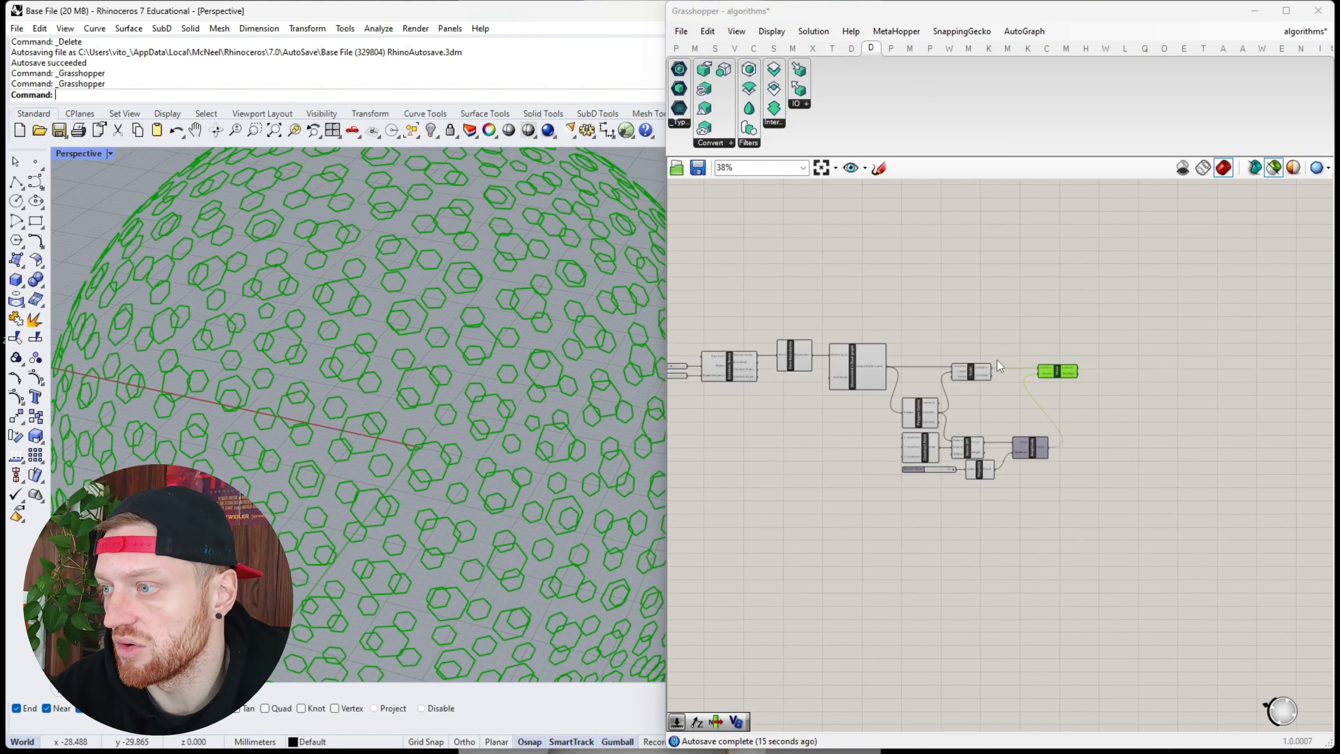
# Add a Mesh Loft component after Move and line it up with Move, leaving space between them
pyautogui.scroll(2, 1165, 364)
pyautogui.click(1165, 364)
pyautogui.doubleClick(1141, 409)
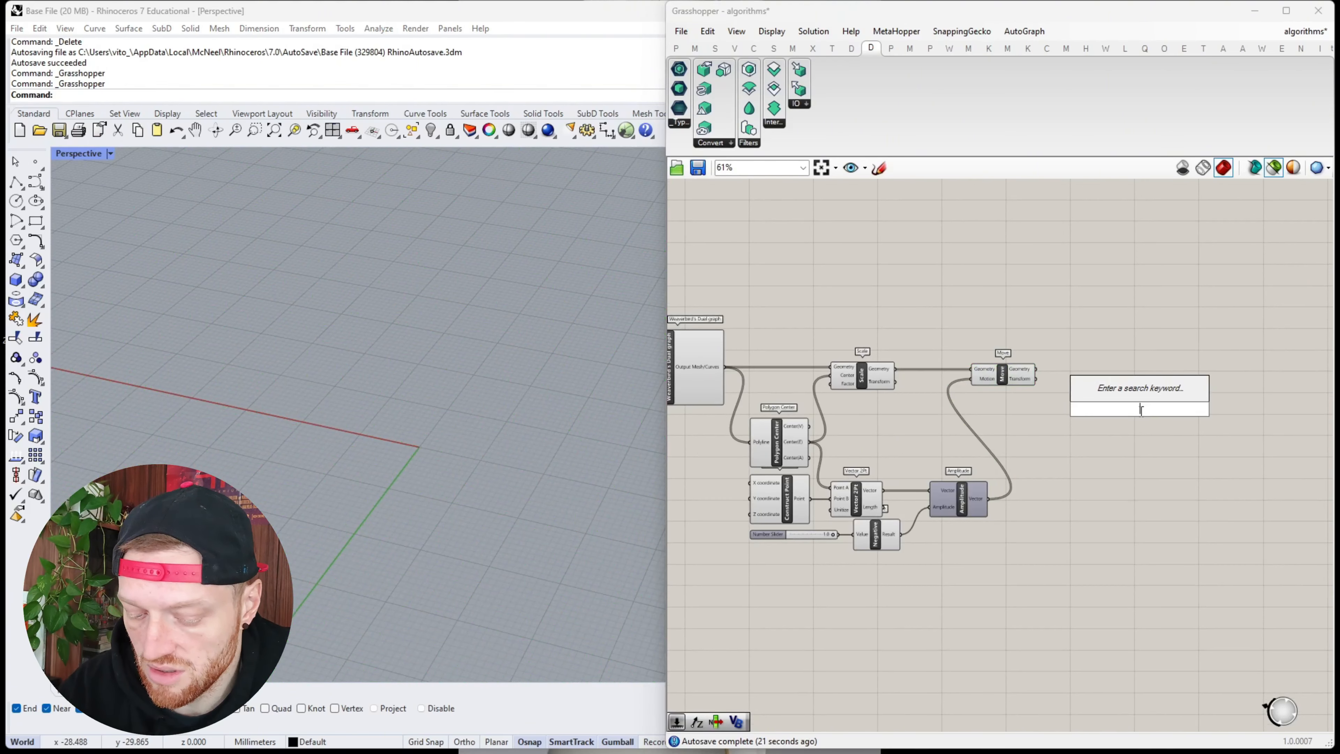
pyautogui.write('mesh loft')
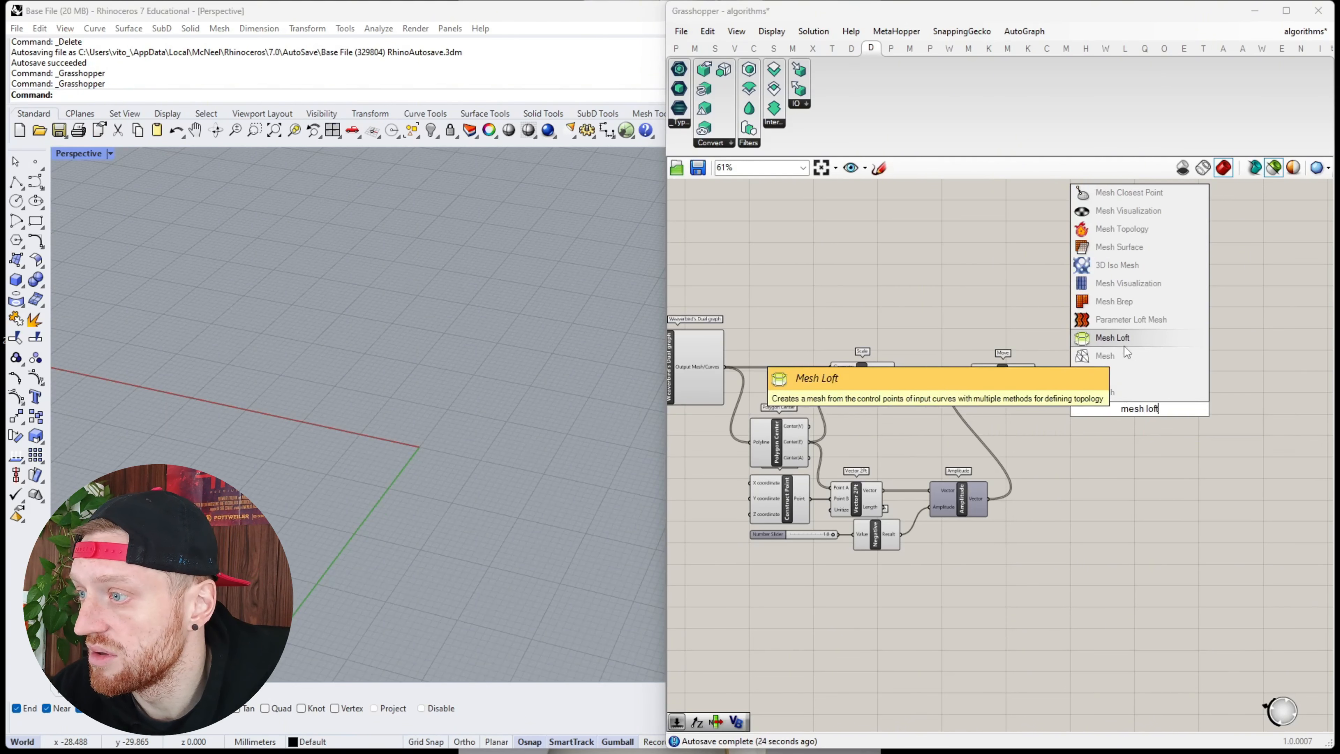
pyautogui.press('Return')
pyautogui.scroll(3, 1125, 376)
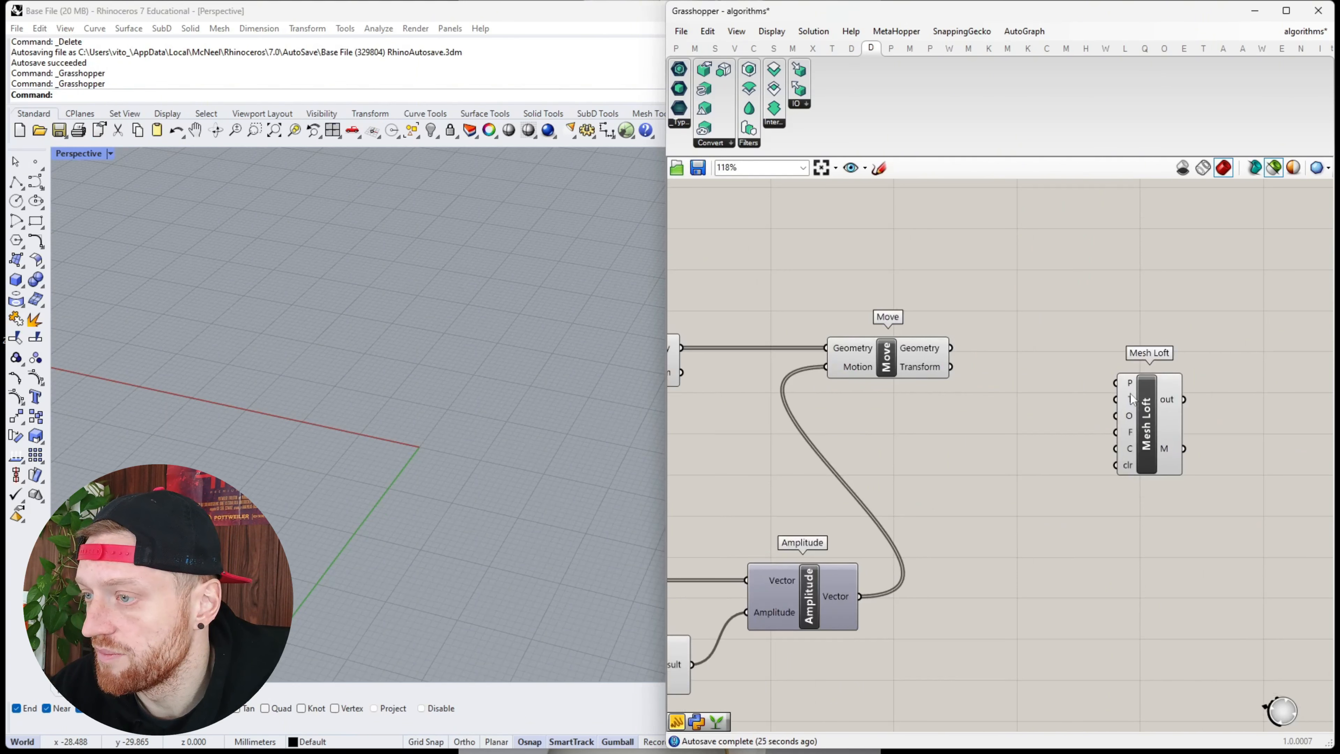
pyautogui.moveTo(1160, 430); pyautogui.dragTo(1226, 397)
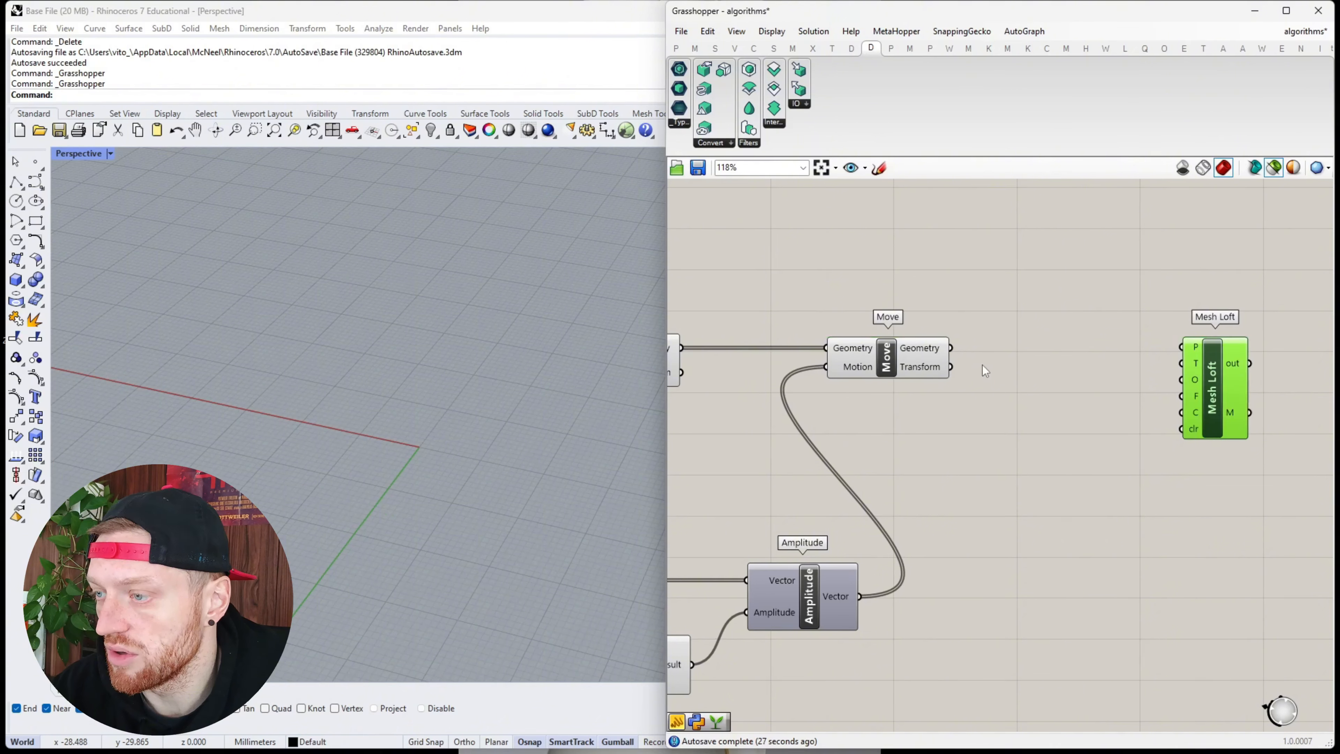
# Add a Panel showing Move's Geometry output, enlarge it to list more items and place it below the wire to Mesh Loft
pyautogui.doubleClick(984, 372)
pyautogui.write('//')
pyautogui.press('Return')
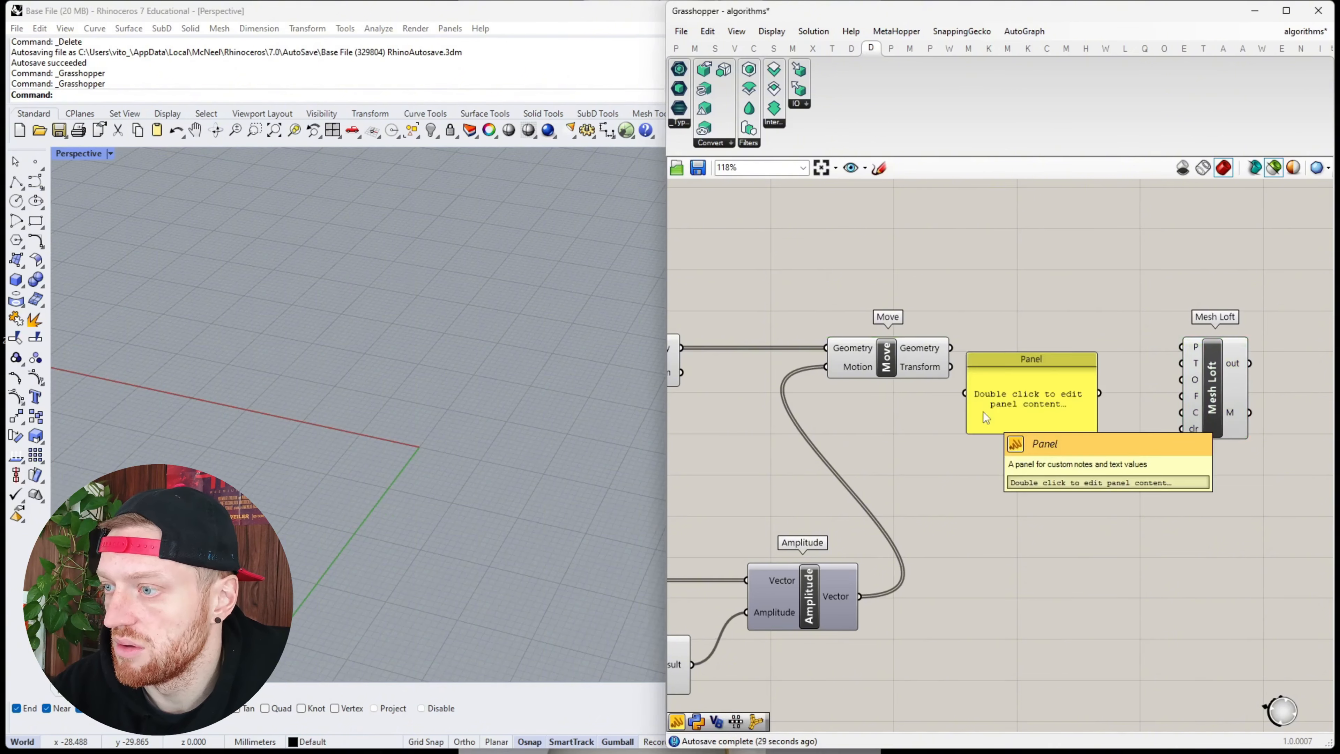
pyautogui.moveTo(951, 347); pyautogui.dragTo(965, 392)
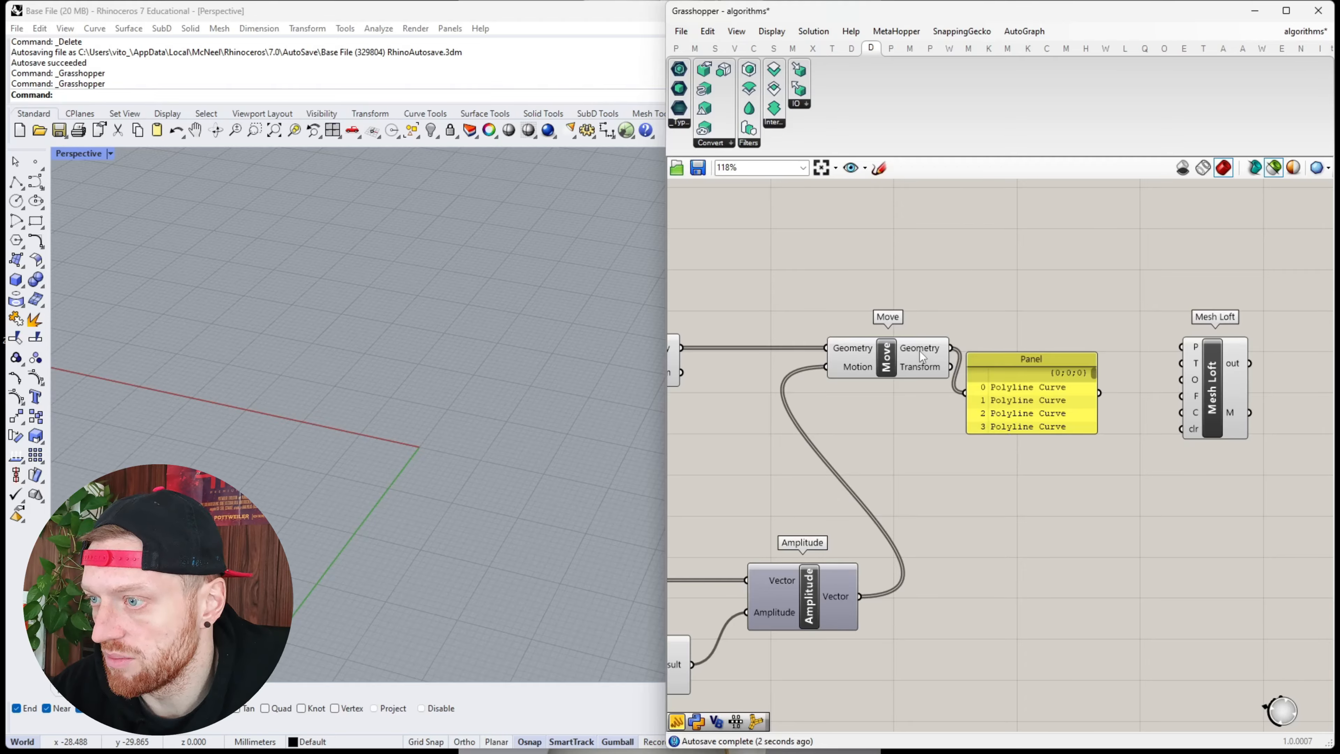
pyautogui.moveTo(922, 357)
pyautogui.moveTo(1041, 434); pyautogui.dragTo(1029, 680)
pyautogui.click(1047, 506)
pyautogui.click(1068, 425)
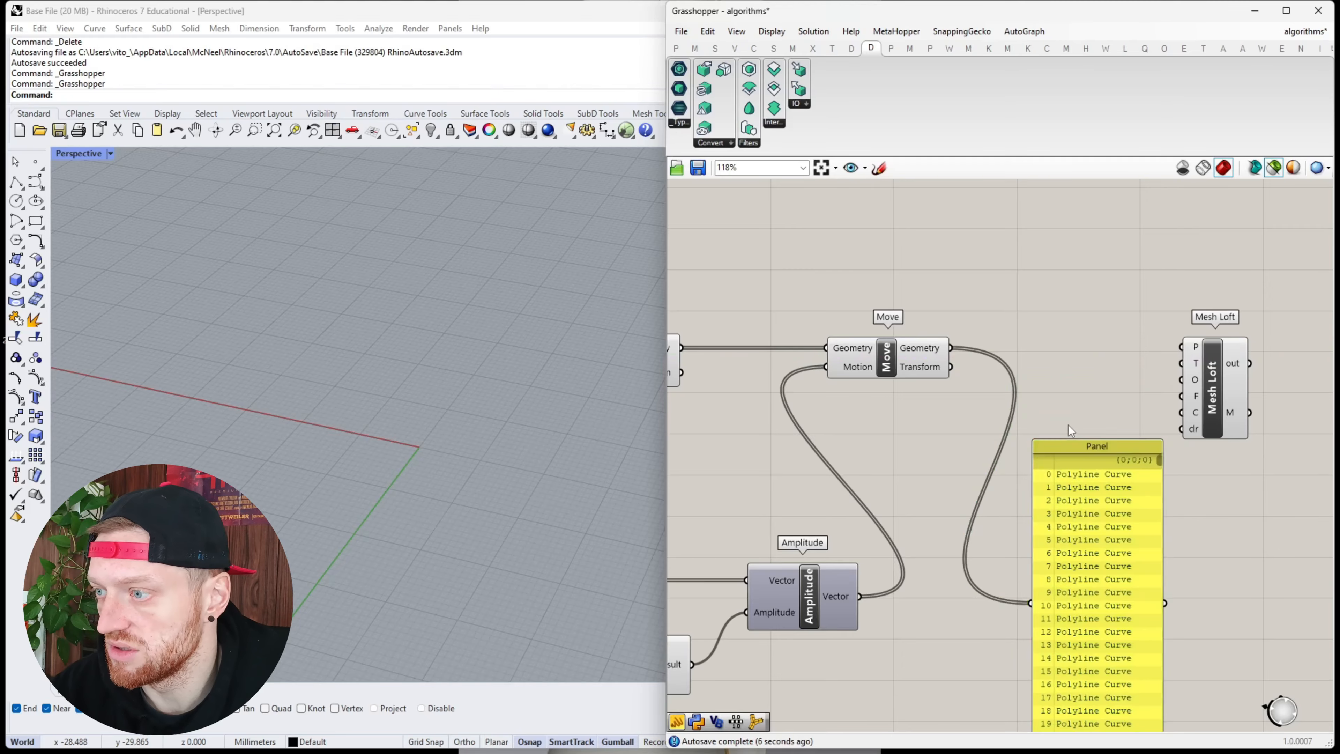
# Add two Graft Tree components between Move and Mesh Loft, routing Move's Geometry through the lower one into Mesh Loft's P input
pyautogui.doubleClick(1068, 426)
pyautogui.write('graft')
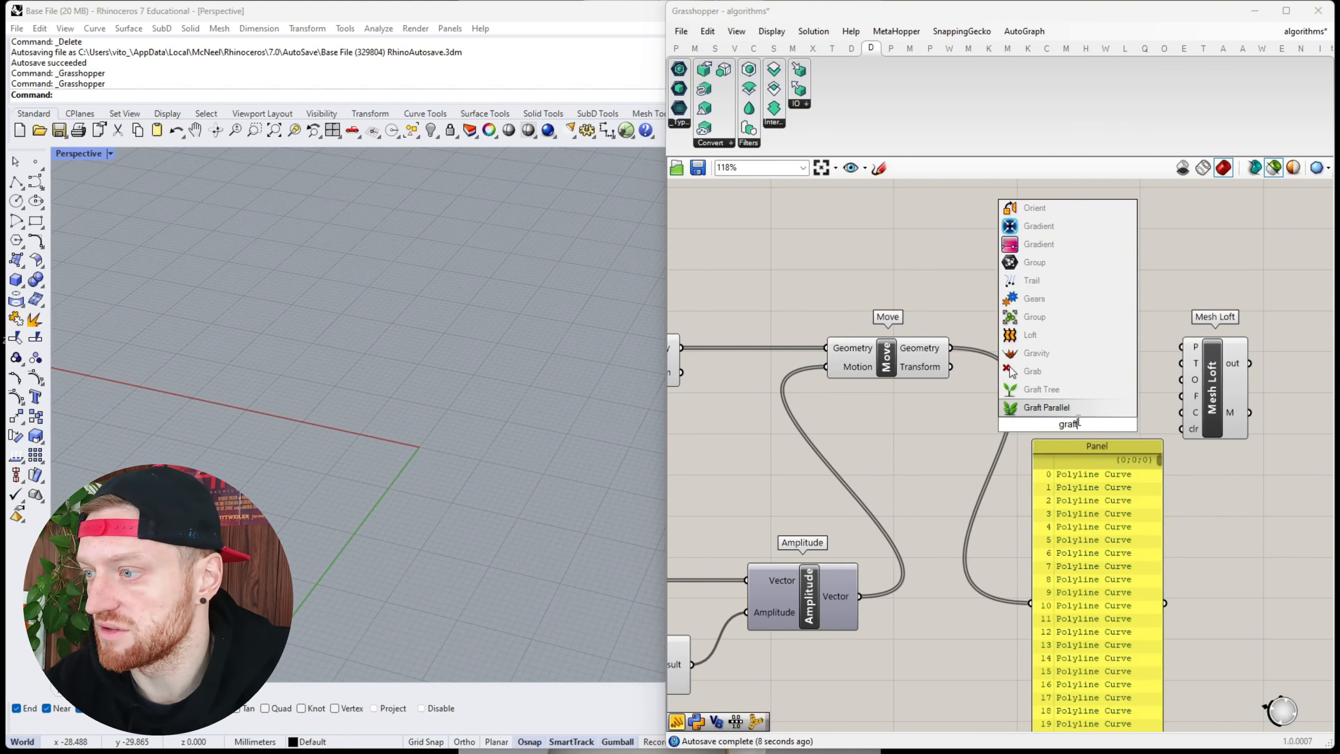
pyautogui.press('Return')
pyautogui.moveTo(953, 351); pyautogui.dragTo(1057, 256)
pyautogui.moveTo(995, 287); pyautogui.dragTo(1093, 300, button='right')
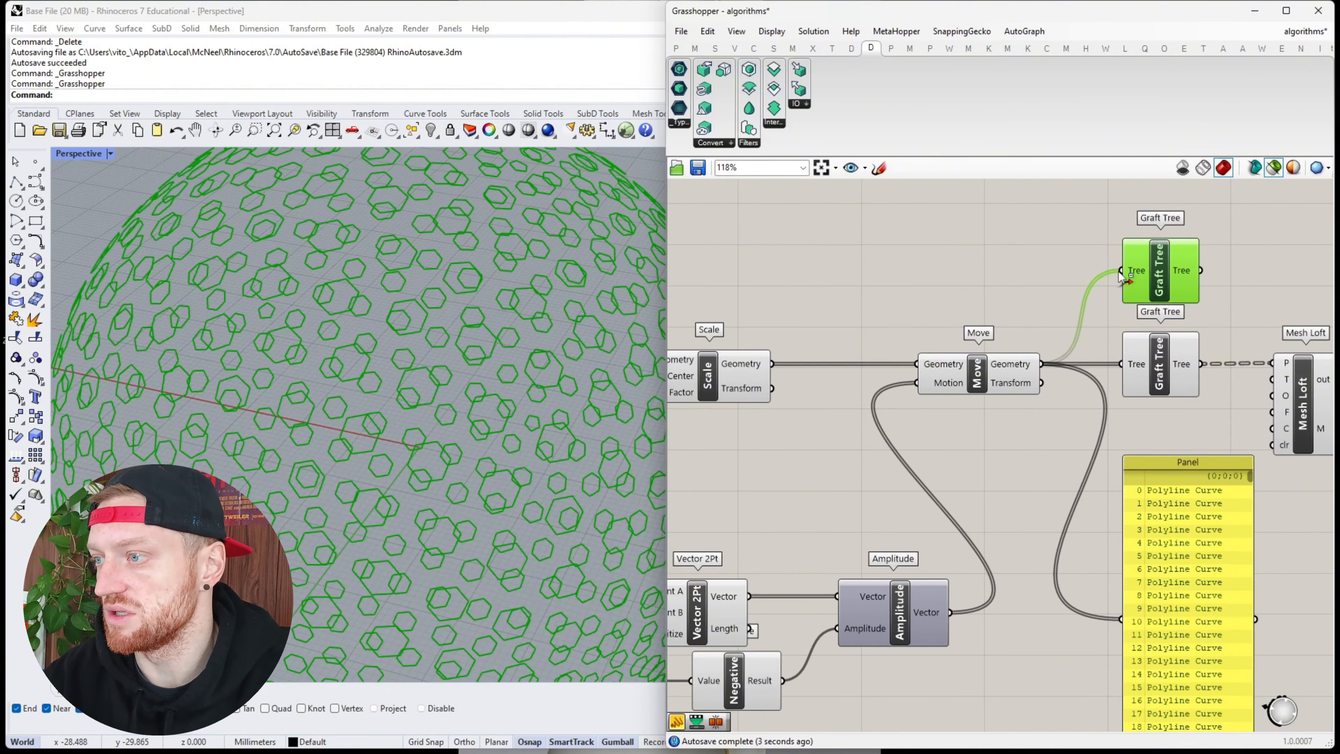
# Preview the dual graph and moved cells together, and connect Dual graph's Output Mesh/Curves to the upper Graft Tree
pyautogui.scroll(-4, 1034, 369)
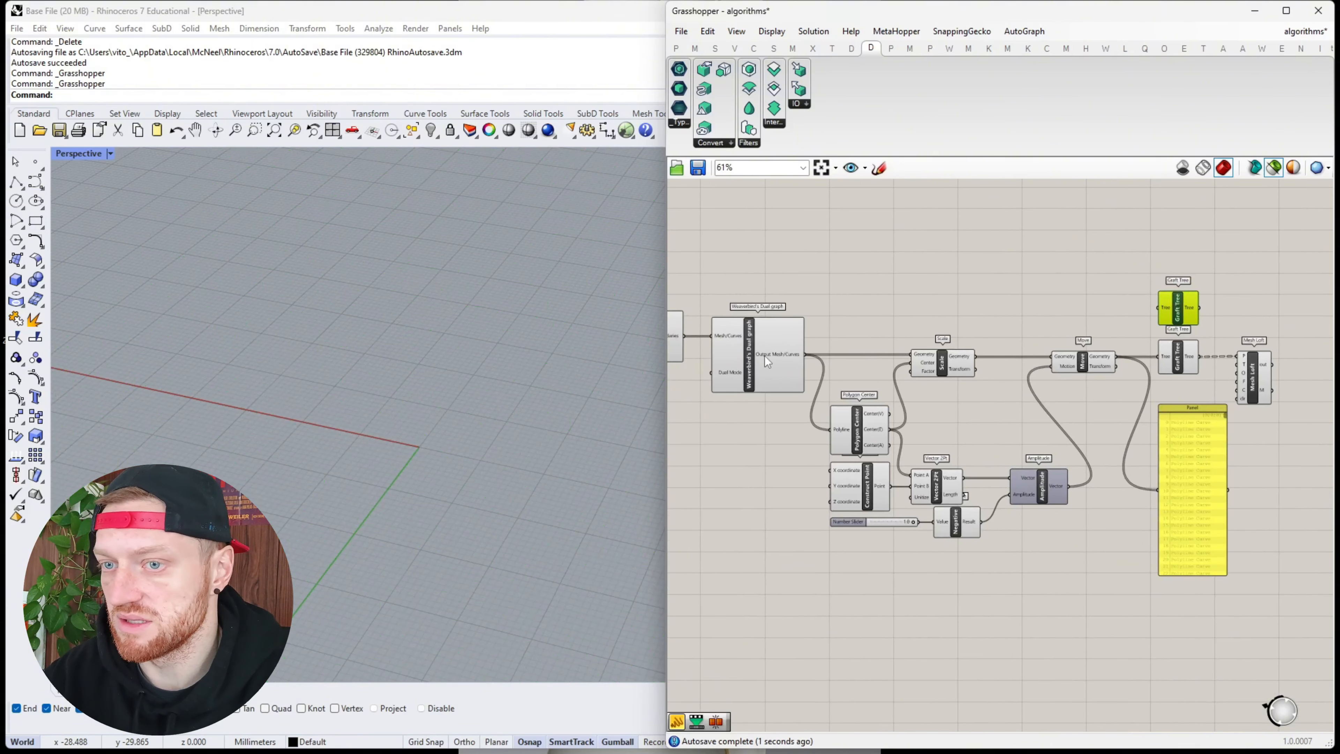
pyautogui.click(778, 350)
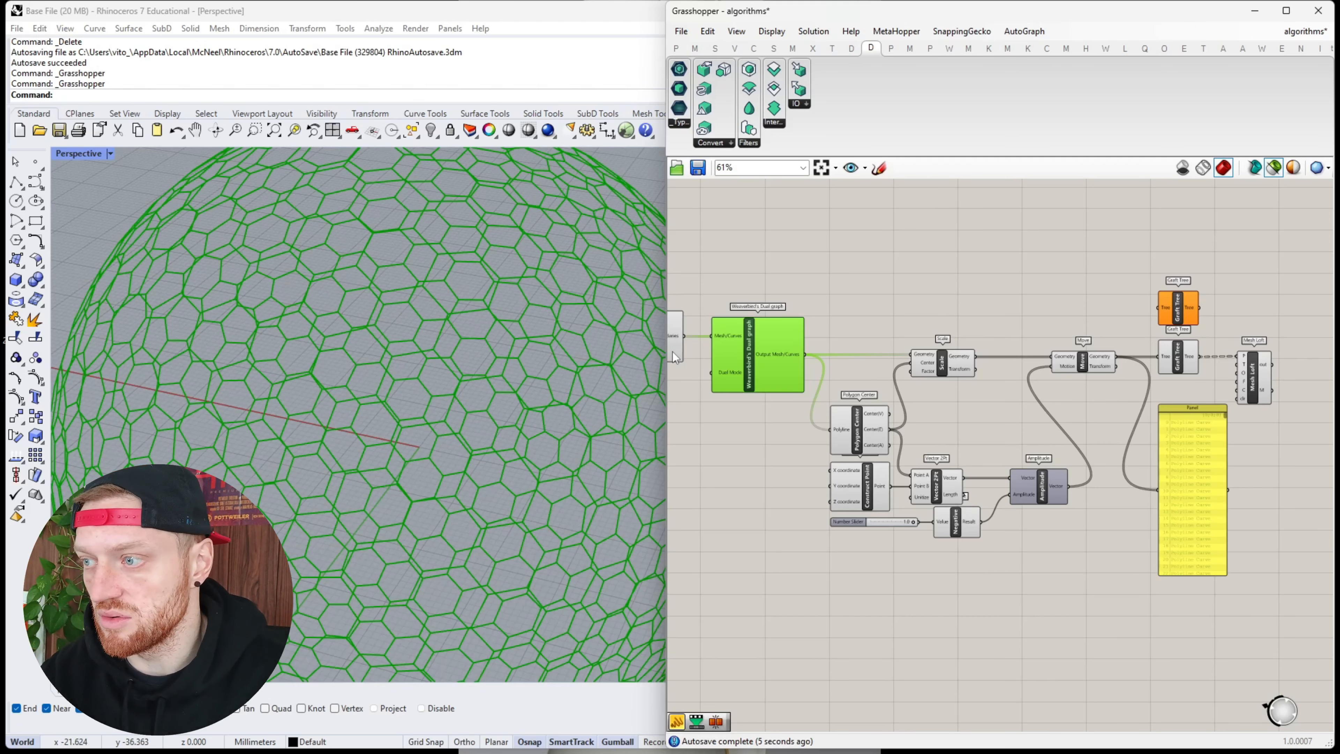
pyautogui.keyDown('shift'); pyautogui.click(1096, 364); pyautogui.keyUp('shift')
pyautogui.moveTo(519, 365); pyautogui.dragTo(390, 281, button='right')
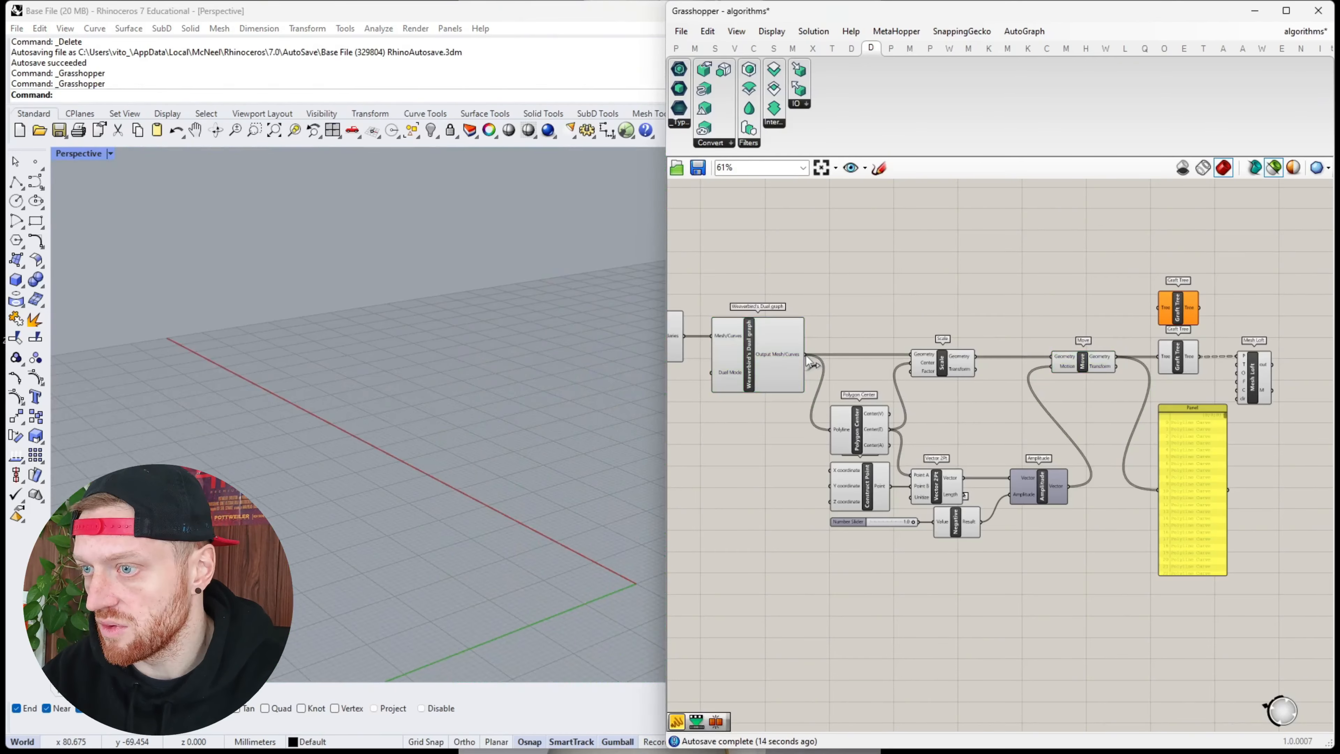
pyautogui.moveTo(805, 355); pyautogui.dragTo(1159, 308)
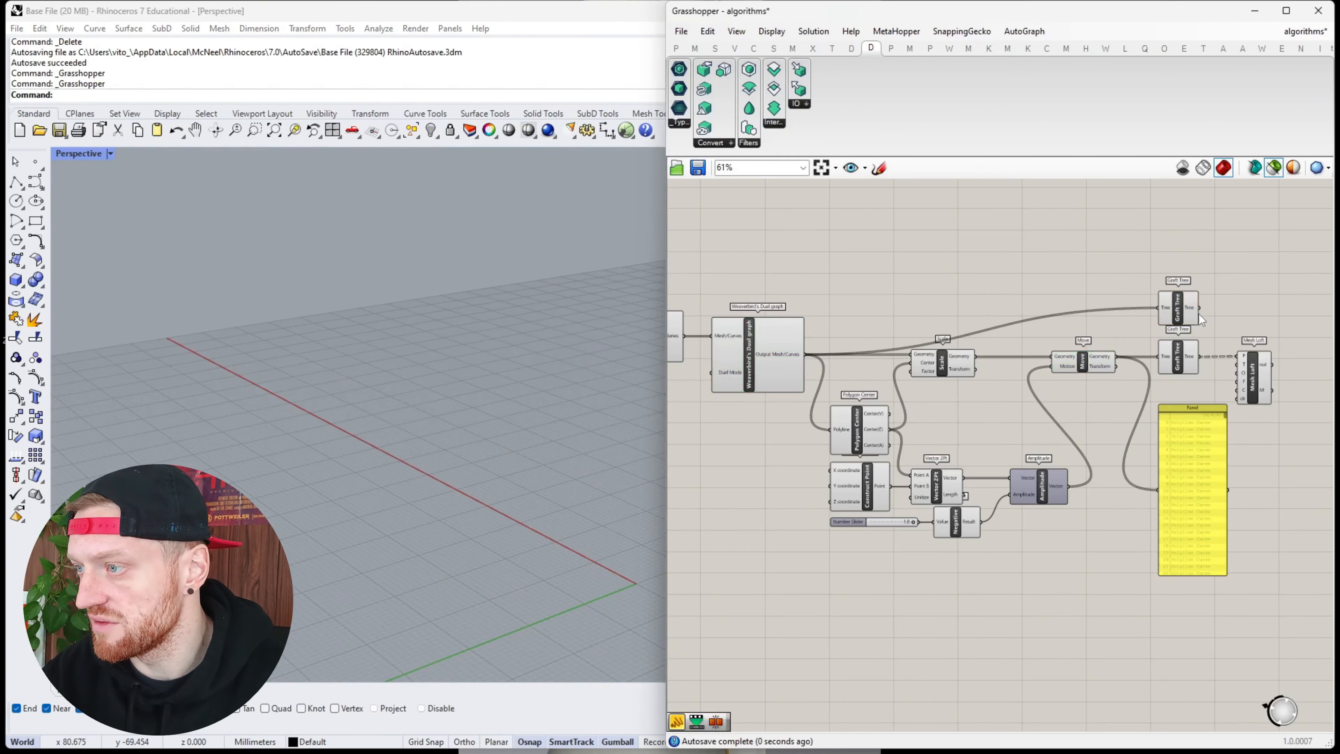
# Connect the upper Graft Tree's output to Mesh Loft's P input alongside the existing wire, and preview the lofted cells
pyautogui.scroll(5, 1051, 298)
pyautogui.click(1051, 298)
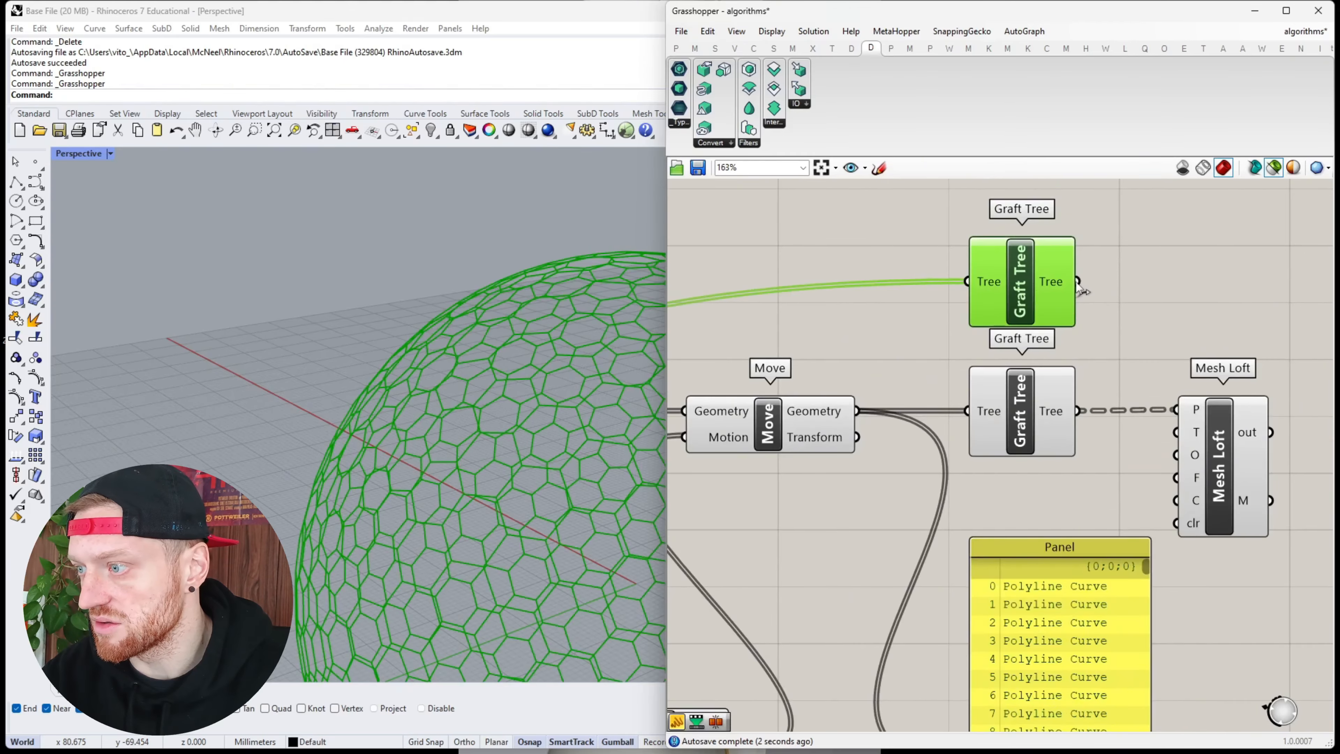
pyautogui.moveTo(1155, 355); pyautogui.dragTo(1182, 403)
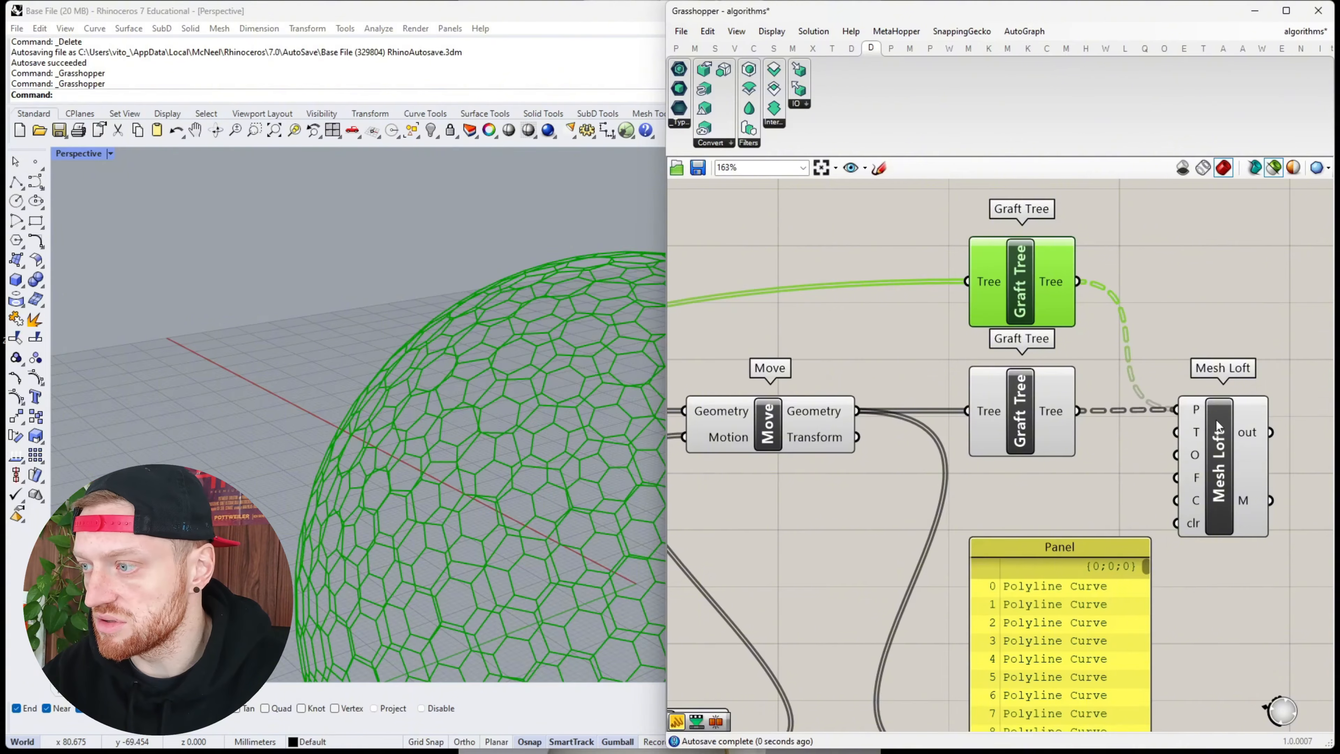
pyautogui.click(1218, 441)
pyautogui.scroll(-5, 470, 391)
pyautogui.moveTo(469, 383); pyautogui.dragTo(506, 428, button='right')
# Bake the Mesh Loft result into Rhino with the attributes offered by default
pyautogui.rightClick(1223, 475)
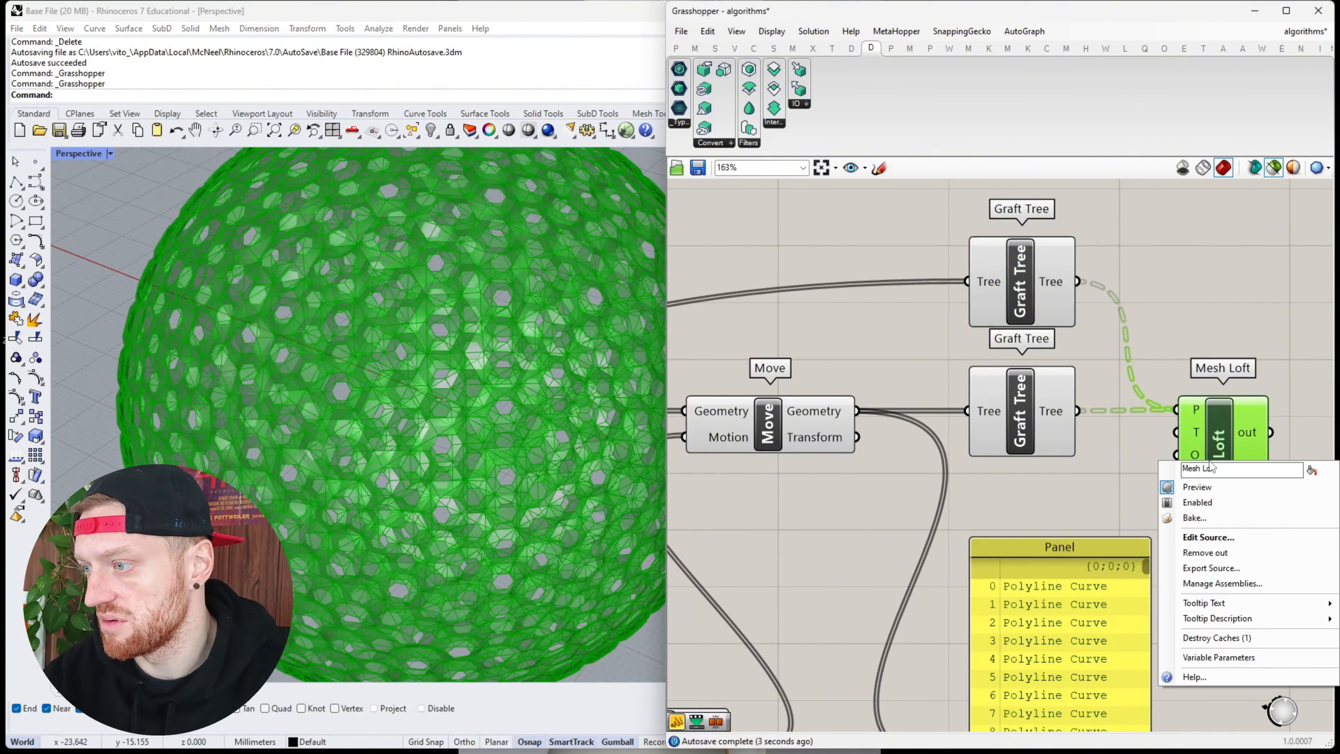
pyautogui.click(1205, 517)
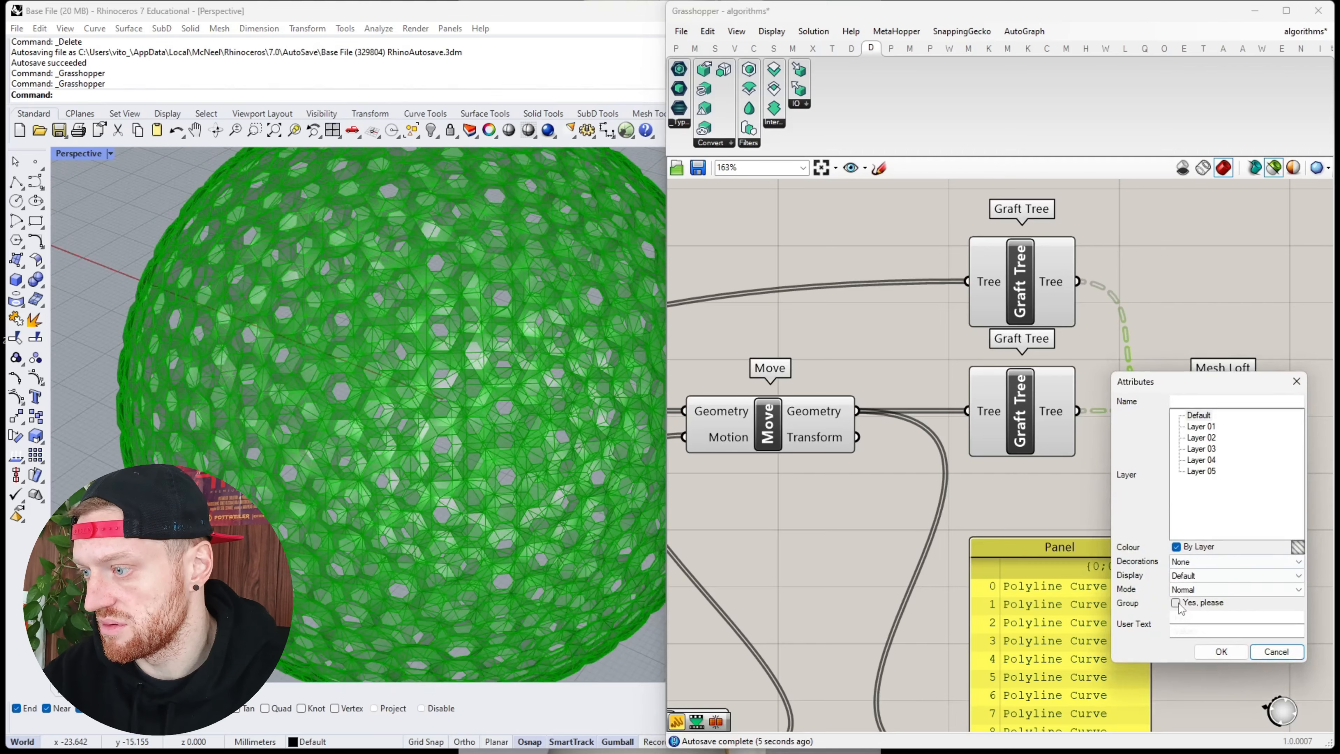
pyautogui.click(1222, 653)
pyautogui.scroll(-2, 699, 463)
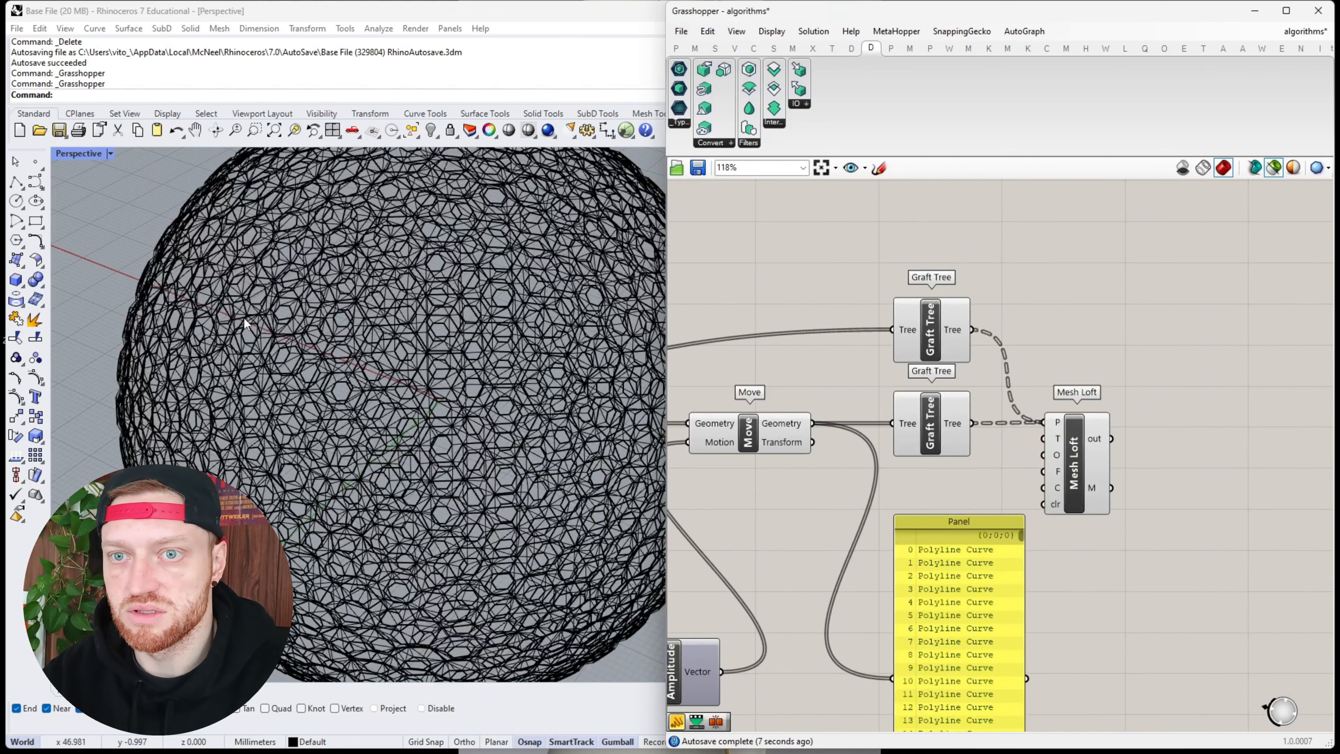
# Set the Perspective viewport to Shaded and examine the face directions of the baked meshes around the cell openings
pyautogui.click(111, 153)
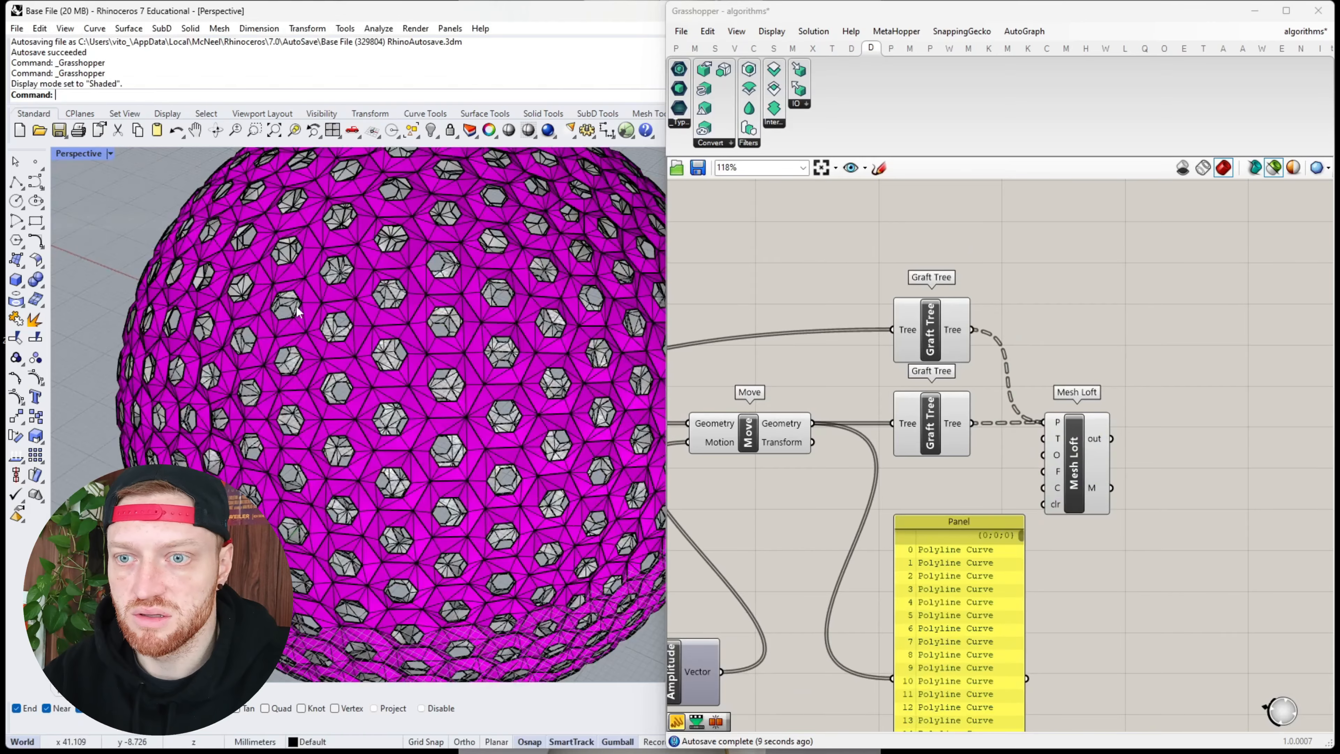
pyautogui.press('Escape')
pyautogui.moveTo(177, 491); pyautogui.dragTo(308, 327, button='right')
pyautogui.scroll(6, 304, 359)
pyautogui.moveTo(302, 381); pyautogui.dragTo(174, 475, button='right')
pyautogui.scroll(-6, 232, 359)
pyautogui.moveTo(253, 317)
pyautogui.mouseDown(button='right')
pyautogui.moveTo(232, 370)
pyautogui.moveTo(276, 328)
pyautogui.mouseUp(button='right')
pyautogui.scroll(8, 430, 325)
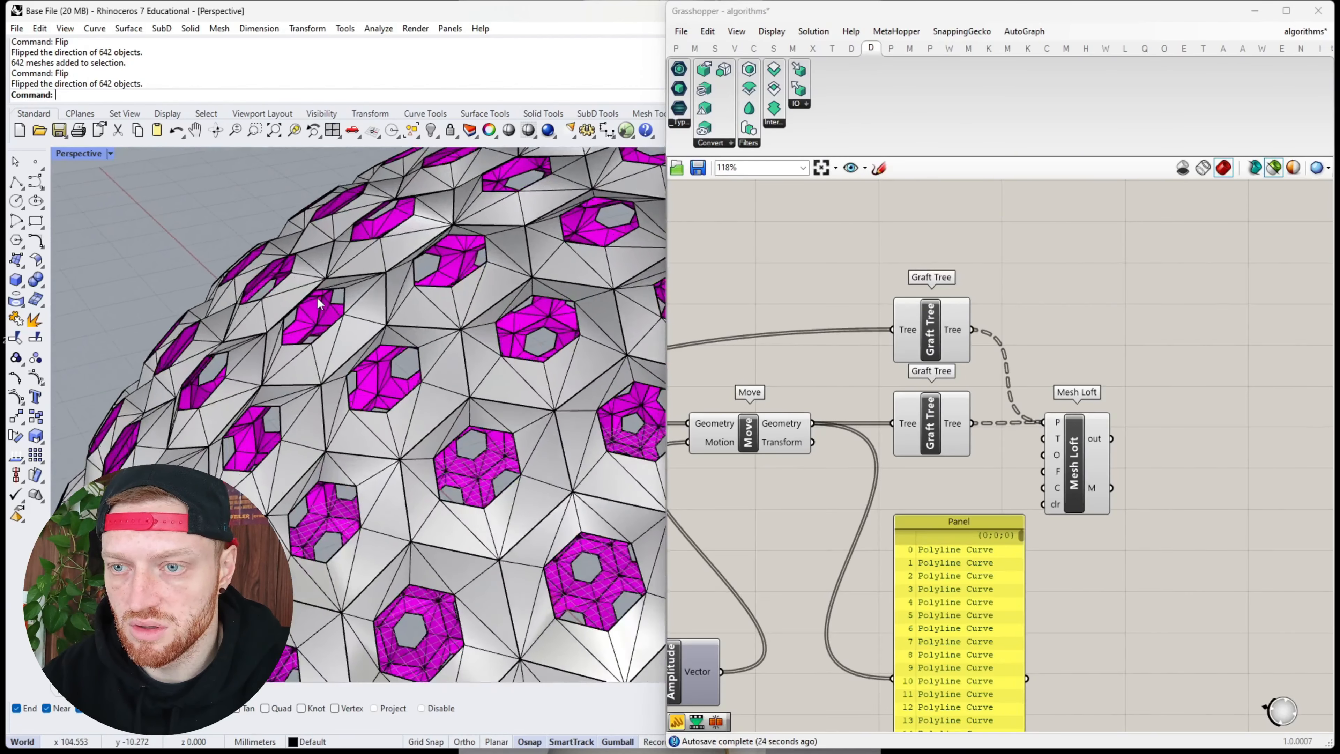
# Delete the baked meshes and set the number slider driving Amplitude to 0.9
pyautogui.scroll(-4, 871, 395)
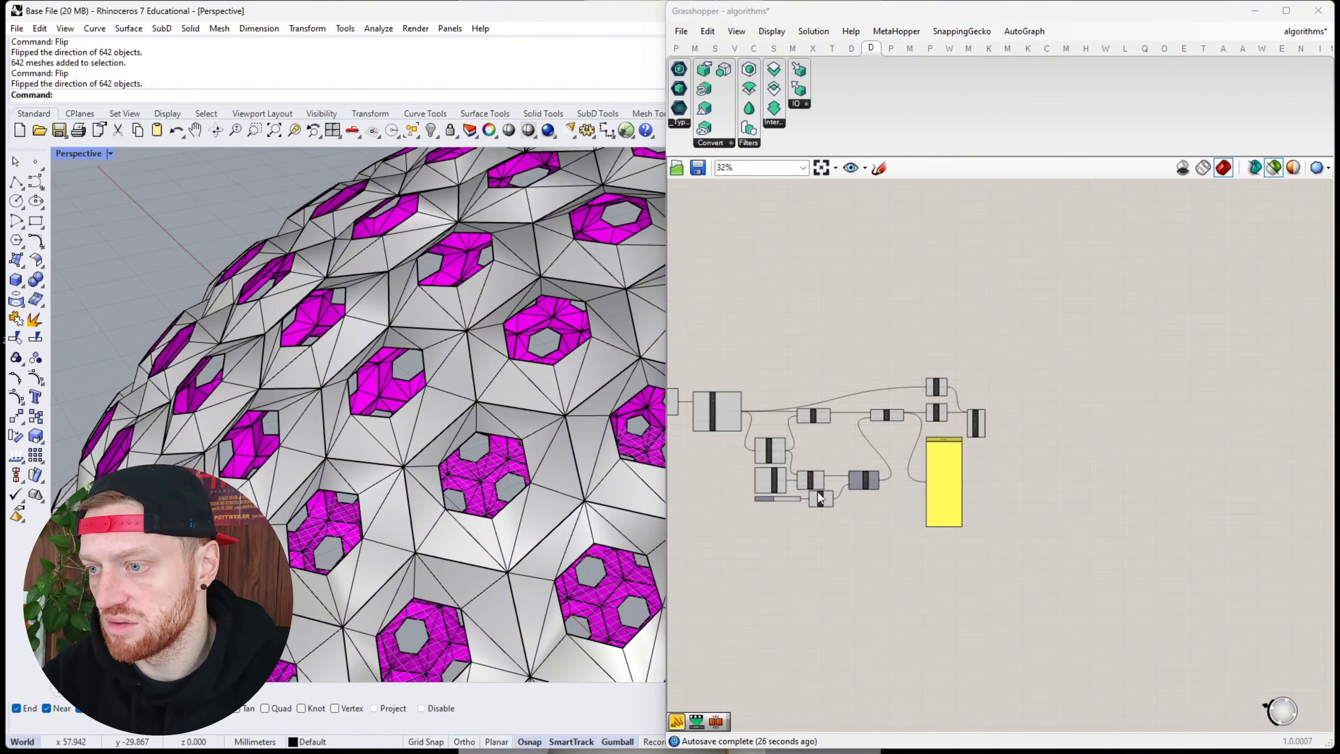
pyautogui.scroll(6, 817, 492)
pyautogui.scroll(-4, 955, 474)
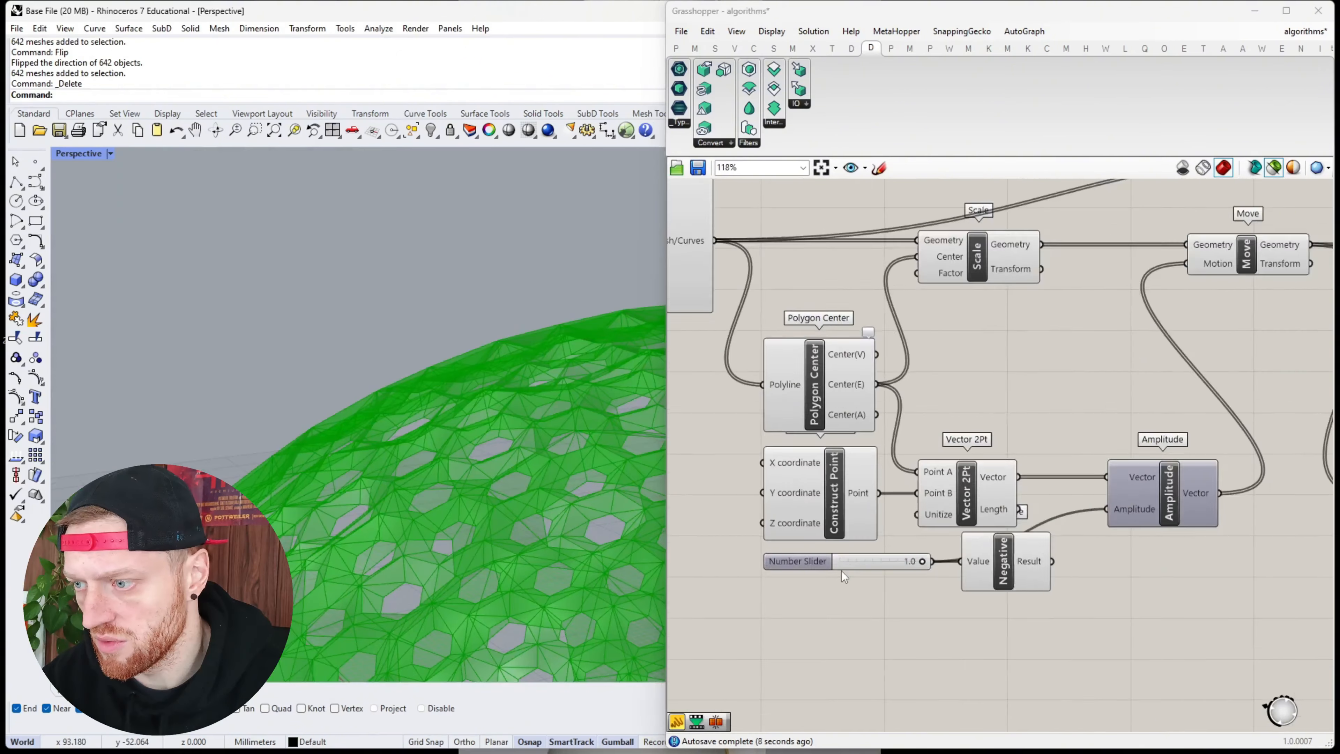
pyautogui.scroll(3, 841, 571)
pyautogui.moveTo(971, 556)
pyautogui.mouseDown()
pyautogui.moveTo(828, 558)
pyautogui.moveTo(970, 562)
pyautogui.moveTo(852, 559)
pyautogui.moveTo(956, 559)
pyautogui.mouseUp()
pyautogui.scroll(-10, 546, 524)
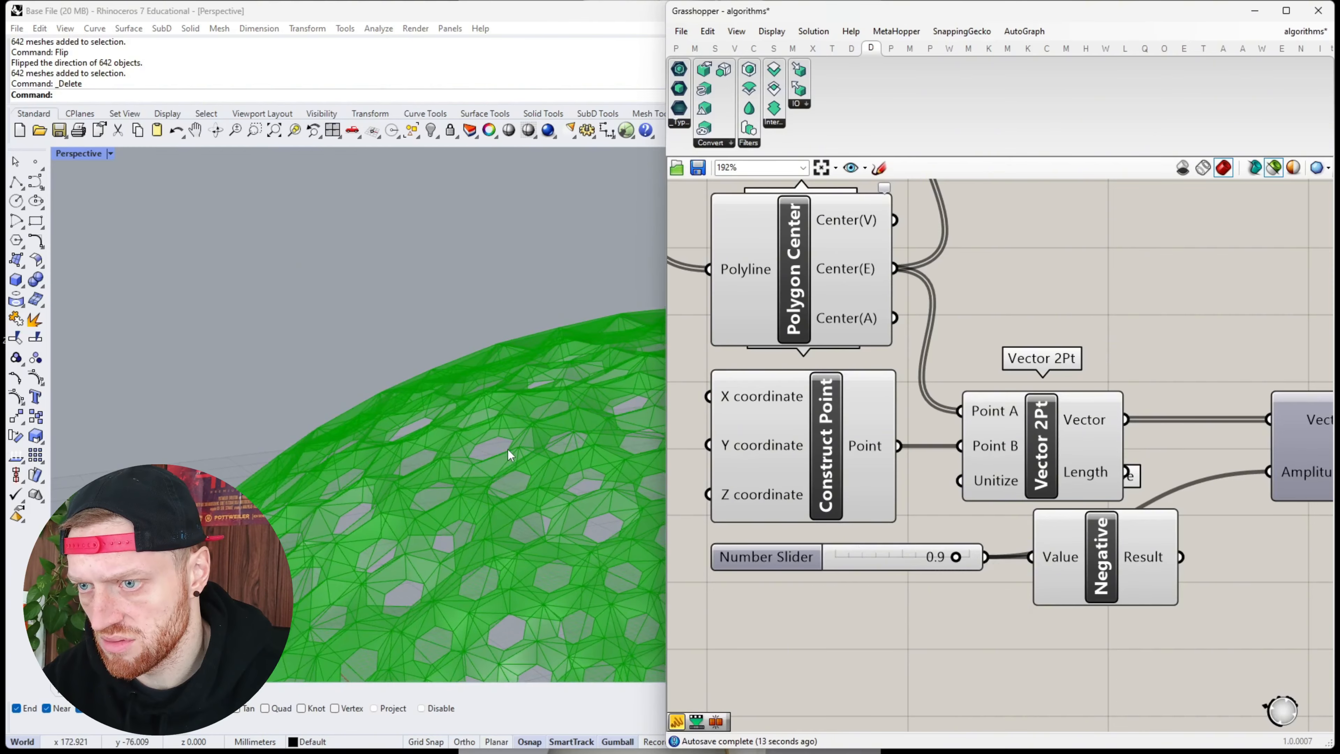
pyautogui.scroll(5, 507, 553)
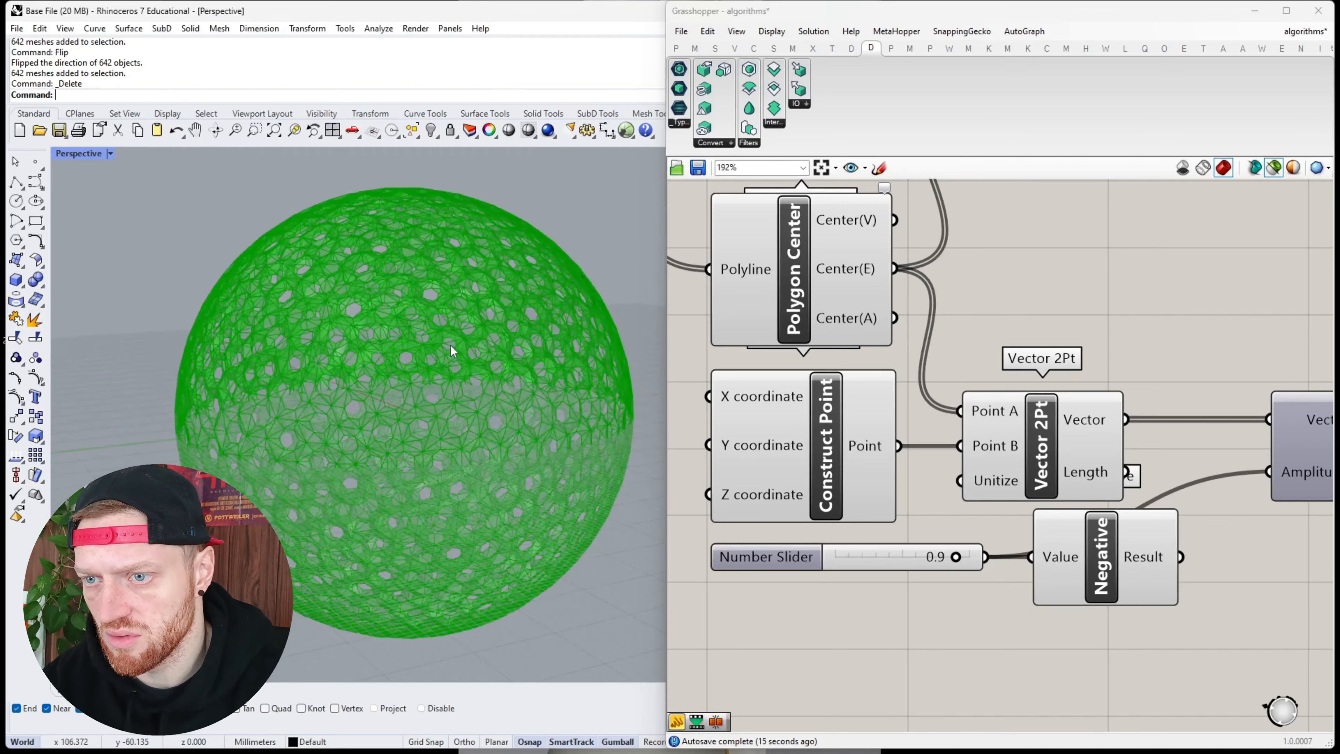
pyautogui.moveTo(452, 350); pyautogui.dragTo(472, 479, button='right')
pyautogui.scroll(-10, 469, 475)
pyautogui.scroll(12, 376, 295)
pyautogui.moveTo(426, 421); pyautogui.dragTo(387, 351, button='right')
# Delete the Negative component beside the number slider and preview the Mesh Loft sphere
pyautogui.click(1103, 551)
pyautogui.press('Delete')
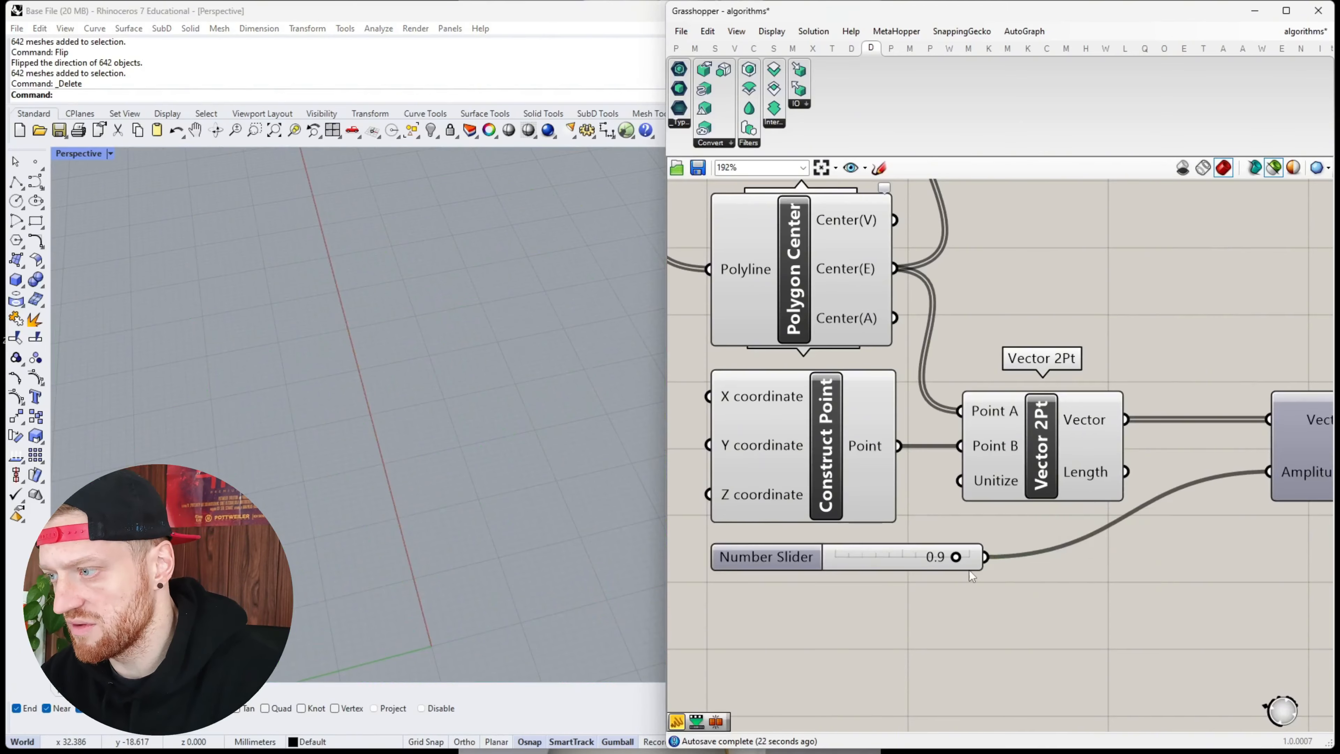
pyautogui.scroll(-5, 918, 543)
pyautogui.moveTo(1072, 528); pyautogui.dragTo(1032, 518, button='right')
pyautogui.click(1034, 497)
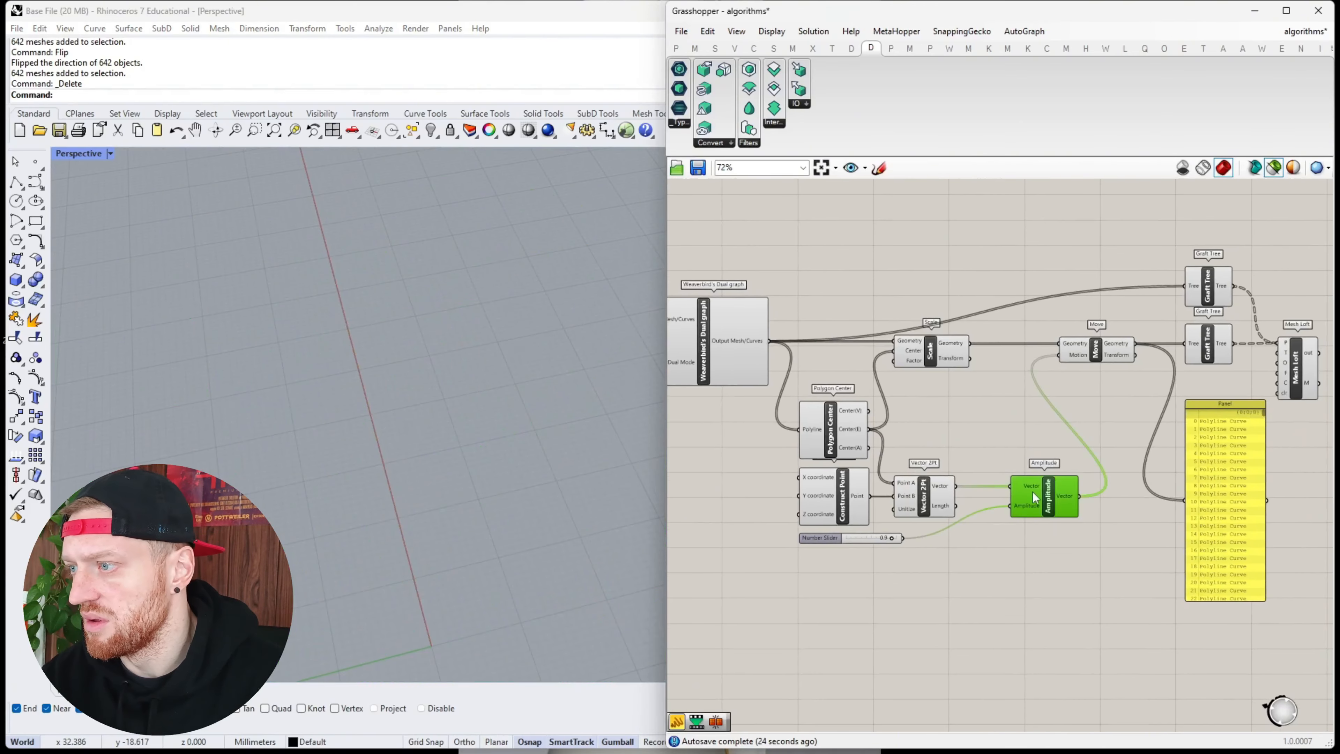
pyautogui.click(1312, 381)
pyautogui.scroll(-7, 297, 387)
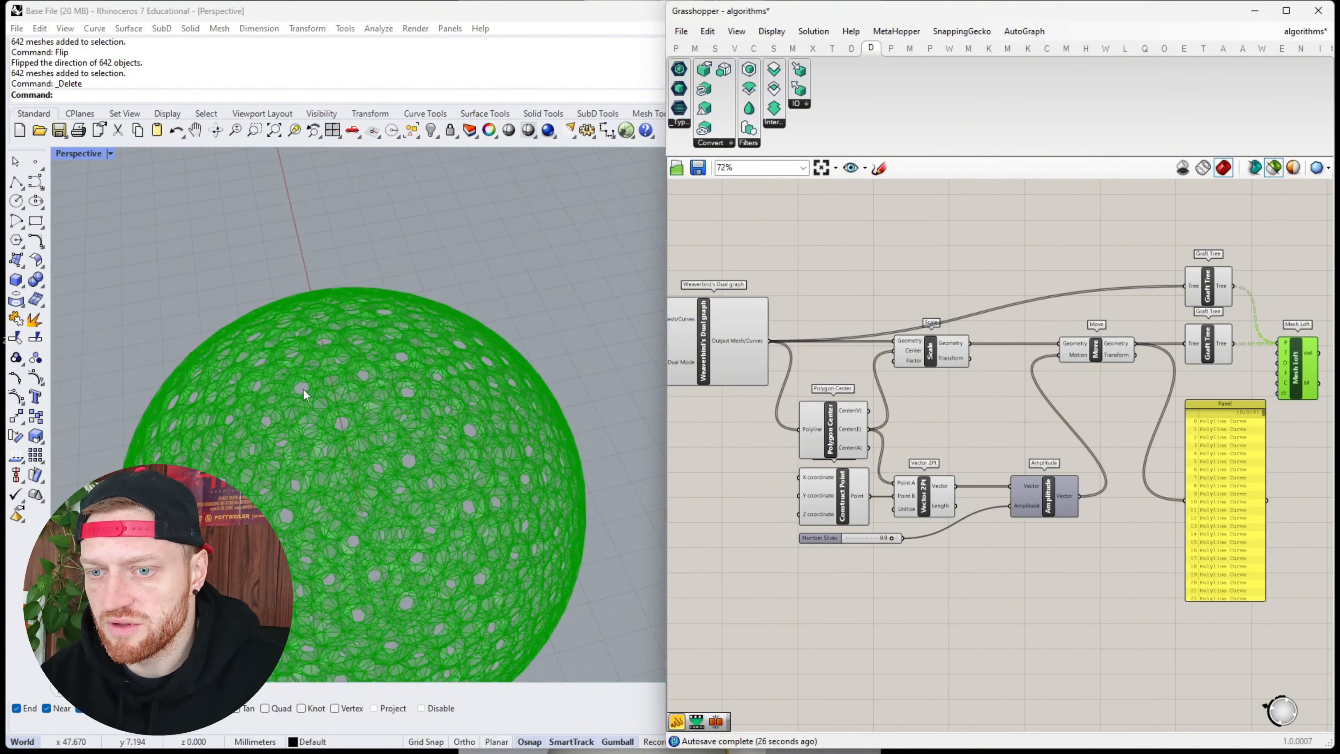
pyautogui.scroll(-4, 303, 390)
pyautogui.moveTo(303, 389)
pyautogui.mouseDown(button='right')
pyautogui.moveTo(300, 441)
pyautogui.moveTo(323, 320)
pyautogui.moveTo(319, 395)
pyautogui.mouseUp(button='right')
pyautogui.scroll(4, 300, 441)
pyautogui.scroll(5, 1136, 396)
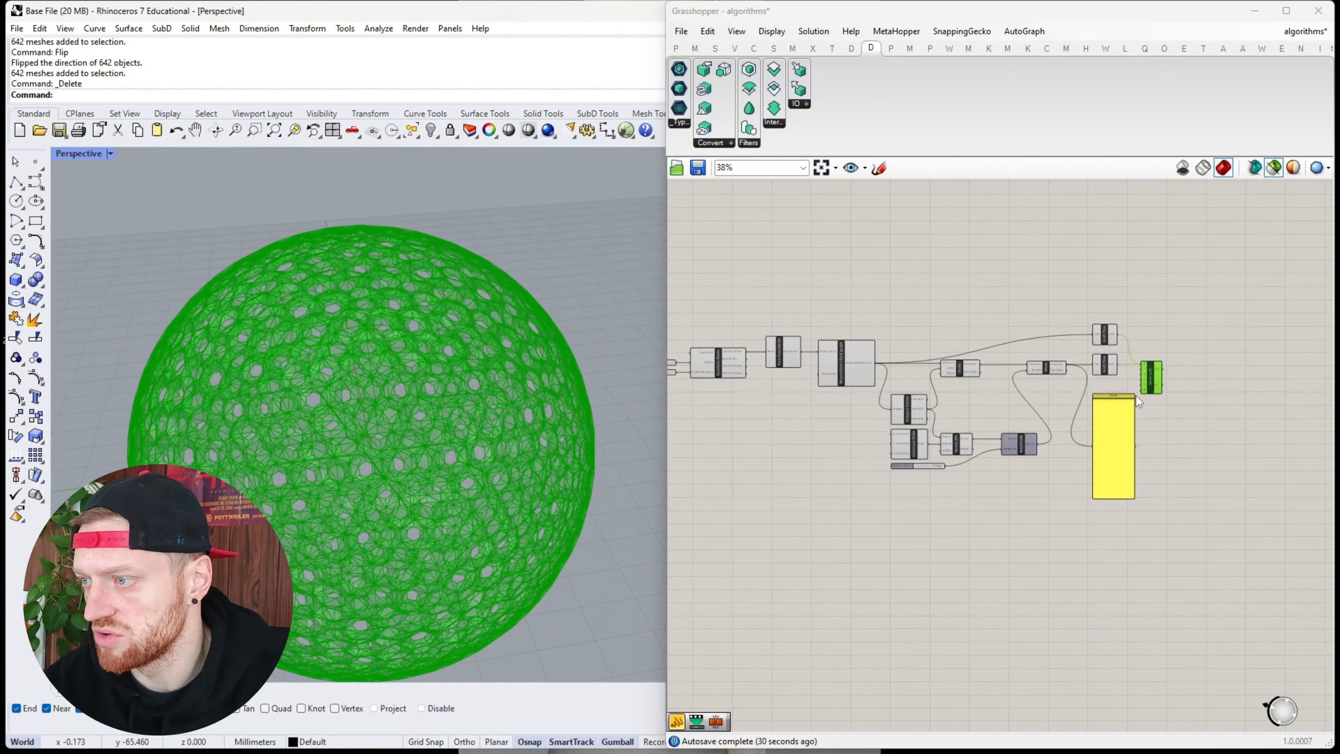
# Add a Mesh Join component after Mesh Loft, connect Mesh Loft's M output to Meshes, and flatten that output
pyautogui.doubleClick(1140, 430)
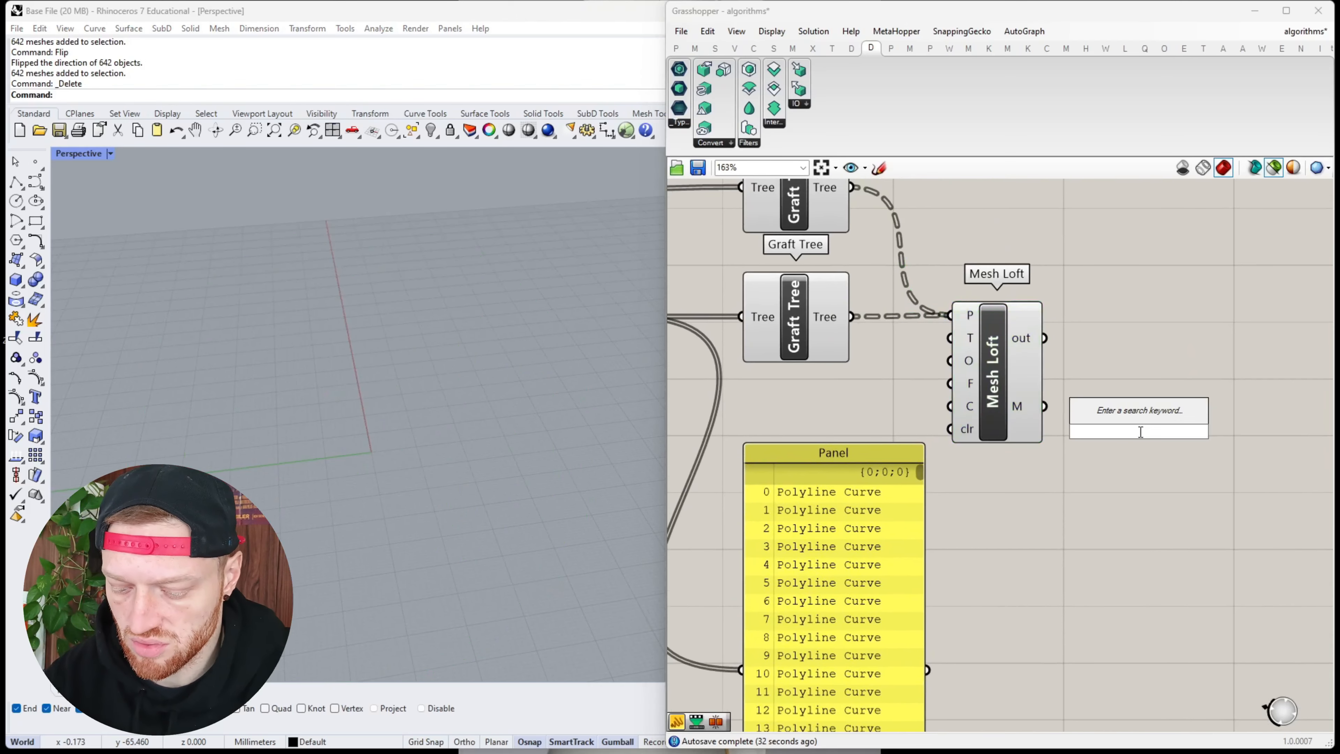
pyautogui.write('mesh')
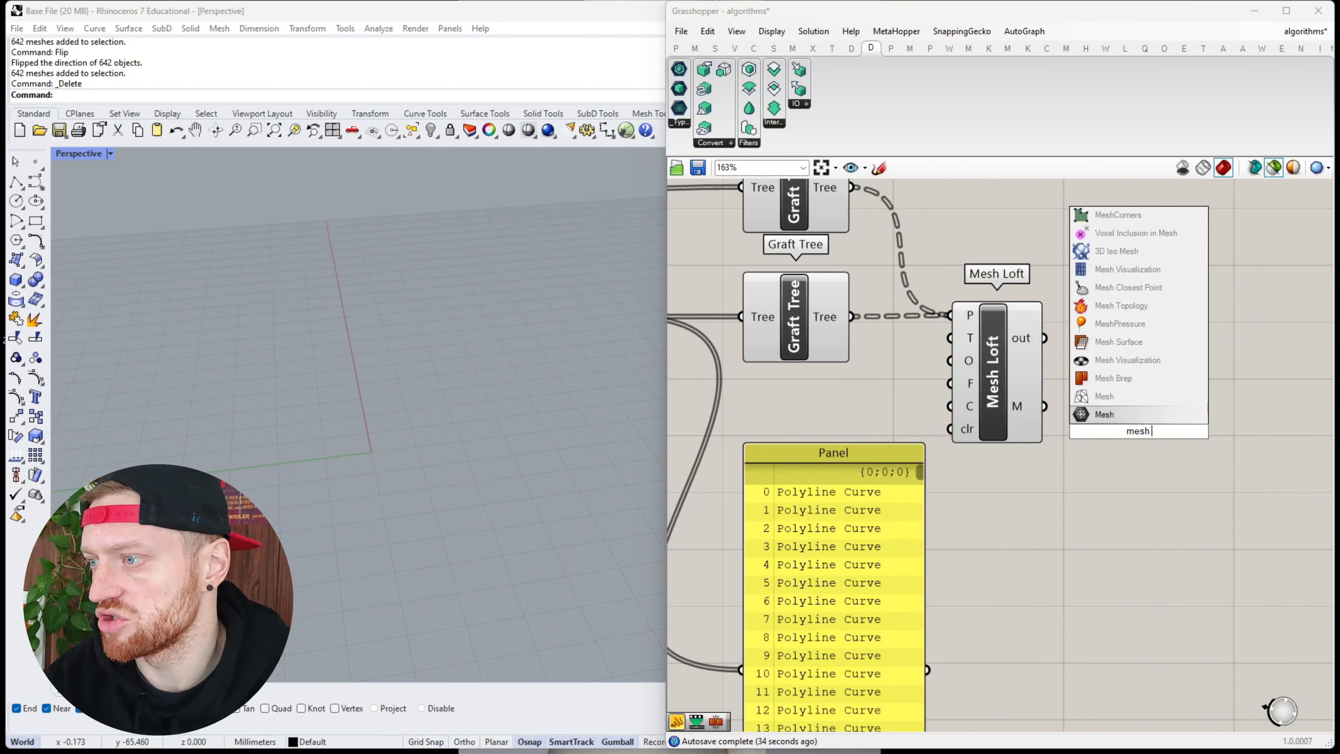
pyautogui.write(' join')
pyautogui.click(1141, 412)
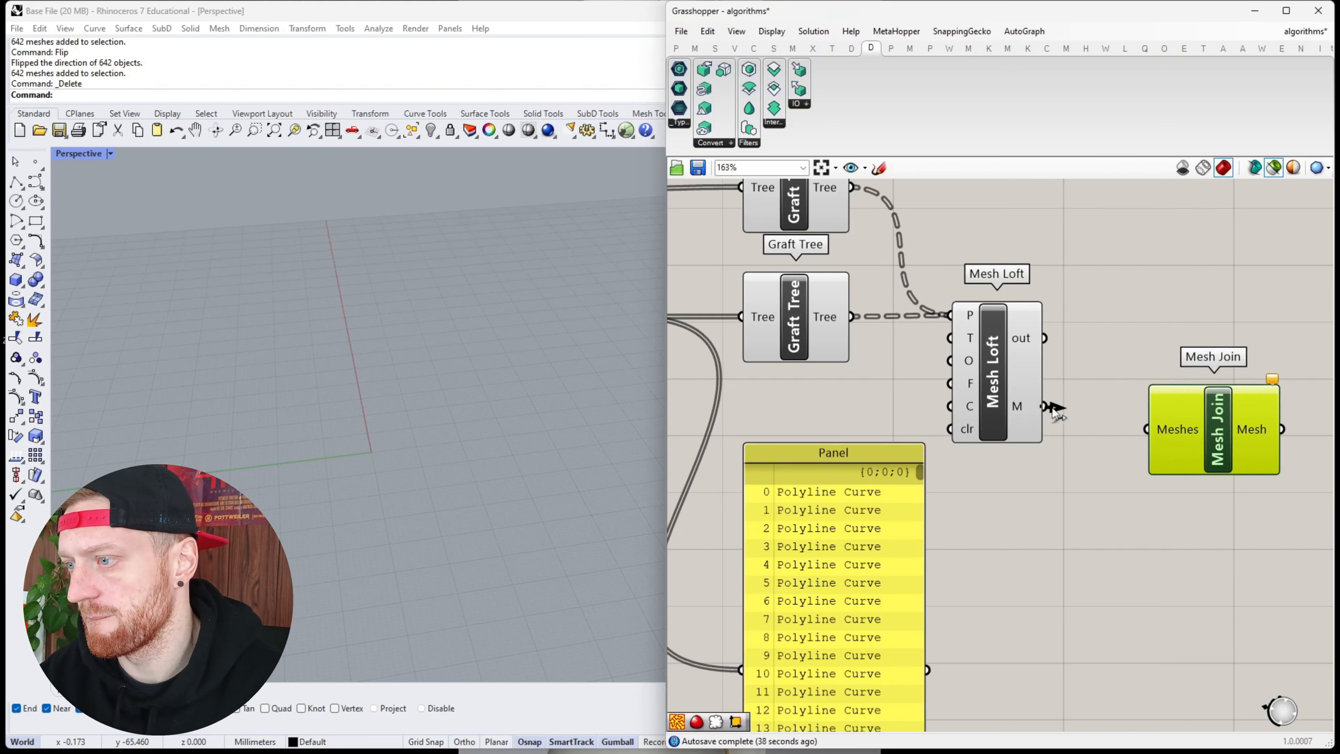
pyautogui.moveTo(1142, 430); pyautogui.dragTo(1141, 408)
pyautogui.rightClick(1018, 408)
pyautogui.click(1060, 482)
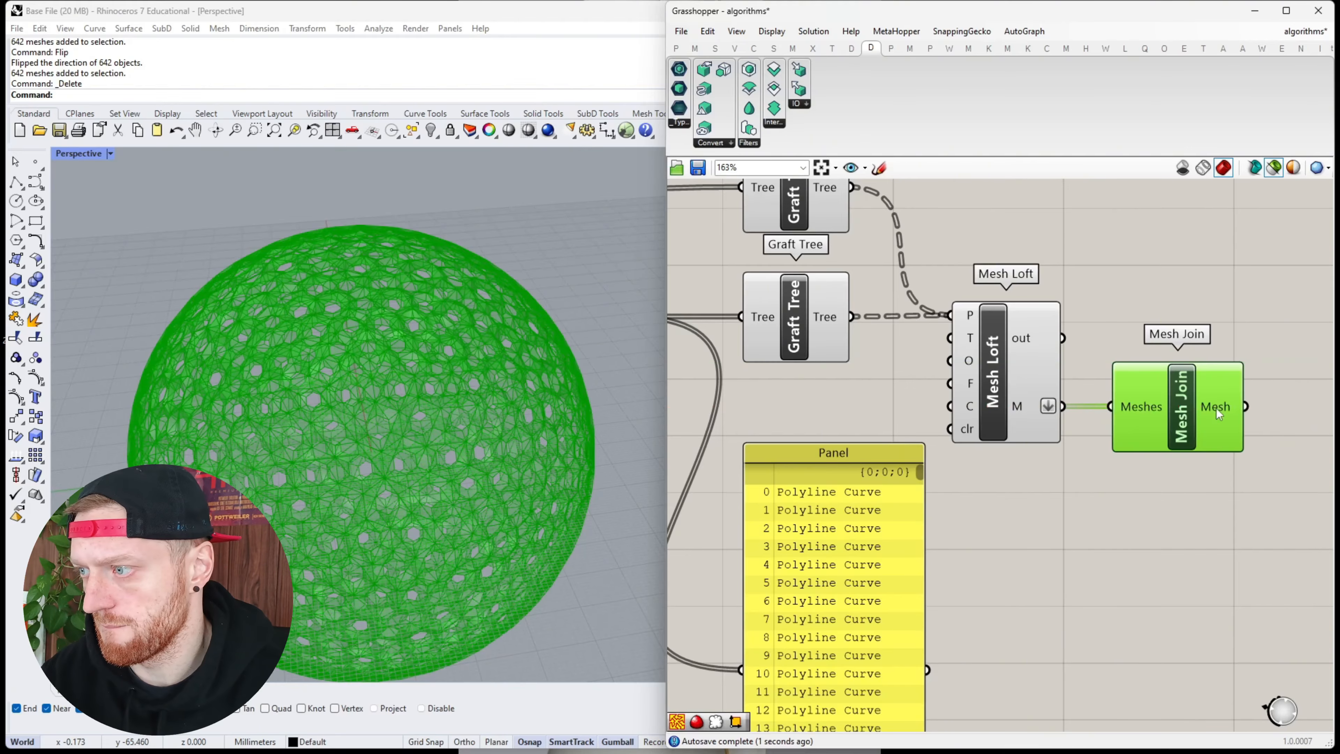
pyautogui.scroll(-3, 402, 410)
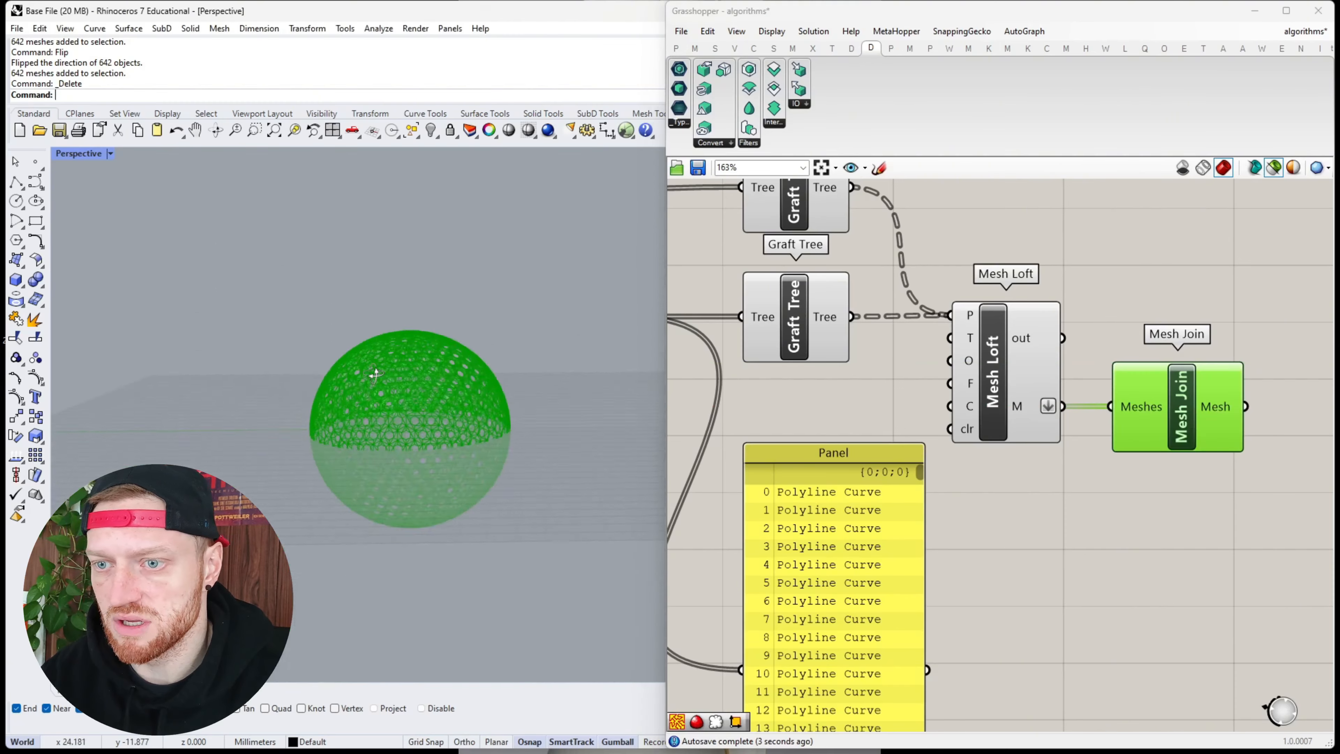
pyautogui.scroll(4, 455, 359)
pyautogui.scroll(-6, 1048, 471)
pyautogui.scroll(6, 1052, 480)
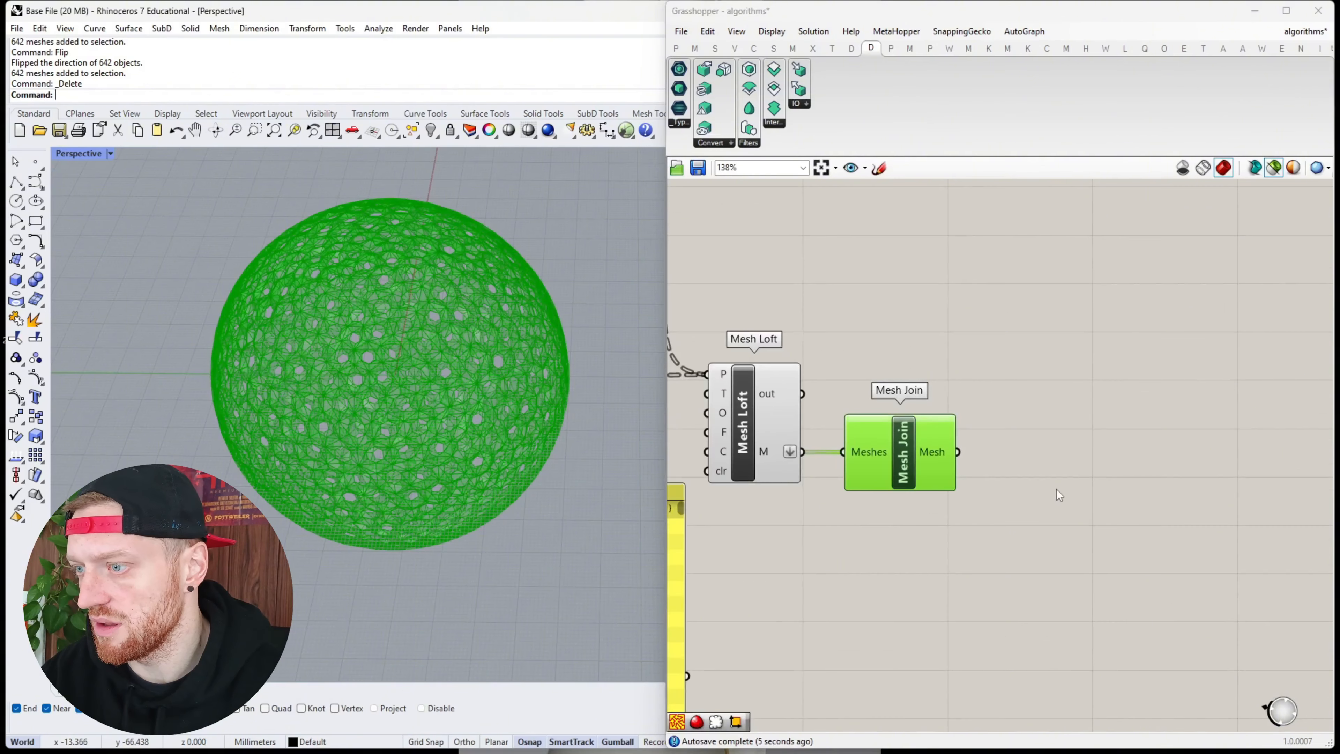
# Add Weaverbird's Catmull-Clark Subdivision after Mesh Join and connect Mesh Join's Mesh output to its Mesh/Curves input
pyautogui.doubleClick(1056, 490)
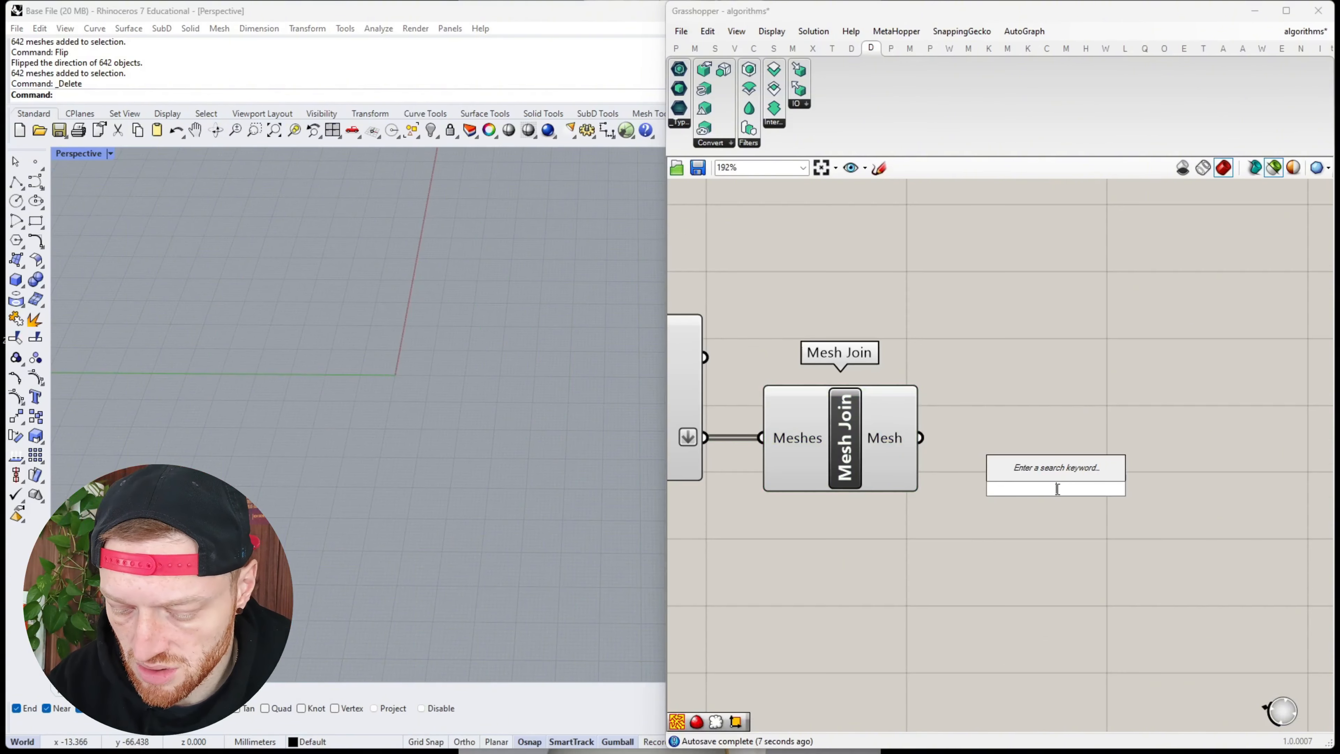
pyautogui.write('catm')
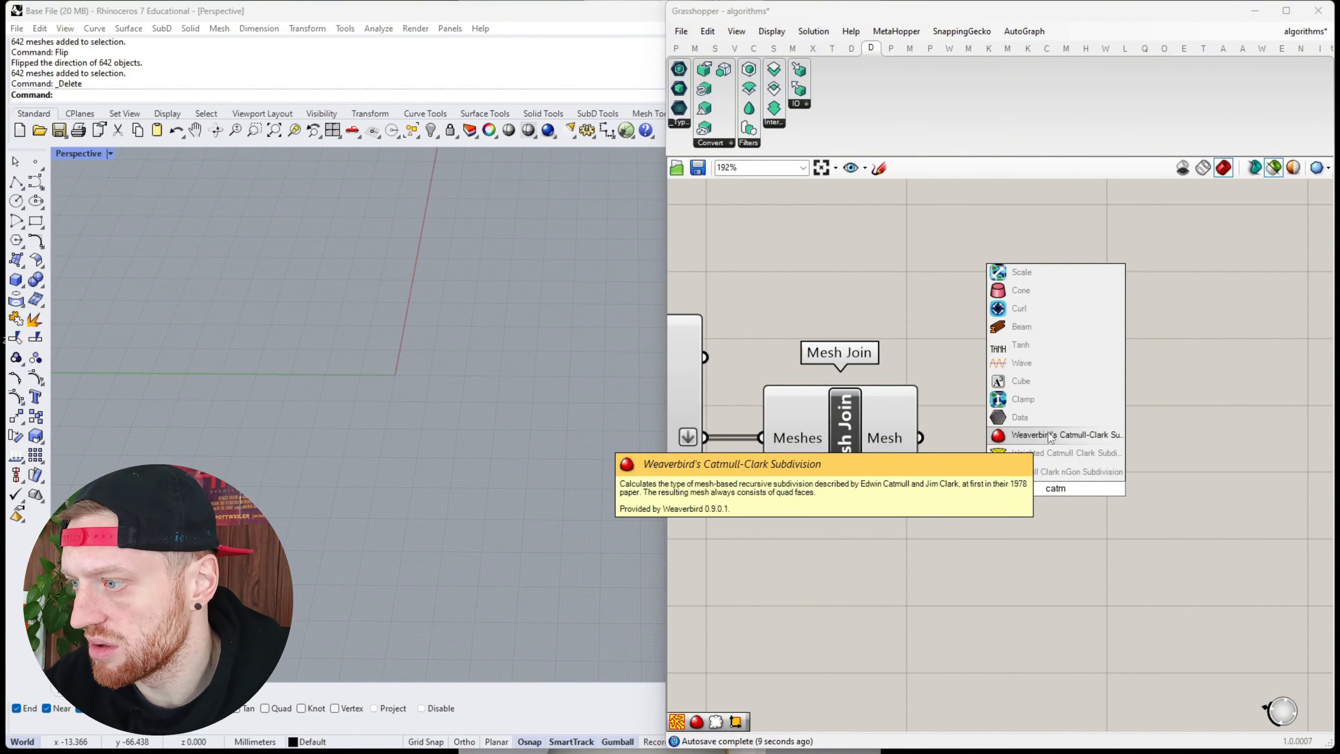
pyautogui.click(1066, 434)
pyautogui.moveTo(1050, 449); pyautogui.dragTo(1162, 483)
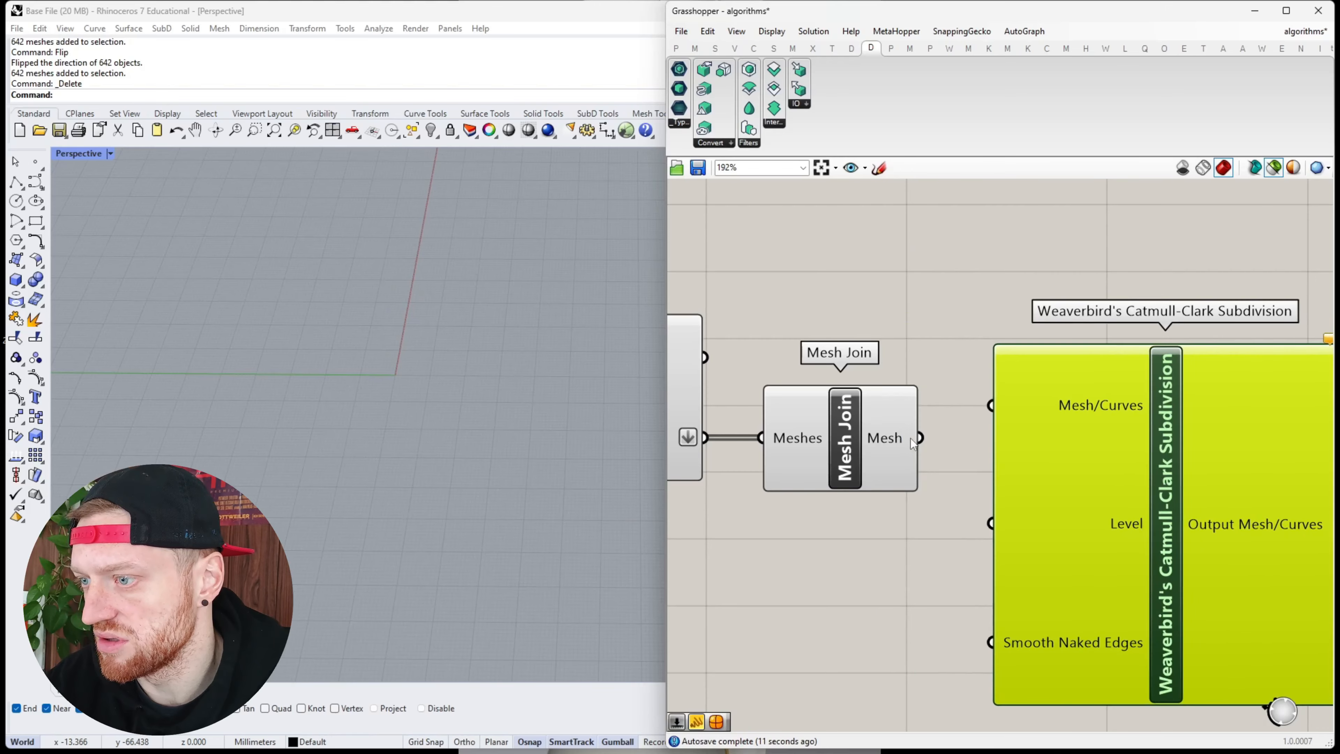
pyautogui.click(837, 436)
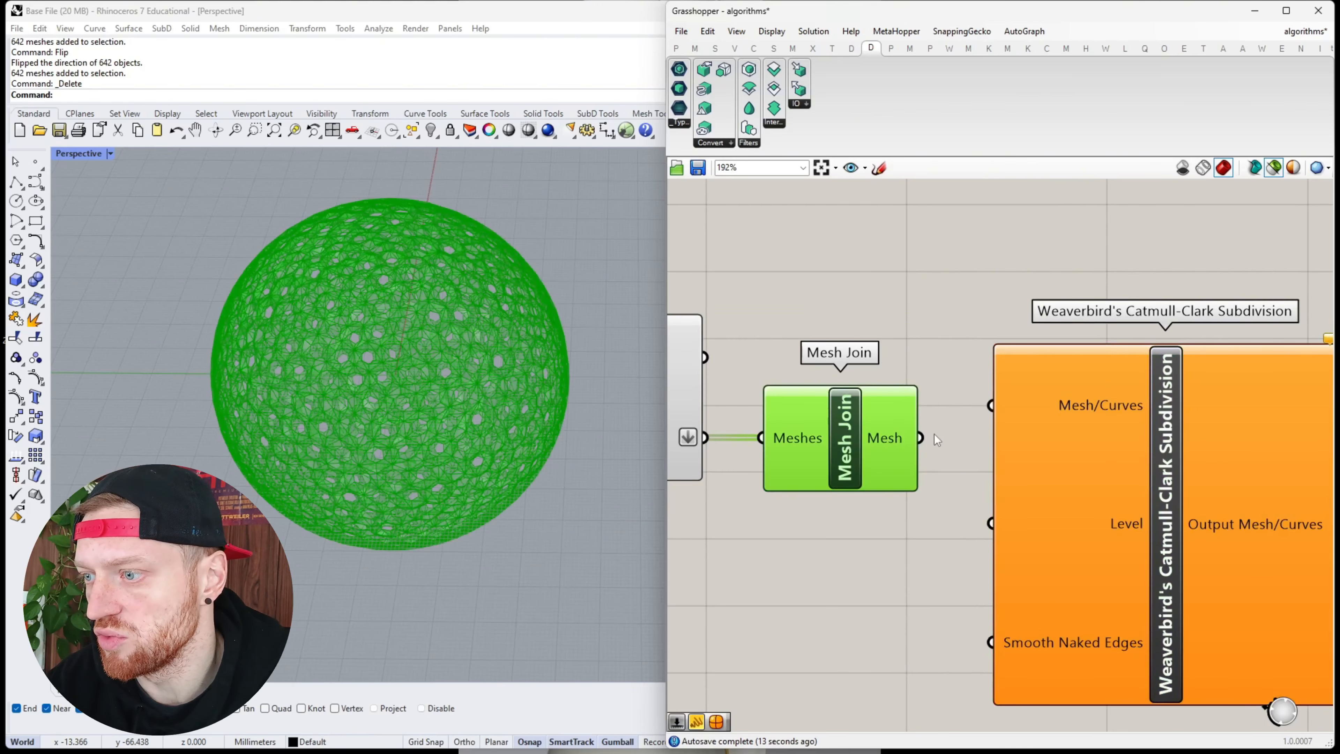
pyautogui.moveTo(979, 406); pyautogui.dragTo(990, 405)
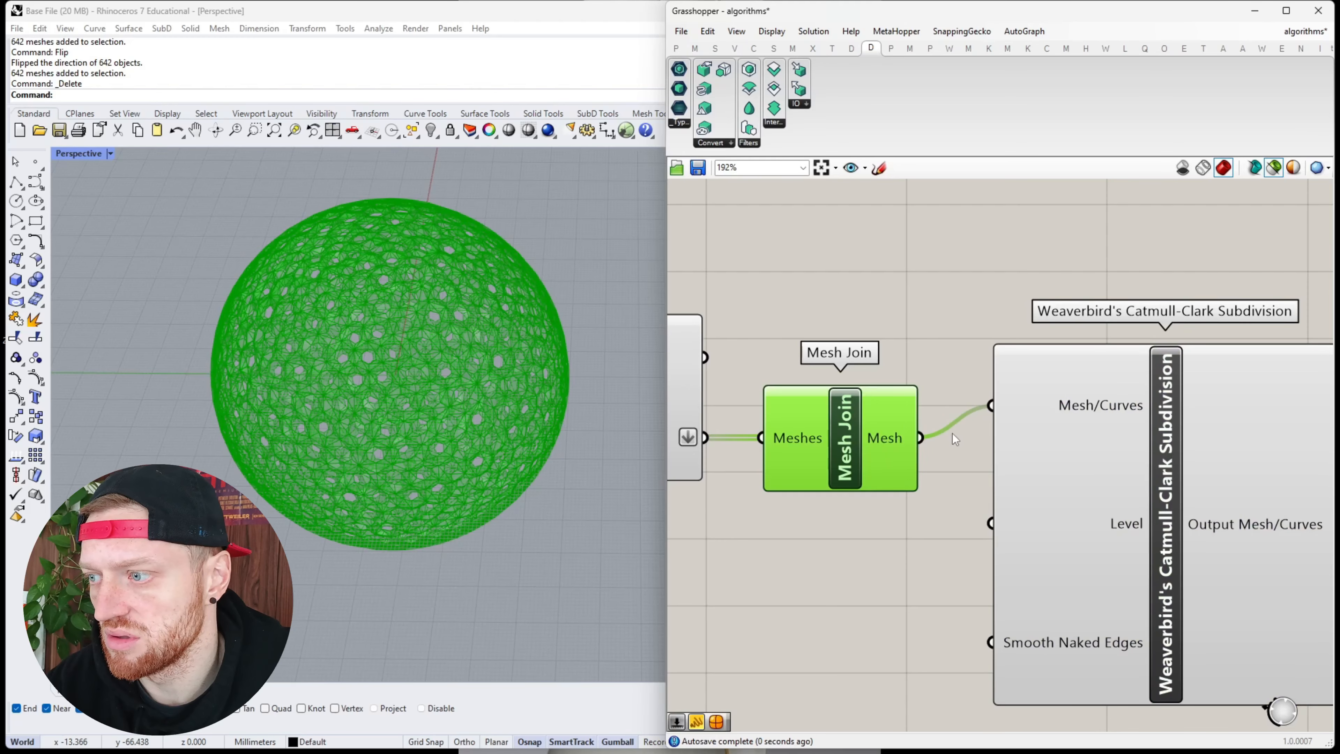
# Compare the joined and subdivided mesh previews, and align the Catmull-Clark component's Mesh/Curves input with Mesh Join's output
pyautogui.click(1129, 483)
pyautogui.scroll(10, 572, 449)
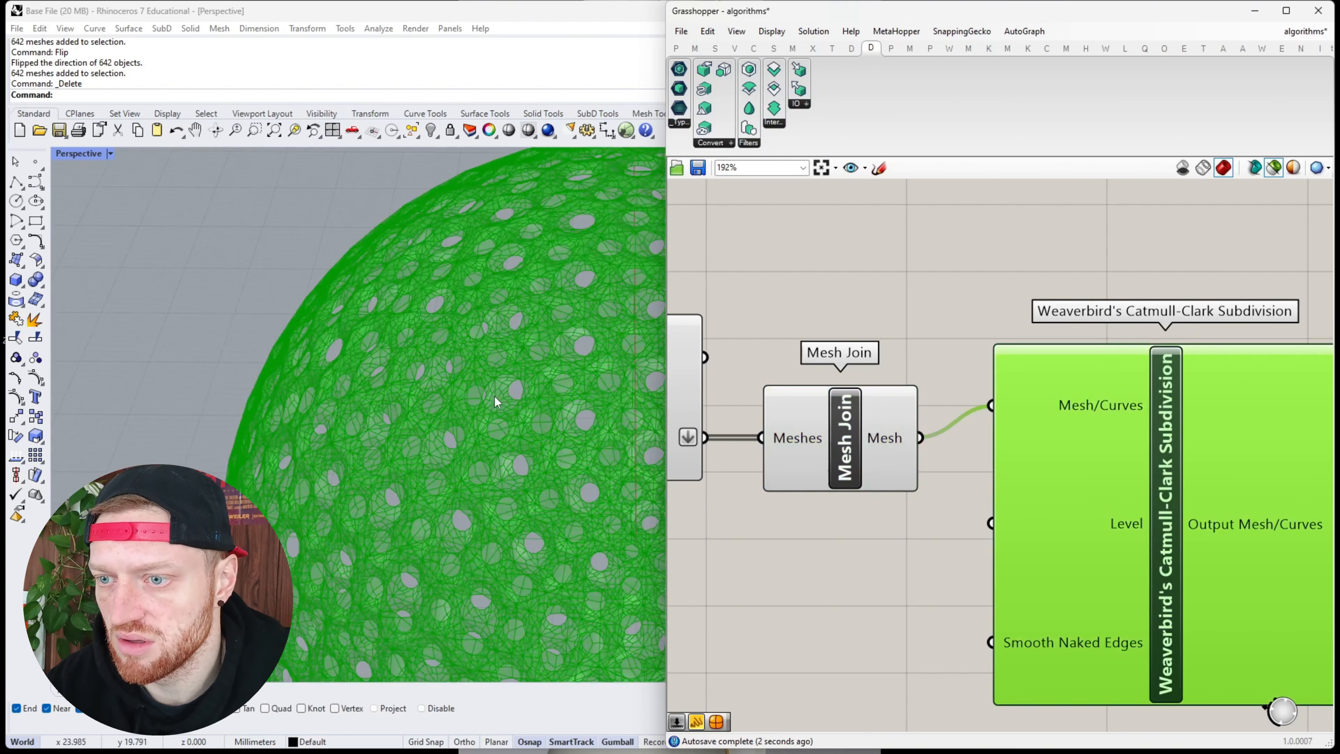
pyautogui.click(846, 473)
pyautogui.click(1148, 480)
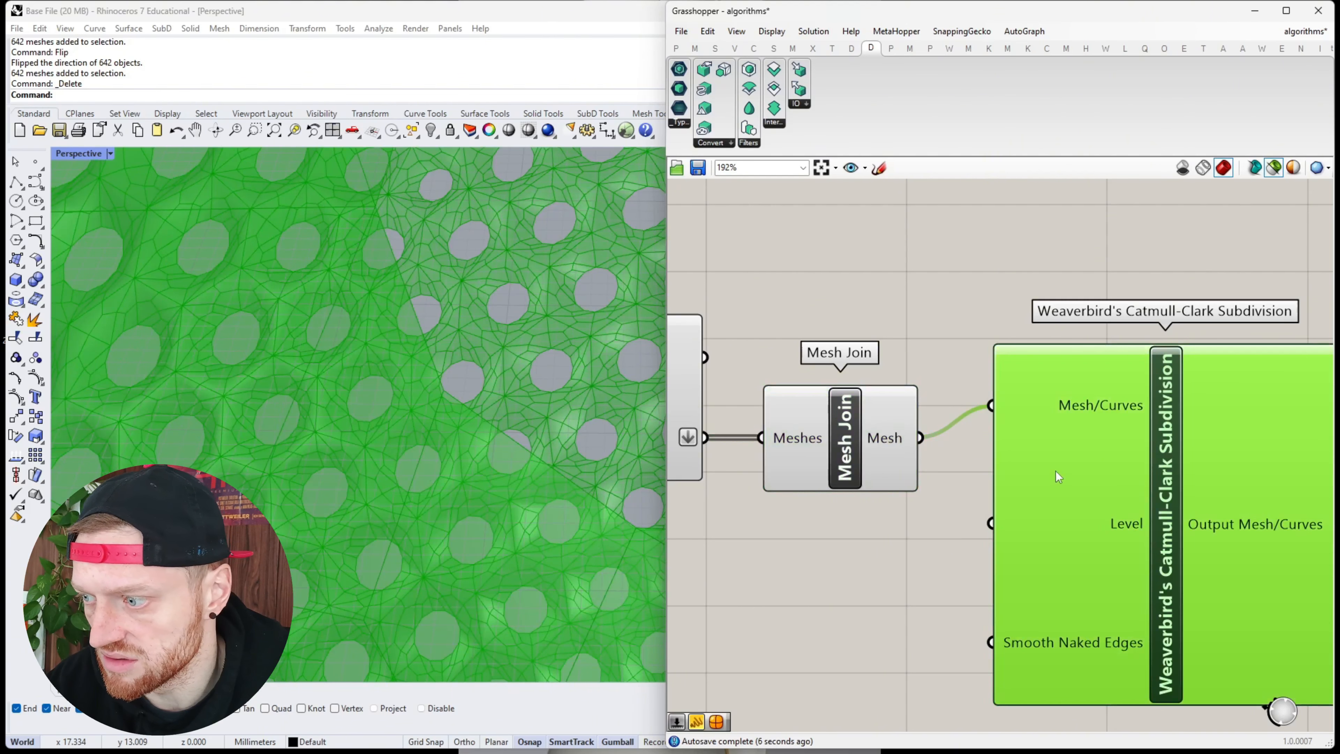
pyautogui.scroll(-5, 1056, 471)
pyautogui.moveTo(1096, 511); pyautogui.dragTo(1102, 506)
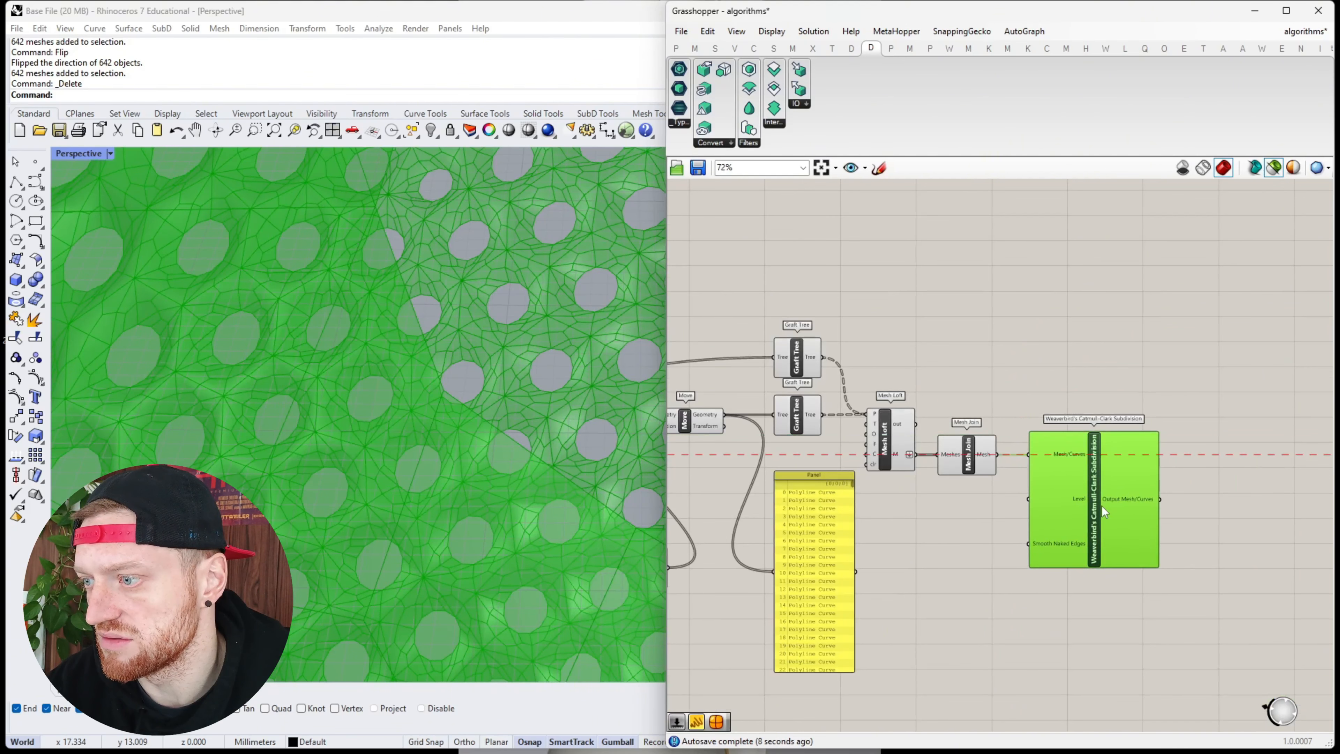
# Examine the subdivided sphere from several distances and angles, and review the component chain that produces it
pyautogui.scroll(-10, 419, 377)
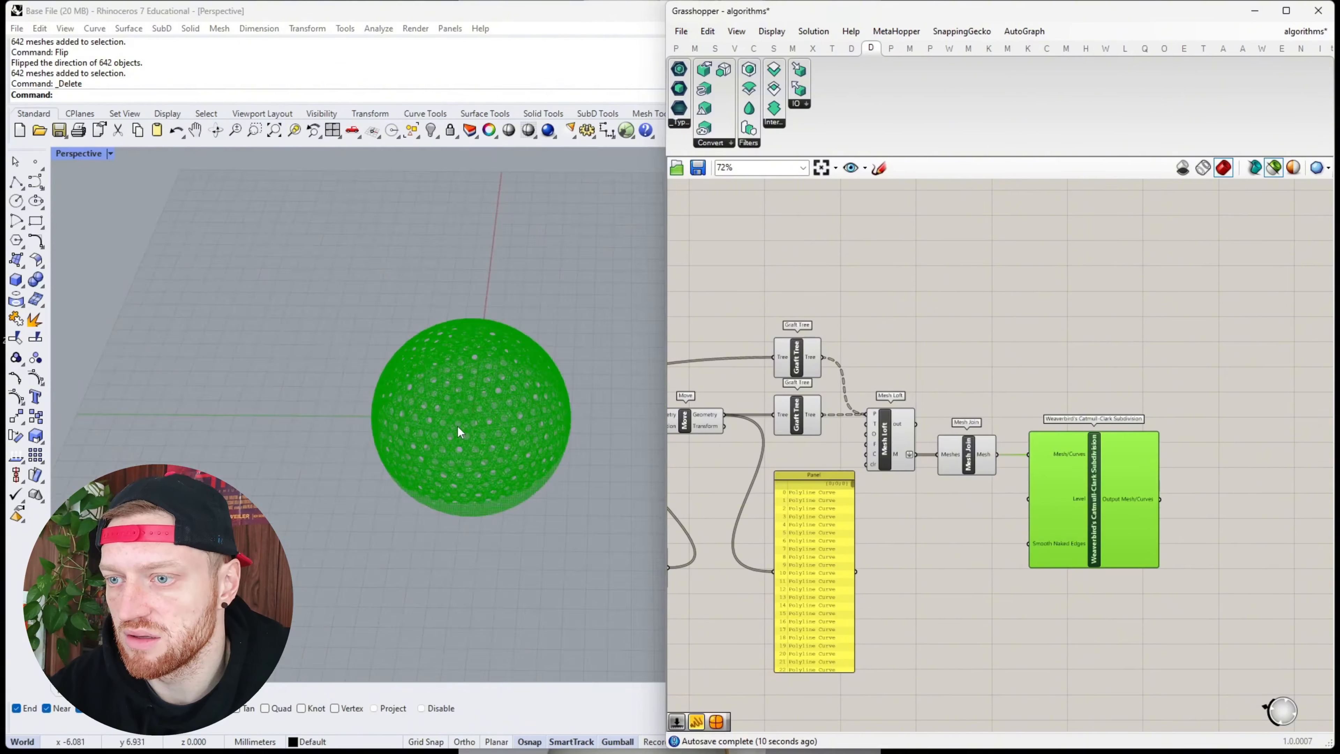
pyautogui.scroll(5, 499, 422)
pyautogui.scroll(-5, 380, 330)
pyautogui.scroll(4, 380, 331)
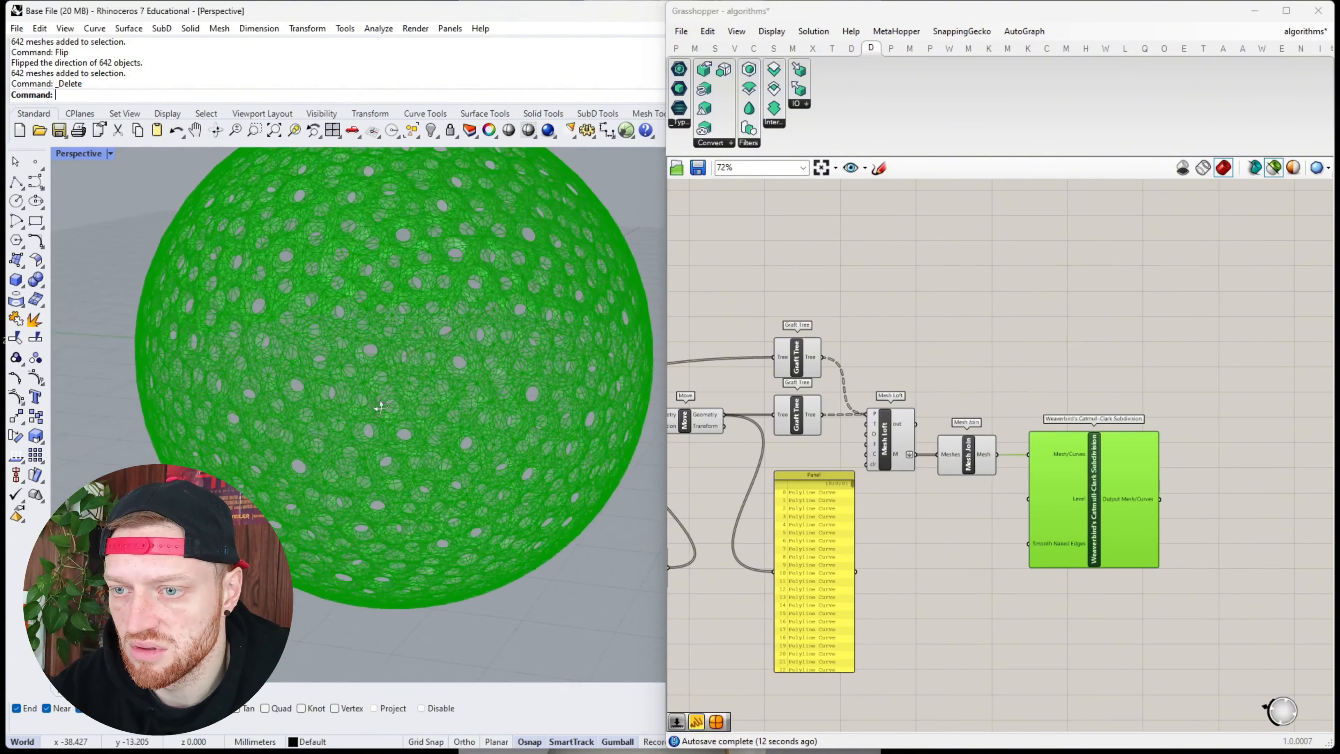
pyautogui.scroll(-2, 381, 305)
pyautogui.moveTo(380, 306); pyautogui.dragTo(399, 435, button='right')
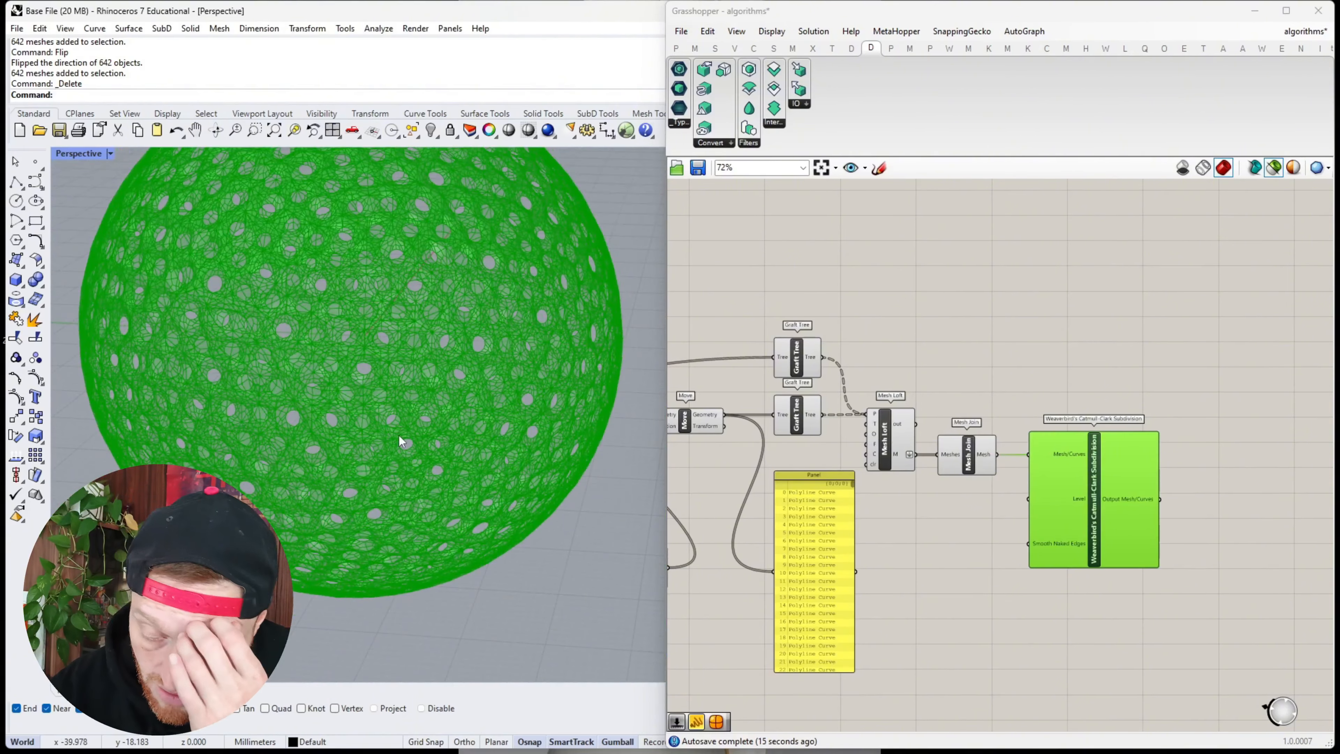
pyautogui.scroll(-4, 999, 495)
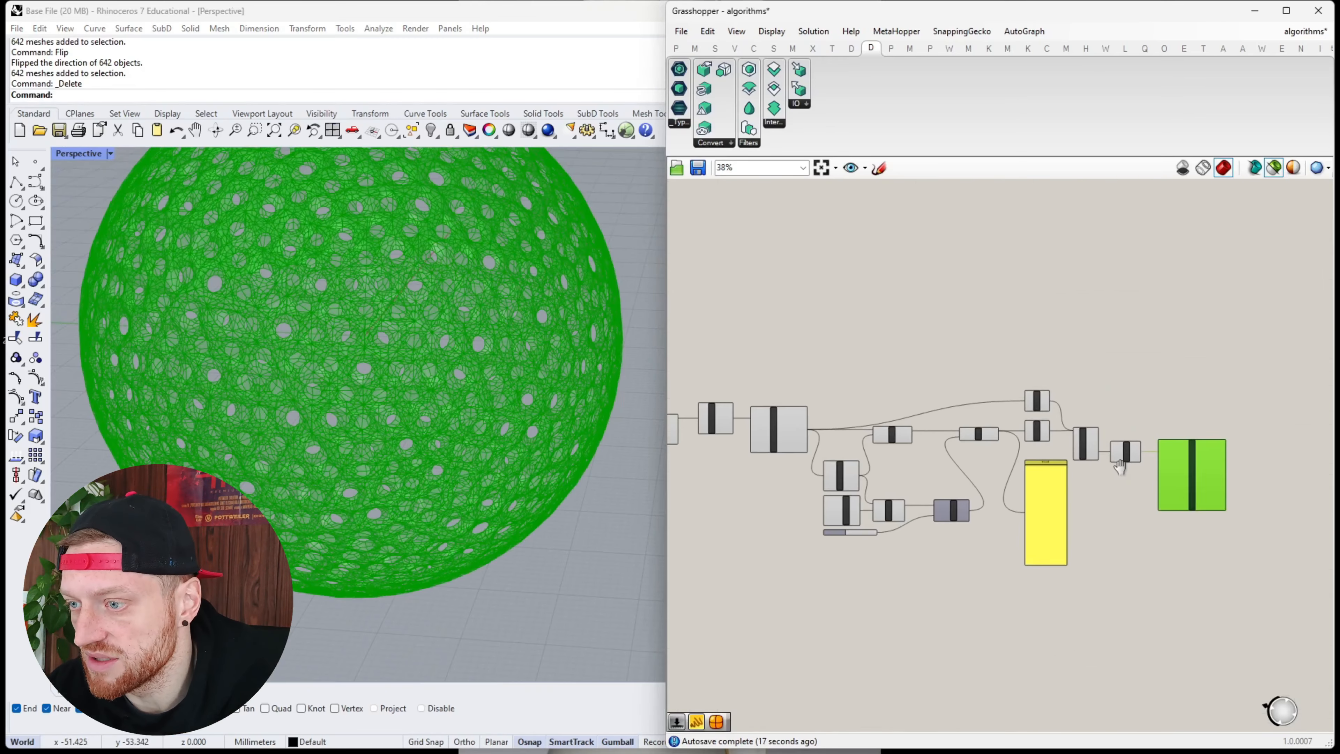
pyautogui.scroll(4, 992, 487)
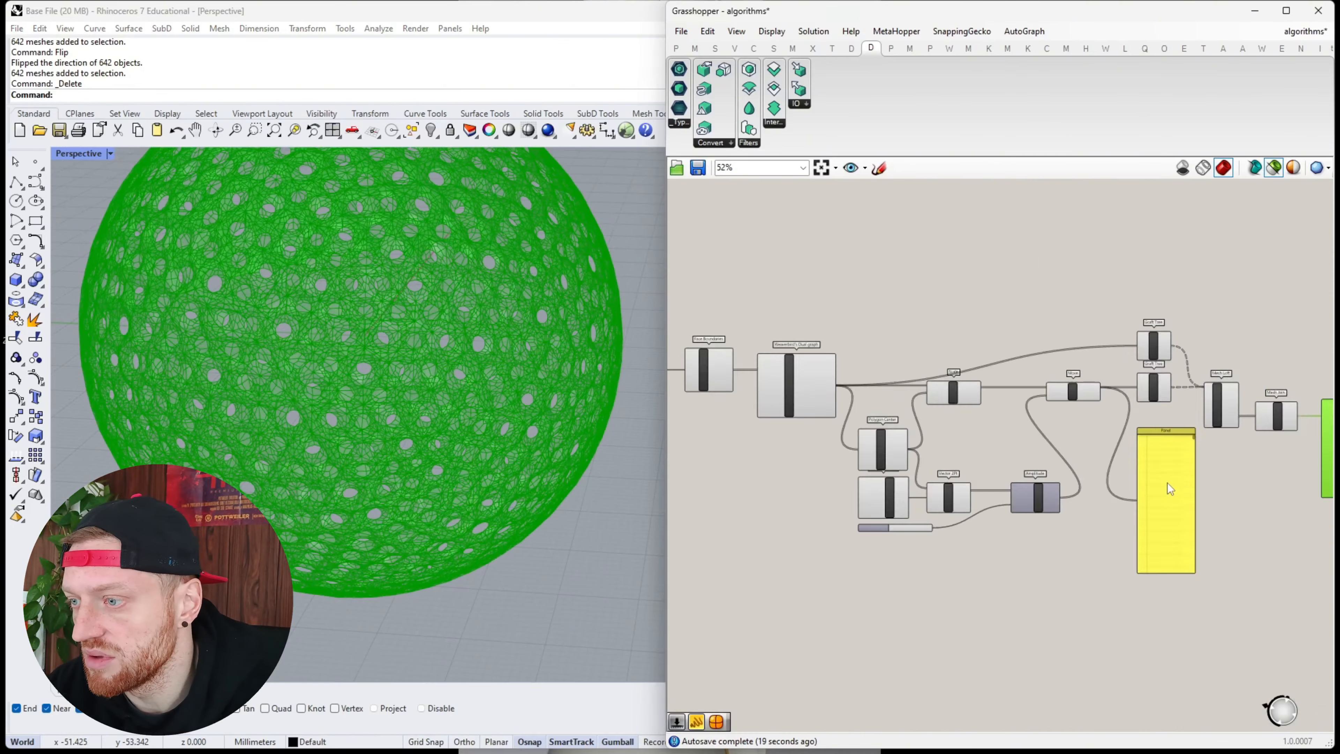
pyautogui.scroll(-4, 1097, 483)
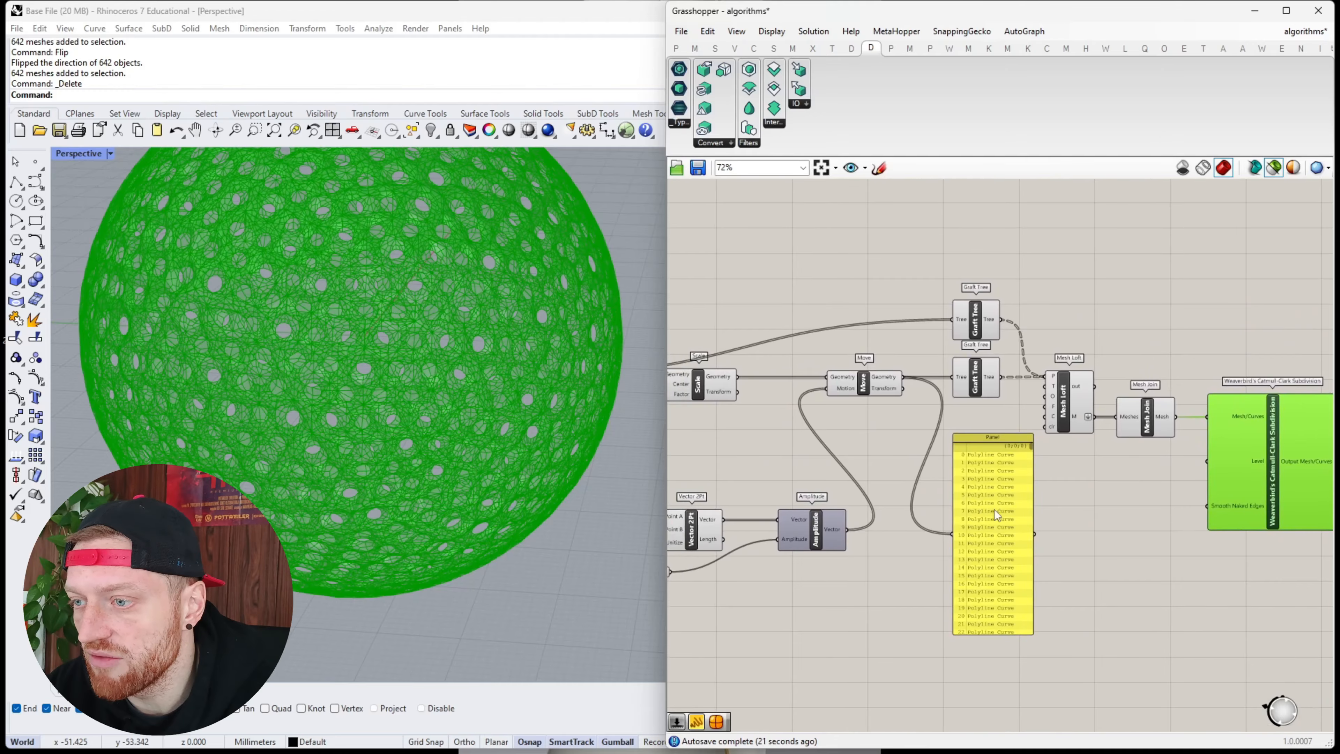
# Review the component chain from Geodesic Dome to Amplitude, then examine the subdivided sphere and the Scale component's hexagon preview
pyautogui.scroll(8, 796, 454)
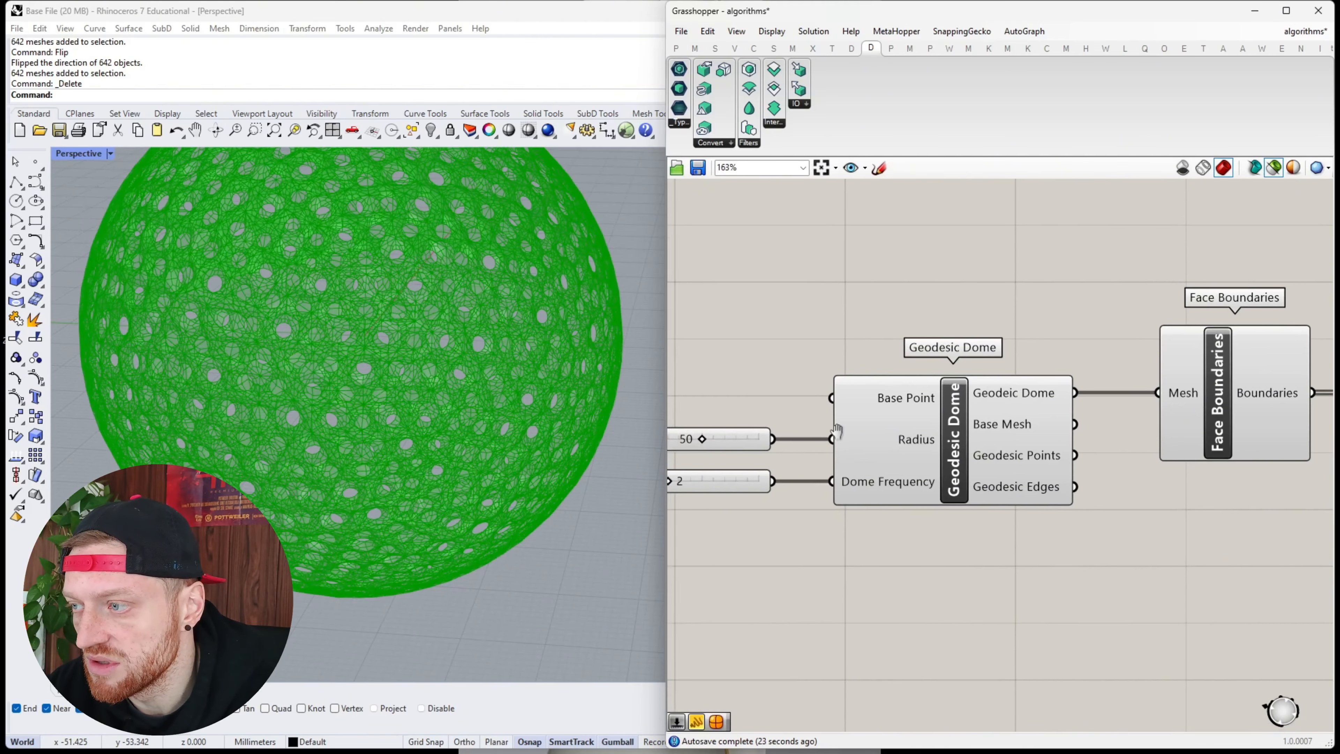
pyautogui.scroll(-4, 1019, 450)
pyautogui.moveTo(1139, 477); pyautogui.dragTo(923, 449, button='right')
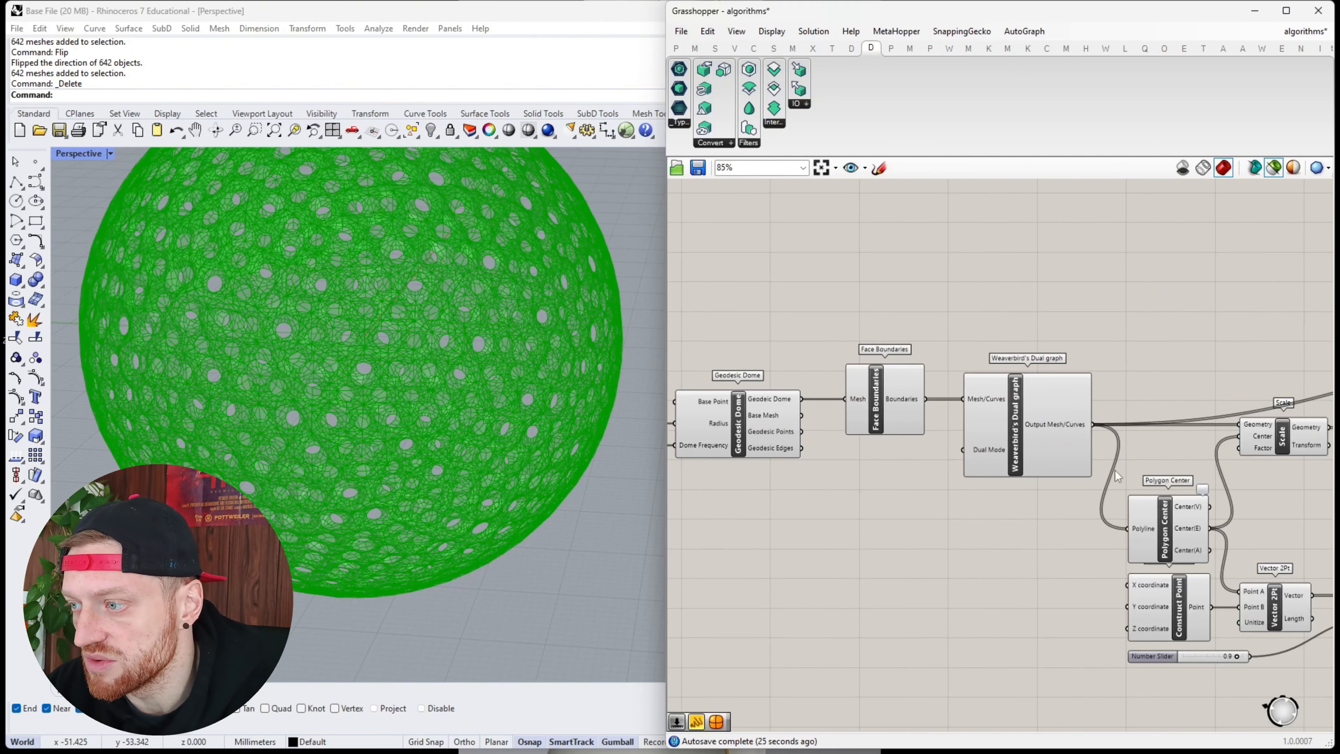
pyautogui.moveTo(1085, 514); pyautogui.dragTo(856, 451, button='right')
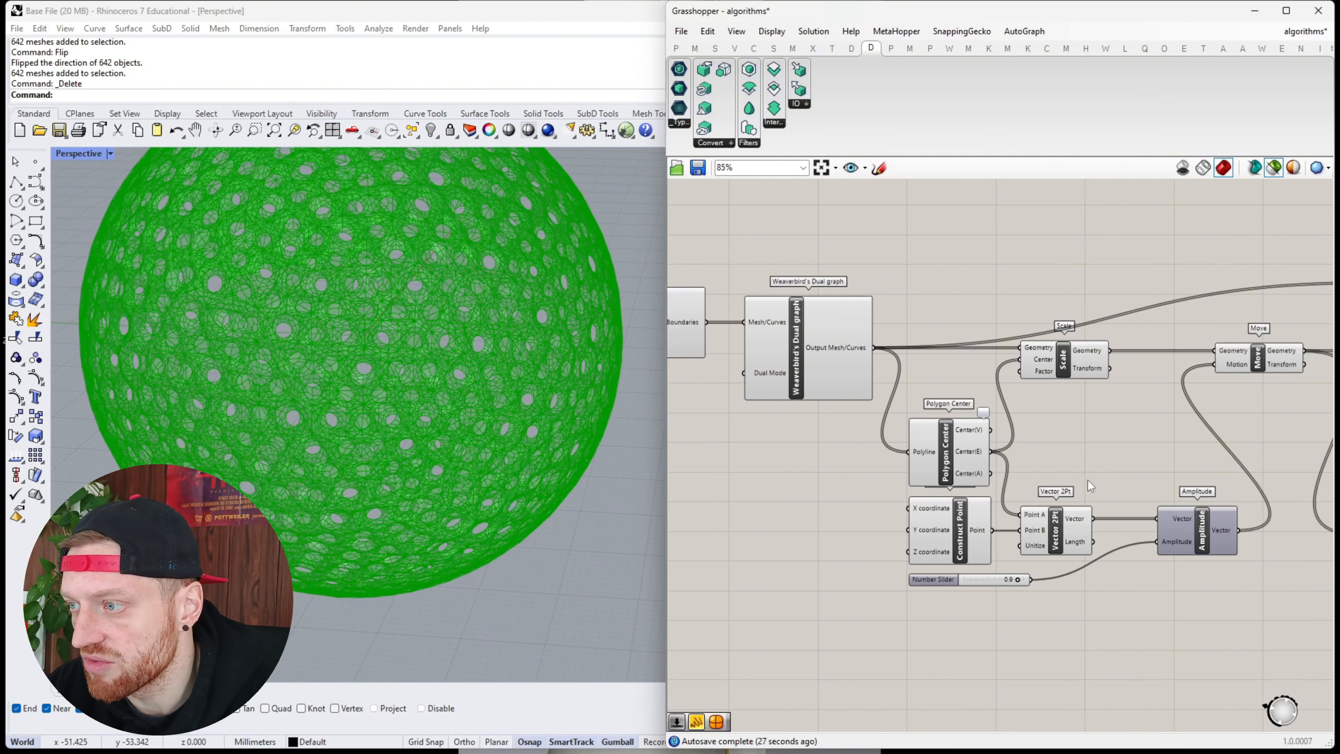
pyautogui.scroll(-2, 368, 246)
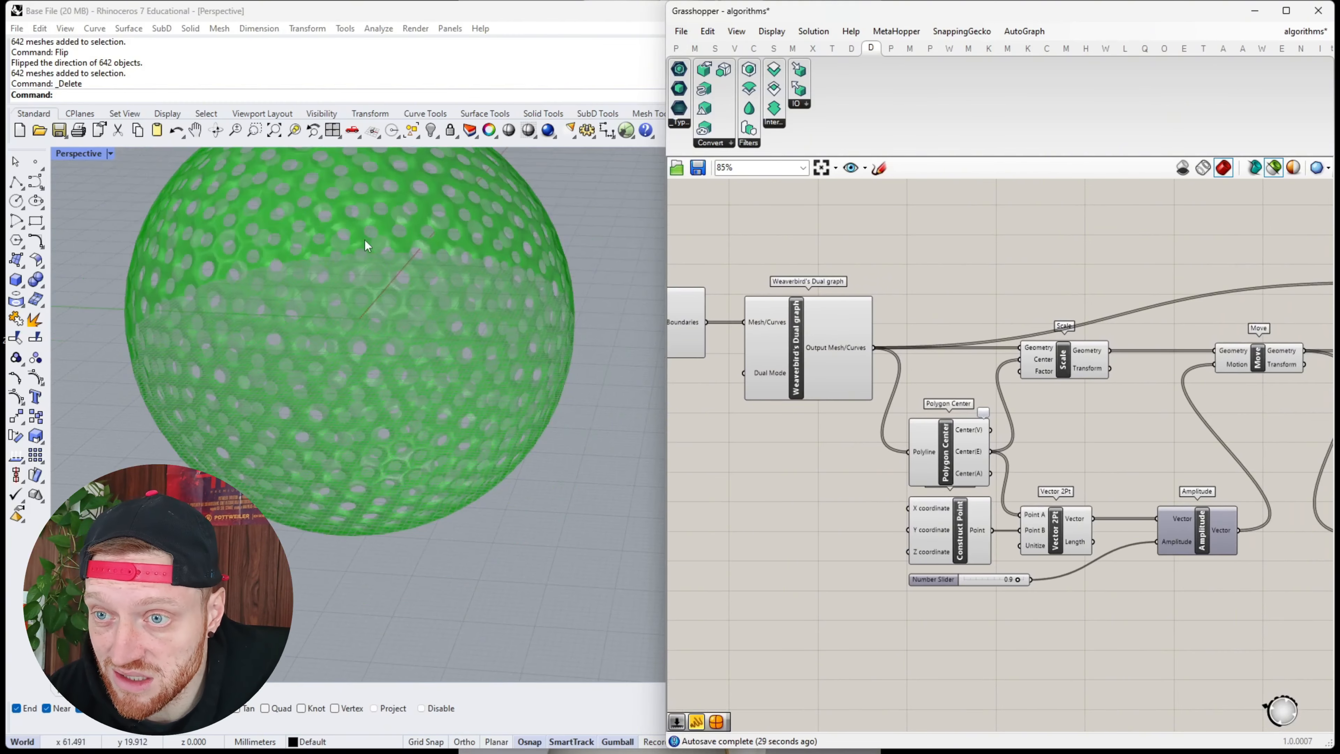
pyautogui.click(1039, 361)
pyautogui.scroll(-4, 1005, 404)
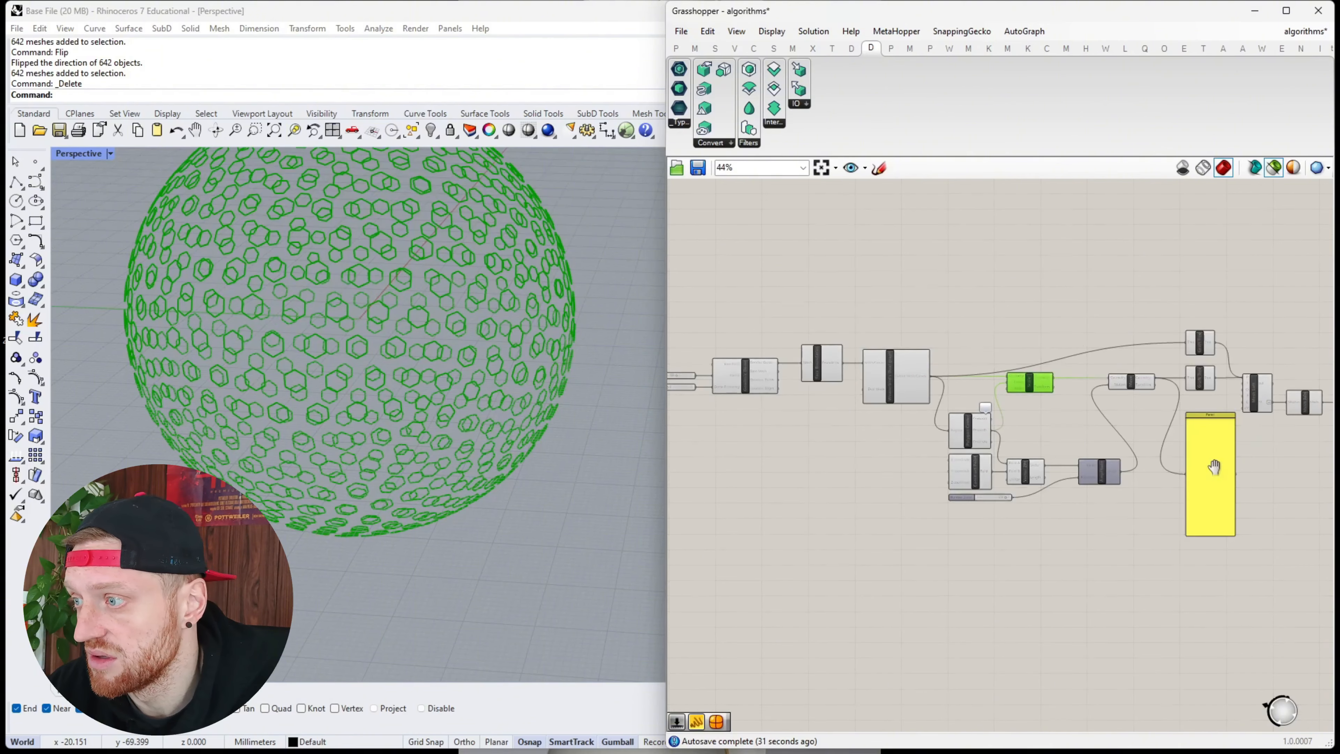
# Disable Weaverbird's Catmull-Clark Subdivision component at the end of the chain
pyautogui.moveTo(1214, 467); pyautogui.dragTo(1076, 456, button='right')
pyautogui.scroll(5, 1251, 438)
pyautogui.click(1197, 414)
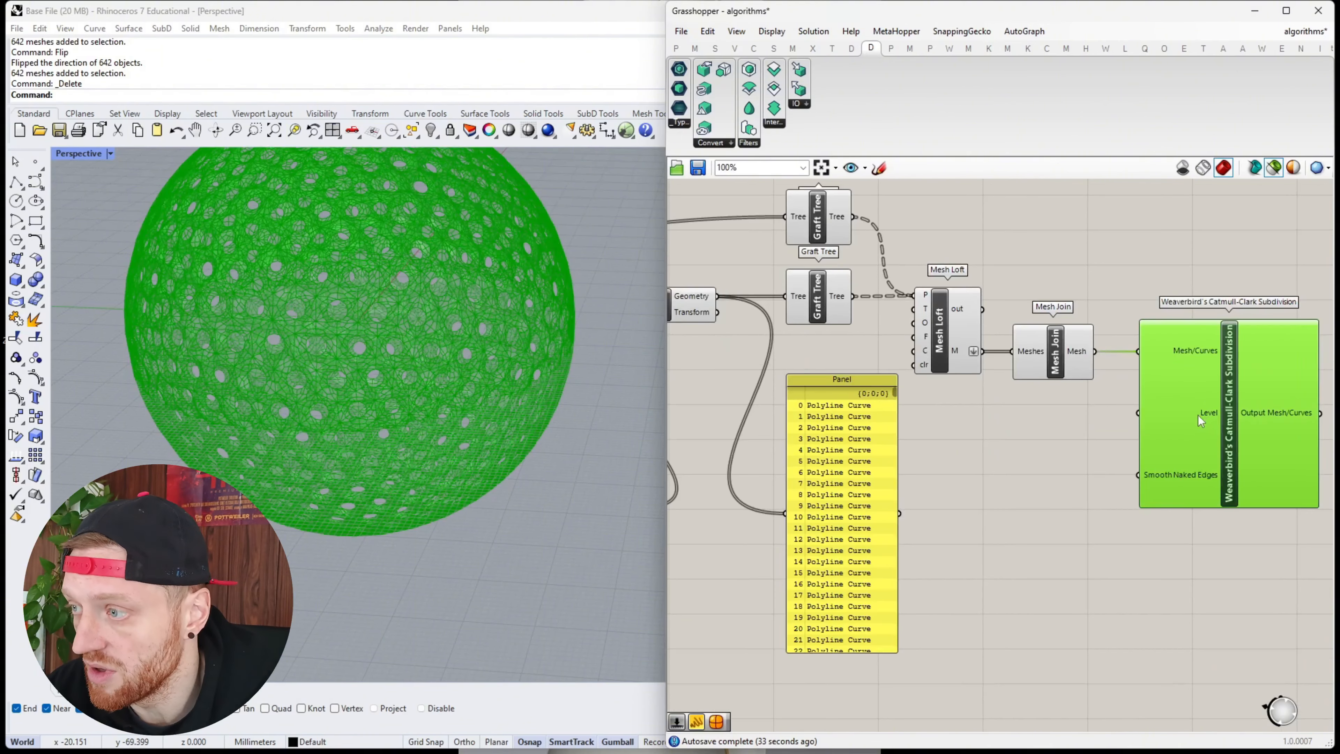
pyautogui.hotkey('ctrl', 'e')
# Examine the Scale component's hexagon preview, its Factor input, and the components that feed it
pyautogui.moveTo(924, 340); pyautogui.dragTo(1203, 380, button='right')
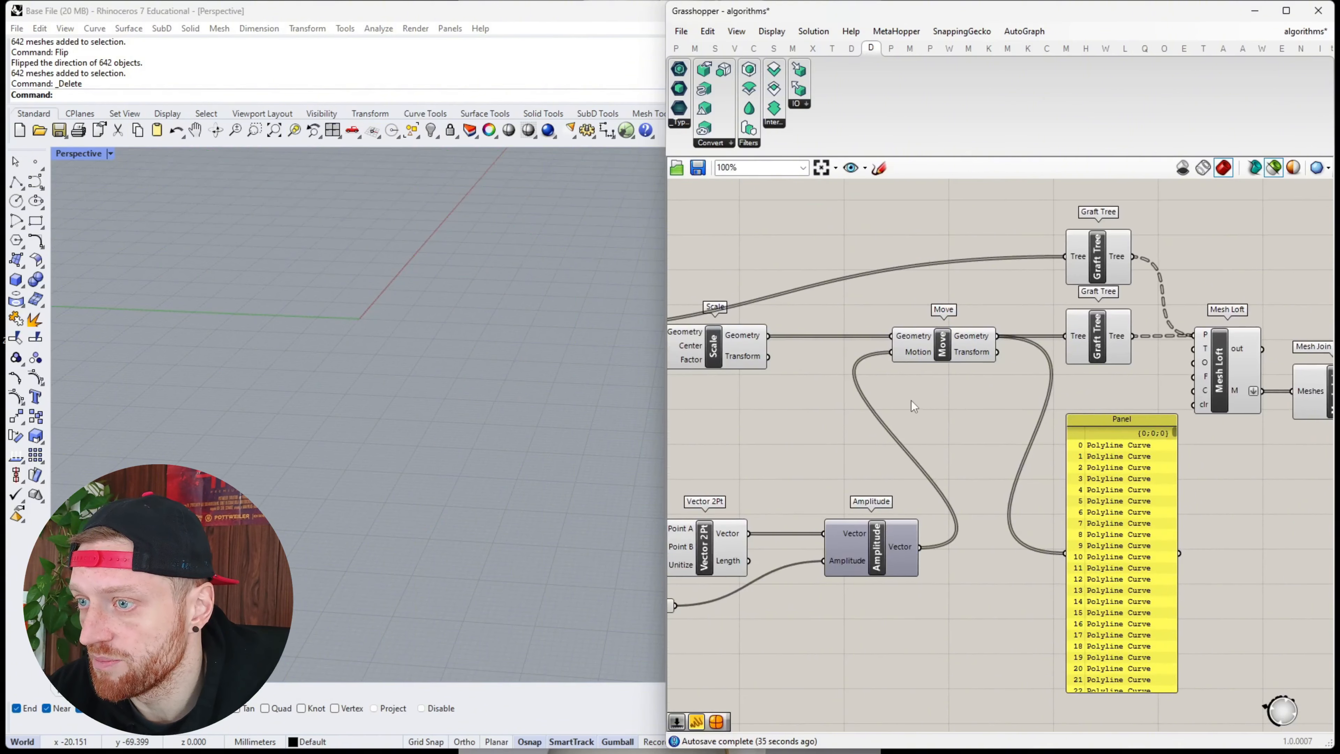
pyautogui.moveTo(911, 400); pyautogui.dragTo(1219, 418, button='right')
pyautogui.click(986, 378)
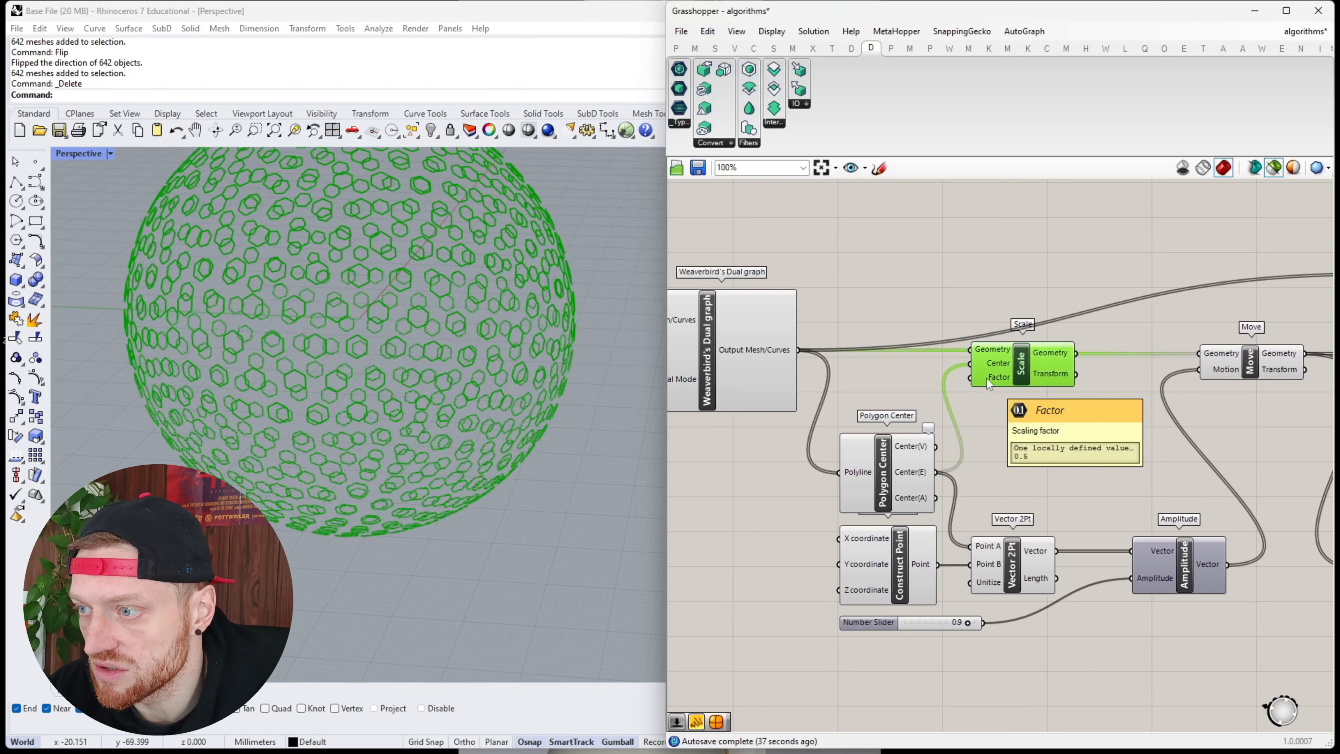
pyautogui.moveTo(951, 414); pyautogui.dragTo(1114, 411, button='right')
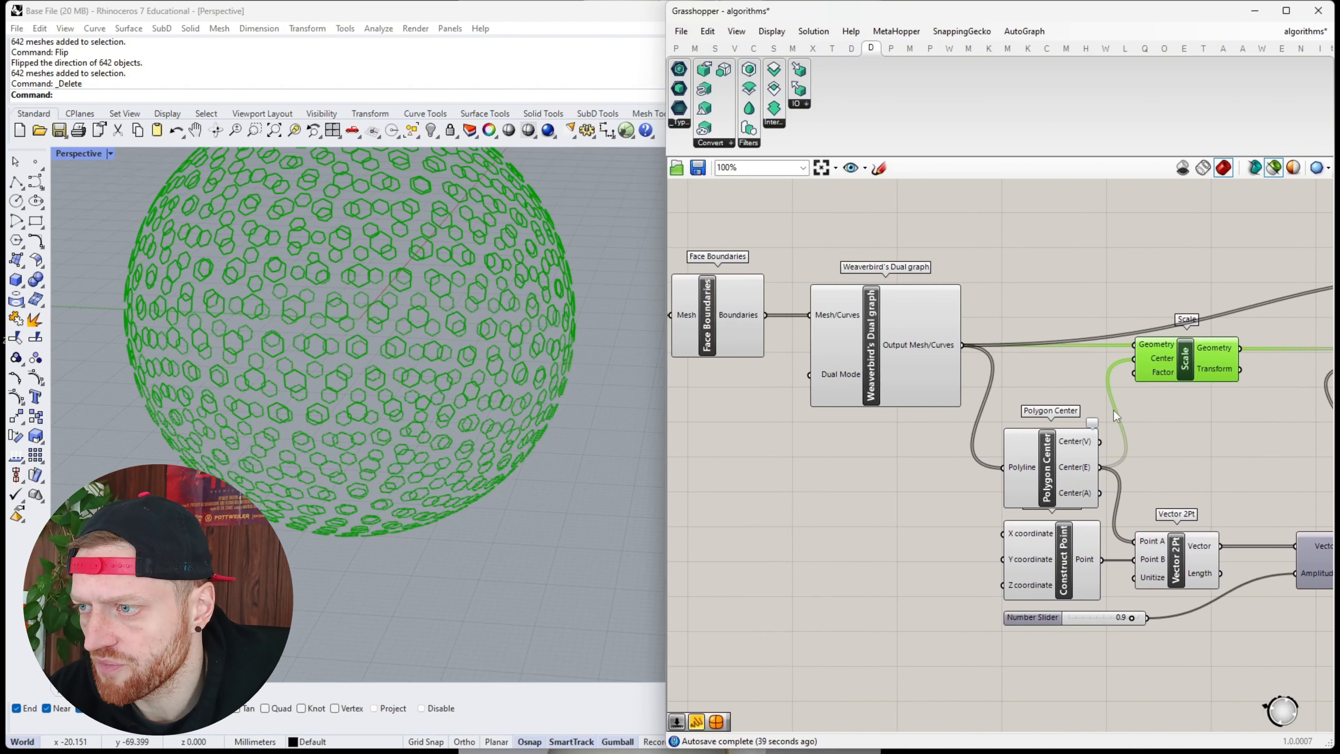
pyautogui.scroll(-3, 1113, 410)
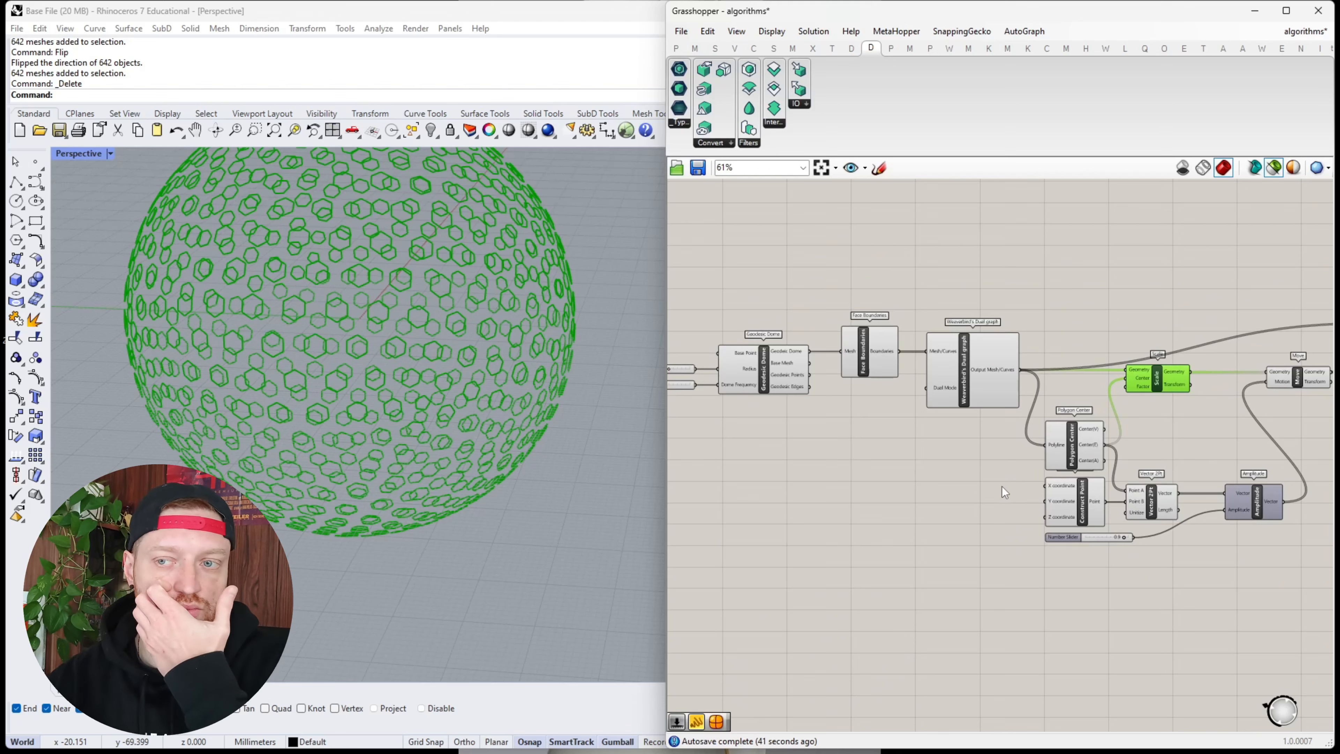
pyautogui.click(849, 494)
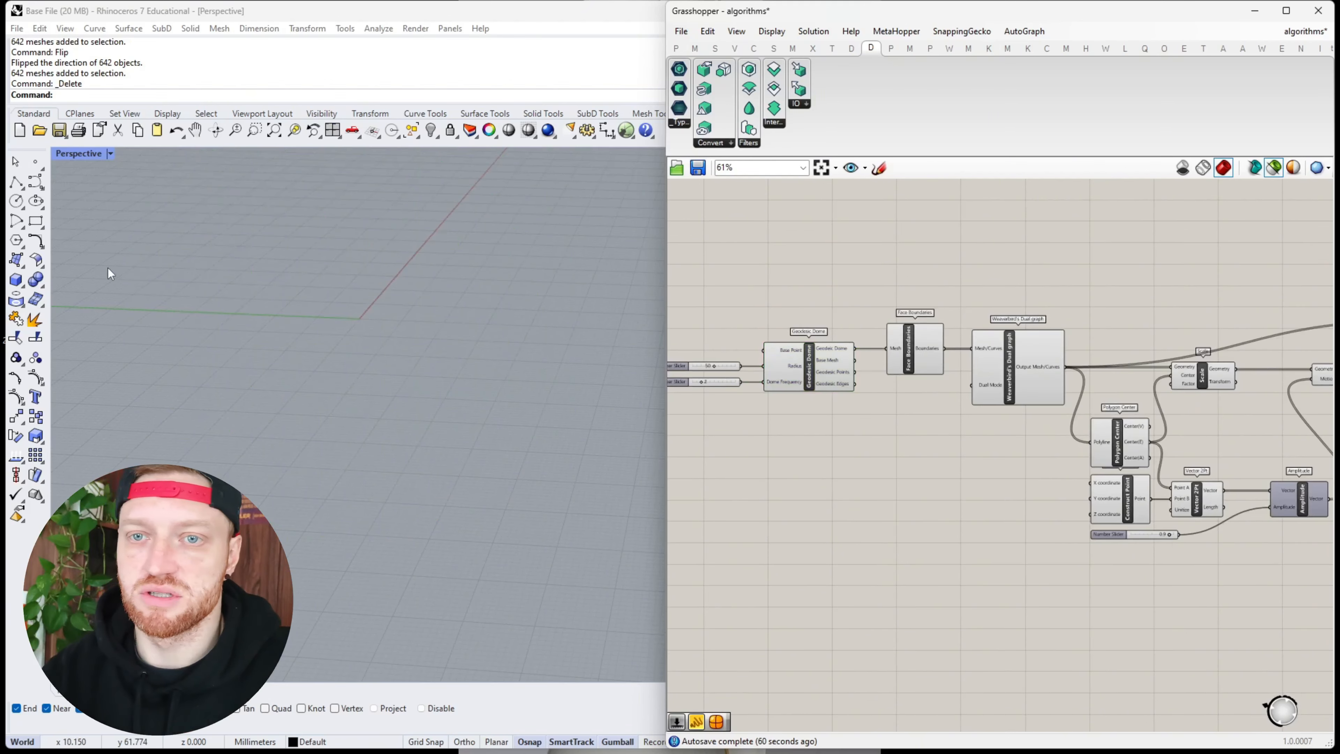
# Switch to Rhino and place a point object at the world origin (0)
pyautogui.click(36, 162)
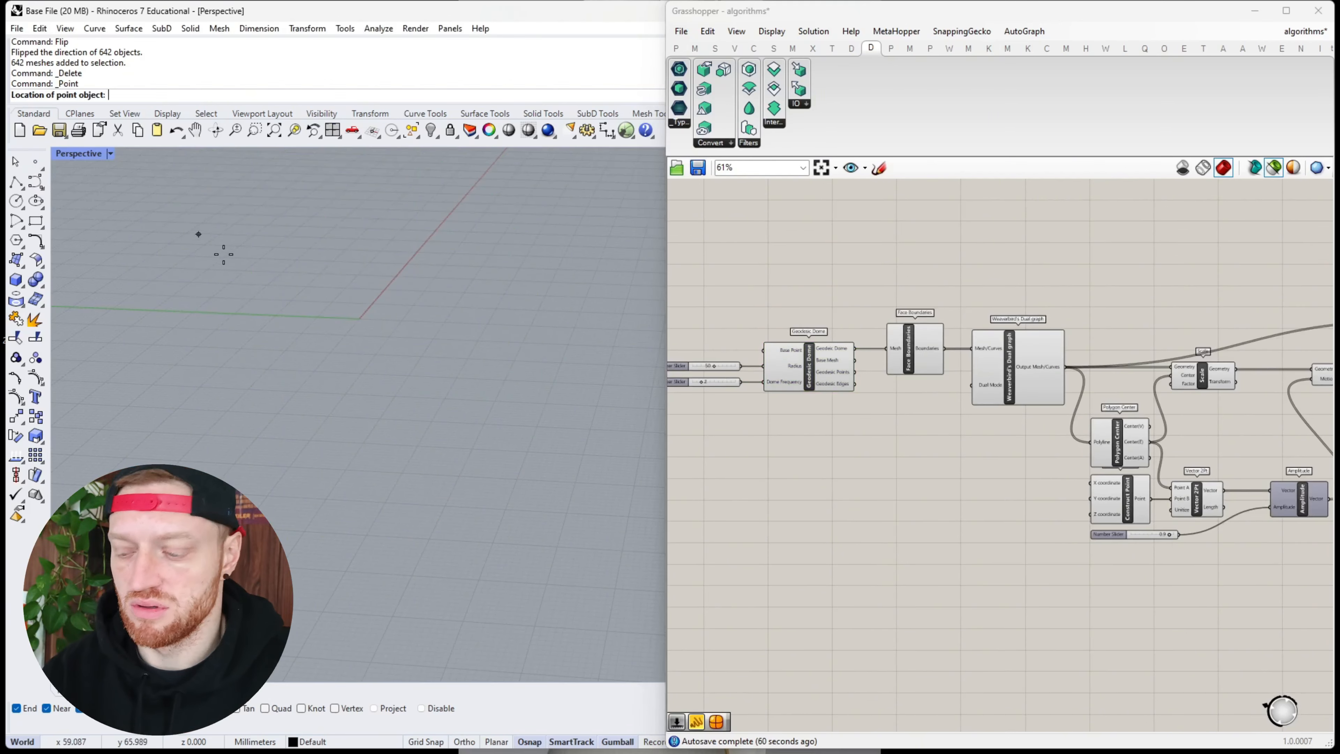
pyautogui.write('0')
pyautogui.press('Return')
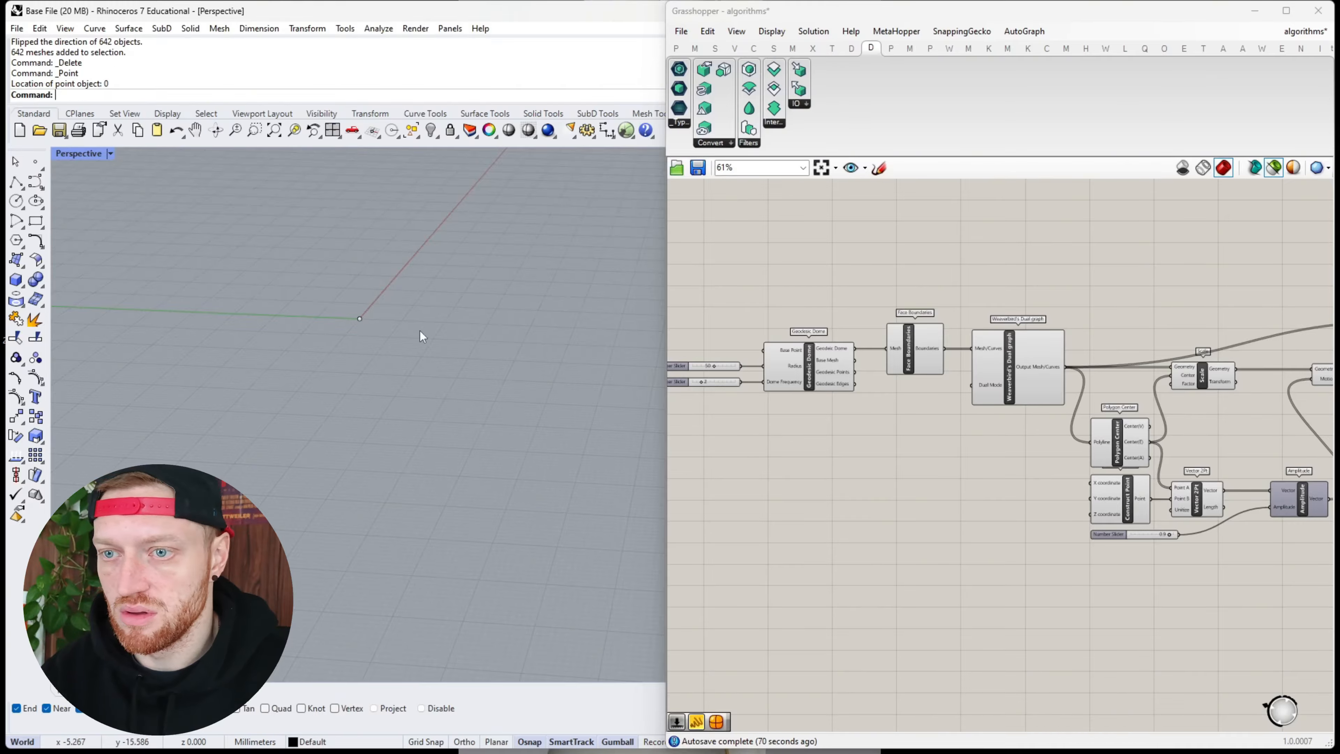
# Move the origin point 25 mm straight down along the Z axis
pyautogui.click(360, 319)
pyautogui.moveTo(355, 275); pyautogui.dragTo(403, 256)
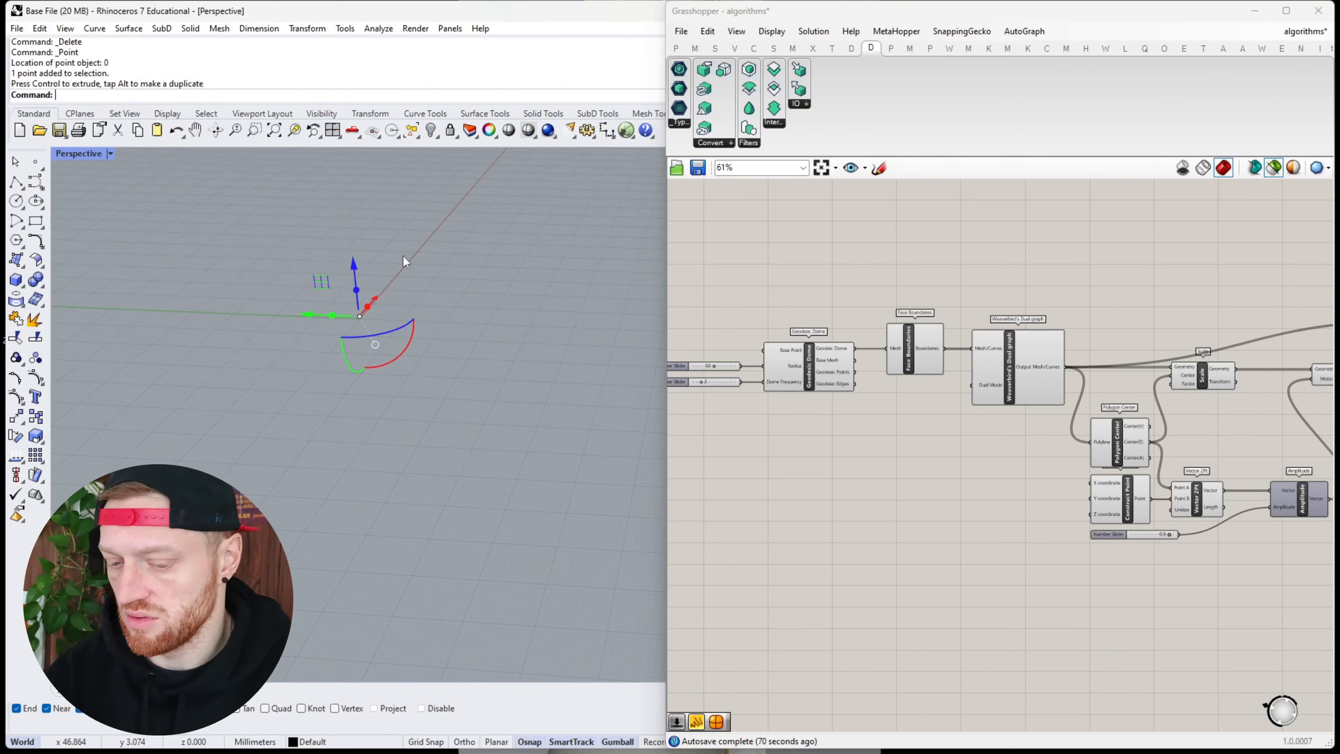
pyautogui.hotkey('ctrl', 'z')
pyautogui.click(357, 263)
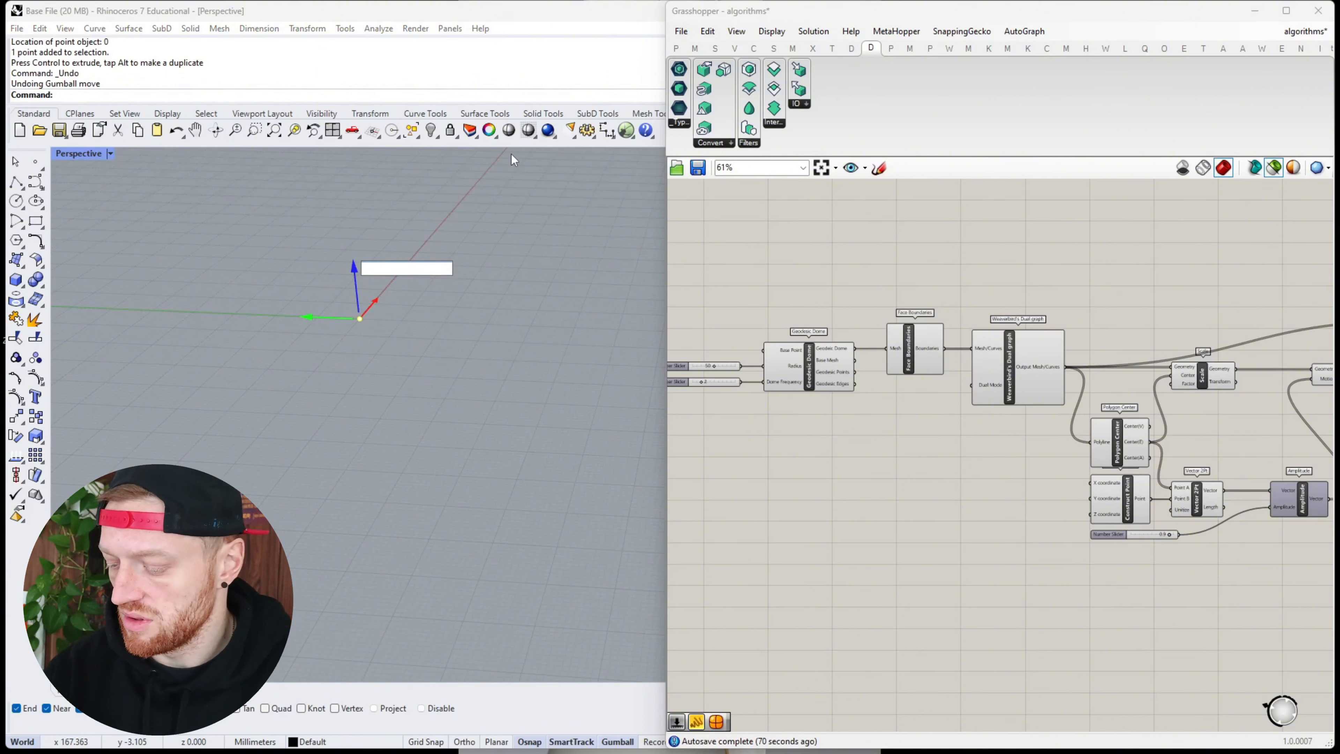
pyautogui.write('-25')
pyautogui.press('Return')
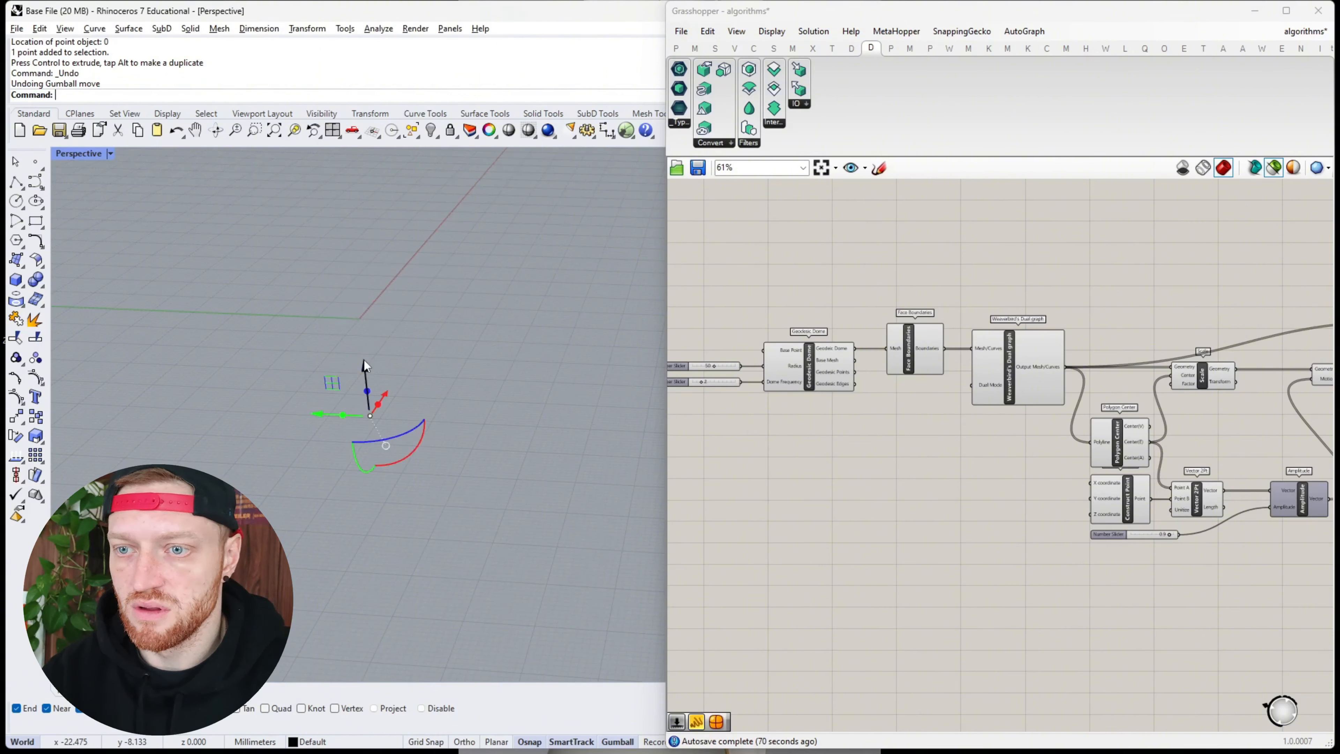
# Copy the lowered point 50 mm straight up along the Z axis
pyautogui.keyDown('alt'); pyautogui.click(364, 361); pyautogui.keyUp('alt')
pyautogui.write('50')
pyautogui.press('Return')
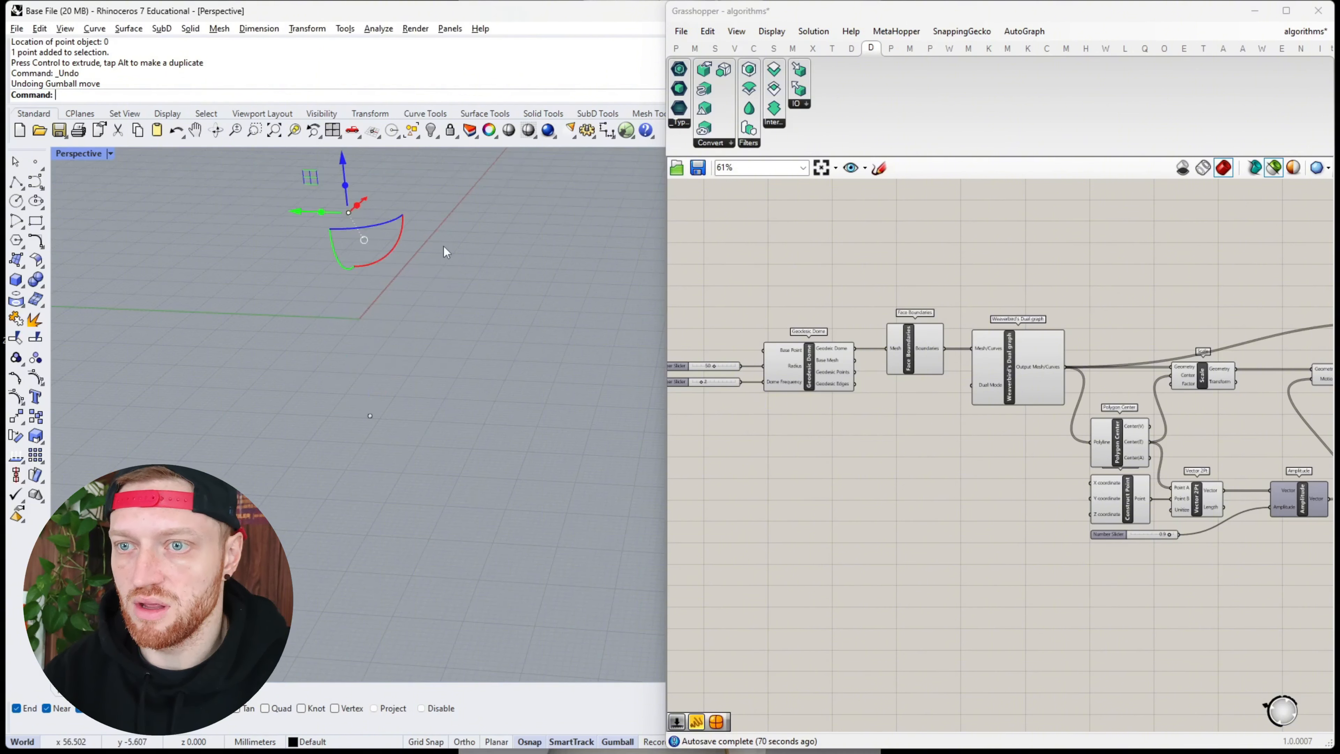
pyautogui.click(444, 246)
# Add a Point parameter below Geodesic Dome in Grasshopper and reference both Rhino points in it with Set Multiple Points
pyautogui.moveTo(323, 201); pyautogui.dragTo(422, 492)
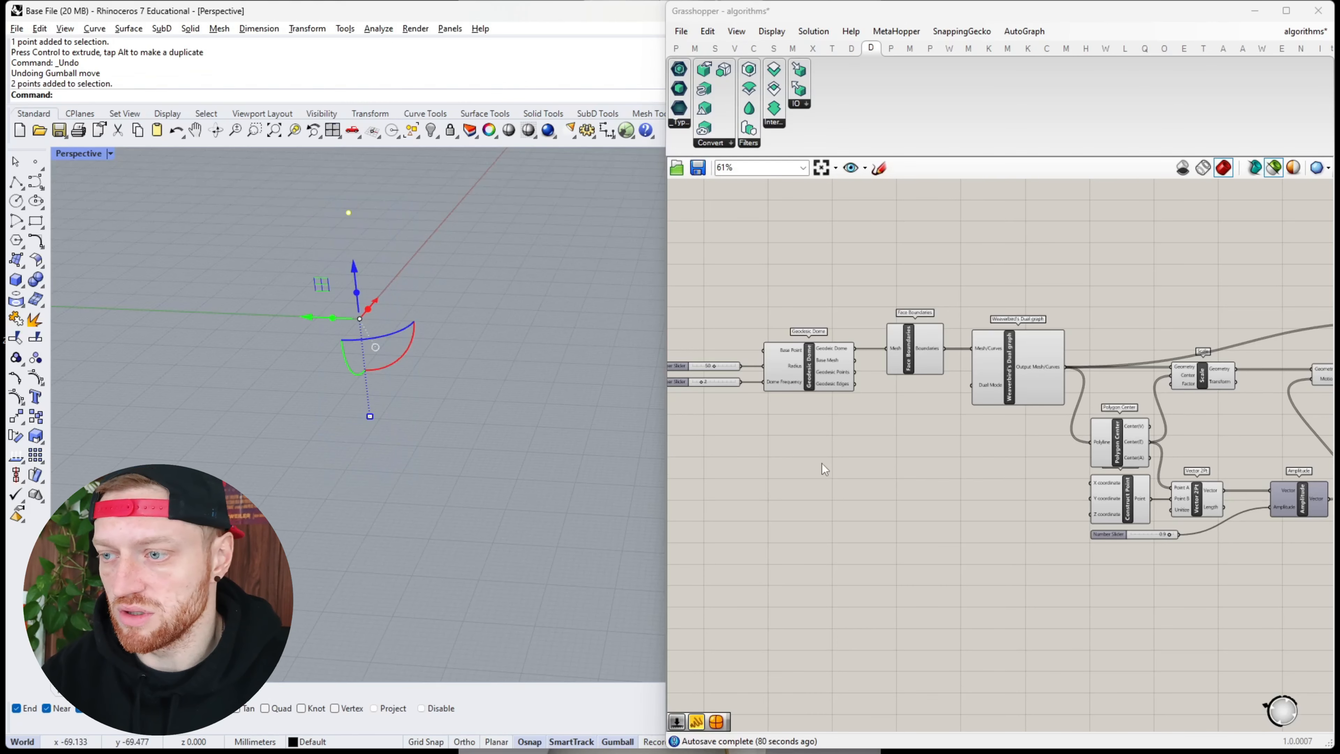
pyautogui.doubleClick(790, 508)
pyautogui.write('point')
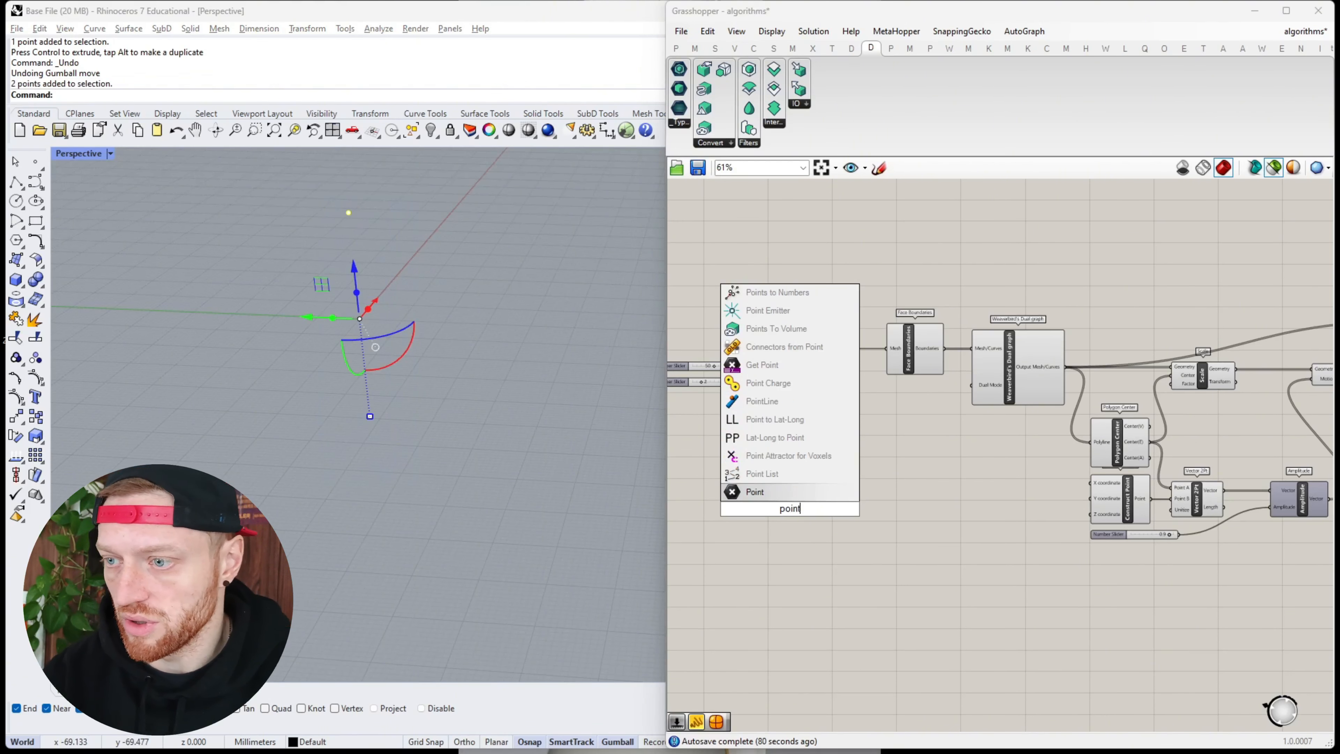
pyautogui.click(791, 495)
pyautogui.rightClick(791, 513)
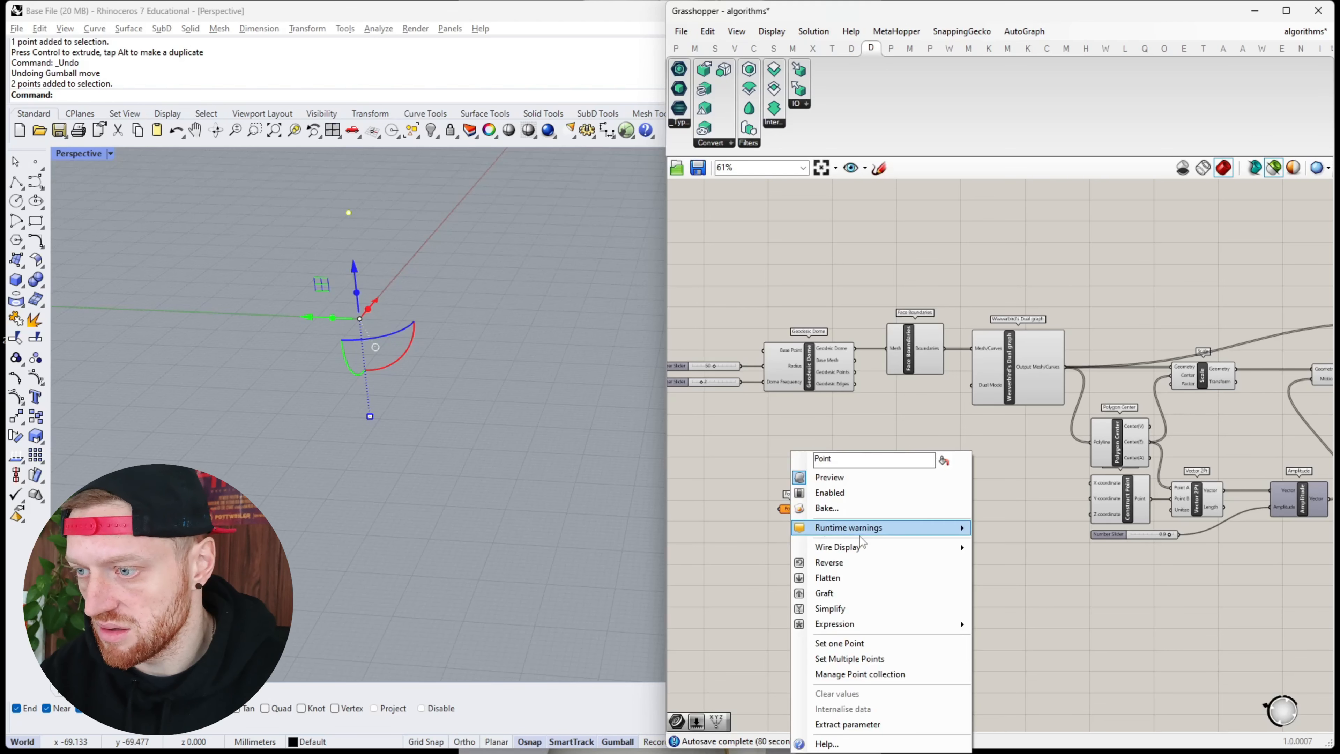
pyautogui.click(909, 657)
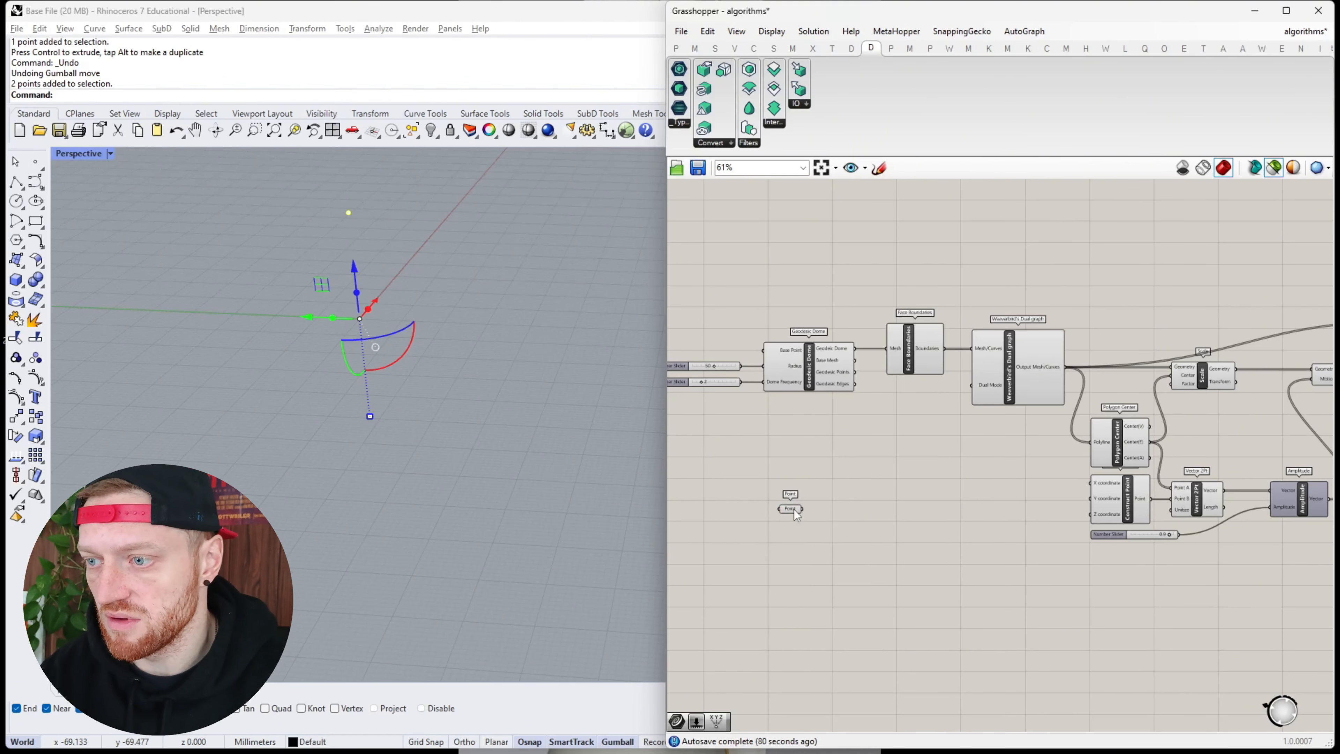
pyautogui.click(408, 285)
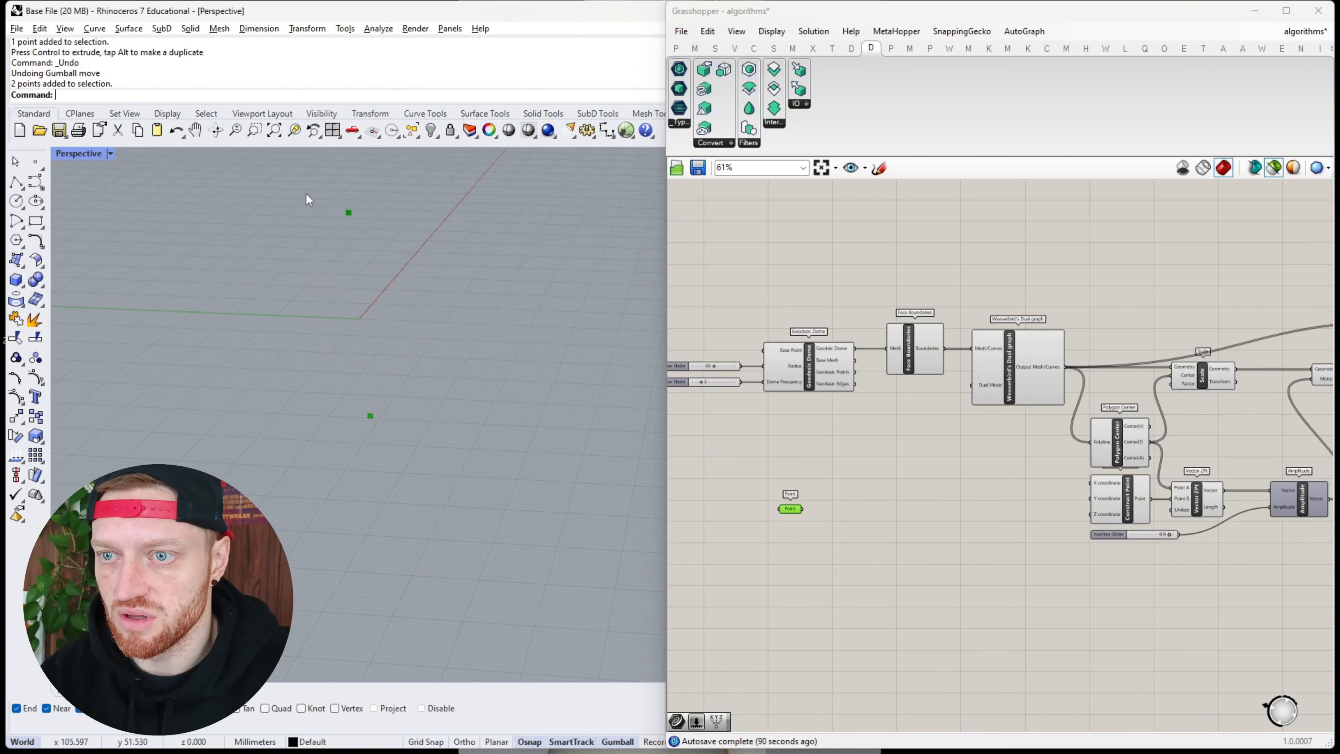
# Compare the positions of the two referenced points with the geodesic dome's extents from outside and inside
pyautogui.moveTo(309, 199); pyautogui.dragTo(480, 480)
pyautogui.scroll(3, 792, 502)
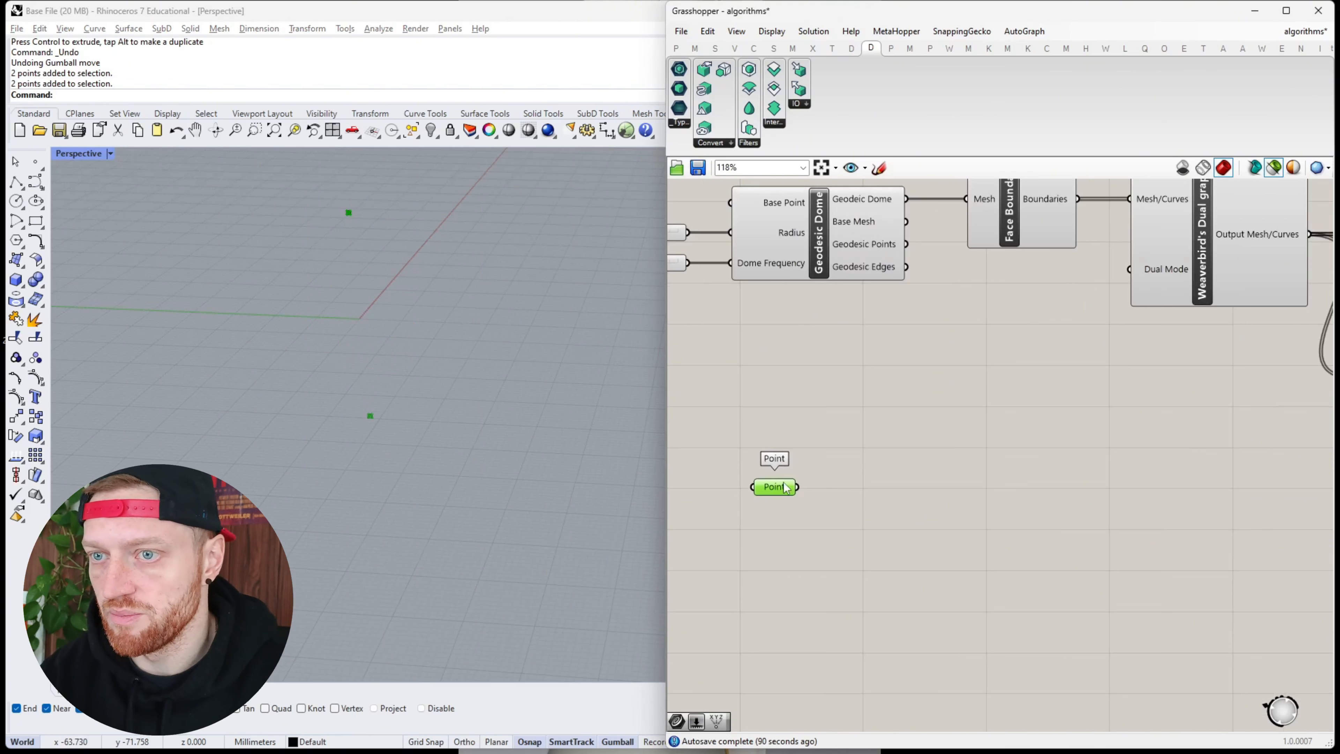
pyautogui.scroll(-4, 803, 472)
pyautogui.keyDown('shift'); pyautogui.click(778, 360); pyautogui.keyUp('shift')
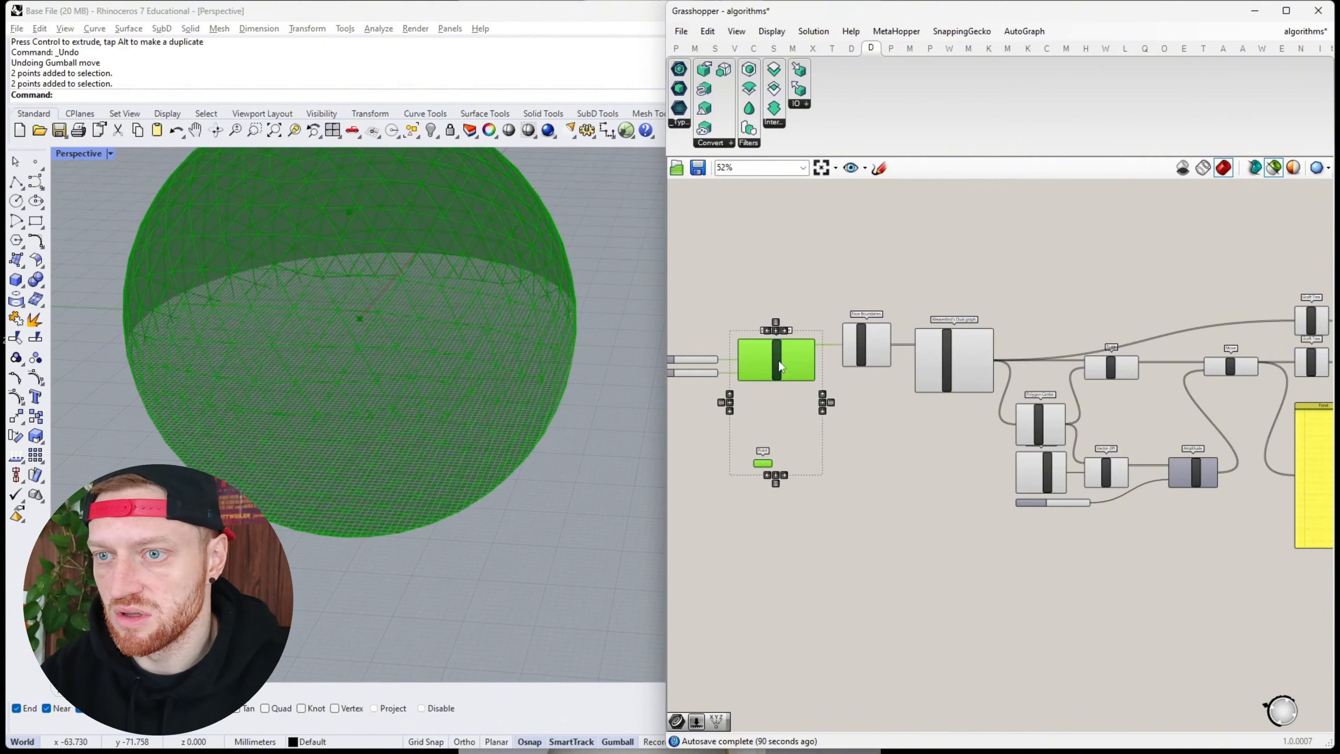
pyautogui.scroll(-3, 451, 321)
pyautogui.scroll(6, 485, 291)
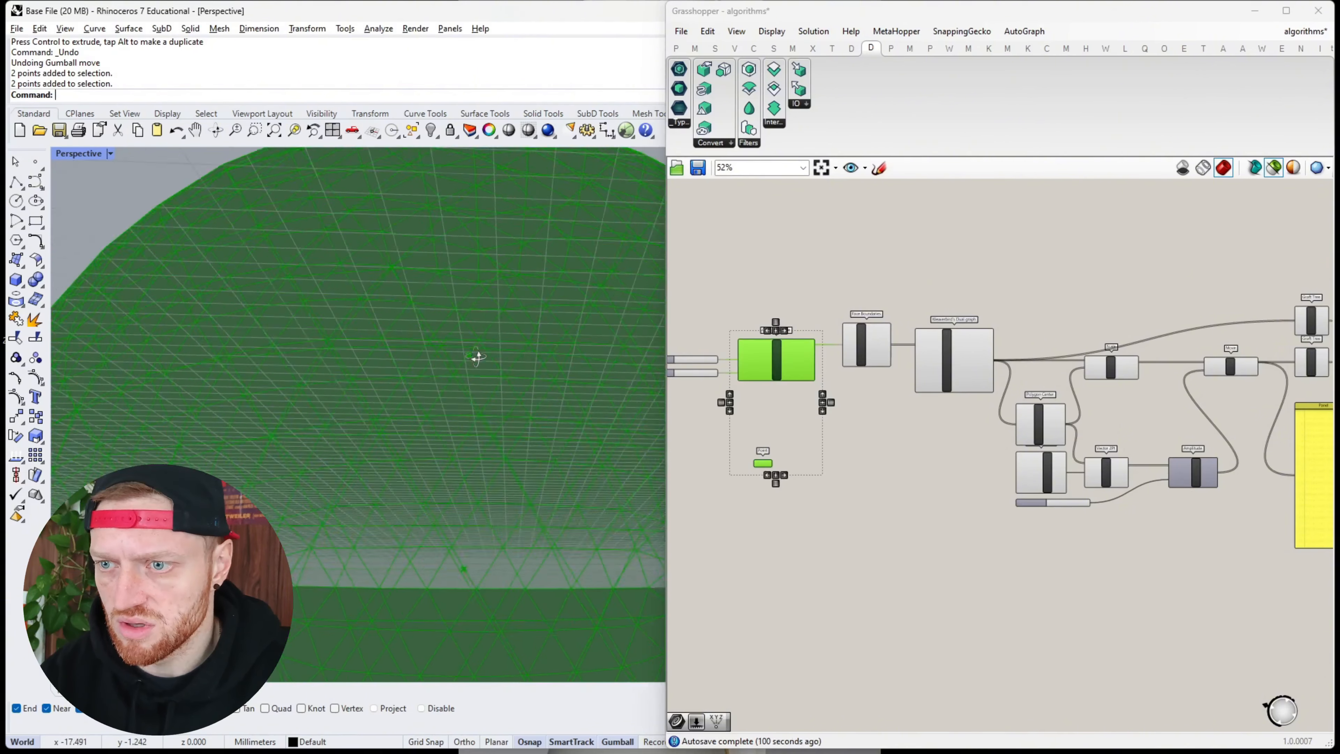
pyautogui.scroll(-5, 478, 364)
pyautogui.click(849, 438)
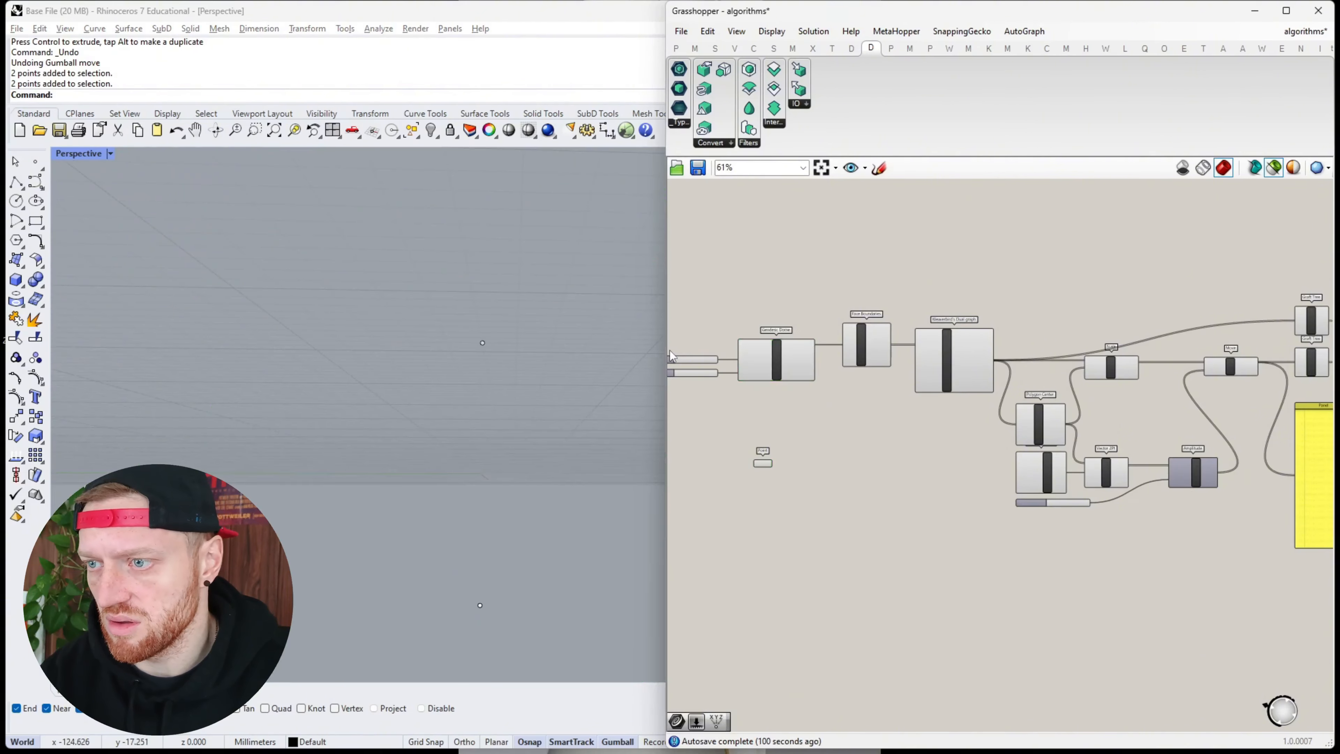
pyautogui.scroll(5, 671, 355)
pyautogui.scroll(-4, 960, 549)
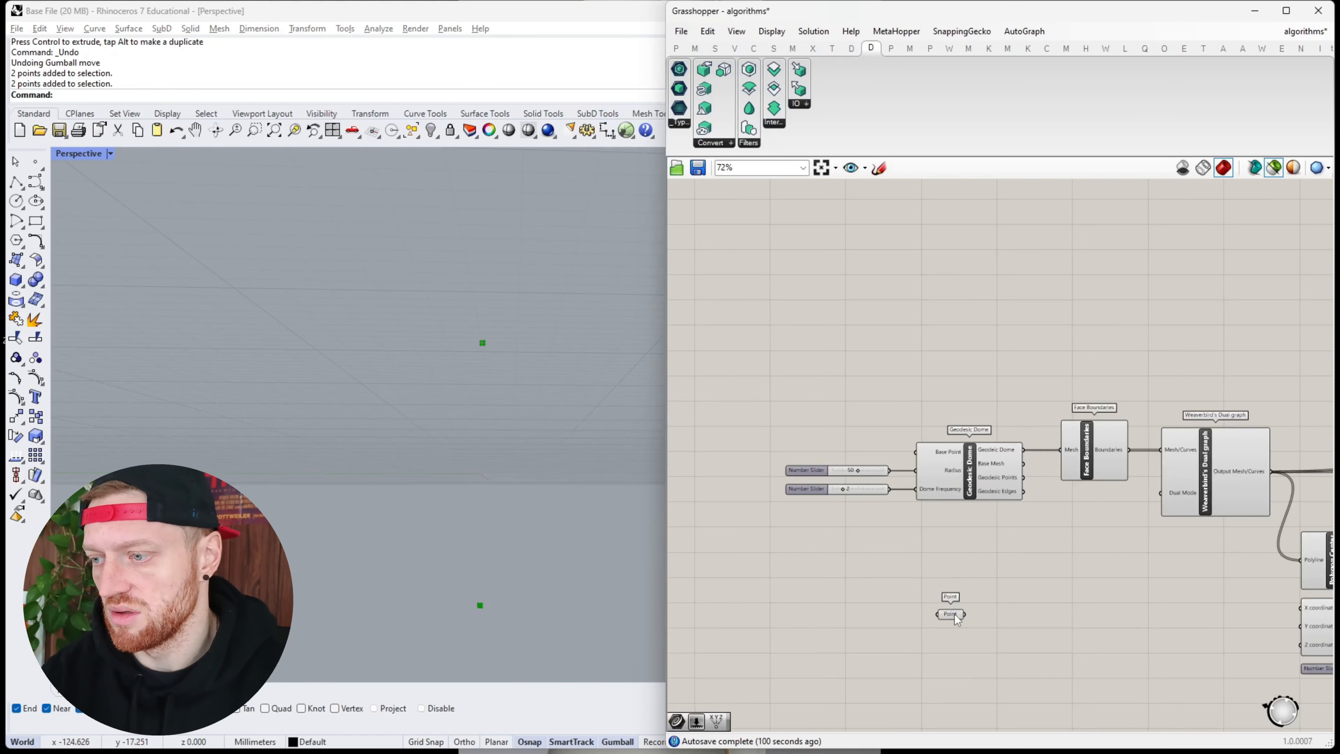
# Move the upper point another 25 mm up along the Z axis
pyautogui.click(481, 342)
pyautogui.moveTo(559, 428); pyautogui.dragTo(436, 344, button='right')
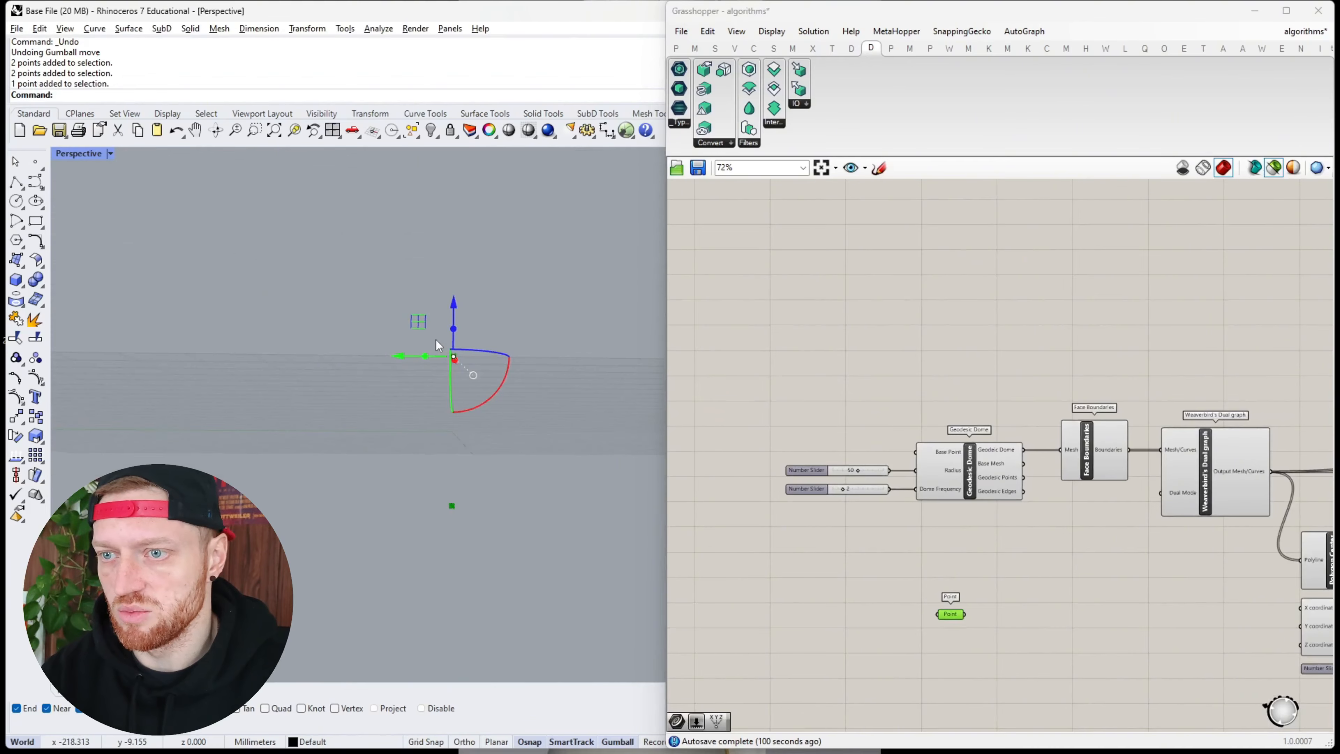
pyautogui.click(453, 302)
pyautogui.write('25')
pyautogui.press('Return')
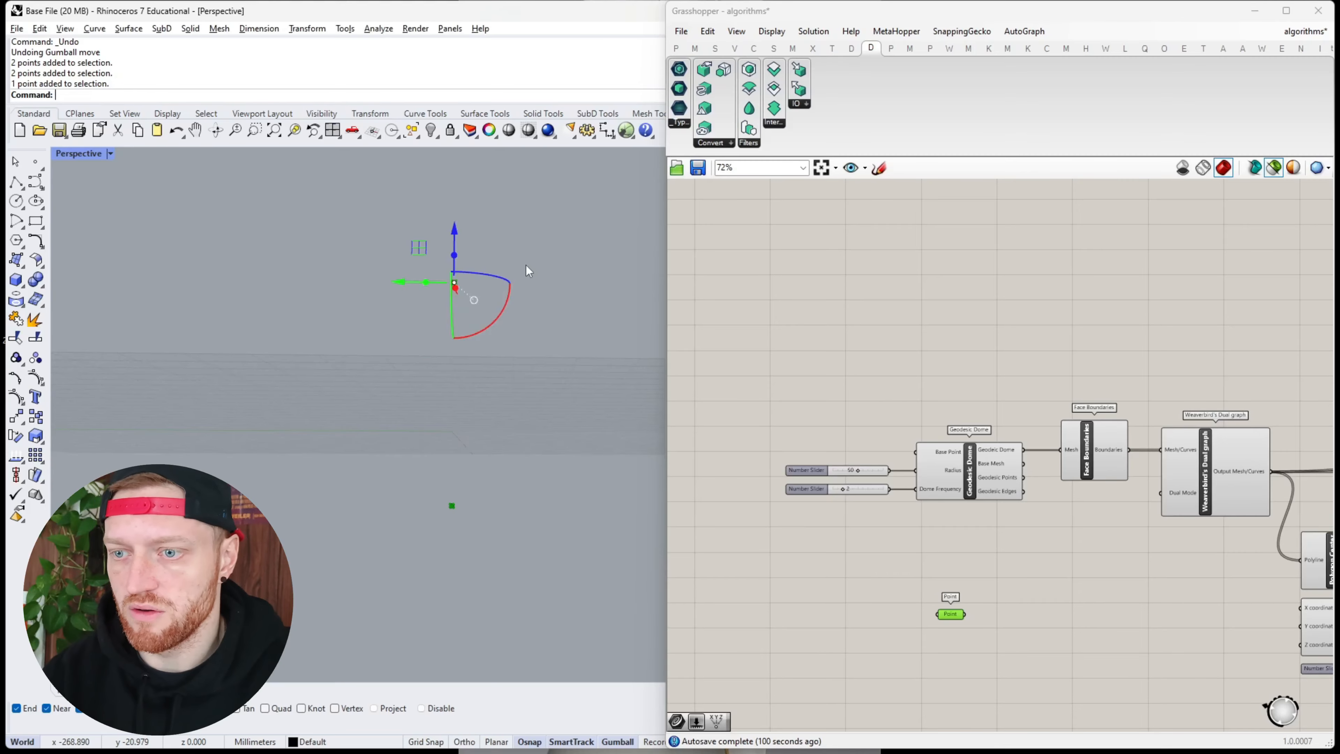
# Move the lower point another 25 mm down along the Z axis
pyautogui.moveTo(410, 464); pyautogui.dragTo(438, 513)
pyautogui.click(452, 449)
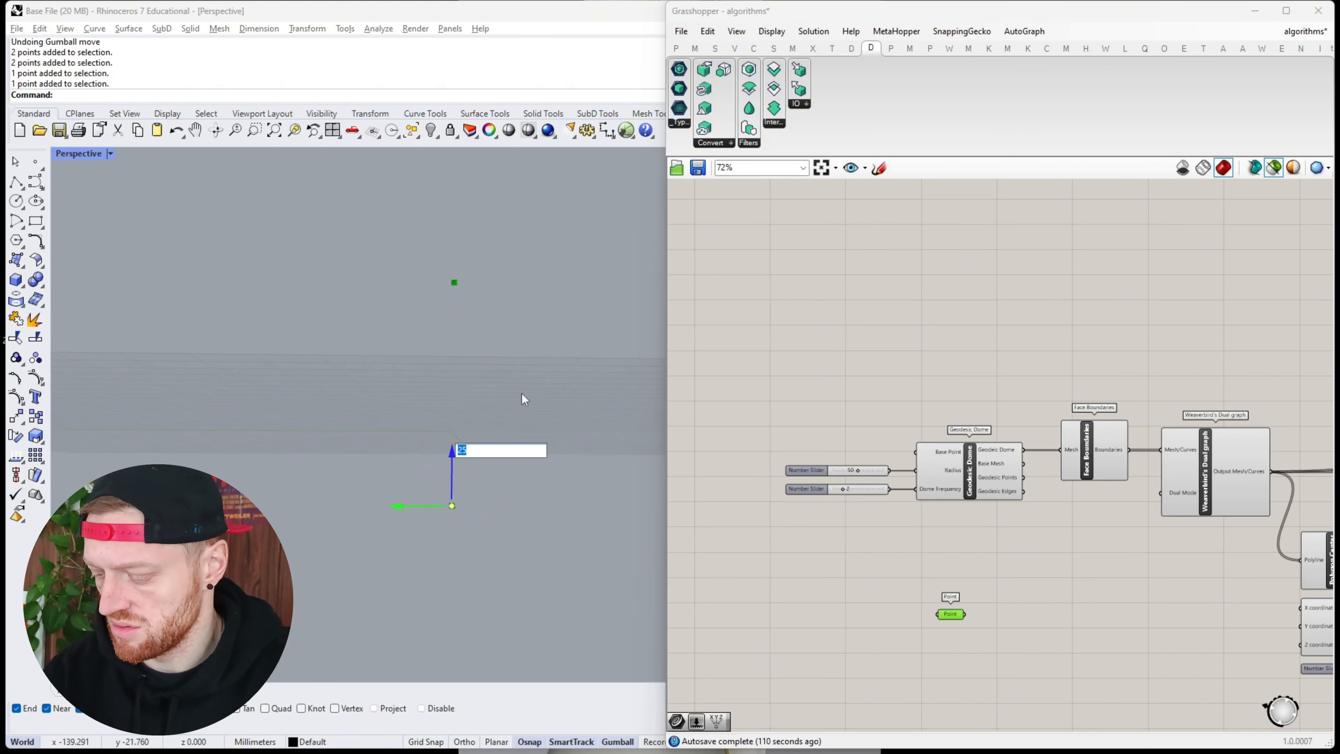
pyautogui.write('-25')
pyautogui.press('Return')
# Preview the geodesic dome together with both points to check whether they sit at its poles
pyautogui.keyDown('shift'); pyautogui.click(969, 482); pyautogui.keyUp('shift')
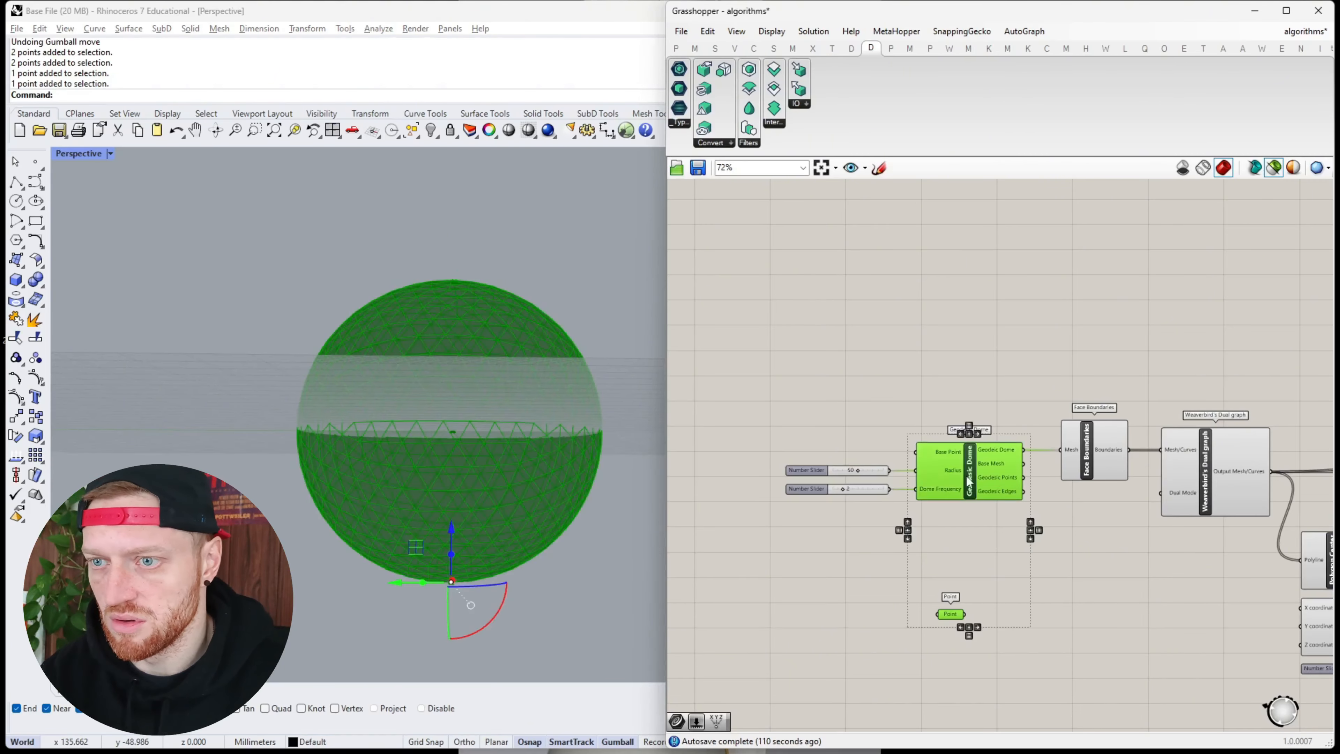
pyautogui.moveTo(529, 338); pyautogui.dragTo(529, 379, button='right')
pyautogui.click(606, 299)
pyautogui.click(1115, 577)
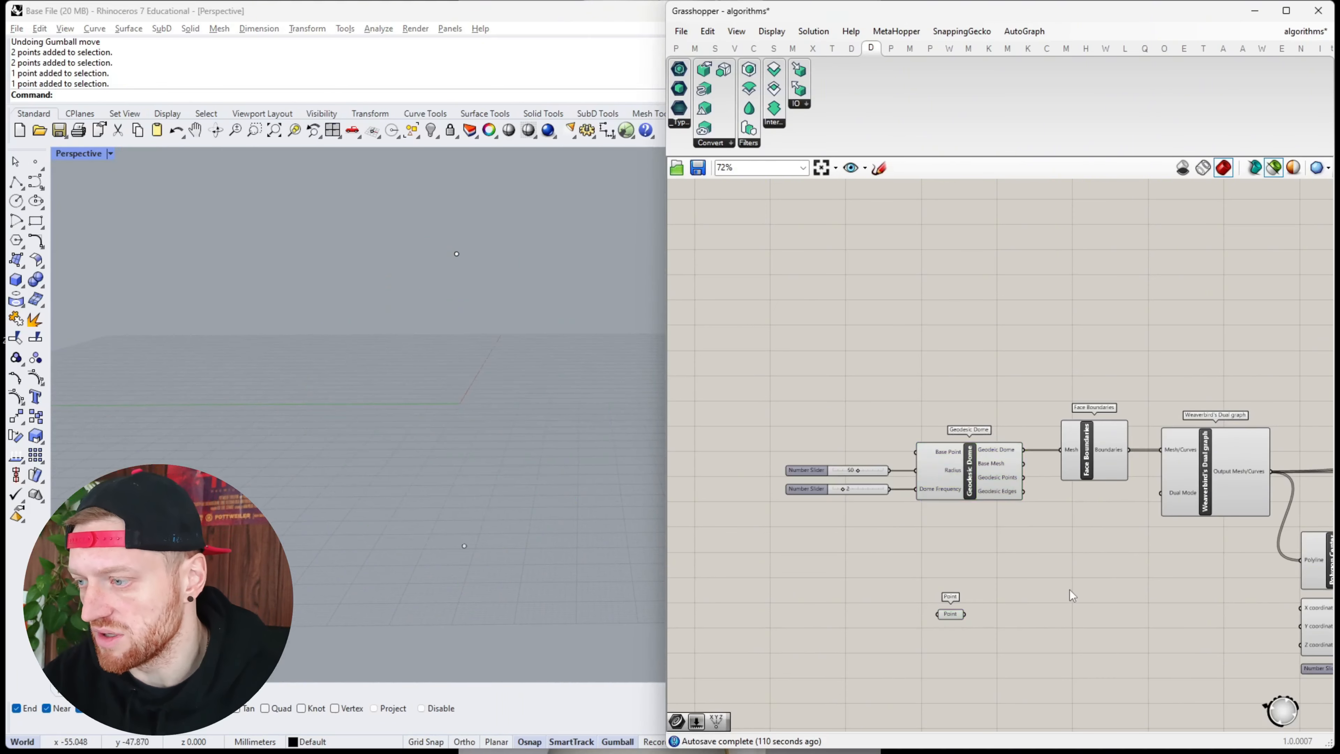
# Move the Point parameter closer to the component chain and add a Pull Point component beside it
pyautogui.moveTo(1029, 603); pyautogui.dragTo(881, 558, button='right')
pyautogui.moveTo(810, 571); pyautogui.dragTo(893, 568)
pyautogui.doubleClick(968, 575)
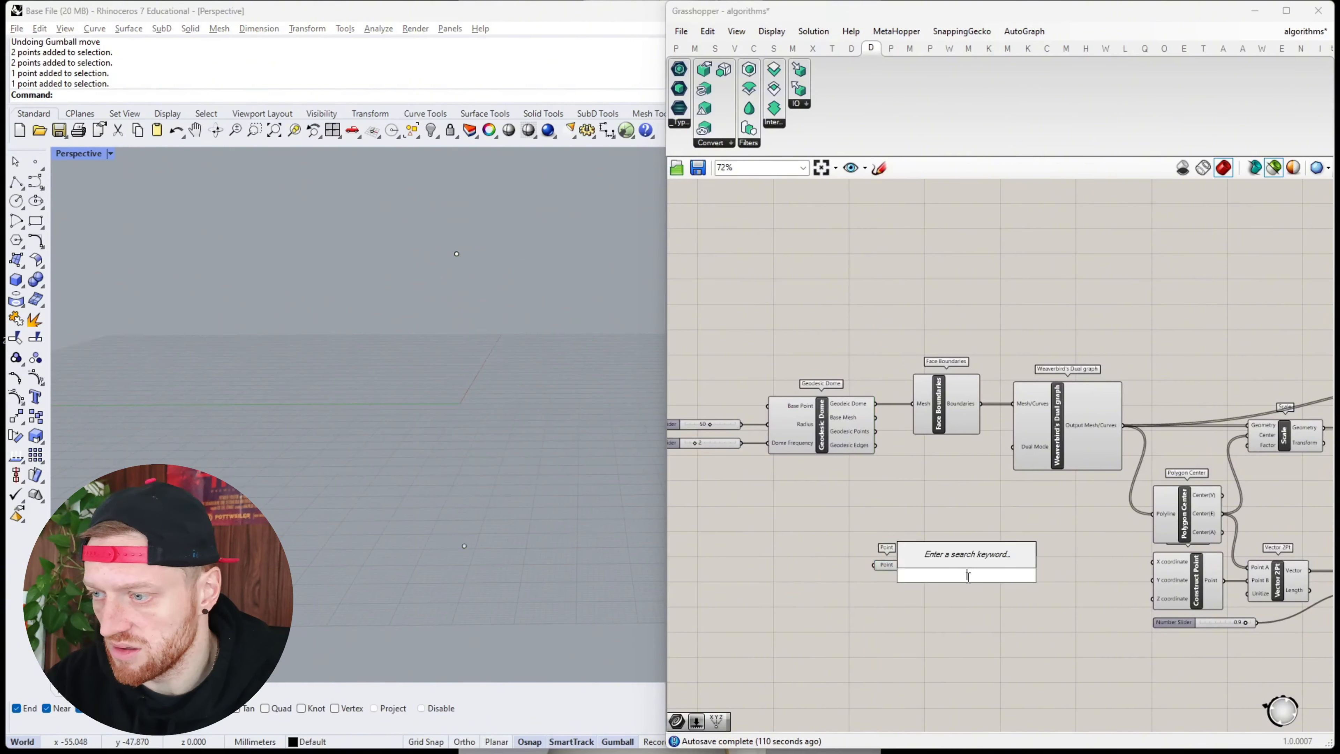
pyautogui.write('pull')
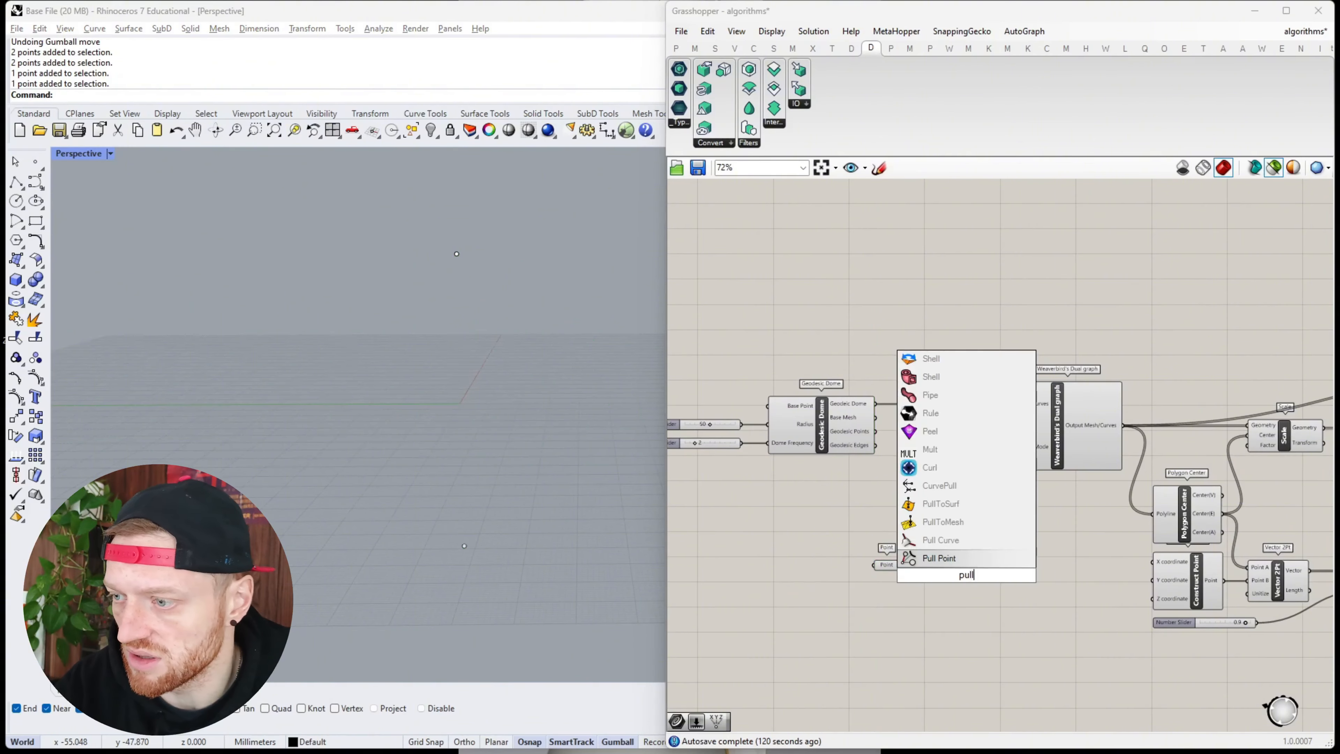
pyautogui.press('Return')
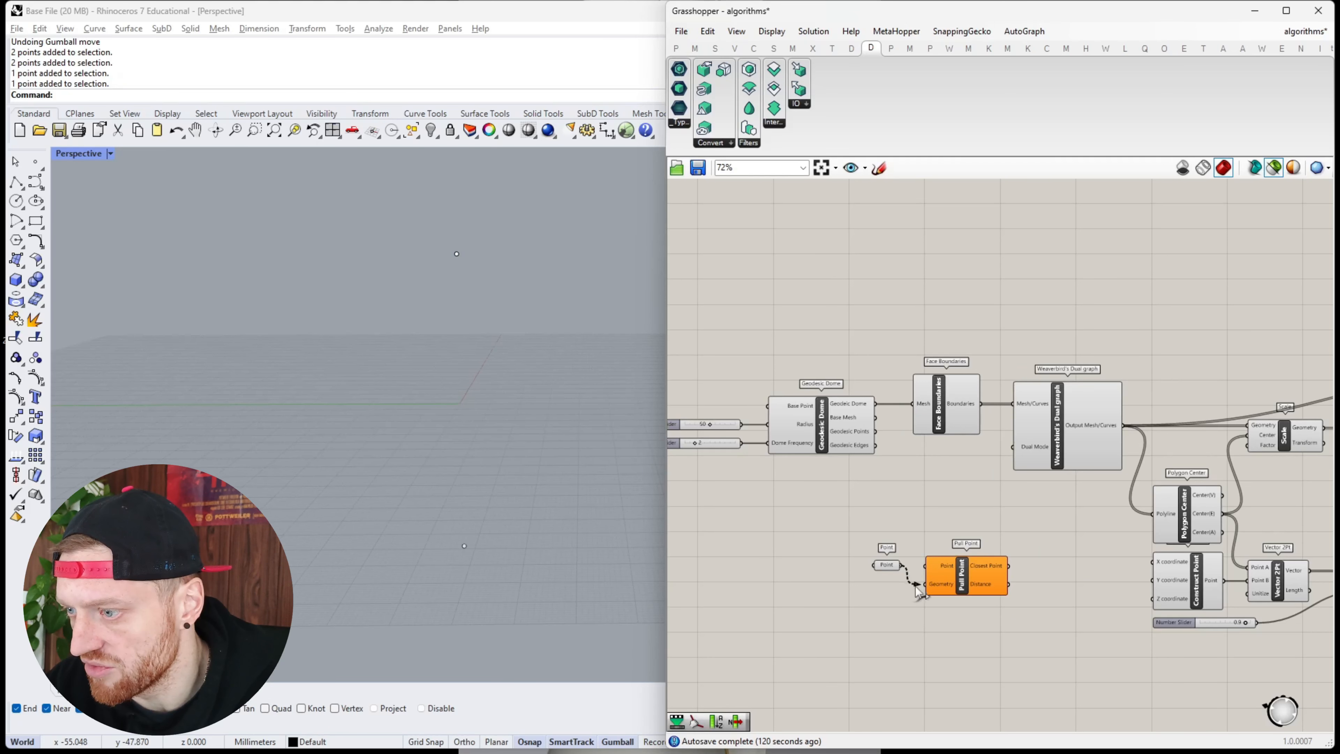
# Connect the Point parameter to Pull Point's Geometry input and move both components below the Number Slider
pyautogui.moveTo(956, 581); pyautogui.dragTo(1010, 567)
pyautogui.moveTo(1011, 567); pyautogui.dragTo(933, 435, button='right')
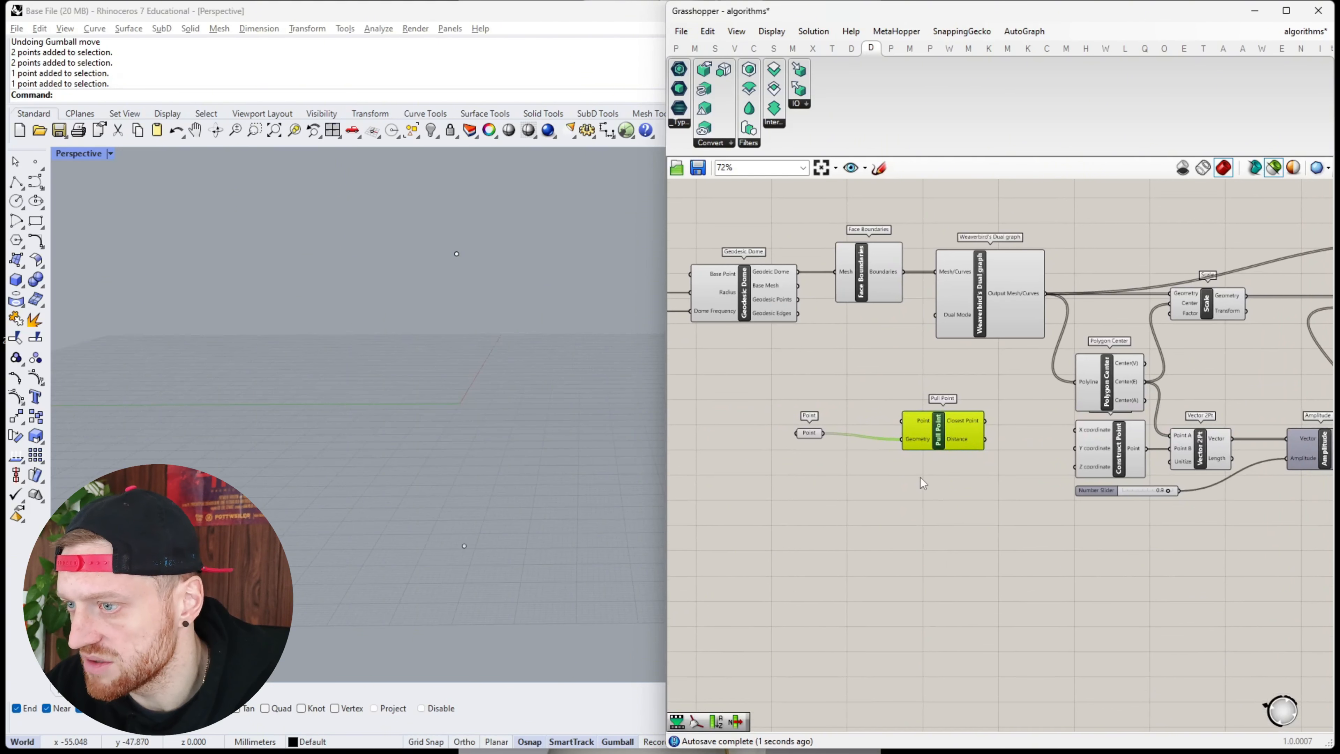
pyautogui.moveTo(1019, 598); pyautogui.dragTo(775, 417)
pyautogui.moveTo(939, 431); pyautogui.dragTo(1222, 564)
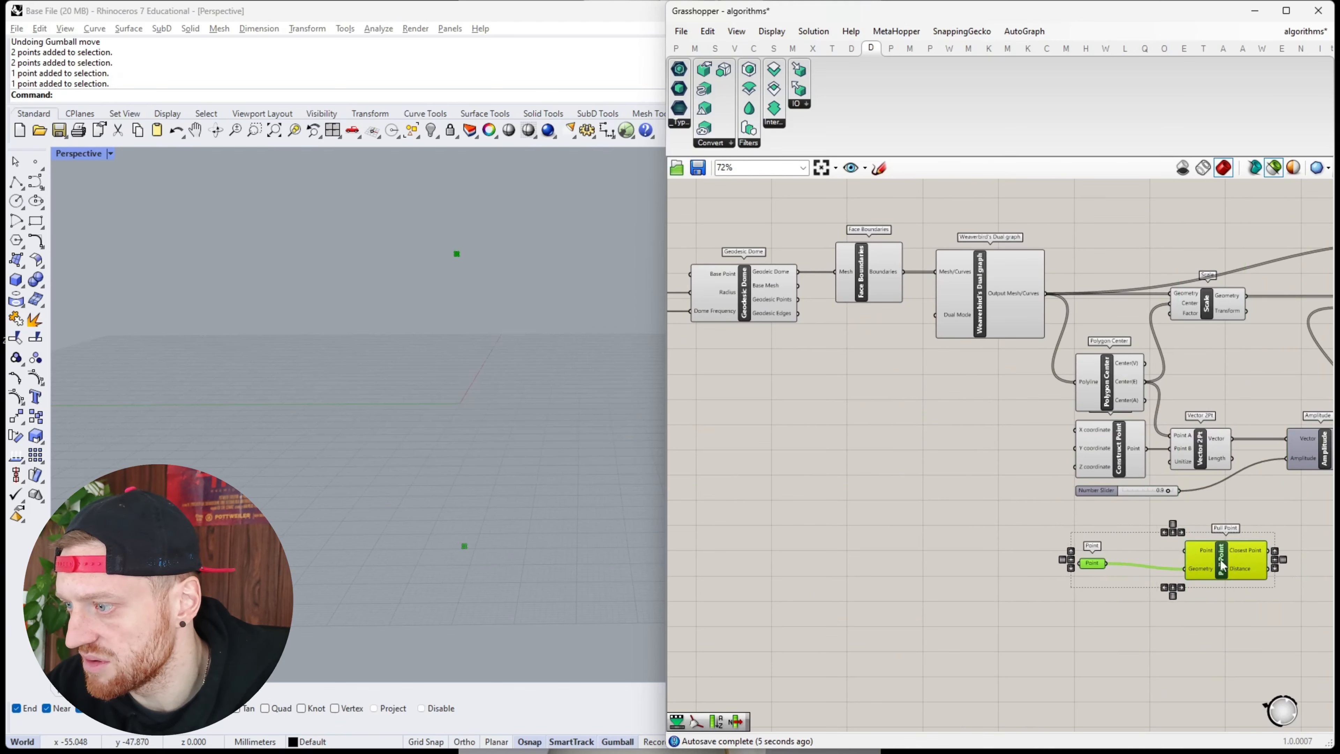
# Connect Polygon Center's Center(E) output to Pull Point's Point input and align Pull Point with the Point parameter
pyautogui.moveTo(1222, 565); pyautogui.dragTo(1050, 529, button='right')
pyautogui.click(1071, 548)
pyautogui.moveTo(1062, 534); pyautogui.dragTo(1075, 528)
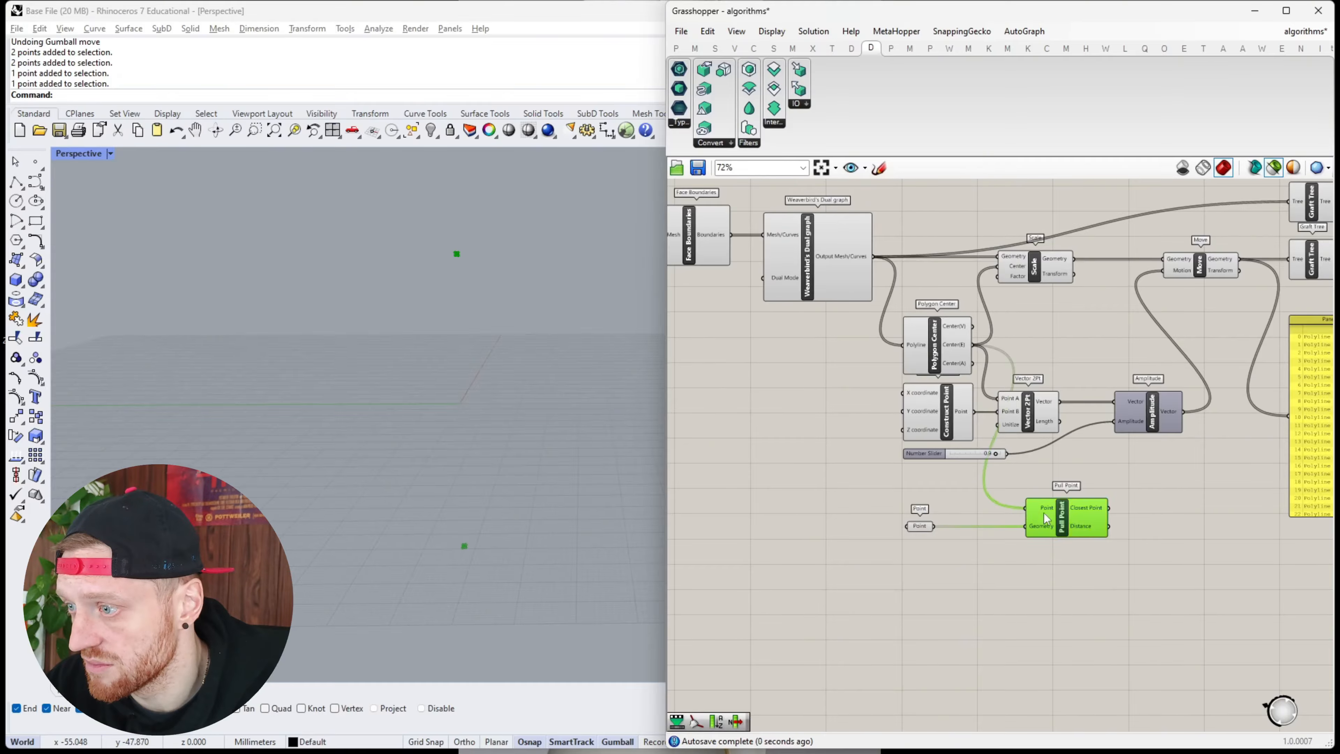
pyautogui.moveTo(1046, 519); pyautogui.dragTo(1078, 524)
# Add a Remap Numbers component after Pull Point and feed its Value input from the Distance output
pyautogui.moveTo(1116, 535); pyautogui.dragTo(930, 511, button='right')
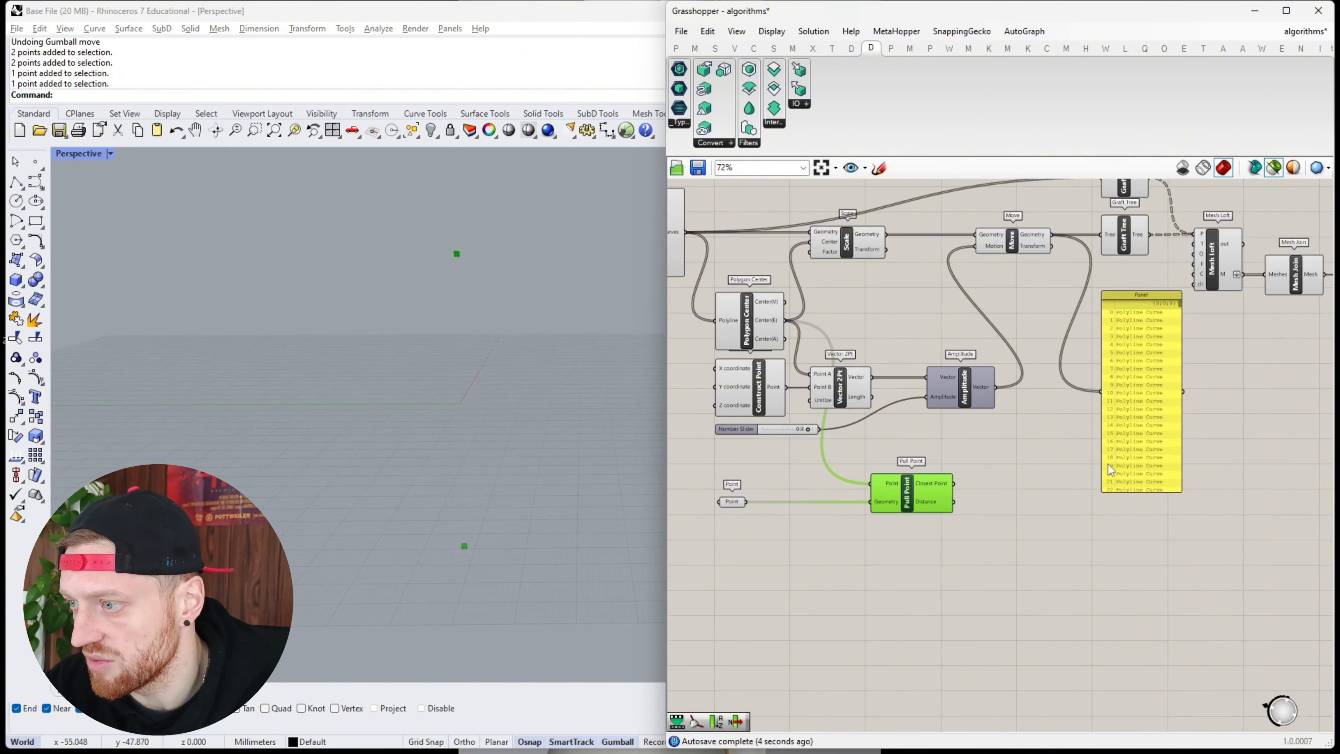
pyautogui.moveTo(1110, 469); pyautogui.dragTo(1203, 451)
pyautogui.doubleClick(983, 549)
pyautogui.write('rema')
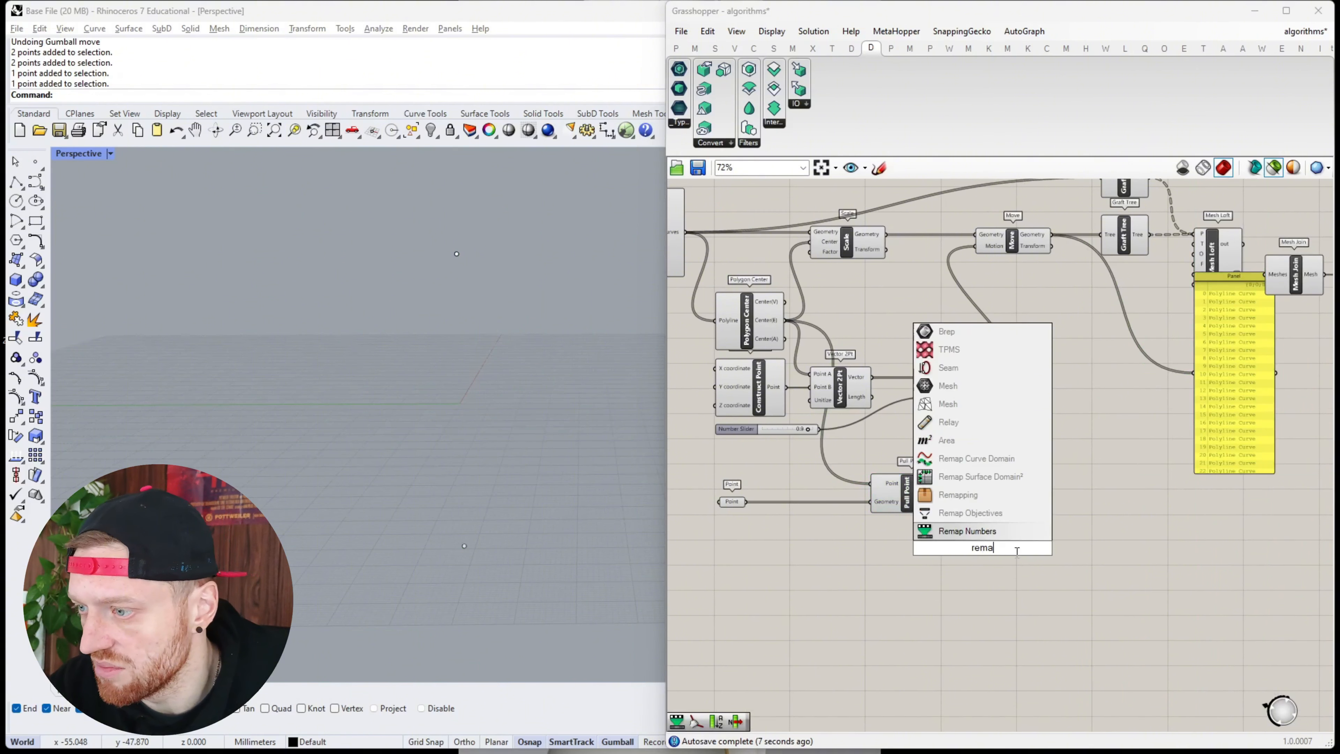
pyautogui.click(1007, 533)
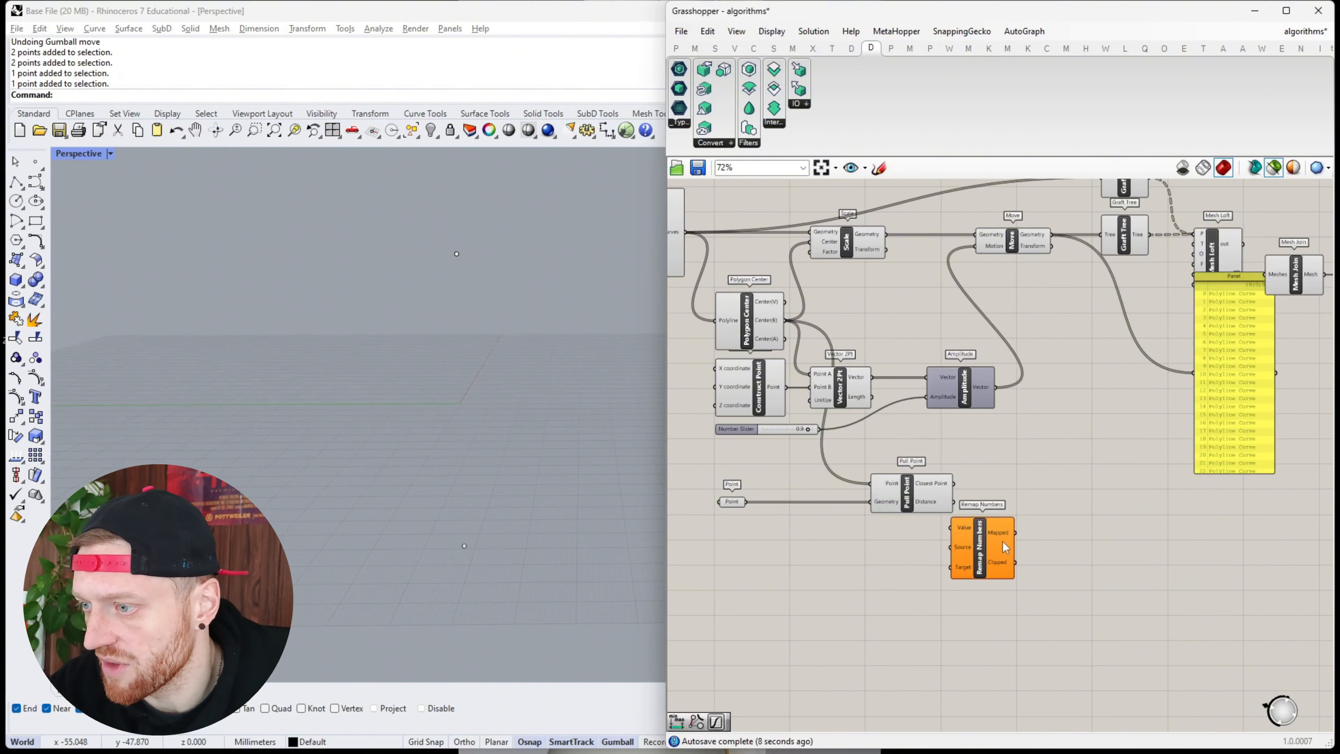
pyautogui.scroll(2, 1000, 542)
pyautogui.moveTo(976, 550); pyautogui.dragTo(1094, 489)
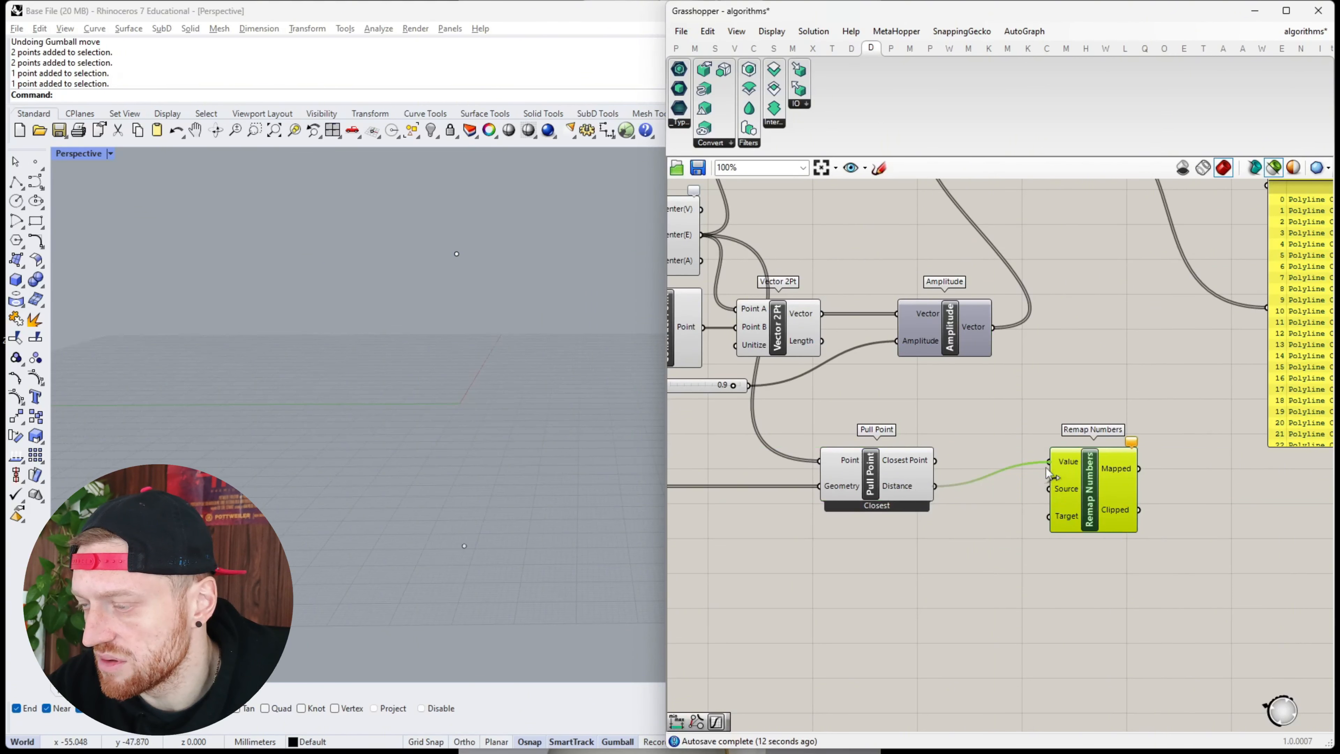
pyautogui.moveTo(1047, 468); pyautogui.dragTo(1073, 503)
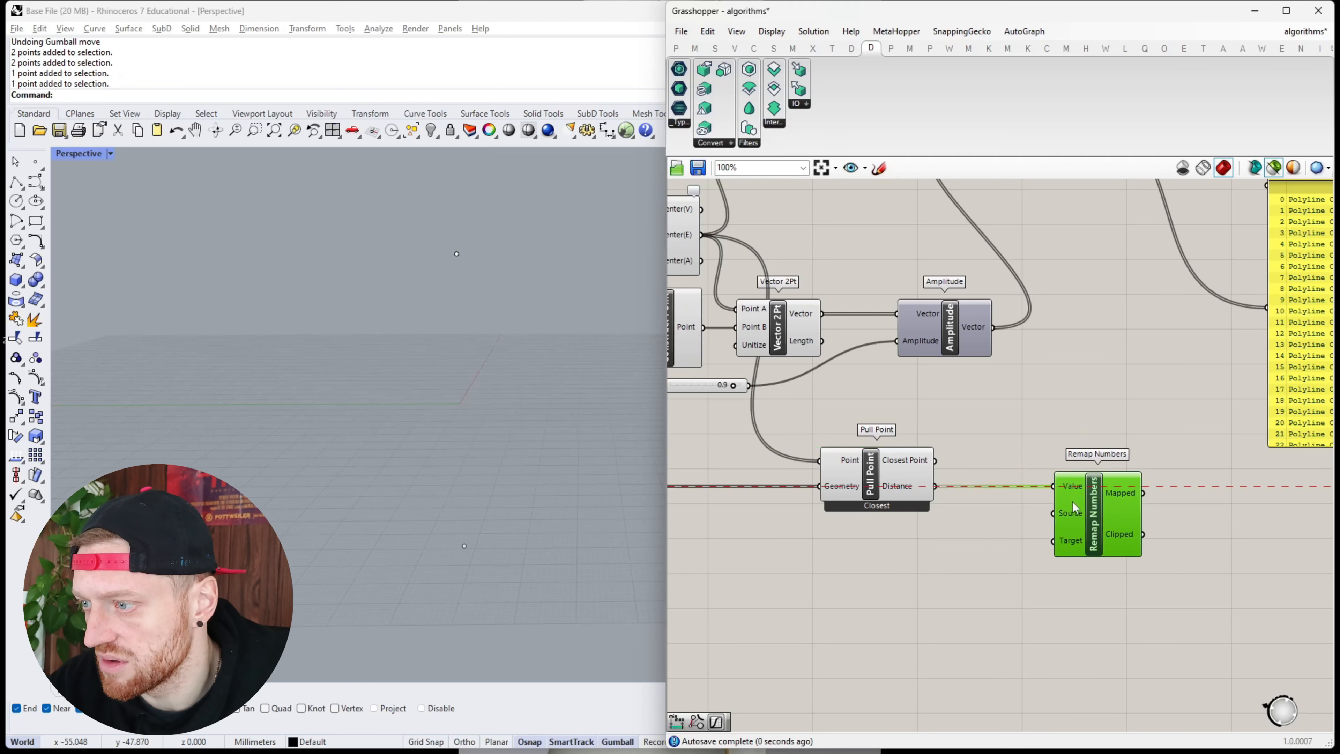
# Add a Bounds component that takes Pull Point's Distance and supplies its Domain to Remap Numbers' Source input
pyautogui.doubleClick(893, 541)
pyautogui.write('bounds')
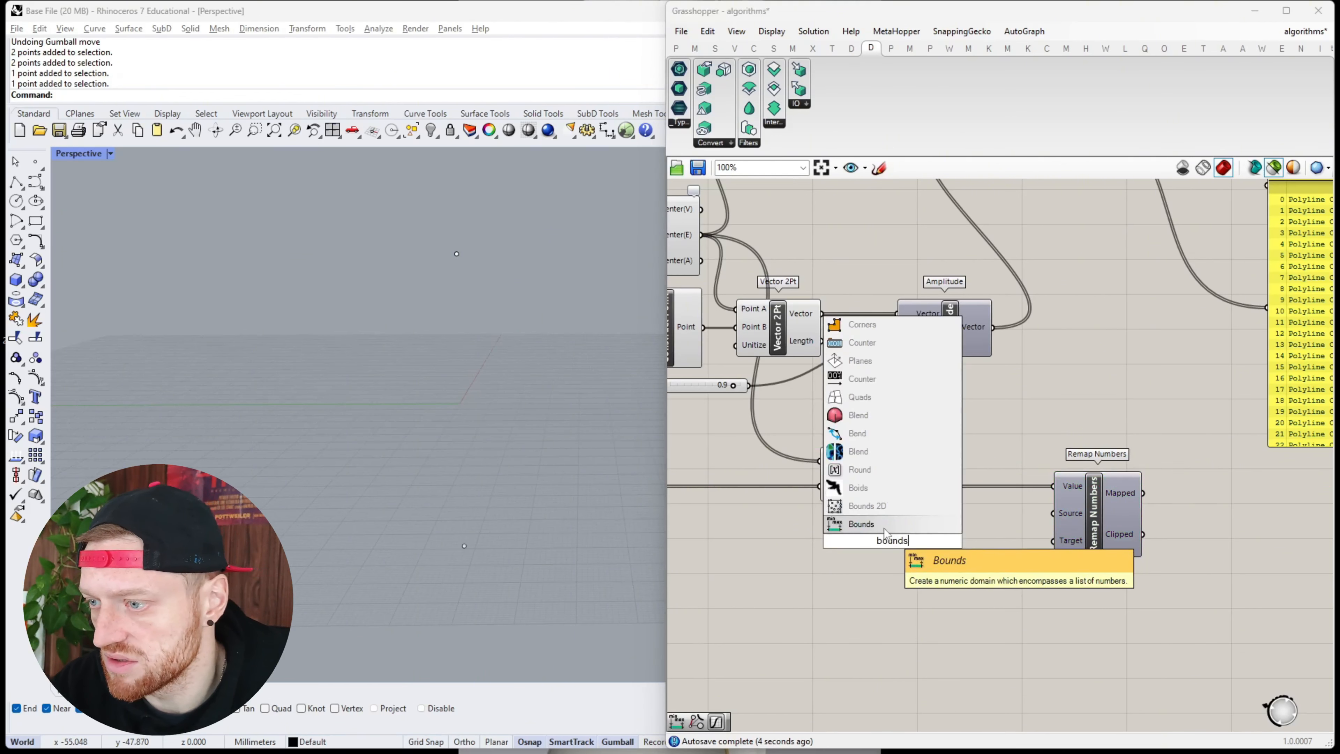
pyautogui.press('Return')
pyautogui.moveTo(845, 541); pyautogui.dragTo(846, 541)
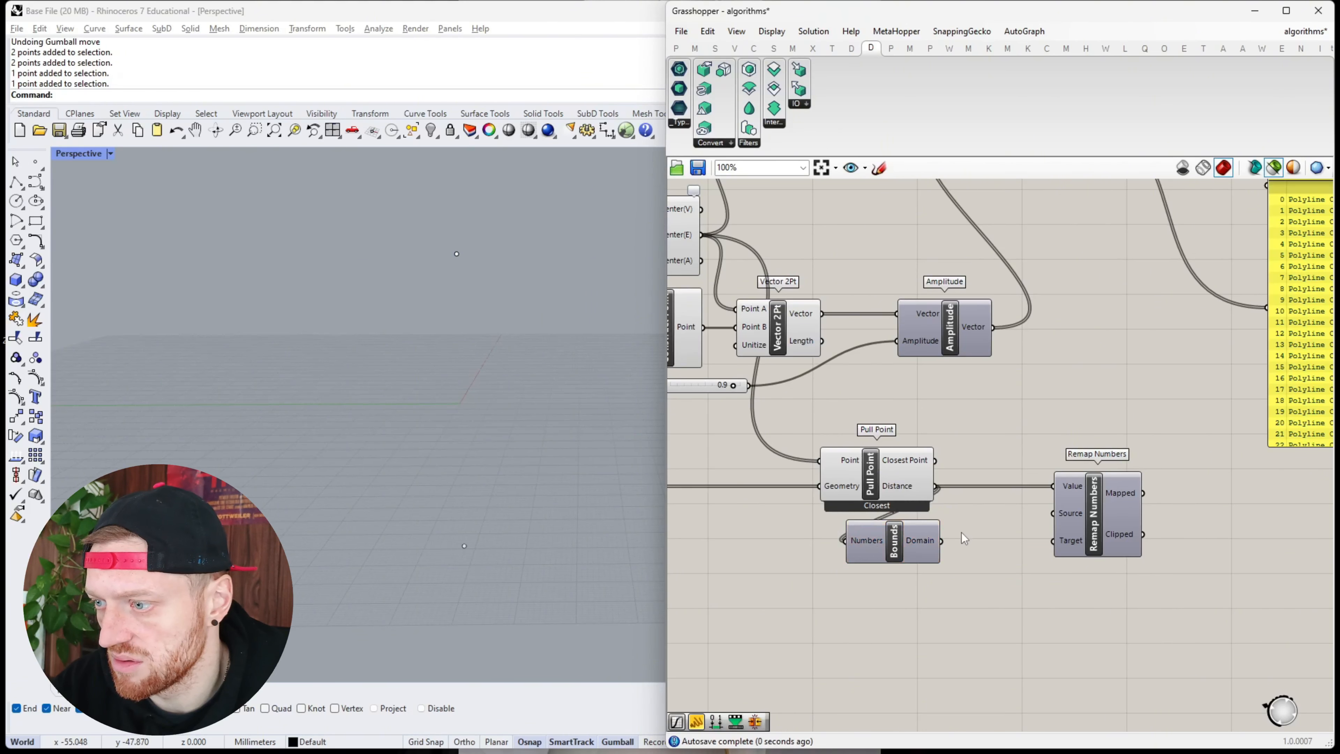
pyautogui.moveTo(942, 540); pyautogui.dragTo(1004, 530)
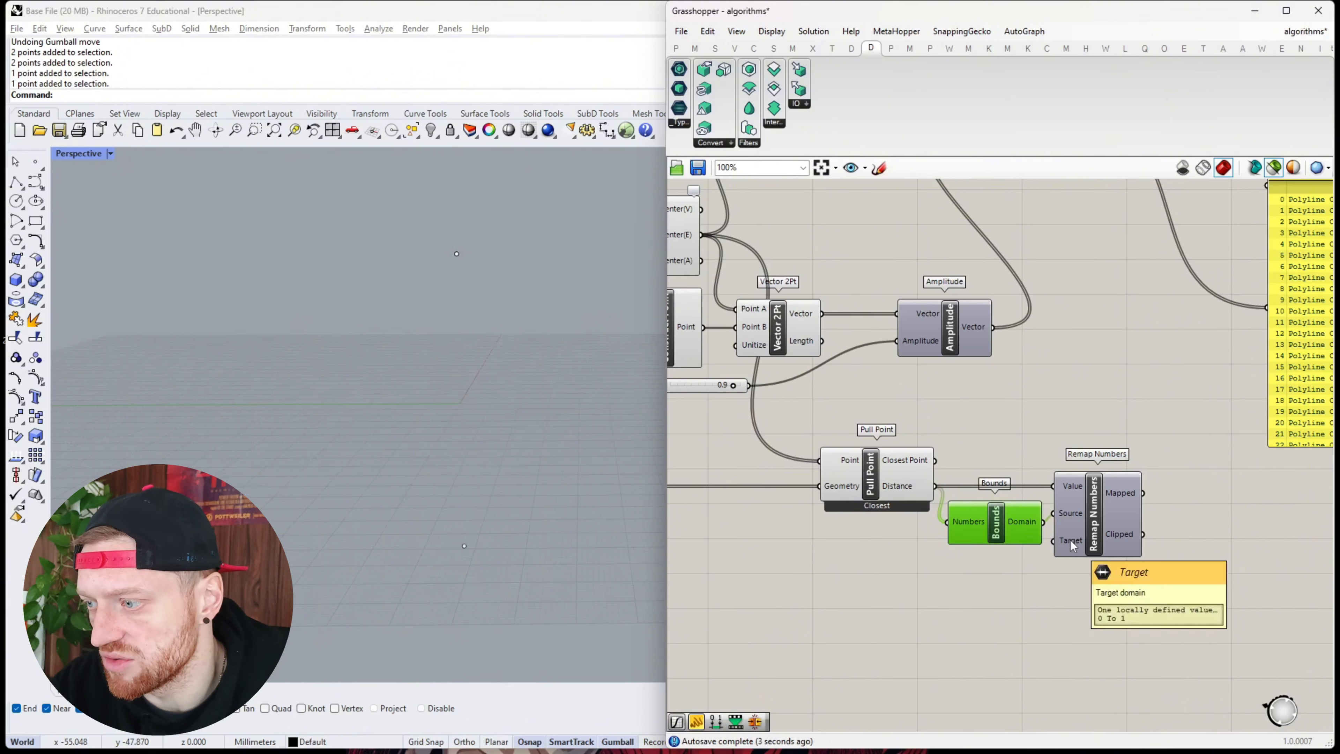
pyautogui.moveTo(1093, 538); pyautogui.dragTo(1133, 534)
pyautogui.click(1016, 532)
pyautogui.scroll(-4, 1015, 532)
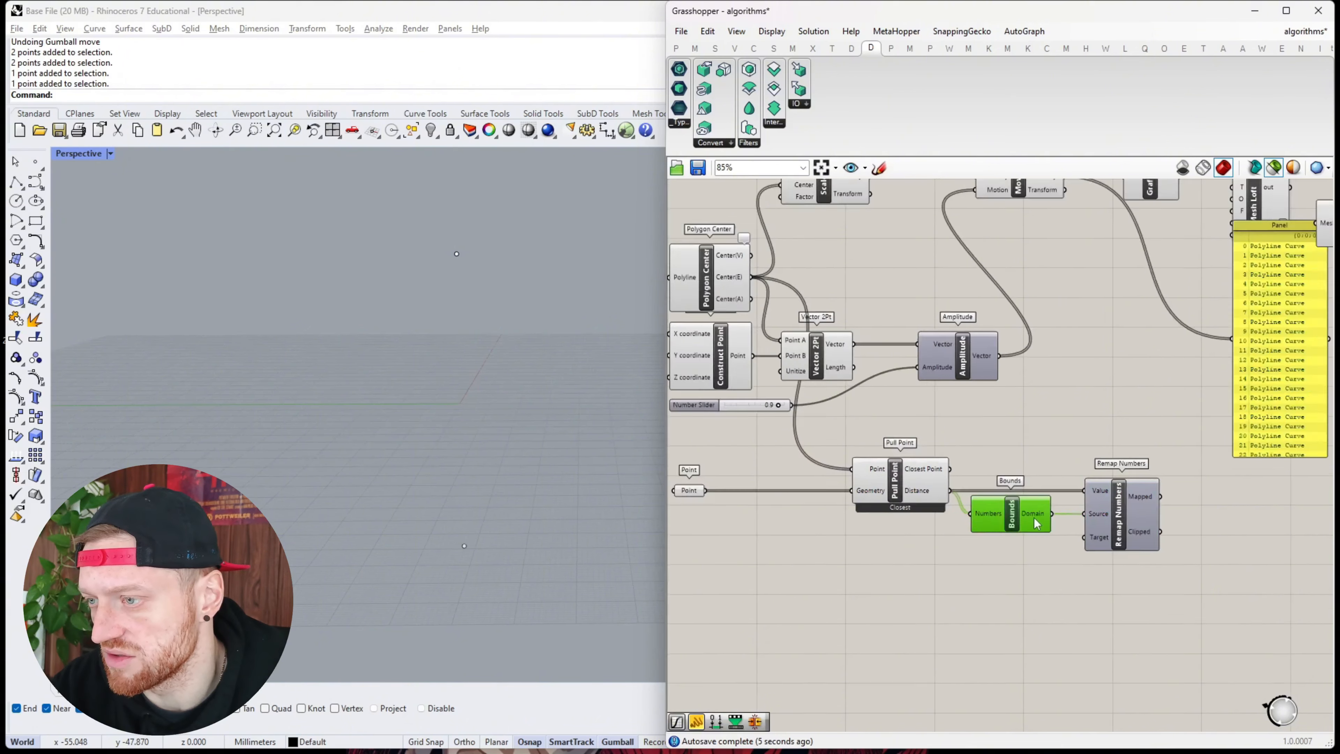
pyautogui.scroll(2, 1071, 504)
# Add a Graph Mapper fed by Remap Numbers' Mapped output and set its graph type to Bezier
pyautogui.doubleClick(1080, 494)
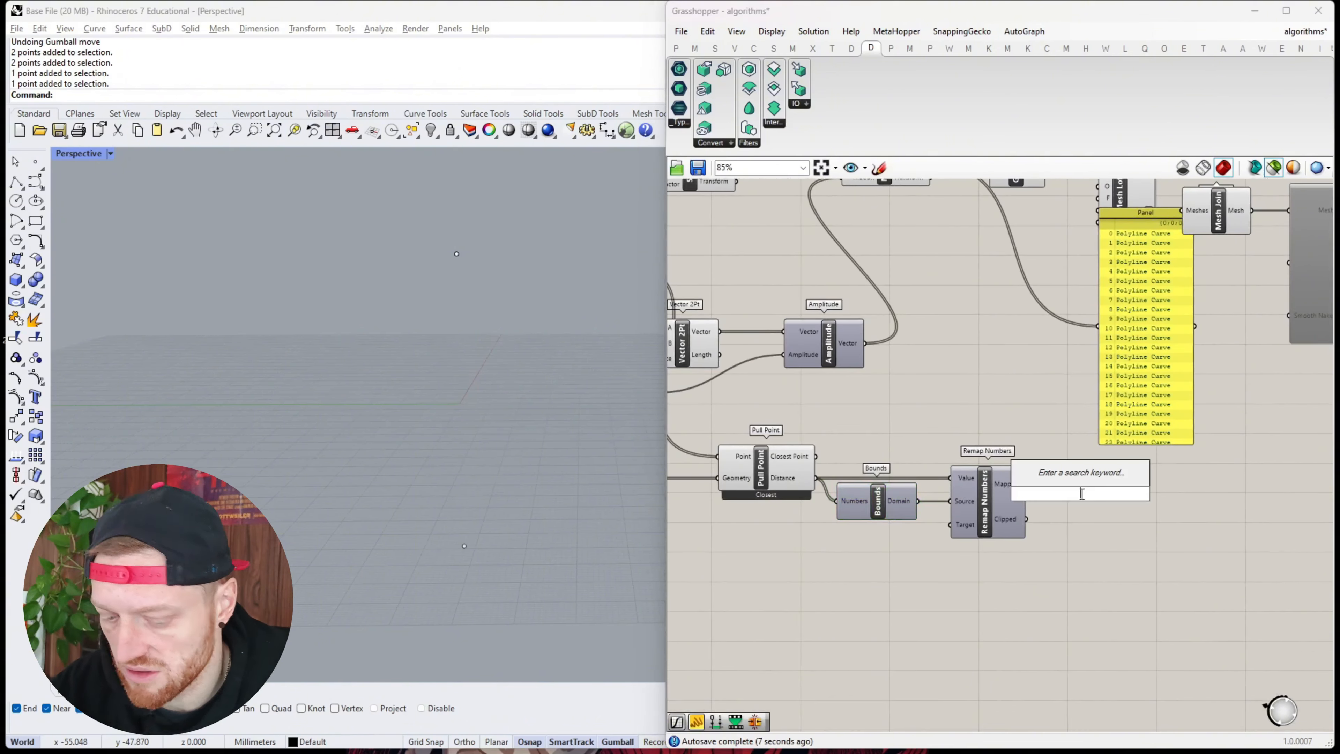
pyautogui.write('graph')
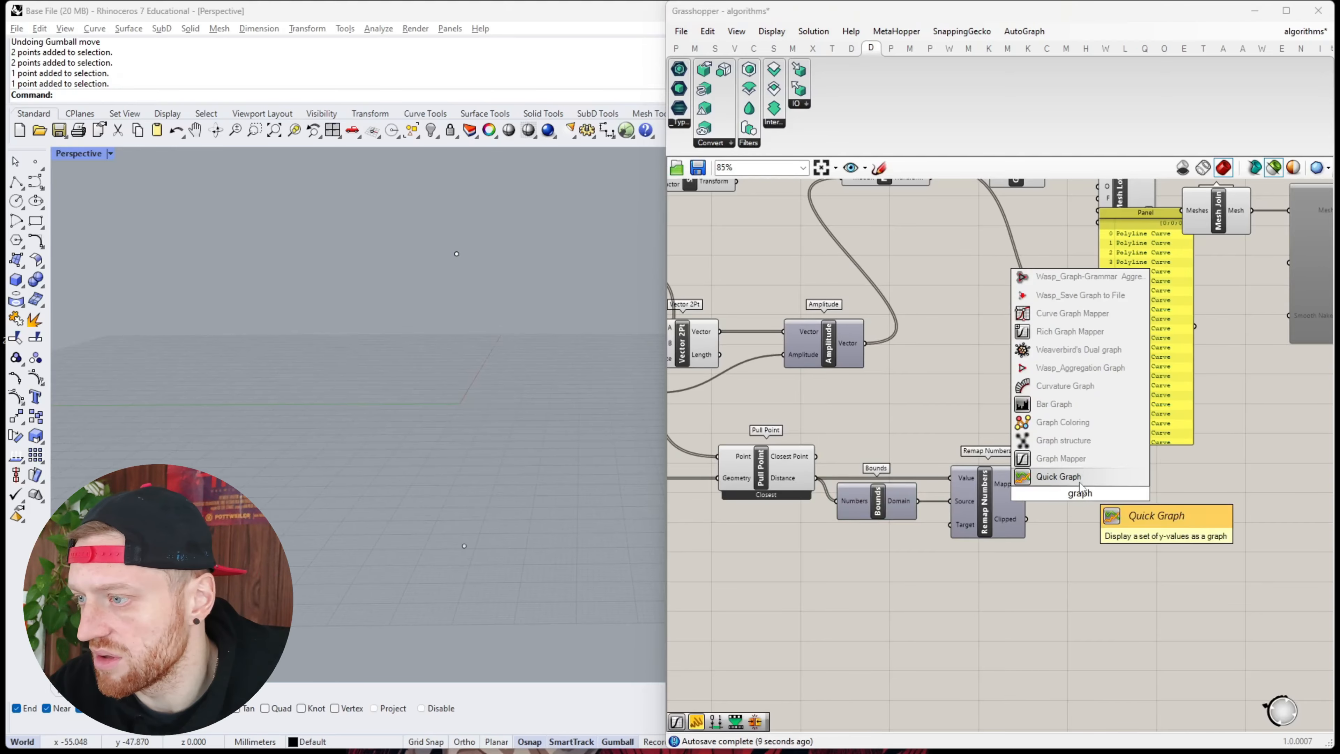
pyautogui.click(1079, 471)
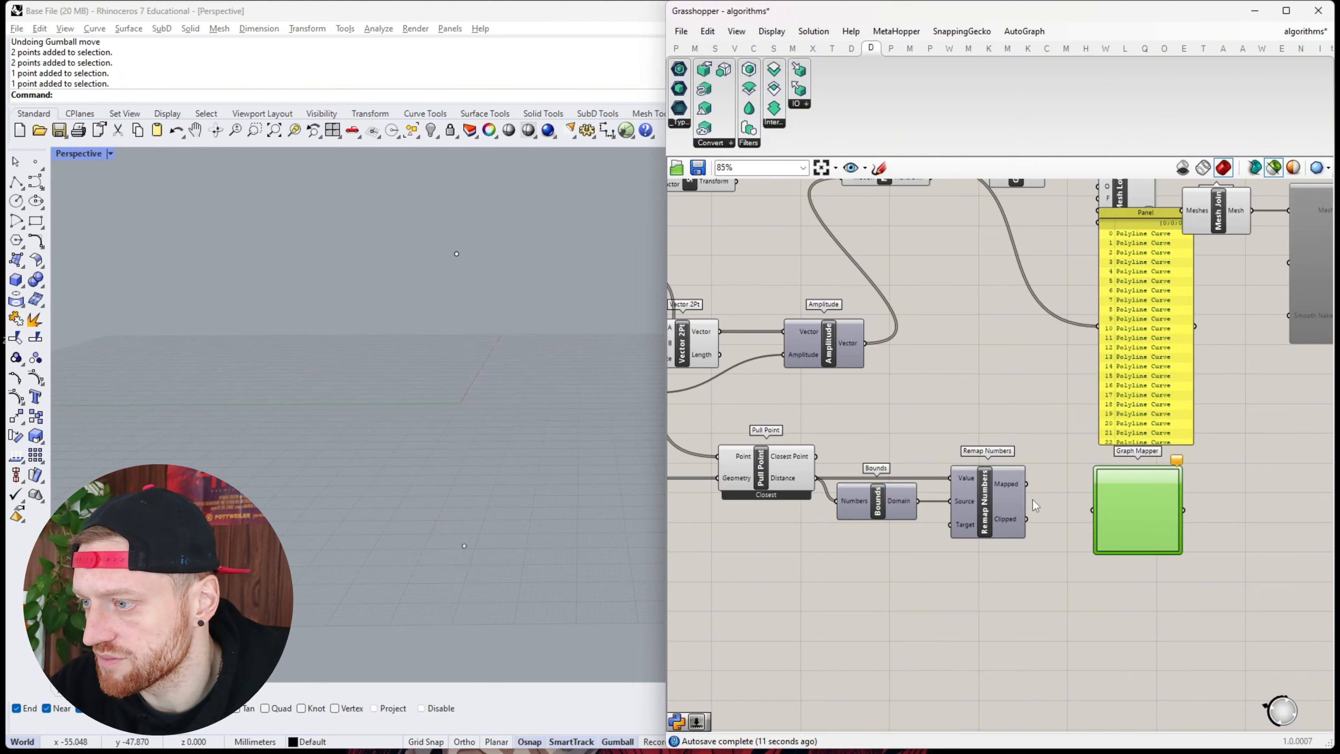
pyautogui.rightClick(1161, 522)
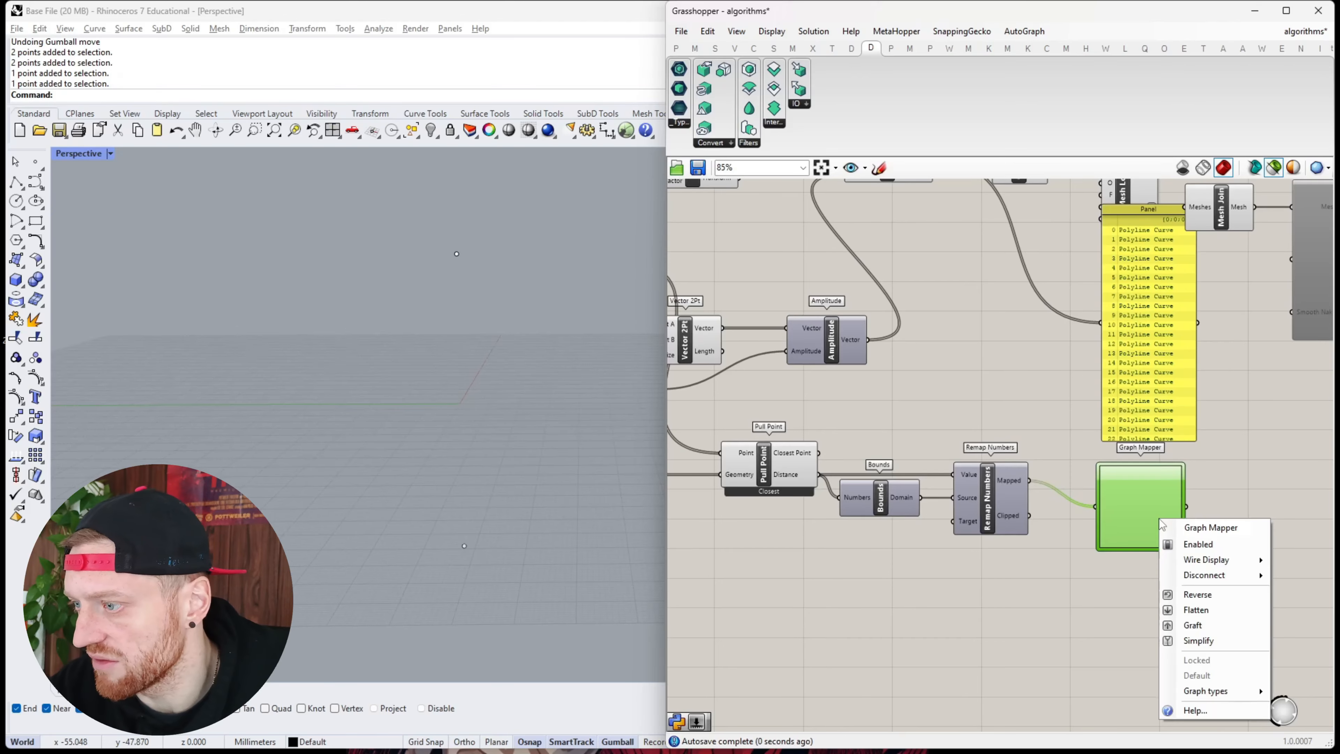
pyautogui.moveTo(1207, 691)
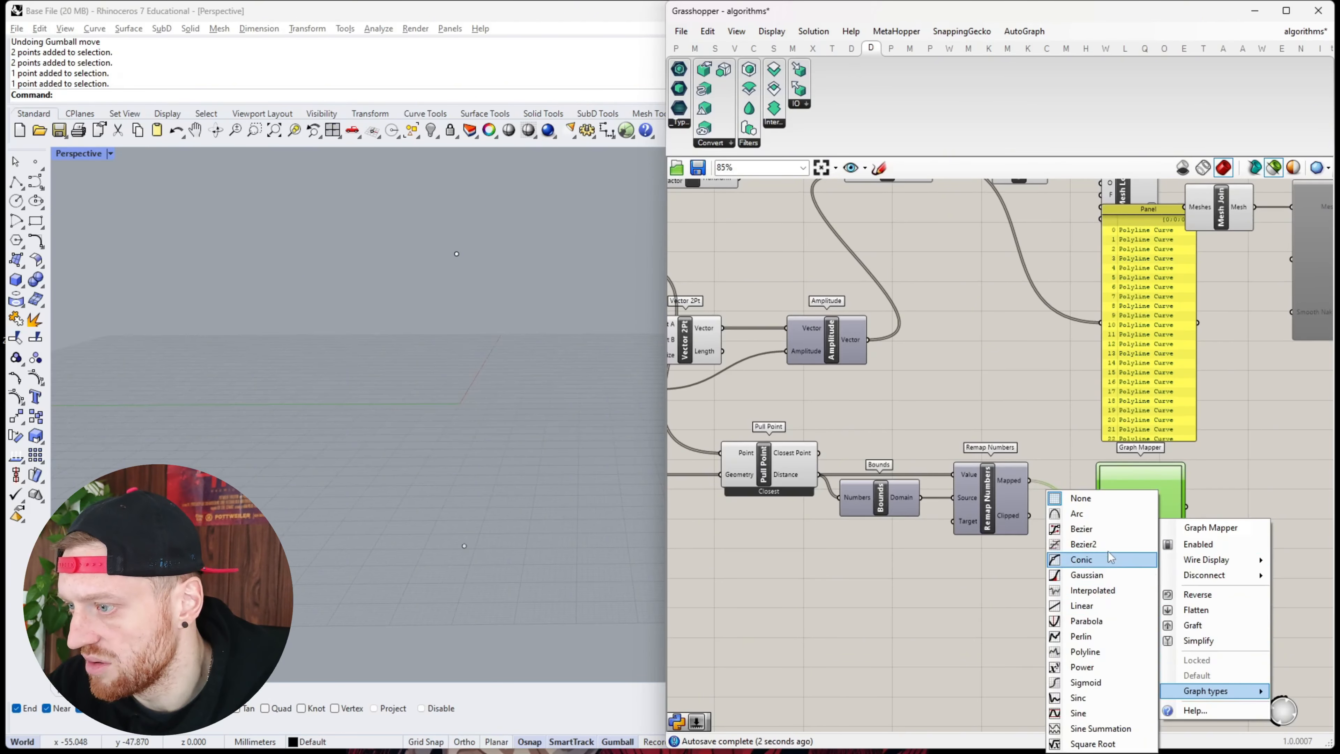
pyautogui.click(1103, 539)
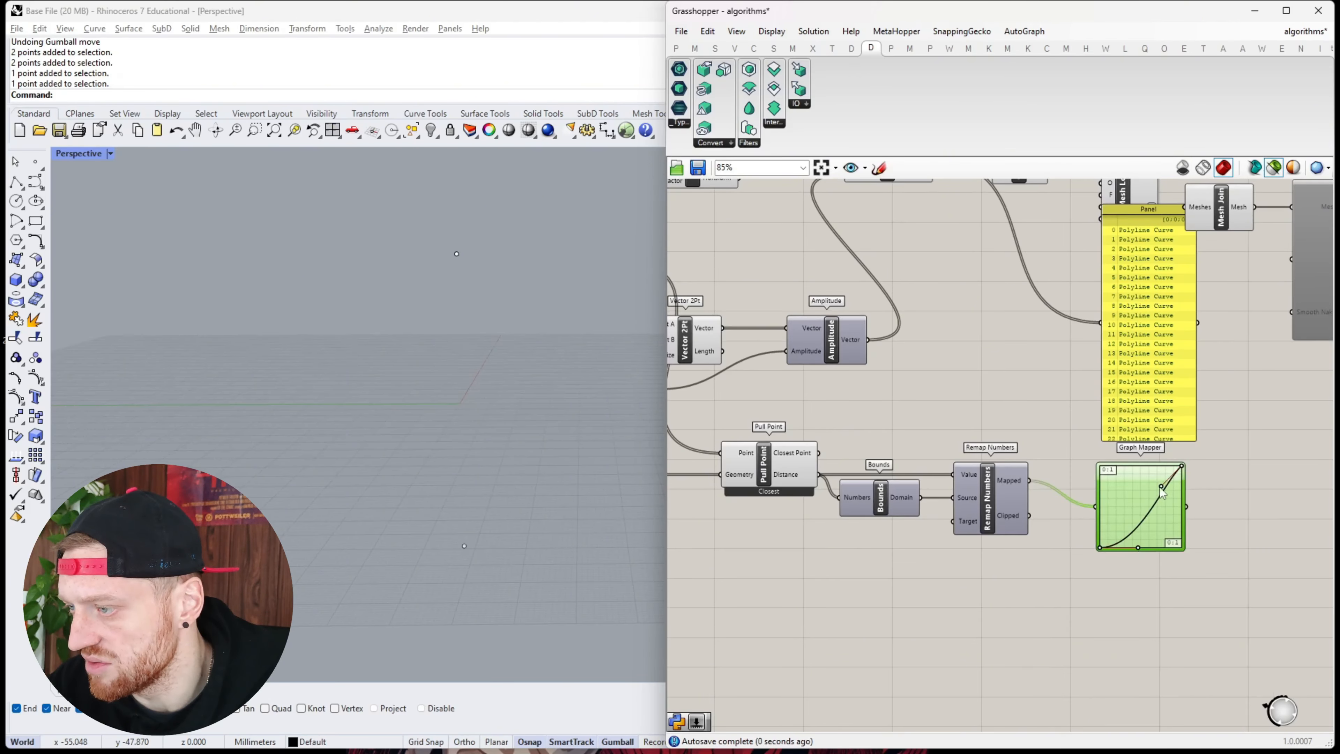
# Shape the Bezier graph into an S-curve, and arrange the Graph Mapper beside Remap Numbers clear of the yellow panel
pyautogui.moveTo(1125, 493); pyautogui.dragTo(1099, 467)
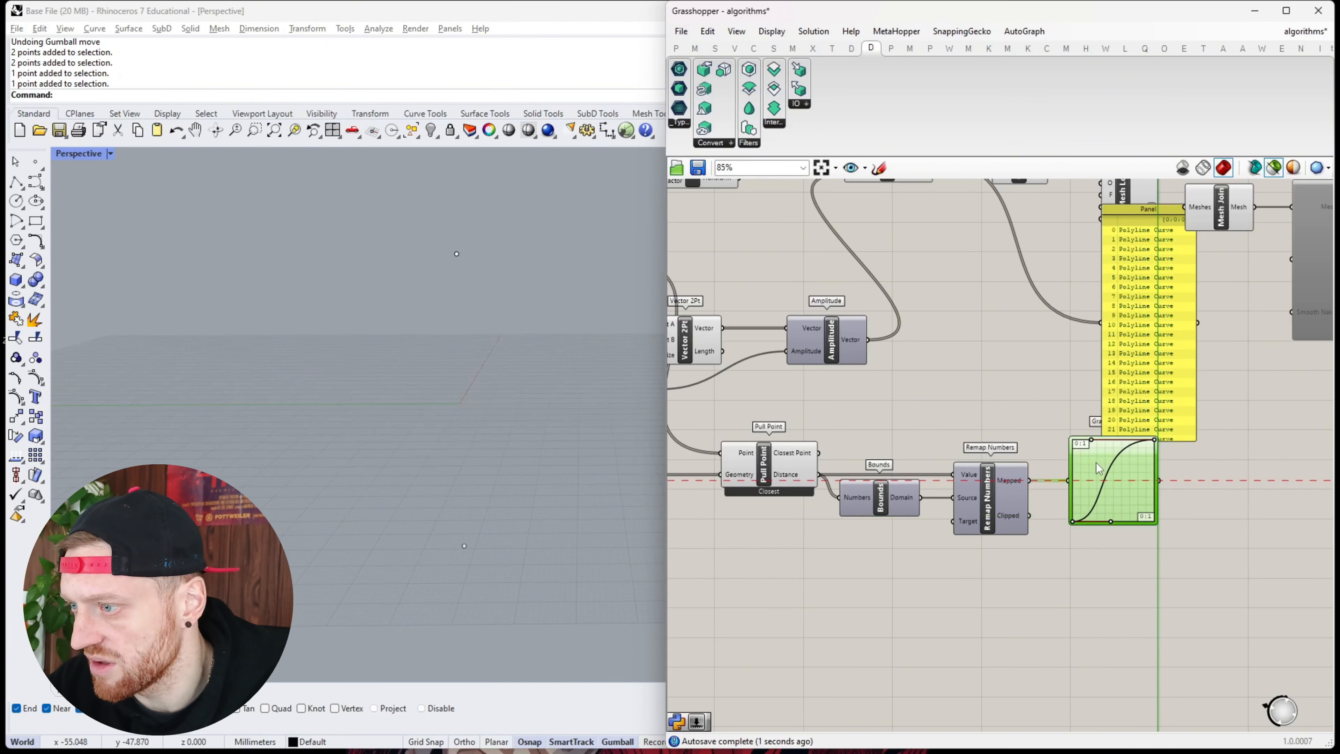
pyautogui.moveTo(1179, 485); pyautogui.dragTo(1098, 520, button='right')
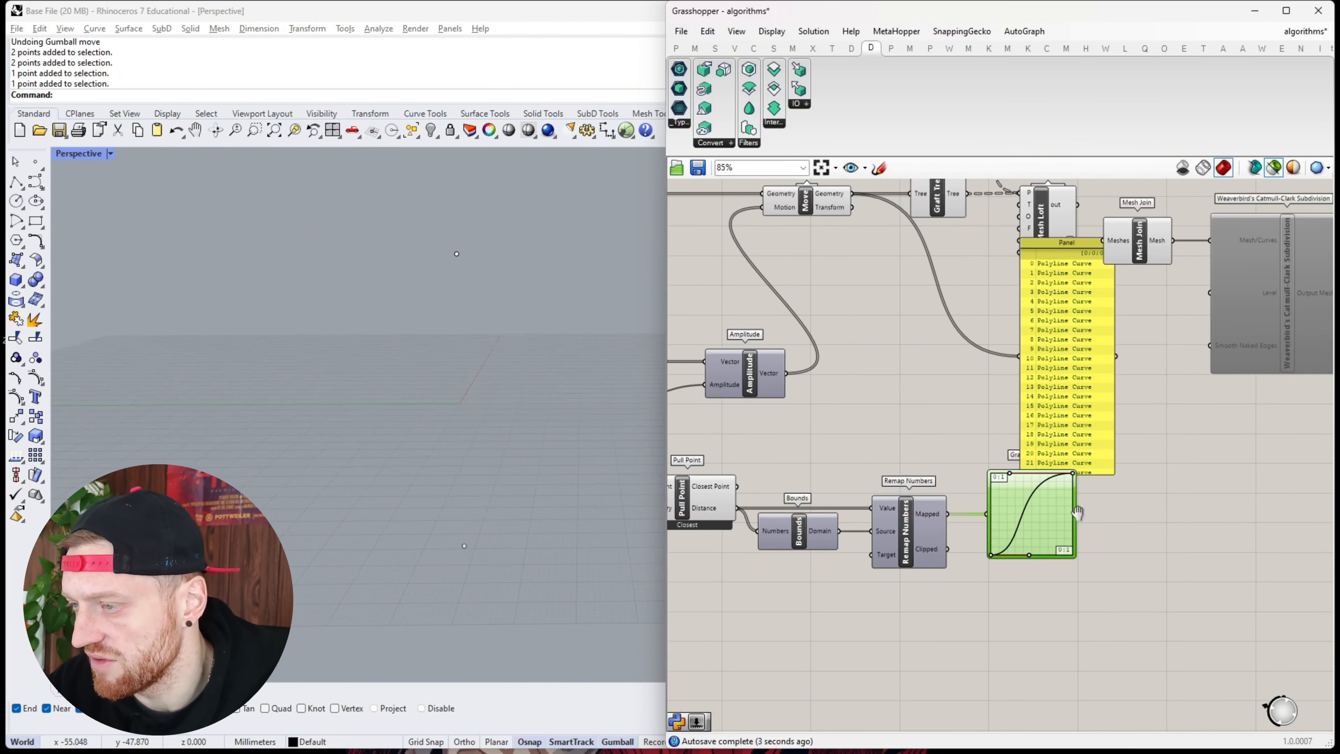
pyautogui.moveTo(1082, 439); pyautogui.dragTo(1166, 448)
pyautogui.moveTo(1033, 457); pyautogui.dragTo(1228, 506, button='right')
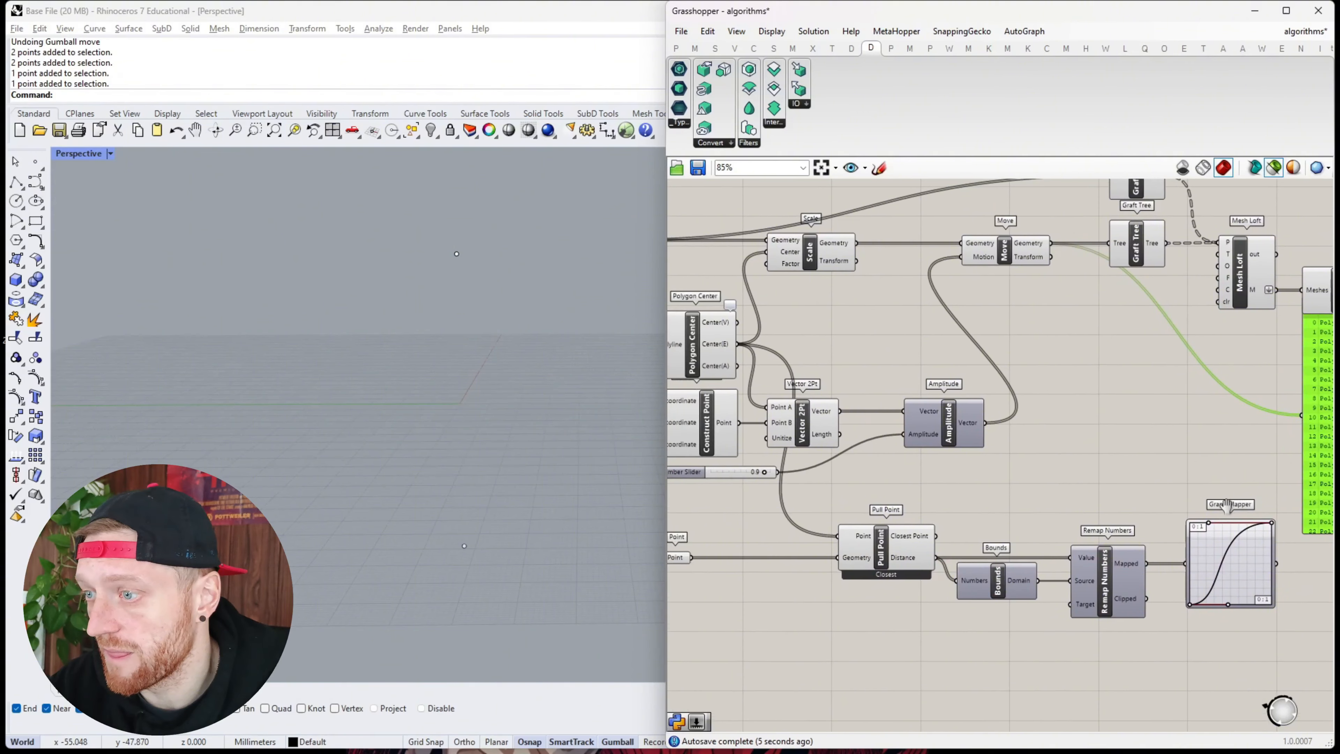
pyautogui.scroll(-2, 1226, 512)
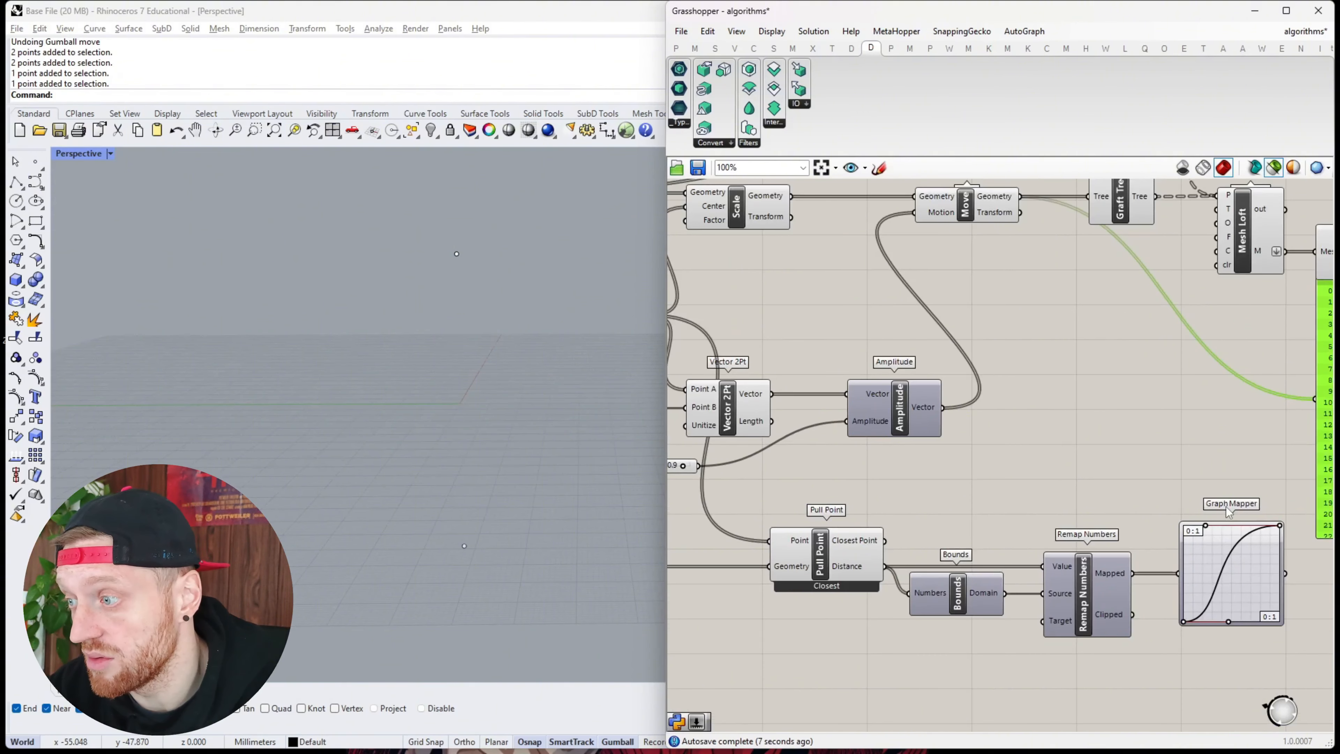
pyautogui.scroll(2, 877, 393)
pyautogui.moveTo(862, 396)
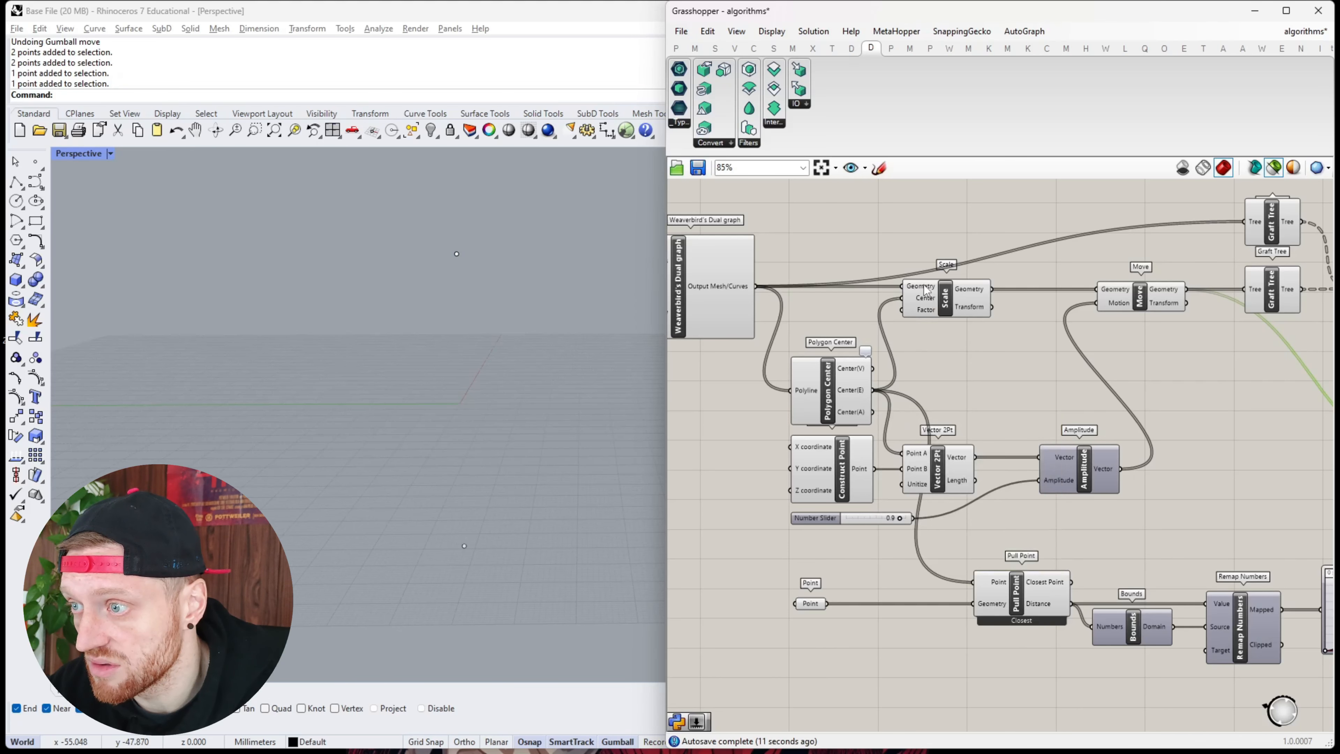
pyautogui.moveTo(1242, 607); pyautogui.dragTo(1028, 576, button='right')
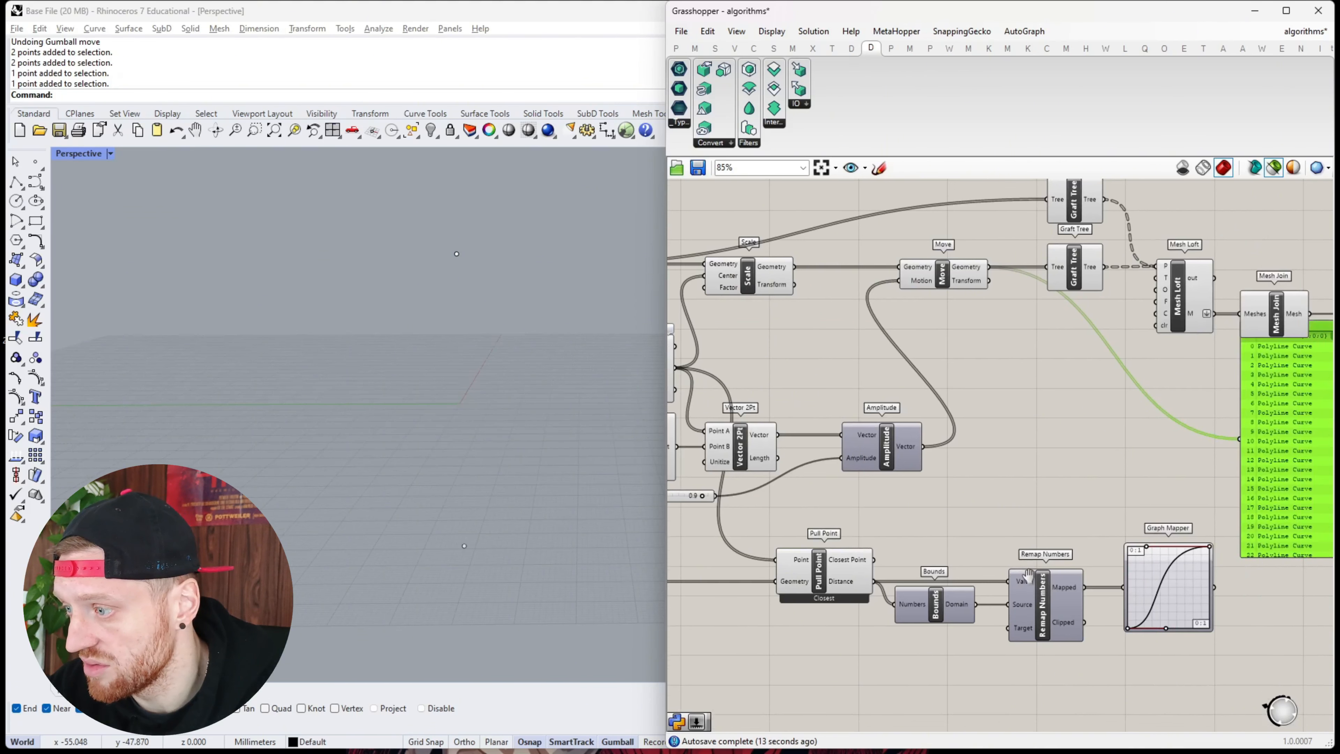
pyautogui.doubleClick(1245, 603)
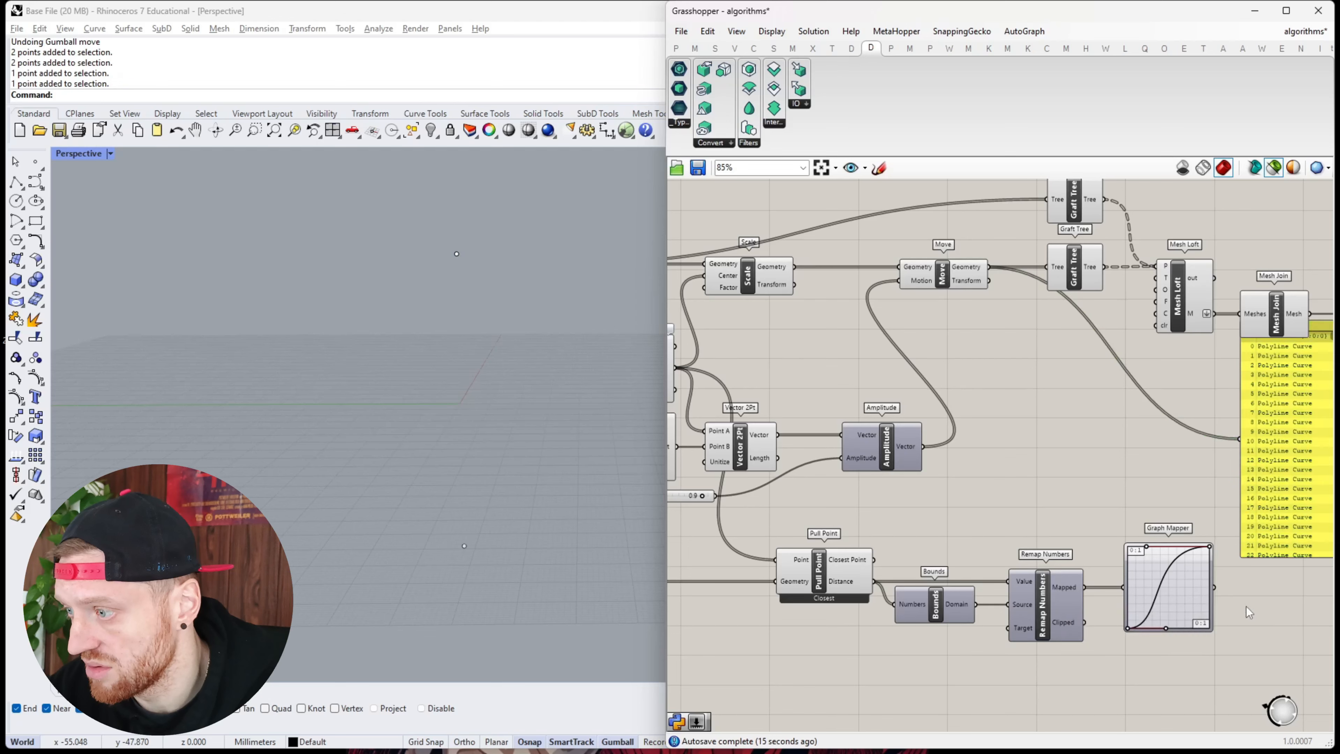
pyautogui.write('panel')
pyautogui.press('Return')
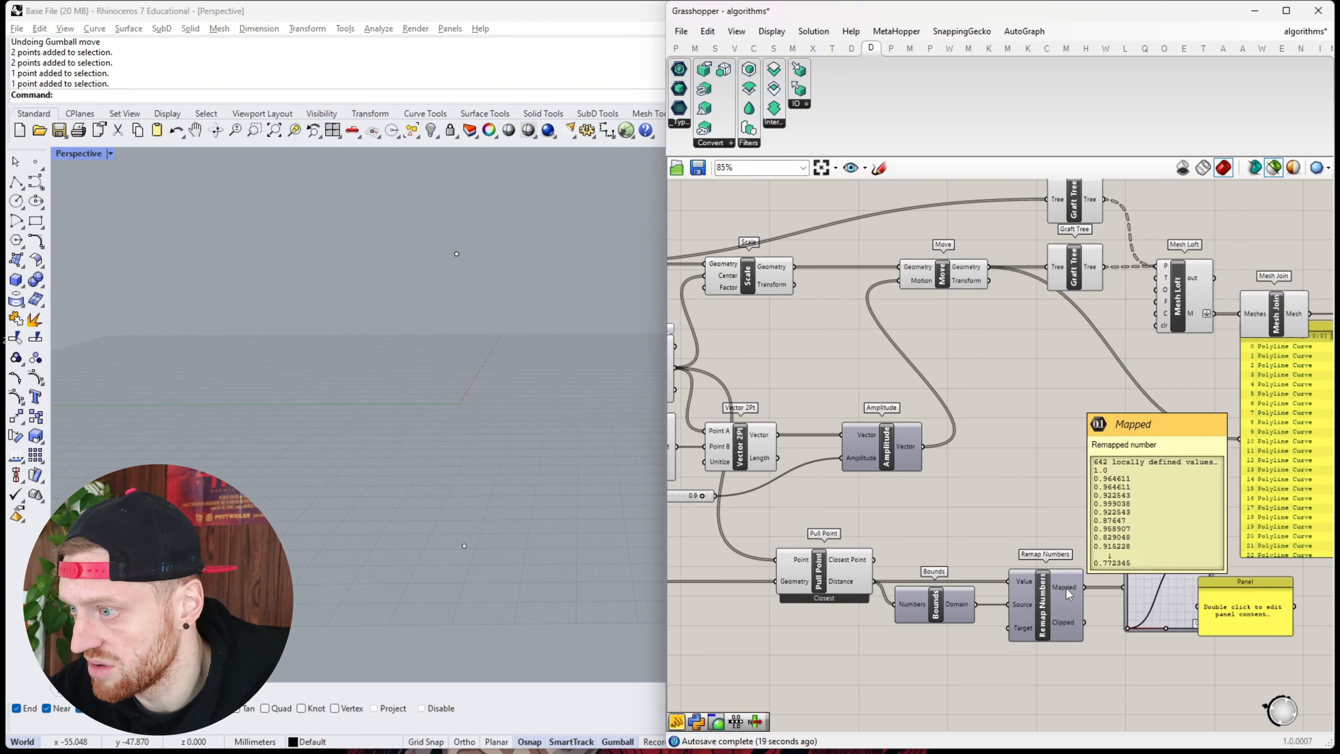
pyautogui.click(1222, 606)
pyautogui.press('Delete')
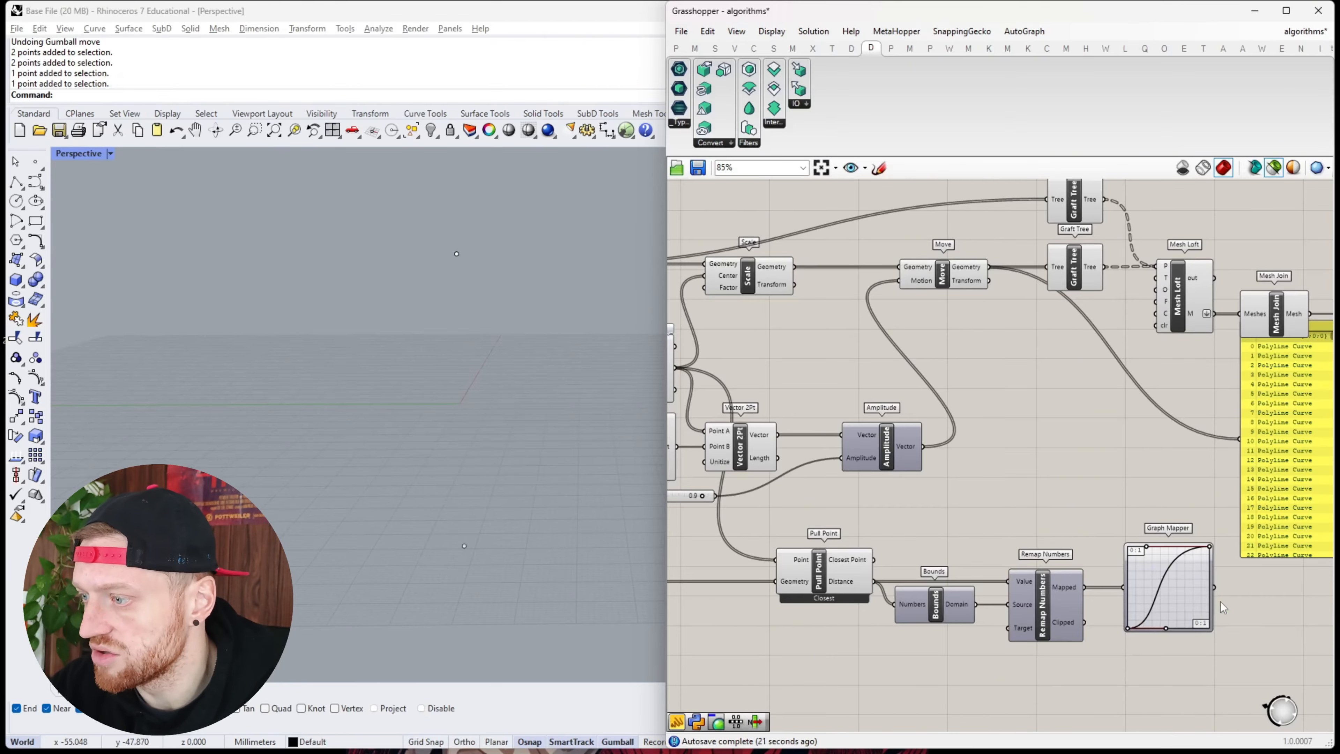
# Connect the Graph Mapper output to the Scale component's Factor input
pyautogui.moveTo(949, 361); pyautogui.dragTo(719, 303)
pyautogui.moveTo(789, 256)
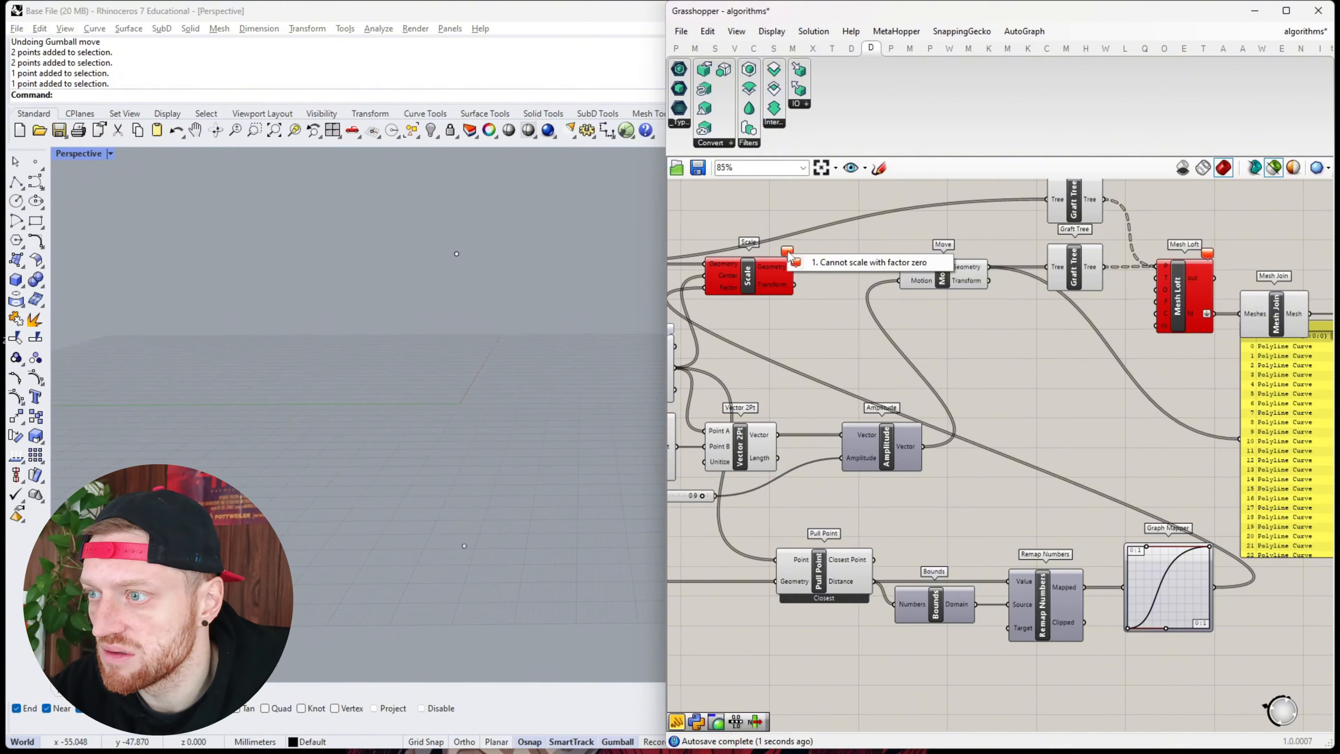
# Set the lower X and Y limits of the Graph Mapper's domains to 0.1
pyautogui.scroll(3, 1172, 643)
pyautogui.moveTo(1145, 591); pyautogui.dragTo(883, 524, button='right')
pyautogui.scroll(-6, 982, 537)
pyautogui.scroll(4, 861, 514)
pyautogui.scroll(2, 940, 561)
pyautogui.scroll(-3, 934, 531)
pyautogui.scroll(2, 1018, 527)
pyautogui.doubleClick(1018, 527)
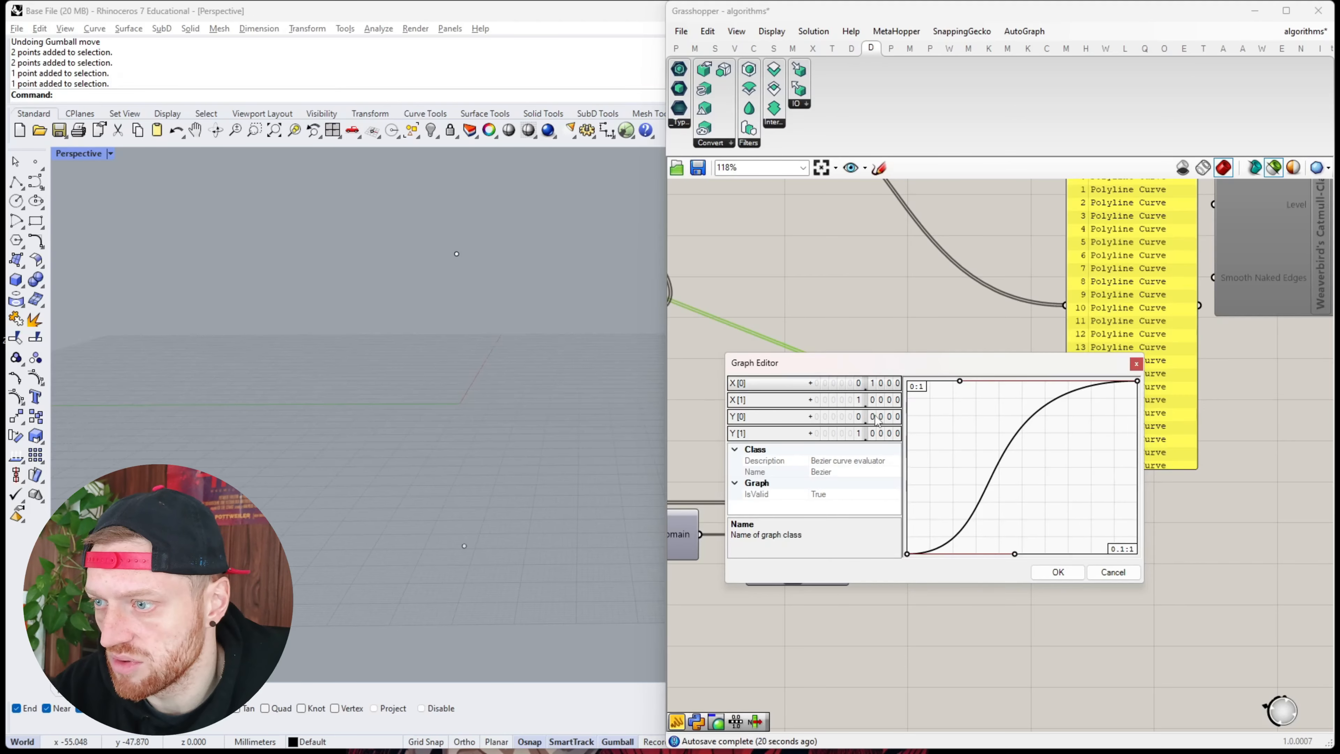
pyautogui.moveTo(874, 414); pyautogui.dragTo(876, 408)
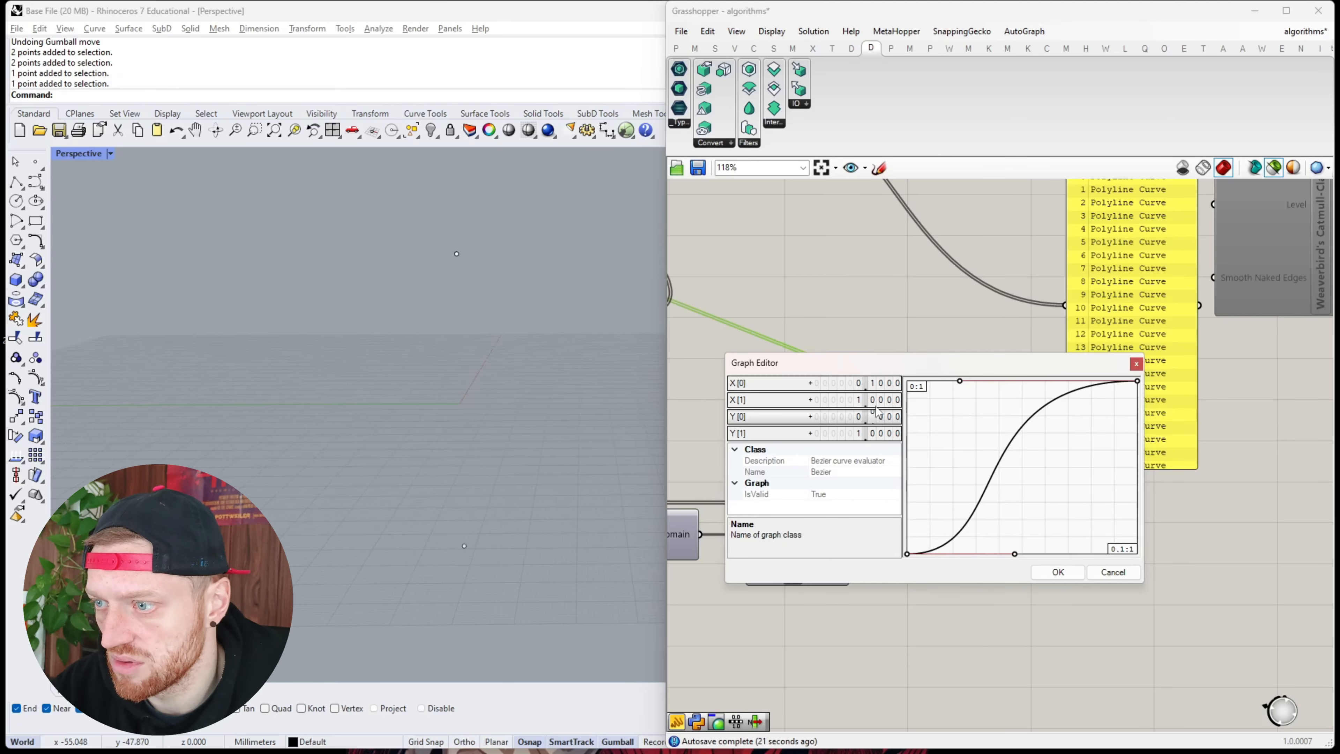
pyautogui.click(1071, 576)
# Preview the Scale component's output and examine how the hexagon sizes vary between the sphere's poles and equator
pyautogui.scroll(-5, 1071, 522)
pyautogui.scroll(4, 944, 375)
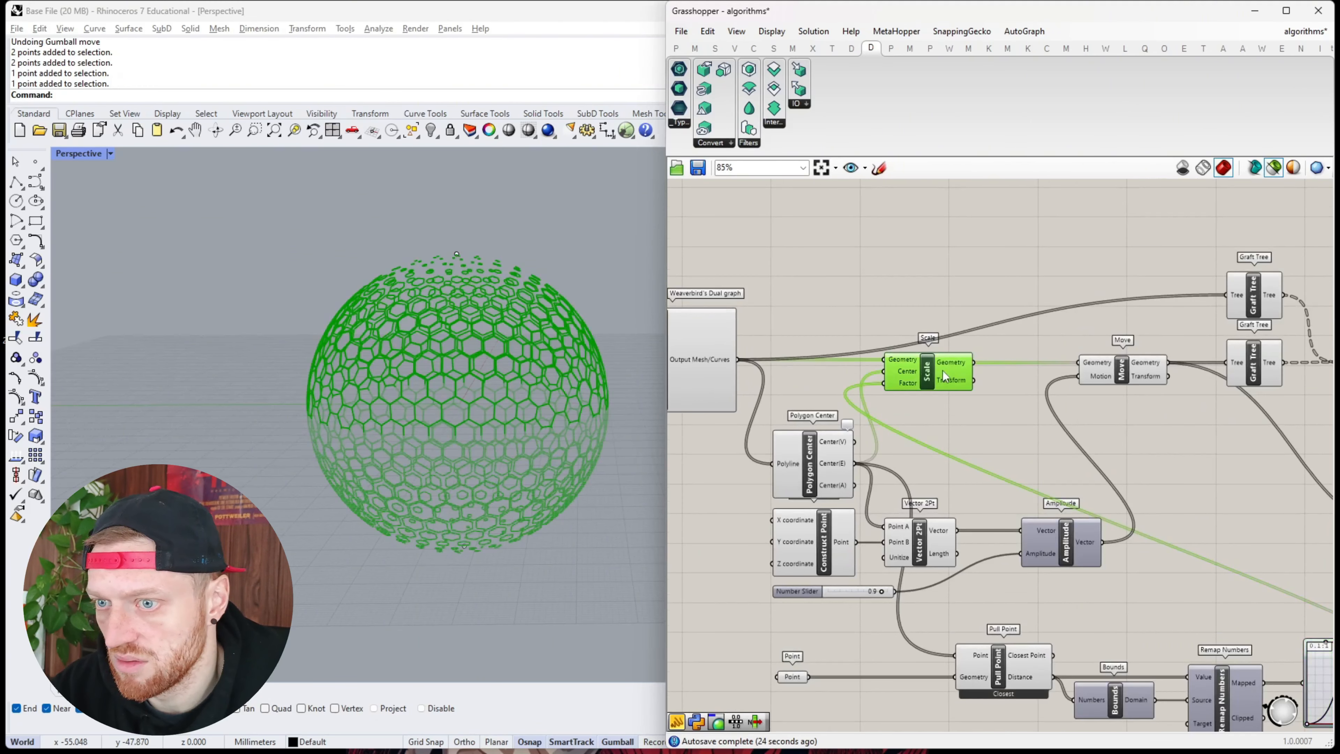
pyautogui.scroll(-3, 458, 408)
pyautogui.scroll(5, 460, 408)
pyautogui.moveTo(465, 407)
pyautogui.mouseDown(button='right')
pyautogui.moveTo(457, 275)
pyautogui.moveTo(470, 531)
pyautogui.moveTo(462, 397)
pyautogui.mouseUp(button='right')
pyautogui.scroll(3, 448, 221)
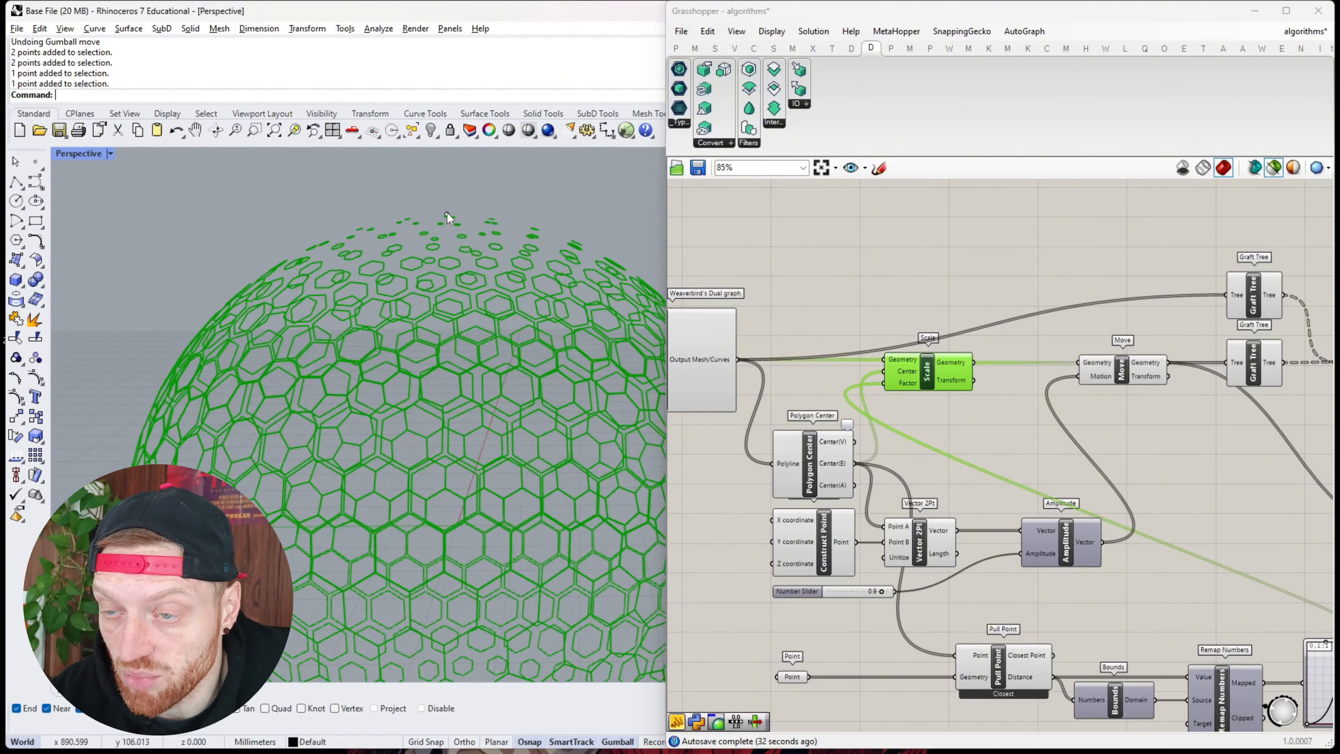
pyautogui.scroll(-5, 466, 507)
pyautogui.scroll(5, 446, 502)
pyautogui.moveTo(446, 502)
pyautogui.mouseDown(button='right')
pyautogui.moveTo(453, 338)
pyautogui.moveTo(443, 493)
pyautogui.mouseUp(button='right')
pyautogui.scroll(-6, 444, 492)
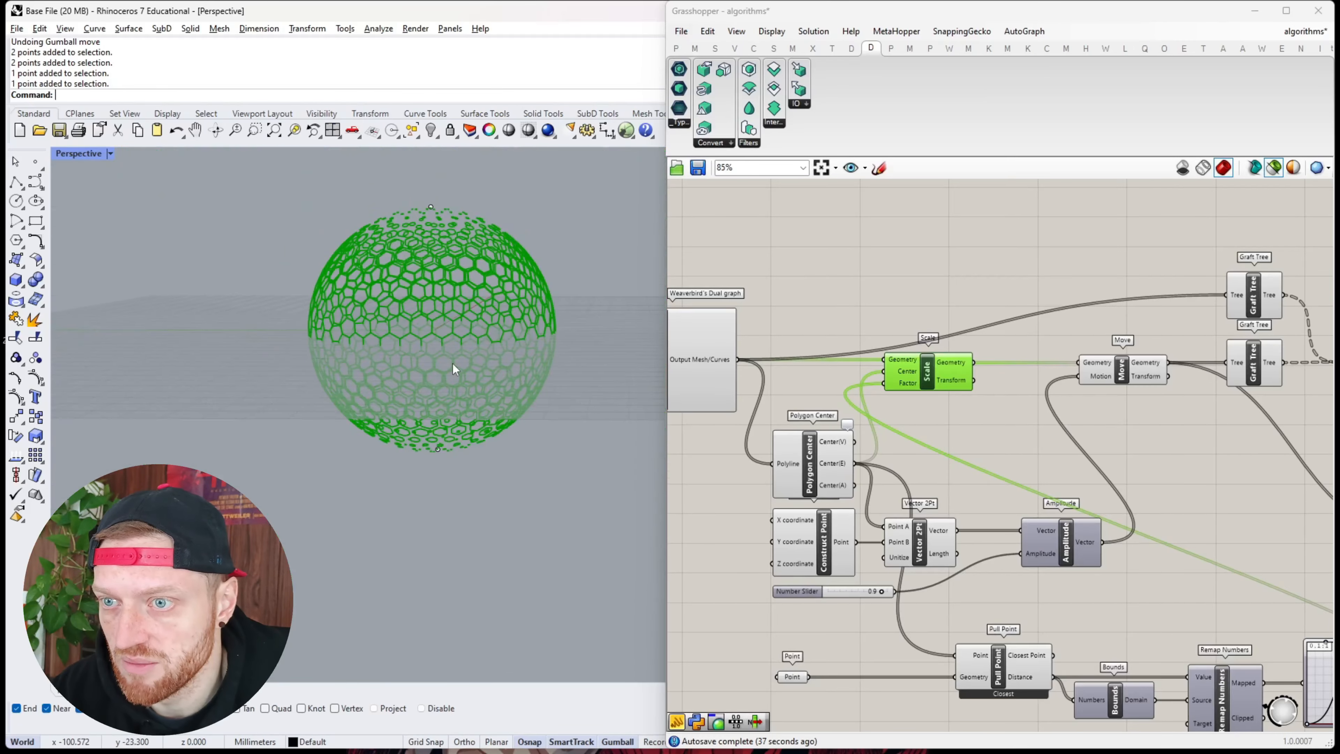
pyautogui.moveTo(452, 364); pyautogui.dragTo(445, 323, button='right')
# Lower the upper Bezier handle in the Graph Mapper to soften the curve near its upper end
pyautogui.scroll(-4, 829, 432)
pyautogui.scroll(8, 1108, 571)
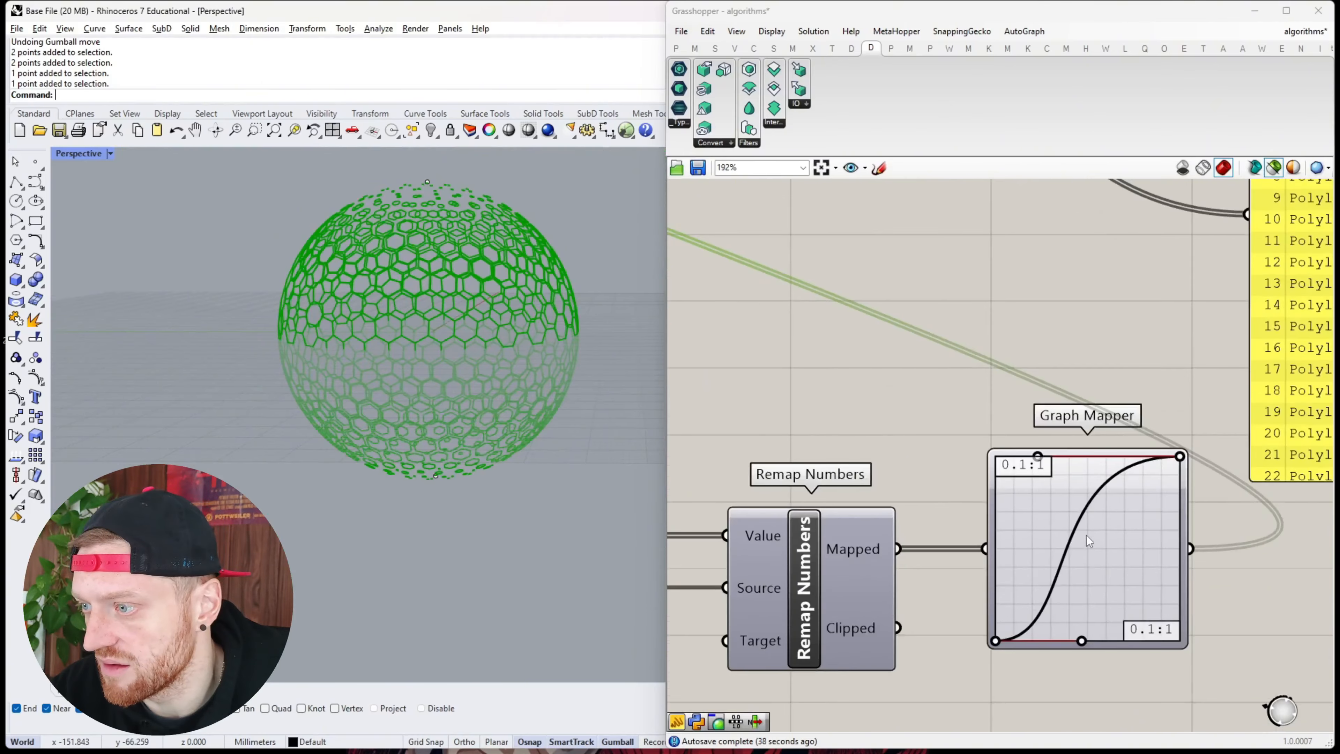
pyautogui.moveTo(1038, 456); pyautogui.dragTo(1041, 491)
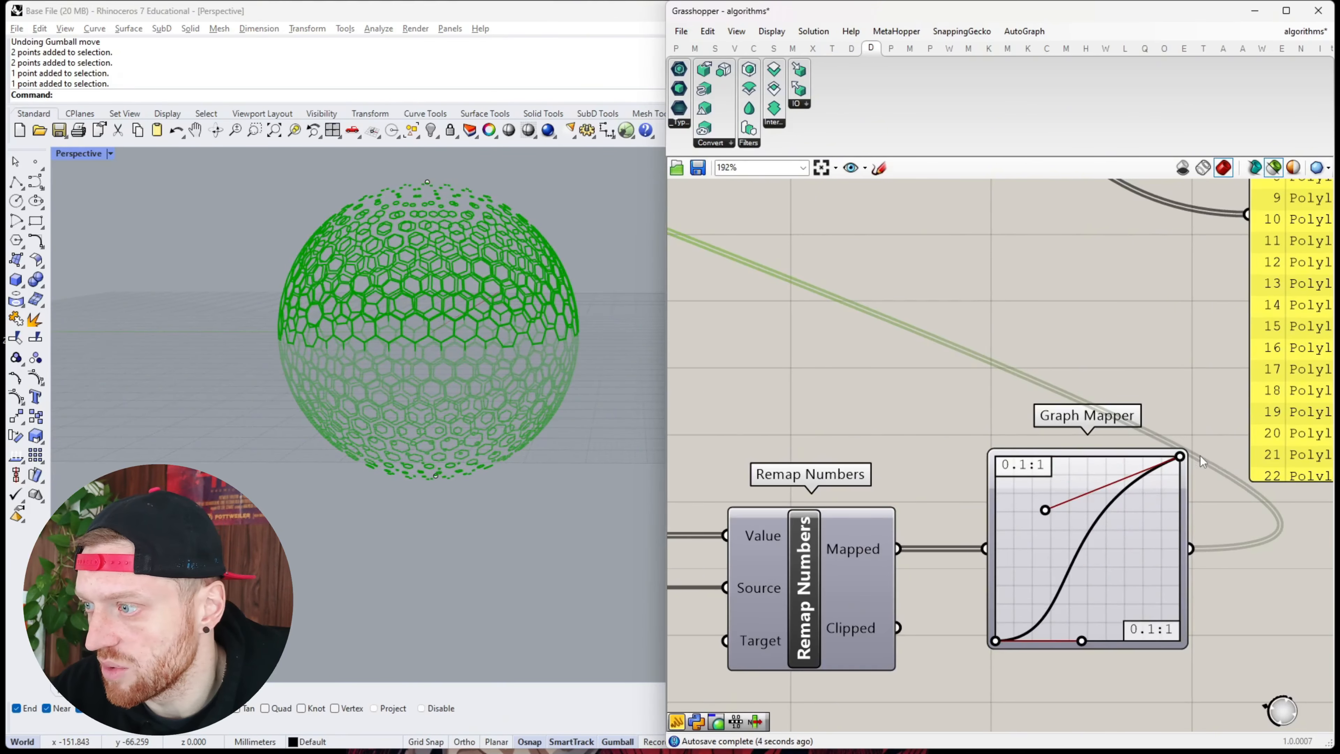
# Lower the upper end point of the Graph Mapper's Bezier curve to reduce the largest scale factors
pyautogui.moveTo(1180, 457); pyautogui.dragTo(1178, 524)
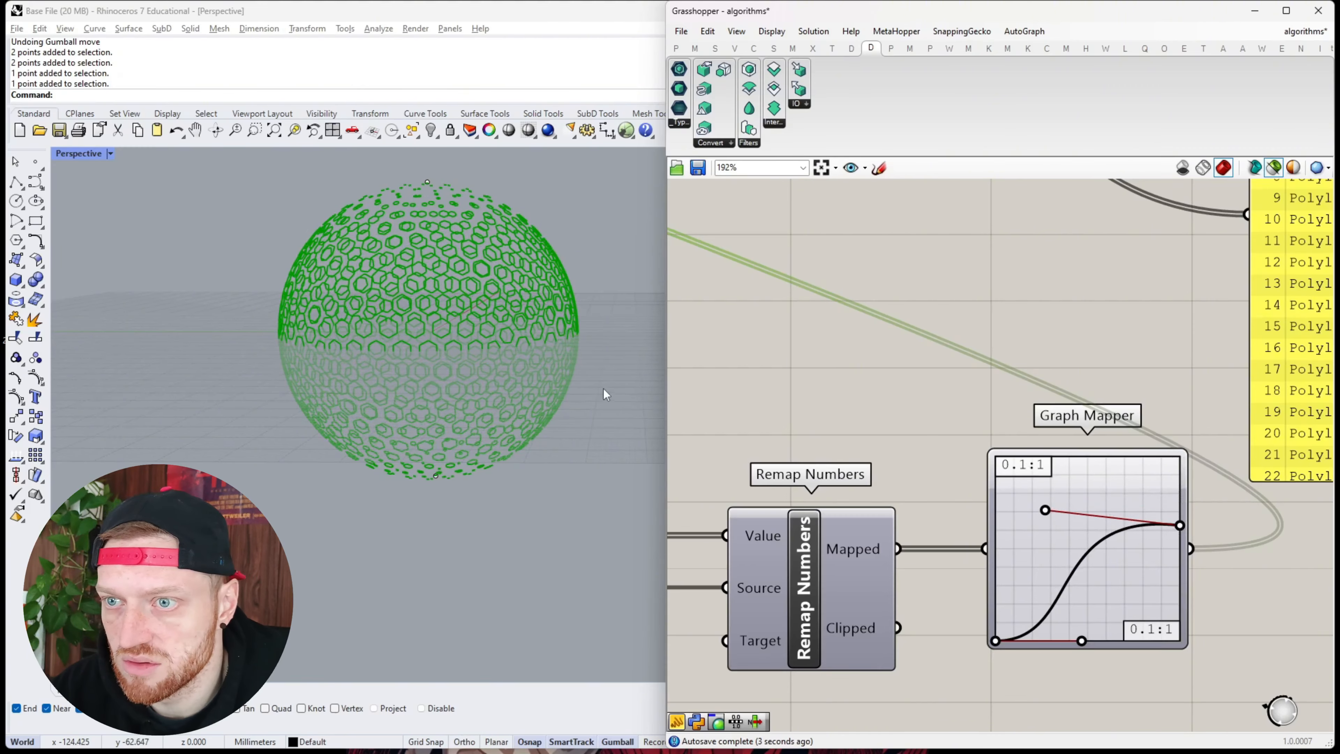
pyautogui.scroll(-6, 603, 389)
pyautogui.scroll(6, 505, 344)
pyautogui.scroll(2, 1016, 641)
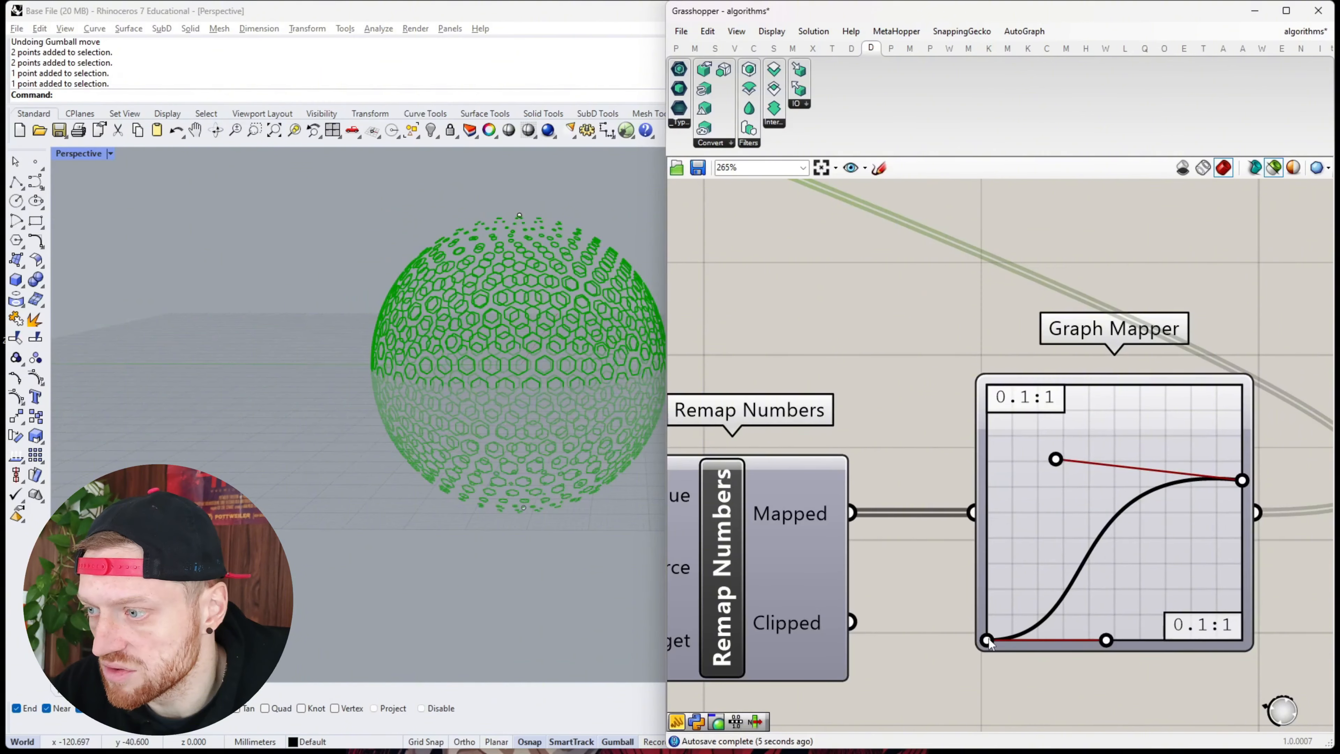
# Raise the lower start point of the Graph Mapper's Bezier curve and extend its handle toward the curve's far end
pyautogui.moveTo(988, 640); pyautogui.dragTo(977, 609)
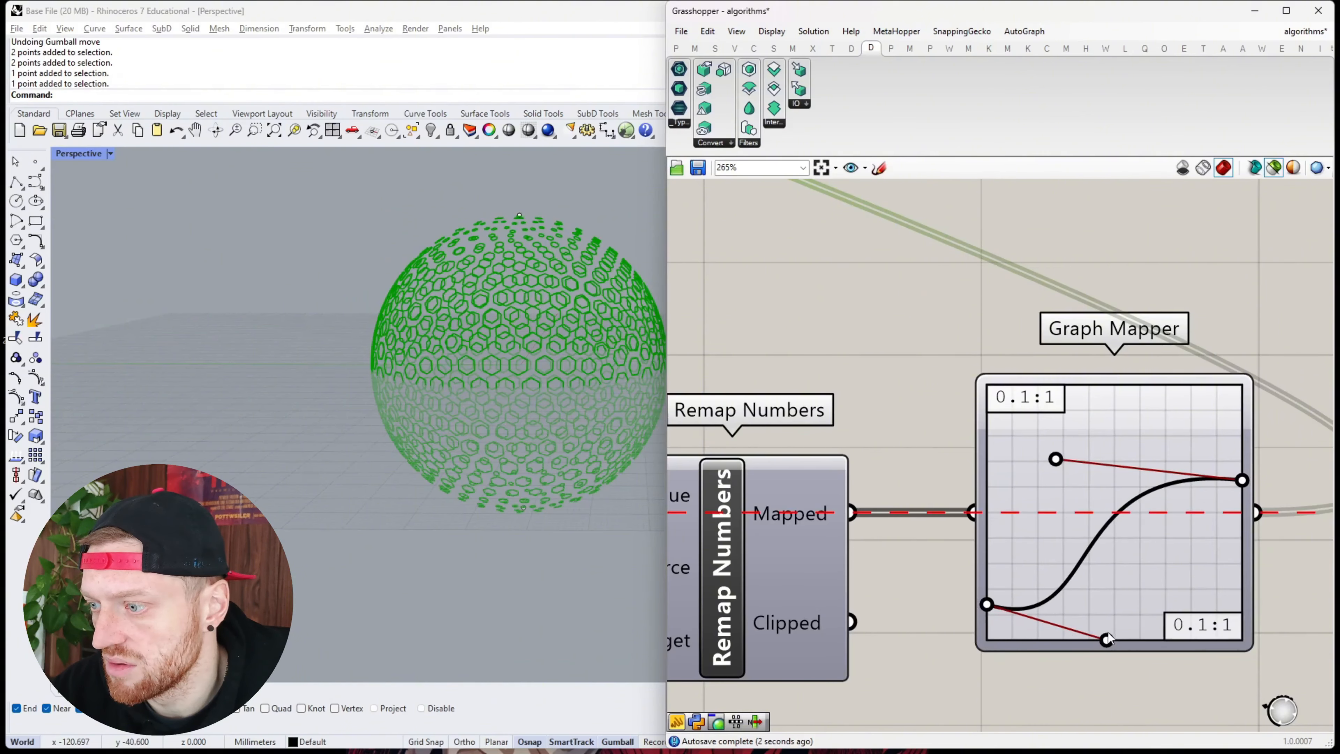
pyautogui.moveTo(1108, 637); pyautogui.dragTo(1110, 620)
pyautogui.moveTo(1064, 577); pyautogui.dragTo(1163, 592)
pyautogui.scroll(-7, 386, 392)
pyautogui.scroll(7, 406, 397)
pyautogui.moveTo(411, 399); pyautogui.dragTo(439, 385, button='right')
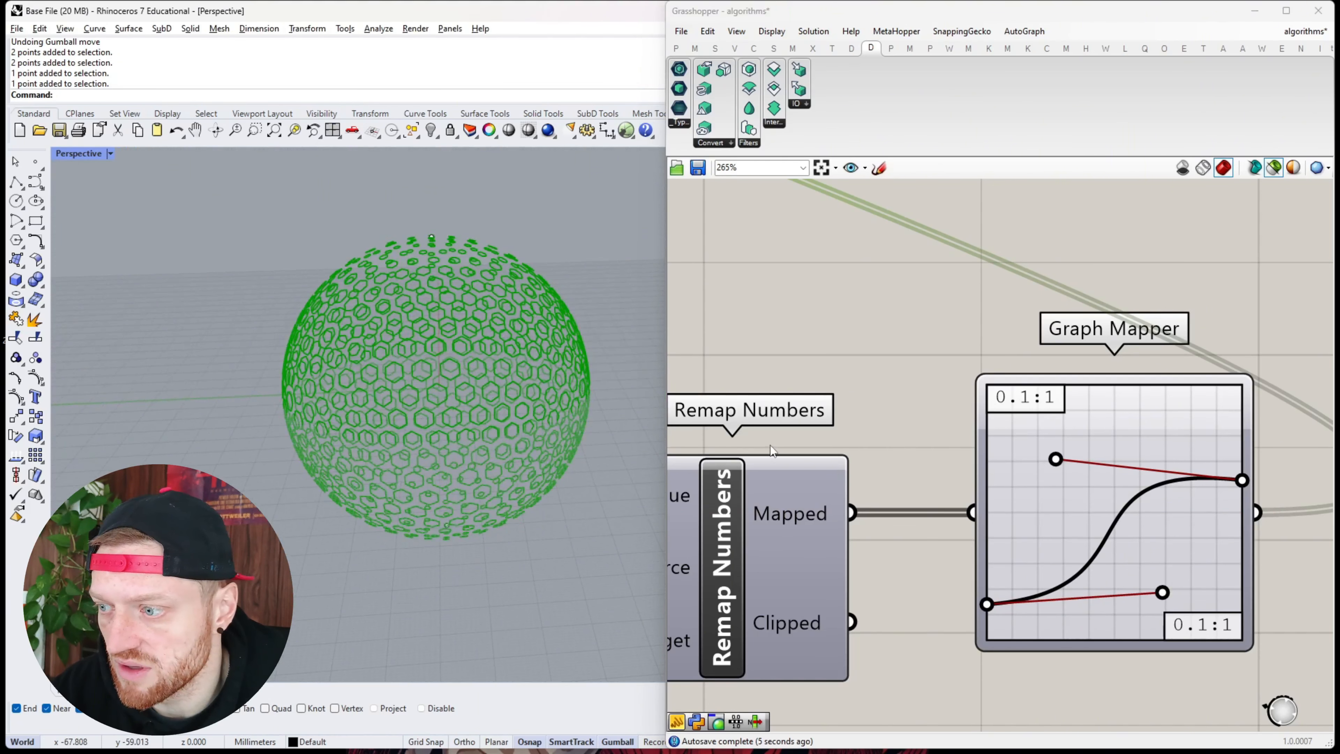
# Refine the Bezier curve by lowering its start point and lower handle and moving the upper handle to the graph's upper edge
pyautogui.moveTo(990, 607); pyautogui.dragTo(988, 618)
pyautogui.moveTo(1058, 461); pyautogui.dragTo(1121, 336)
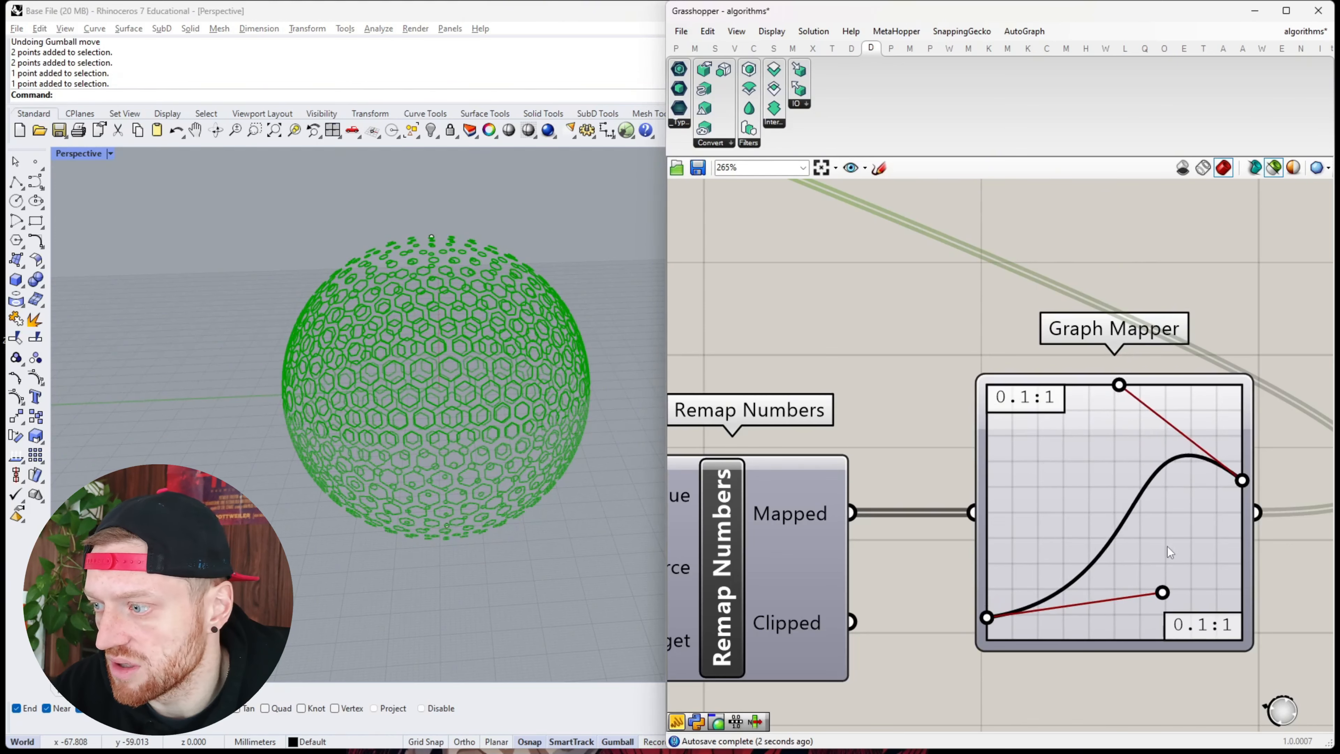
pyautogui.moveTo(1160, 592); pyautogui.dragTo(1161, 639)
pyautogui.scroll(-6, 904, 455)
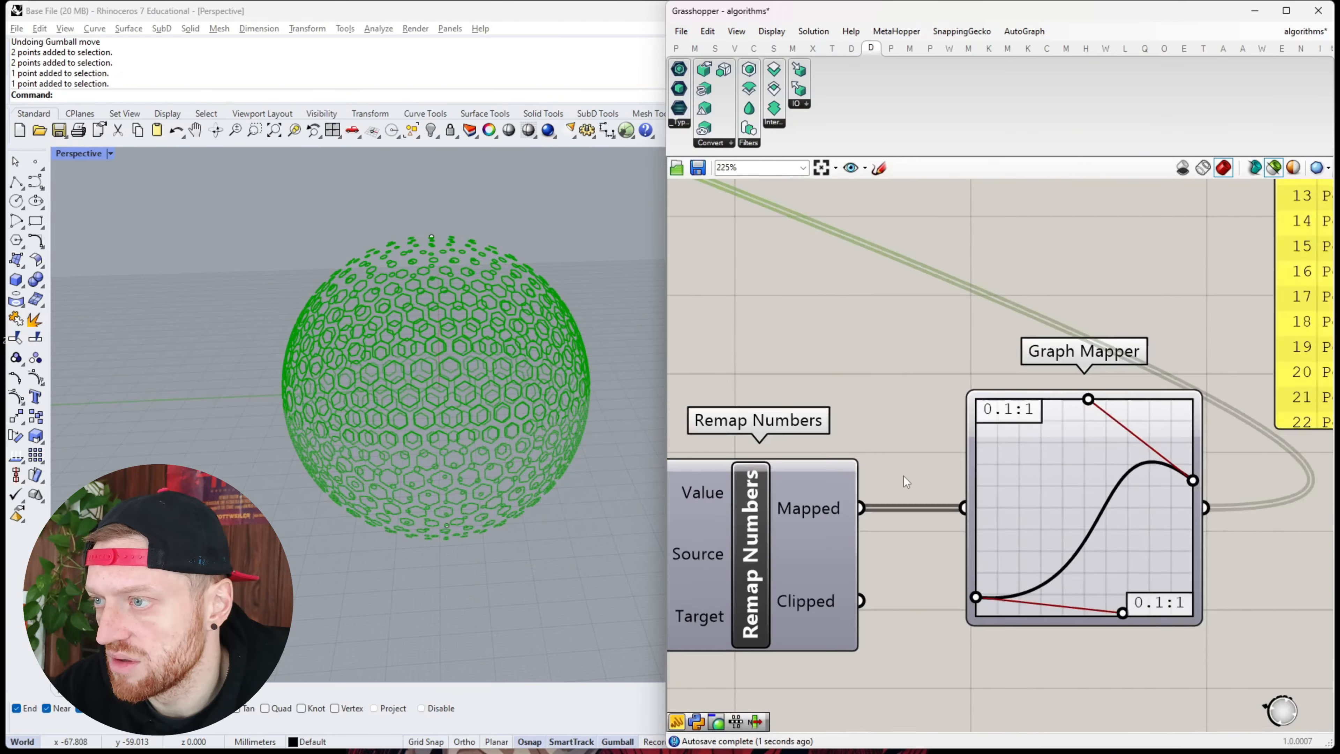
# Preview the Mesh Join component's output and examine how the lofted cell openings vary around the sphere
pyautogui.click(1014, 285)
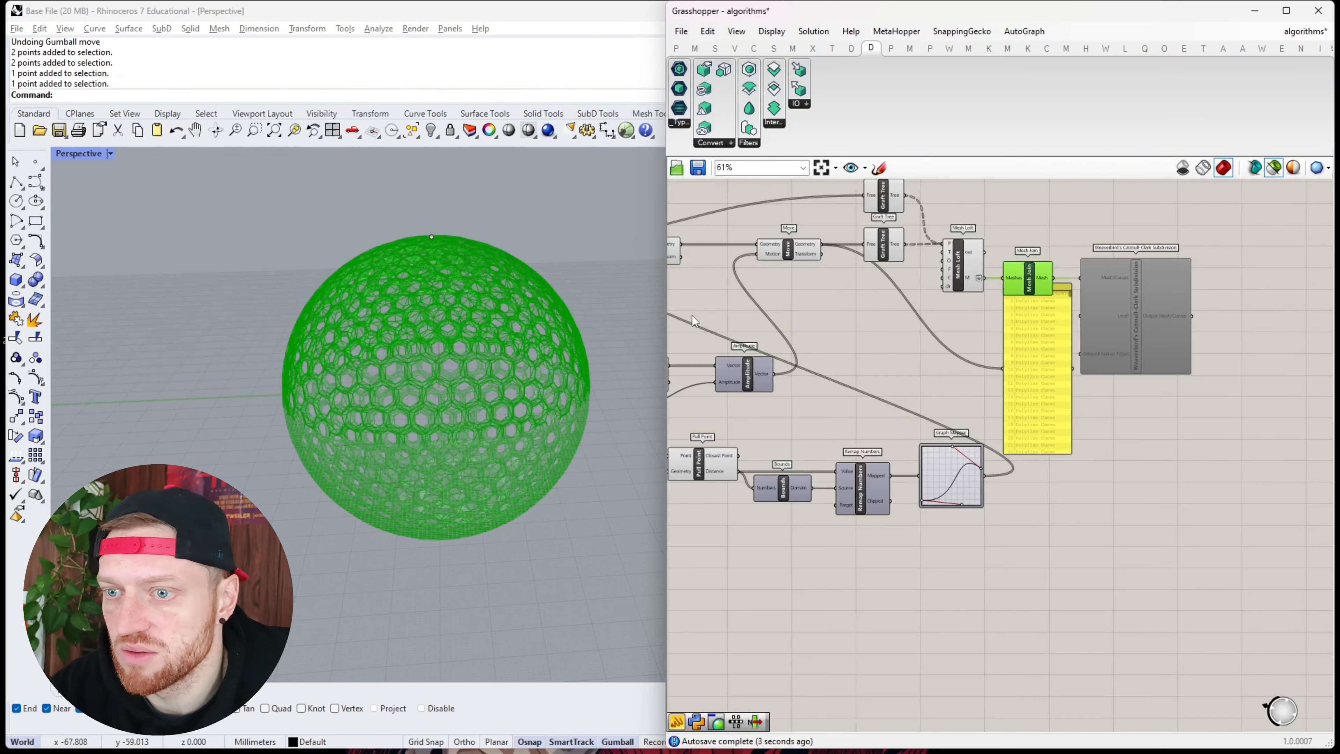
pyautogui.scroll(-5, 448, 338)
pyautogui.scroll(8, 448, 338)
pyautogui.scroll(-3, 458, 432)
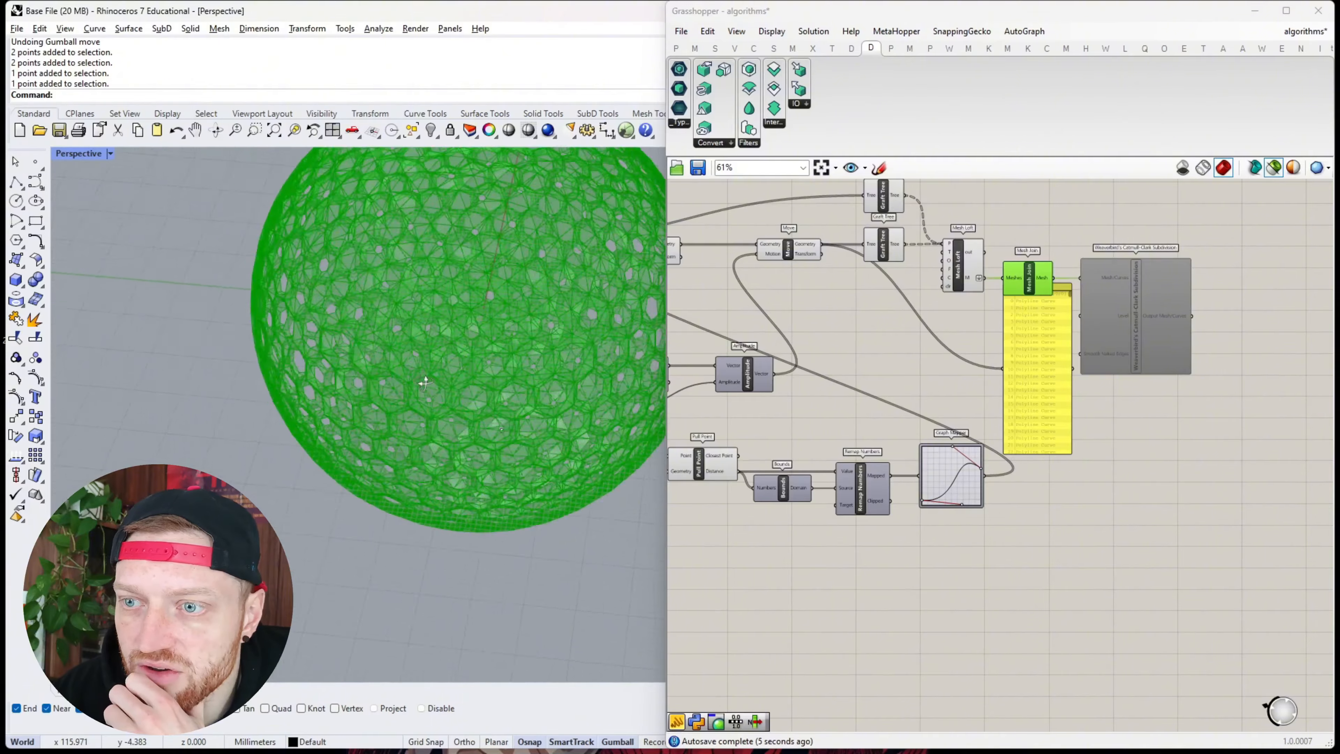
pyautogui.scroll(-6, 368, 317)
pyautogui.scroll(9, 444, 353)
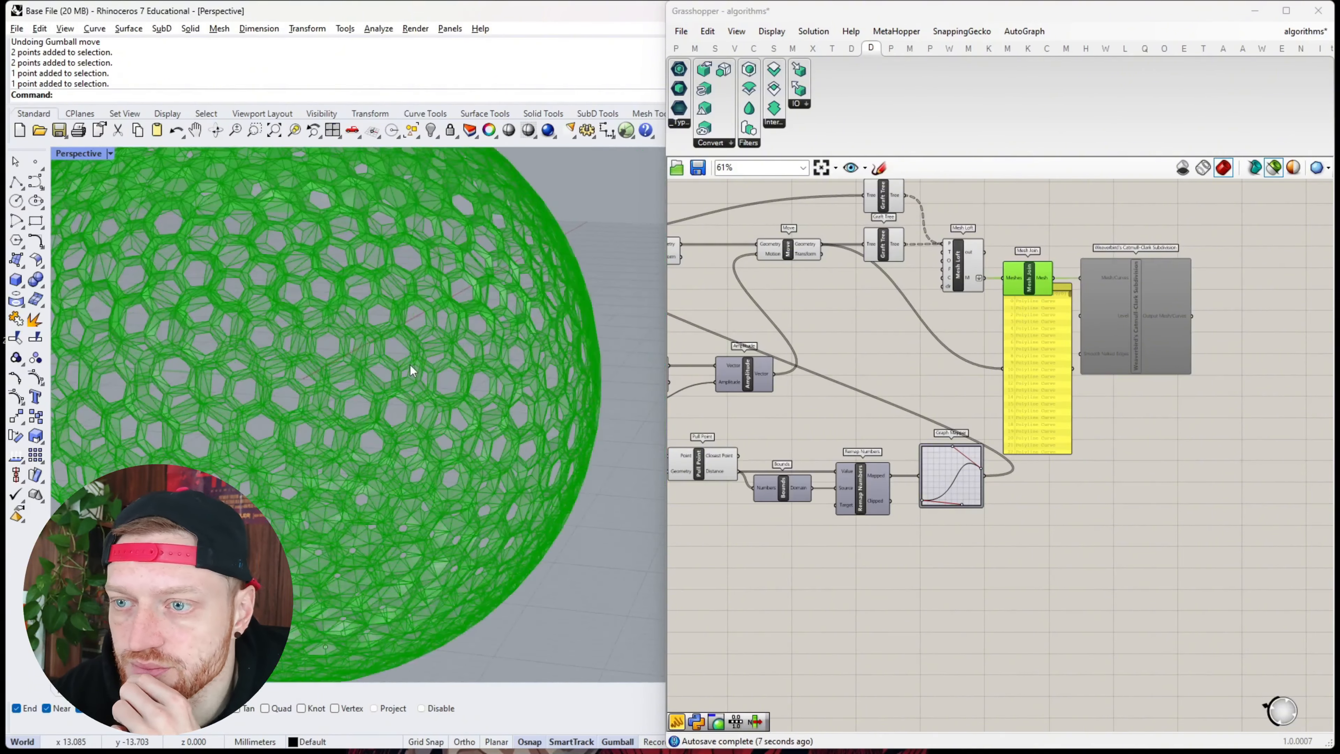
pyautogui.moveTo(410, 364); pyautogui.dragTo(385, 260, button='right')
pyautogui.scroll(-8, 368, 362)
pyautogui.scroll(5, 368, 361)
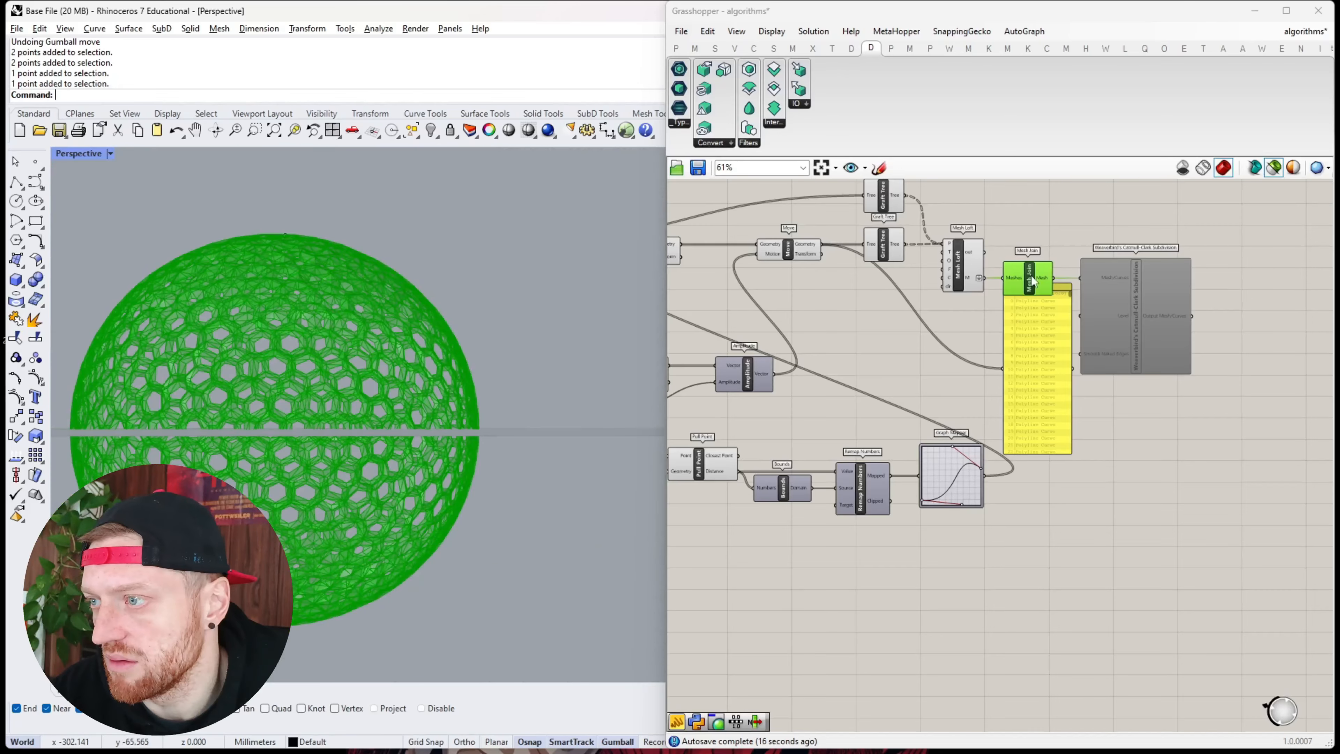
# Bake the Mesh Join result into Rhino with the default attributes
pyautogui.rightClick(1031, 276)
pyautogui.click(1062, 335)
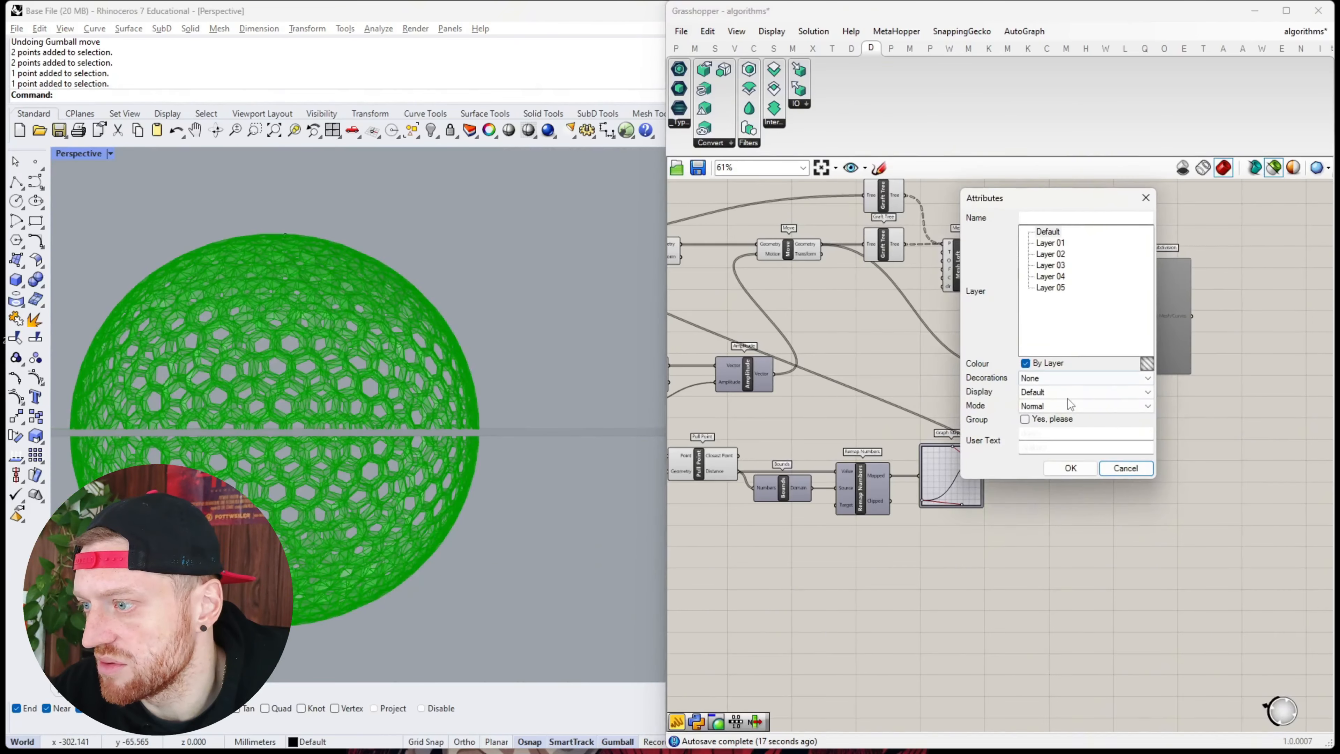
pyautogui.click(1069, 469)
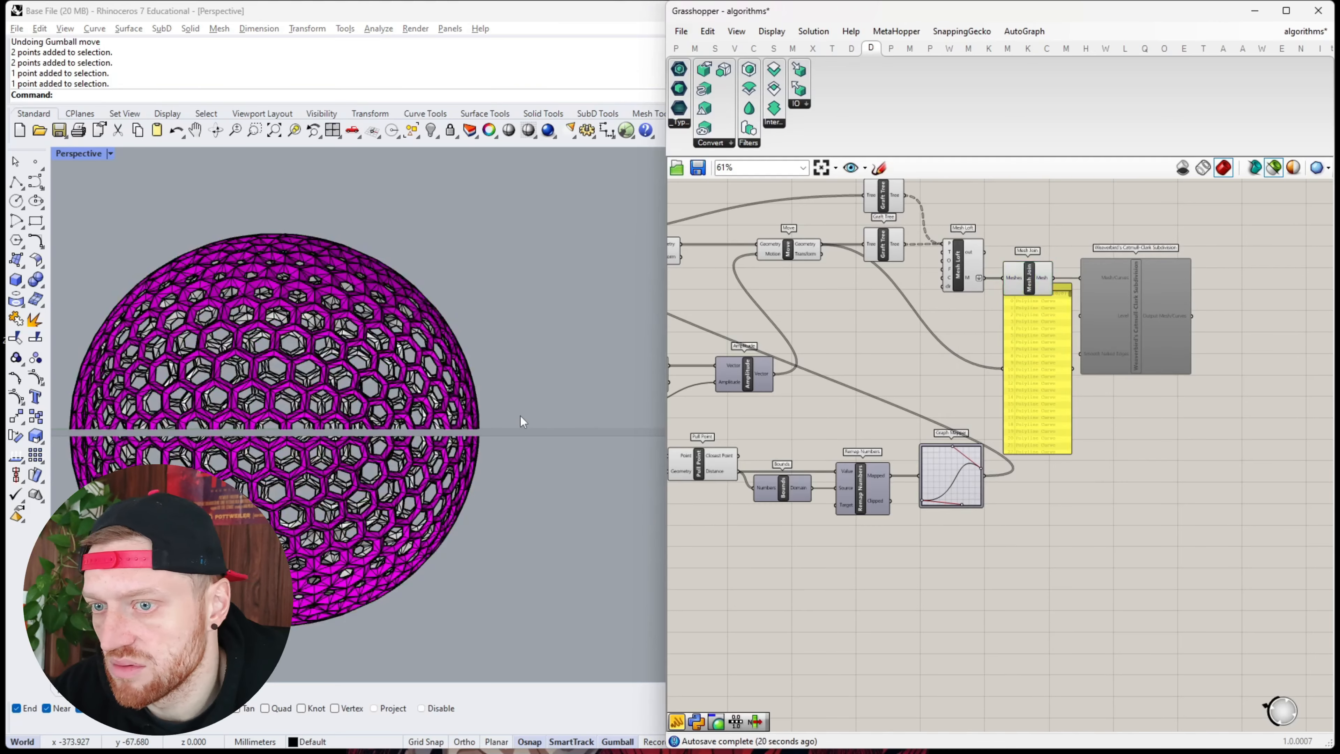
# Switch the Perspective viewport to Rendered display and inspect the baked sphere's openings from several sides
pyautogui.click(111, 154)
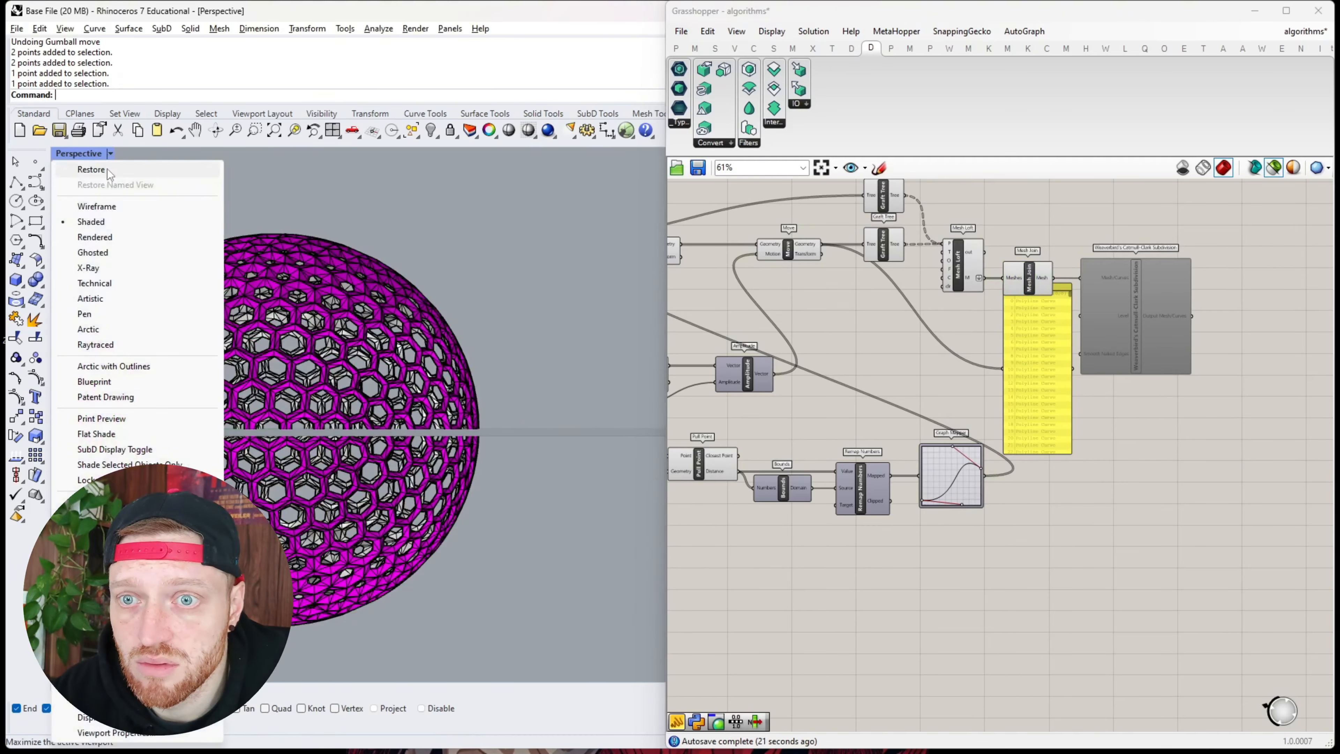
pyautogui.click(108, 237)
pyautogui.scroll(-8, 325, 224)
pyautogui.scroll(8, 305, 264)
pyautogui.moveTo(305, 265); pyautogui.dragTo(506, 378, button='right')
pyautogui.scroll(-7, 287, 330)
pyautogui.scroll(10, 279, 420)
pyautogui.scroll(-9, 279, 420)
pyautogui.scroll(-2, 809, 423)
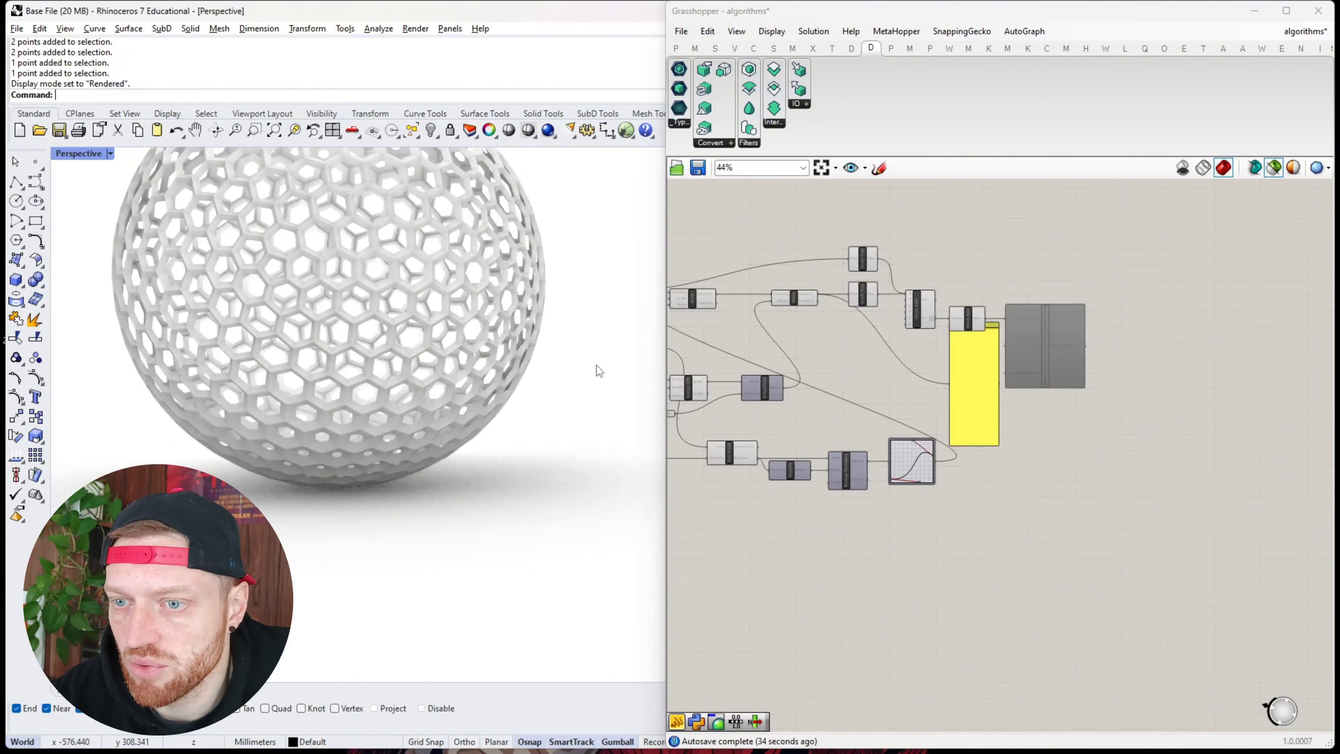
pyautogui.scroll(-5, 599, 370)
pyautogui.moveTo(599, 369); pyautogui.dragTo(368, 474, button='right')
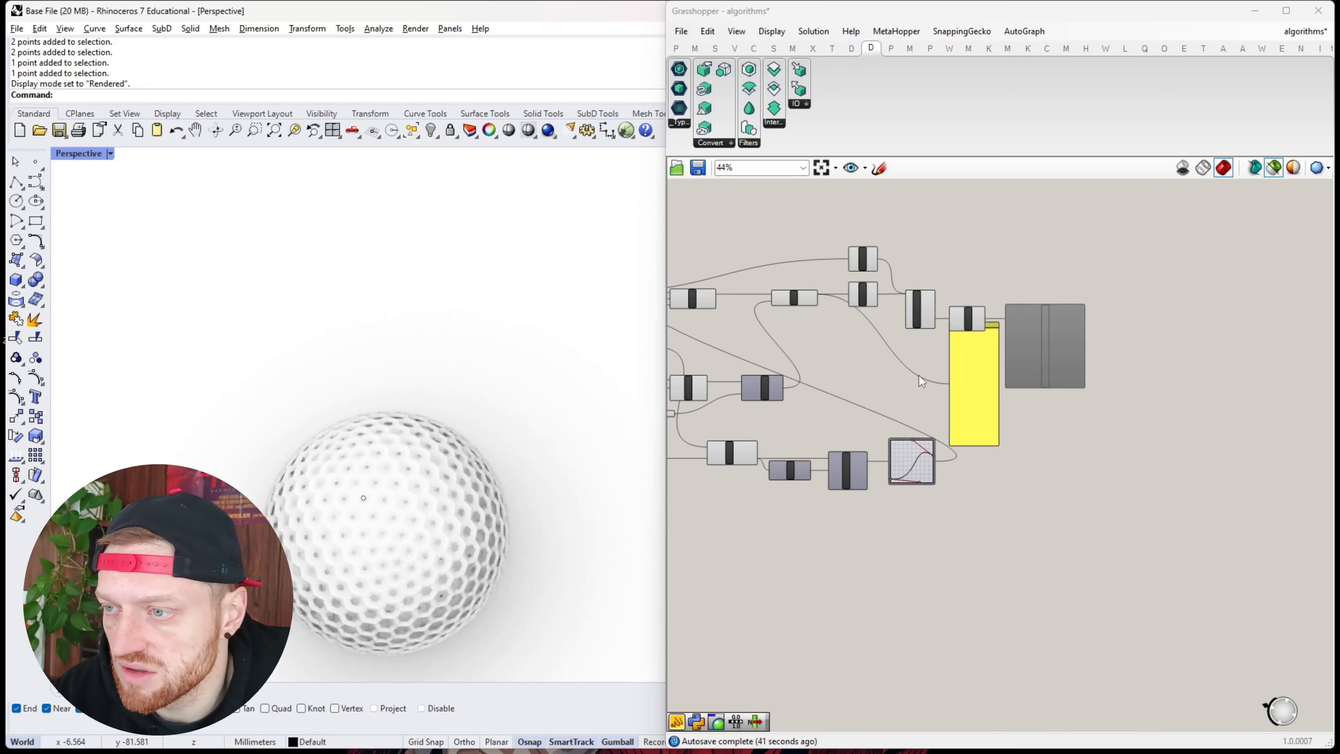
# Preview the Geodesic Dome and add a Mesh Sphere component below it on the canvas
pyautogui.scroll(-3, 921, 380)
pyautogui.scroll(3, 781, 340)
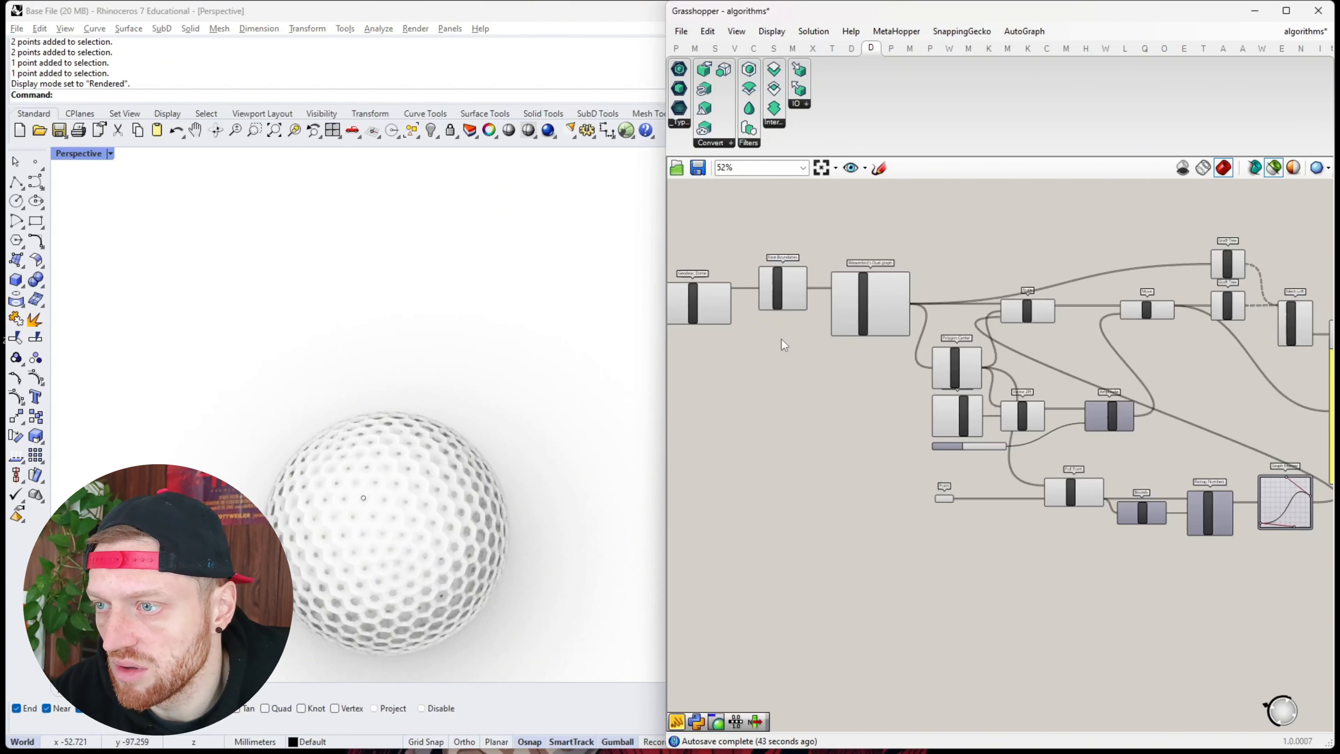
pyautogui.click(753, 306)
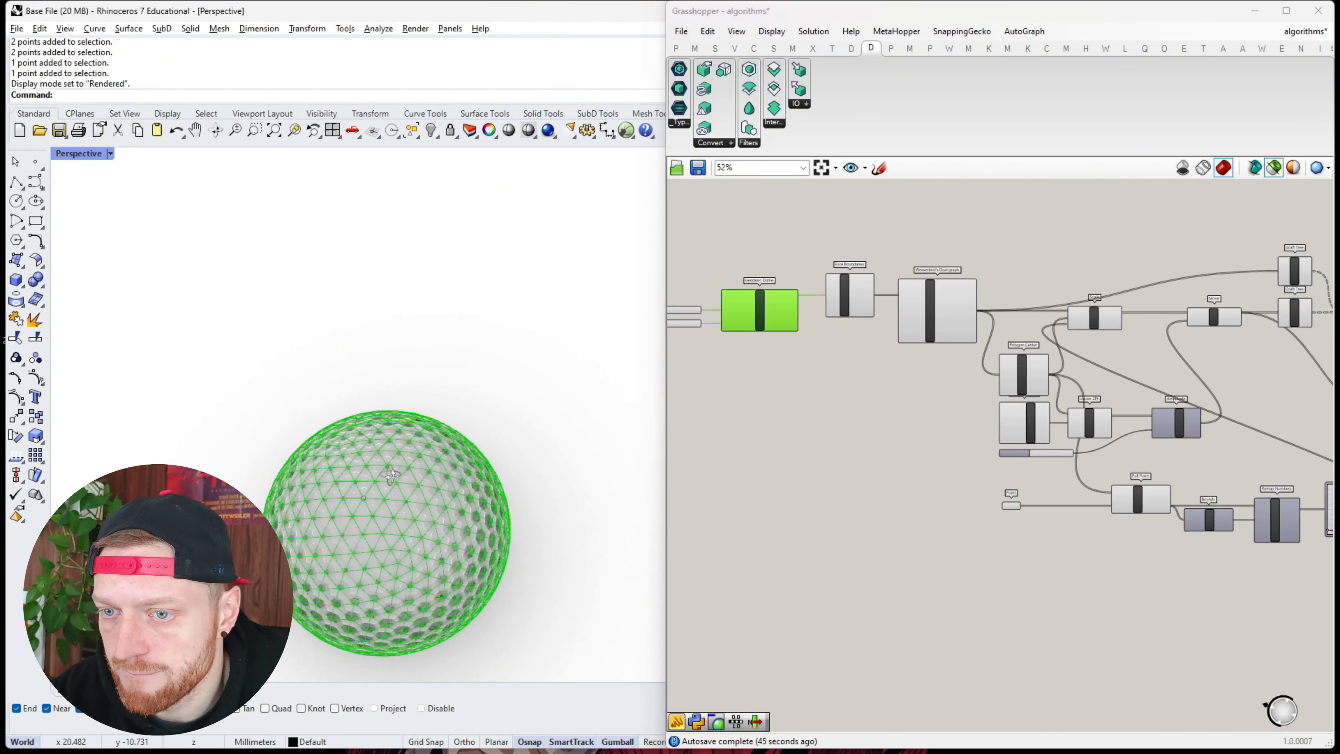
pyautogui.moveTo(816, 410); pyautogui.dragTo(778, 418, button='right')
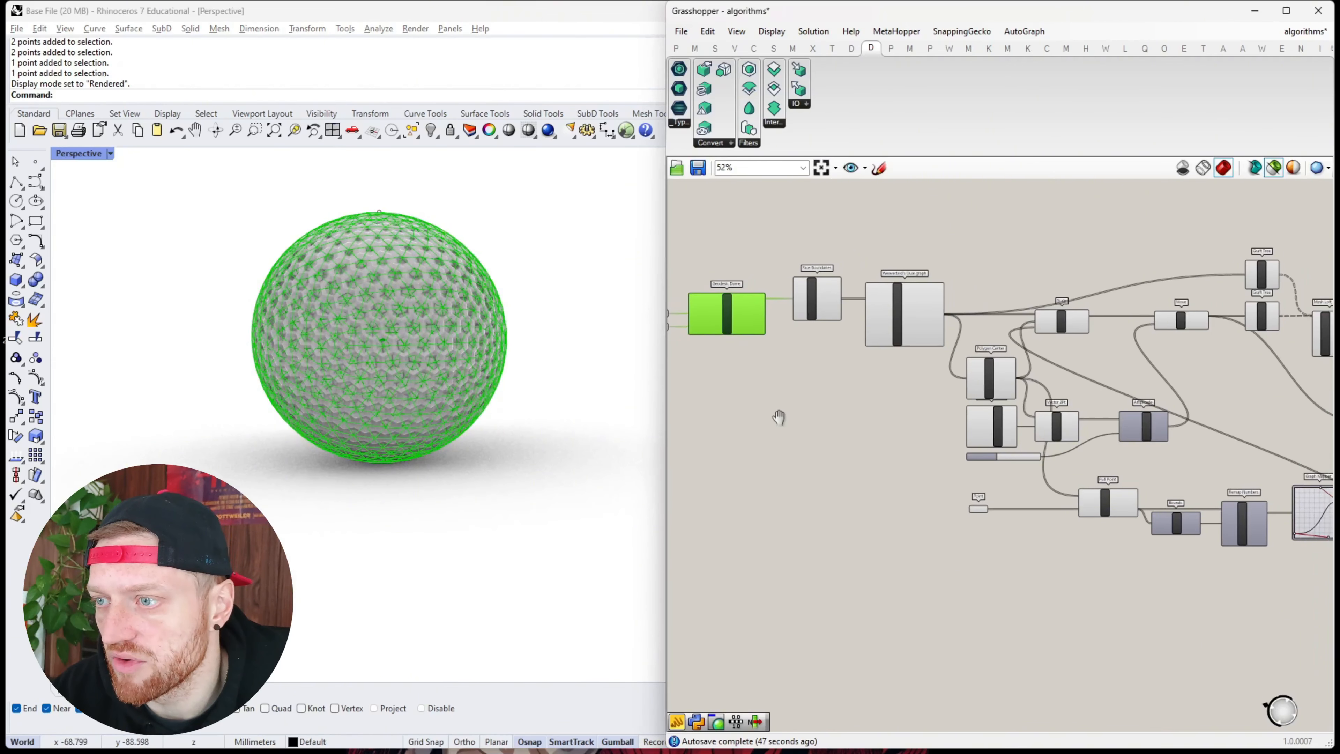
pyautogui.doubleClick(779, 418)
pyautogui.write('meshsphe')
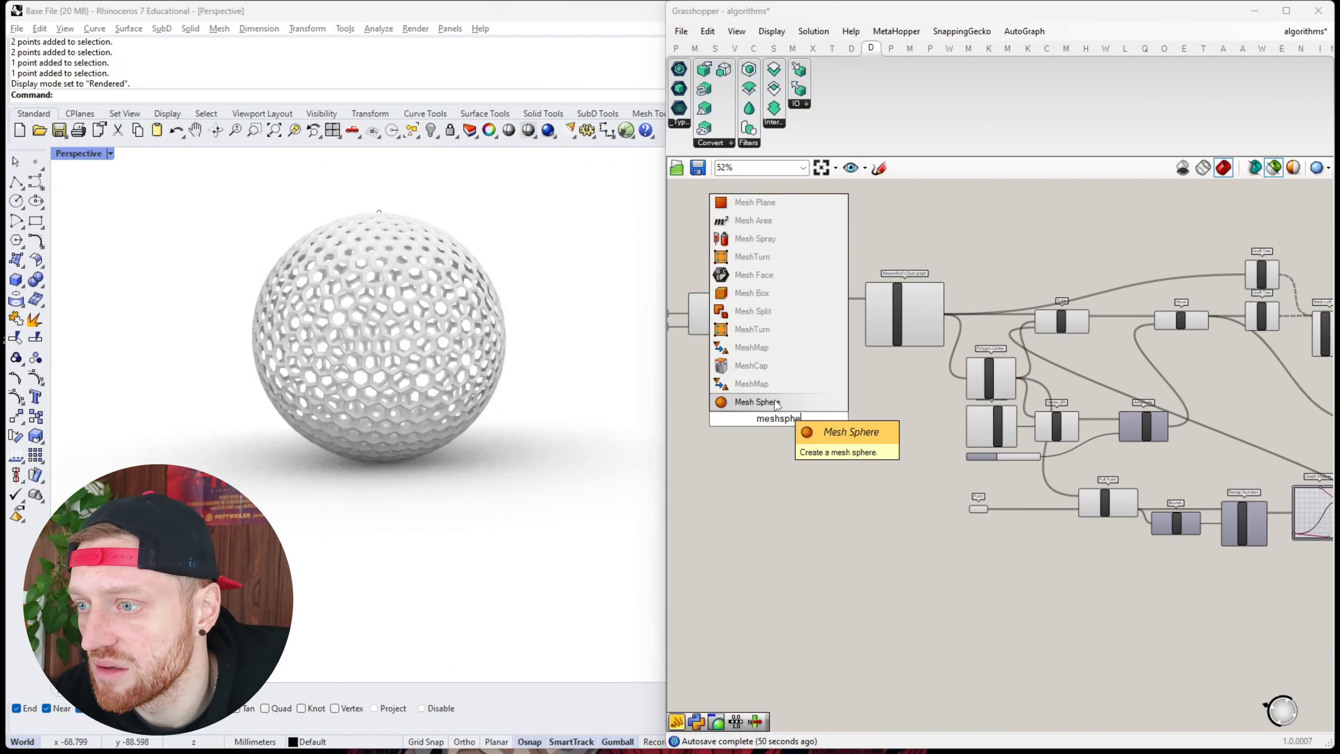
pyautogui.click(775, 403)
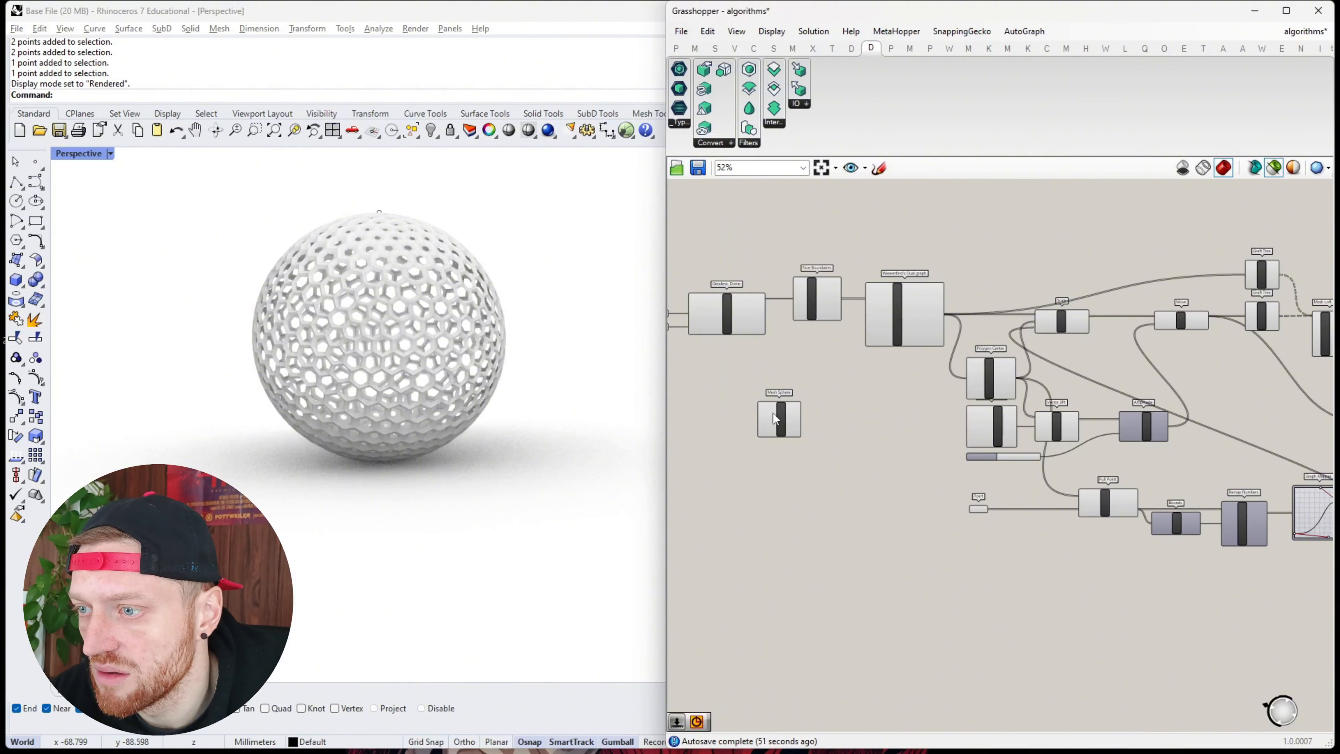
# Duplicate the dome's radius slider with value 50 and connect the copy to the Mesh Sphere's Radius input
pyautogui.scroll(4, 773, 418)
pyautogui.moveTo(772, 417); pyautogui.dragTo(868, 417, button='right')
pyautogui.moveTo(778, 368); pyautogui.dragTo(872, 379, button='right')
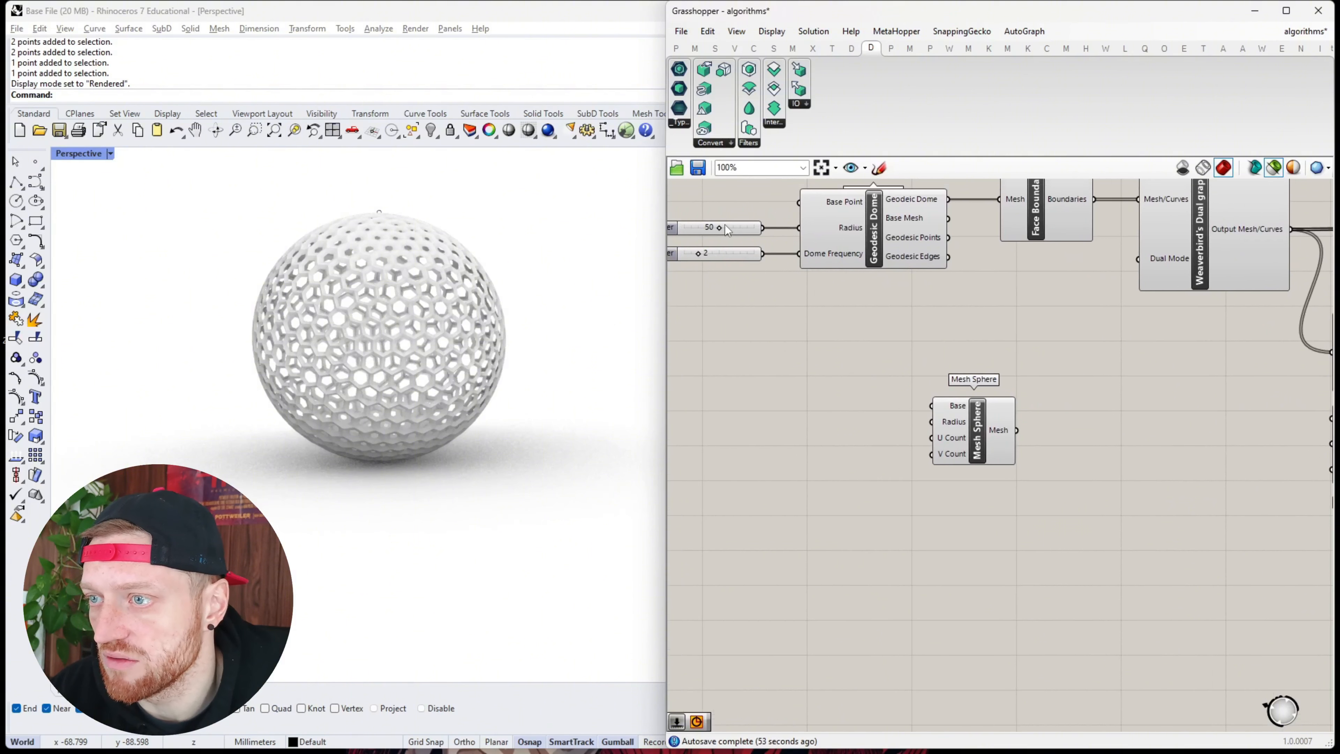
pyautogui.keyDown('alt'); pyautogui.moveTo(726, 231); pyautogui.dragTo(844, 414); pyautogui.keyUp('alt')
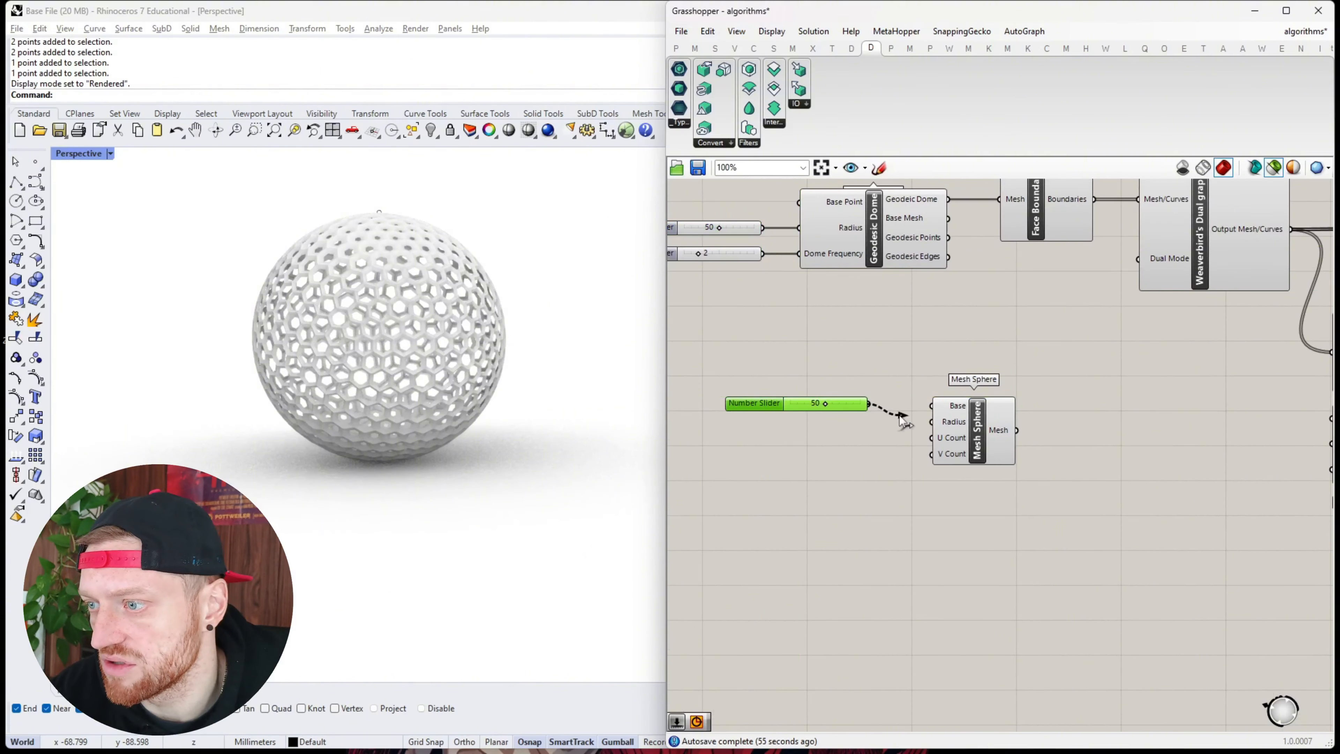
pyautogui.click(955, 431)
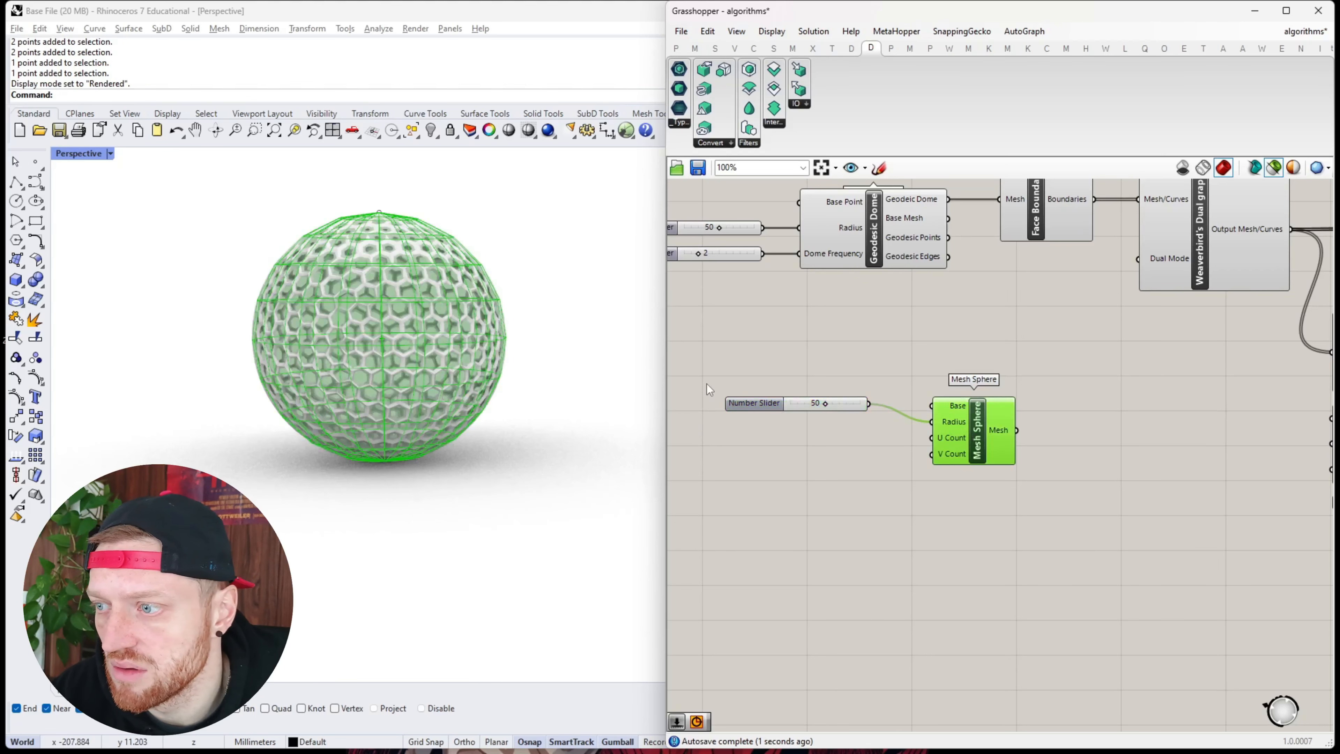
# Duplicate the Mesh Sphere's radius slider with value 50 and connect the copy to both the U Count and V Count inputs
pyautogui.keyDown('alt'); pyautogui.moveTo(760, 403); pyautogui.dragTo(759, 437); pyautogui.keyUp('alt')
pyautogui.scroll(3, 899, 446)
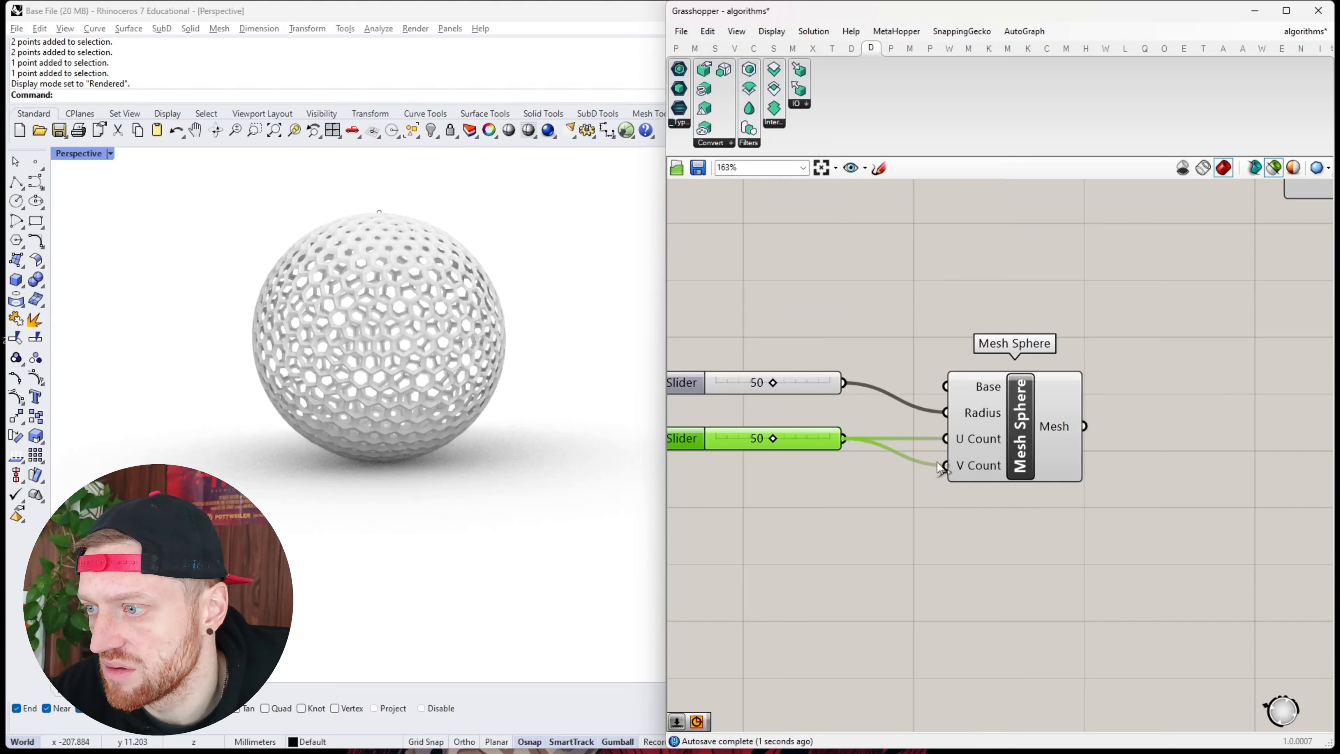
pyautogui.moveTo(941, 467); pyautogui.dragTo(945, 465)
pyautogui.click(1011, 453)
pyautogui.scroll(5, 329, 253)
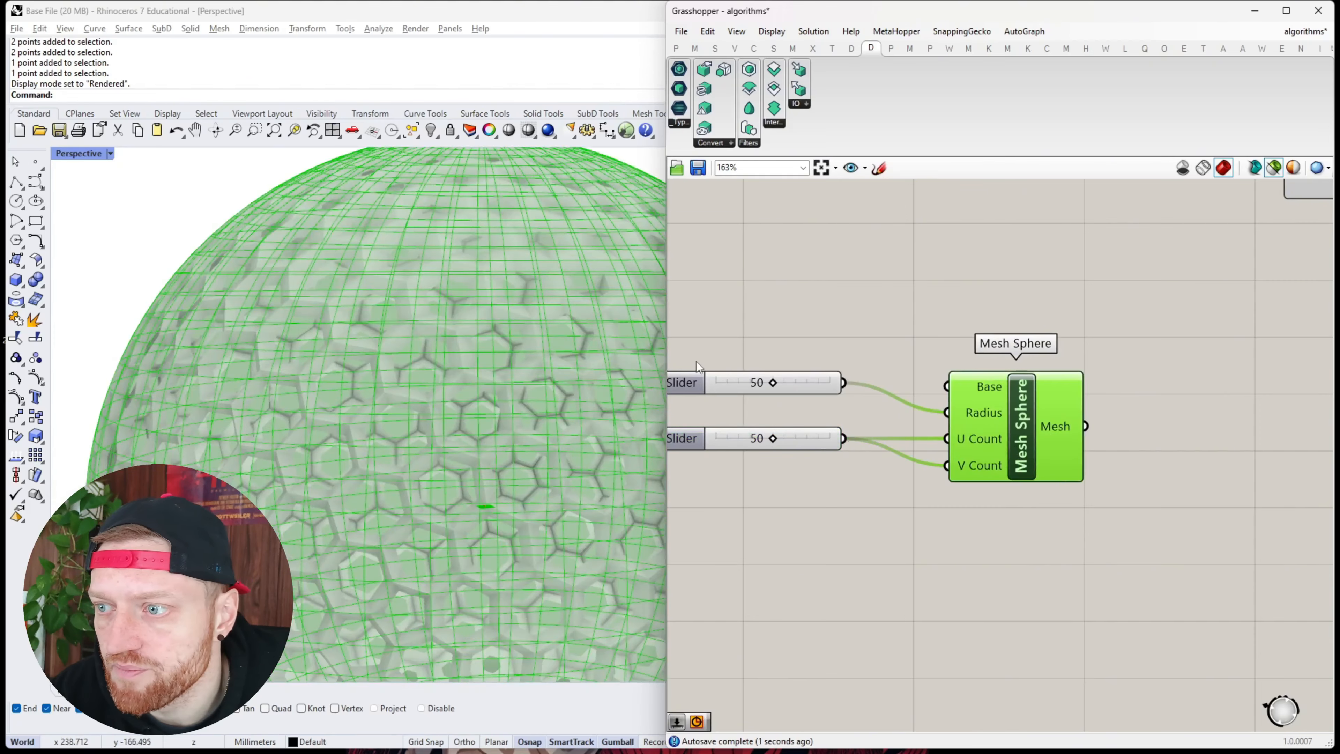
# Set the Mesh Sphere's radius slider to 49 so the sphere sits inside the hexagonal shell
pyautogui.moveTo(773, 384); pyautogui.dragTo(771, 383)
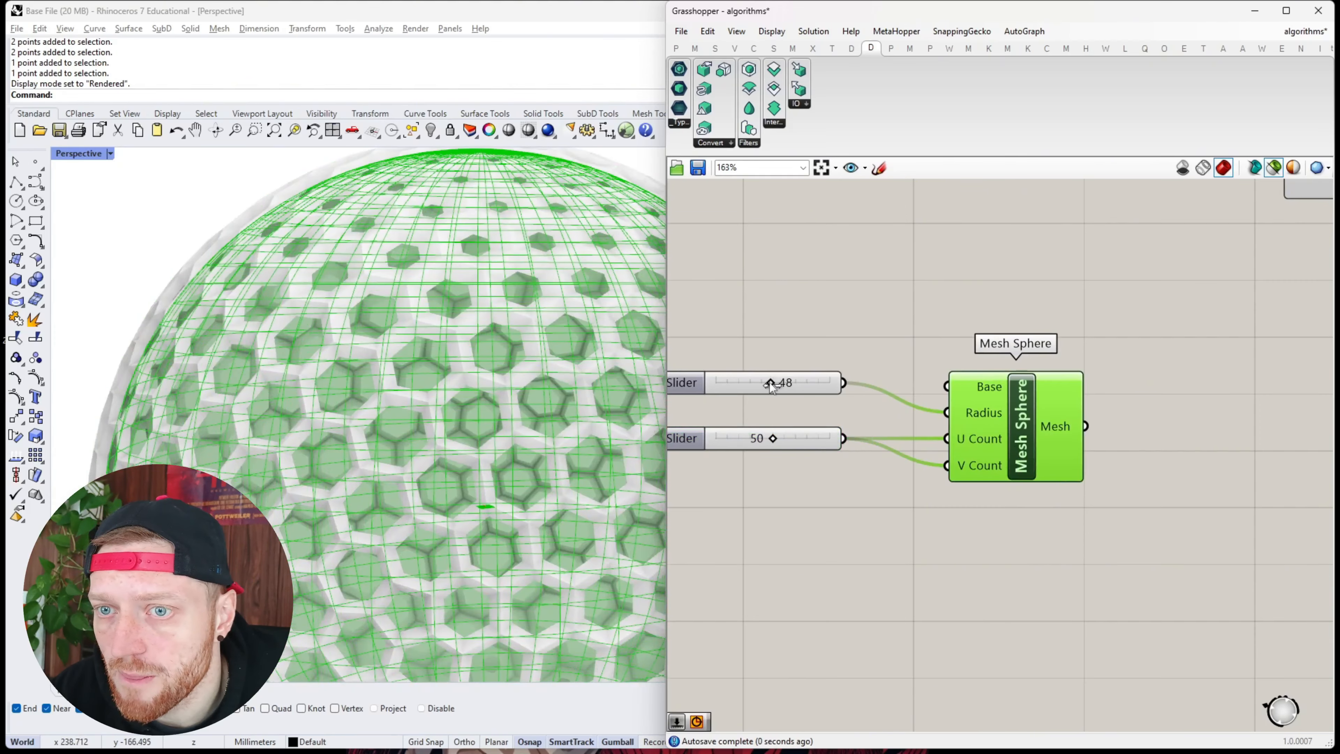
pyautogui.scroll(-5, 371, 292)
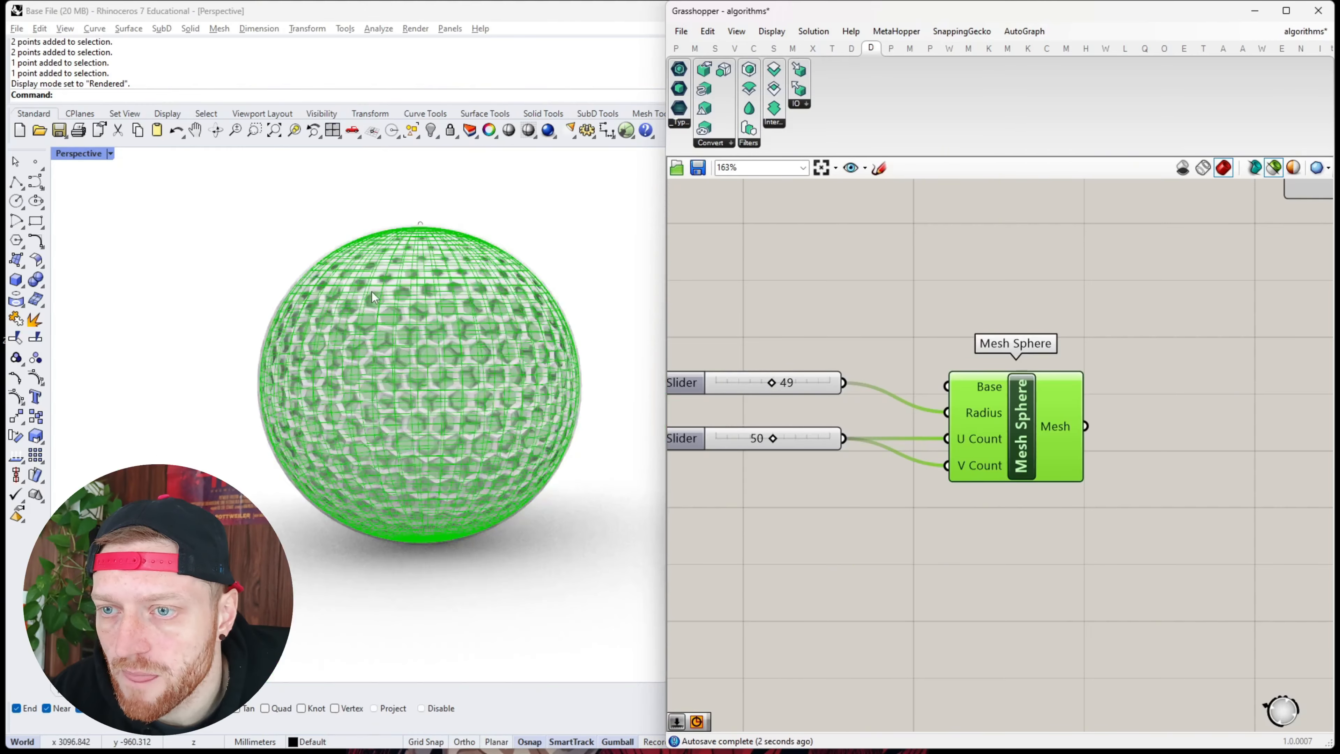
pyautogui.click(811, 288)
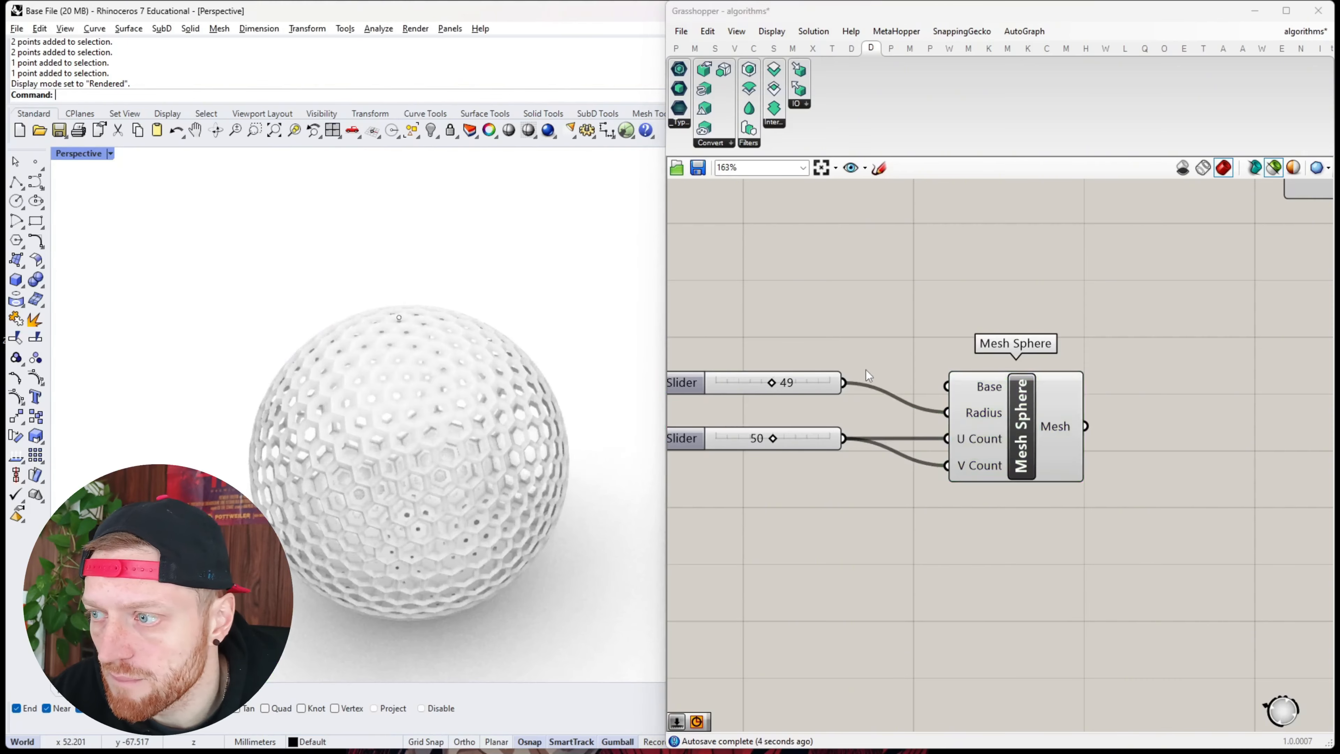
# Bake the Mesh Sphere into Rhino and inspect it inside the hexagonal shell in the rendered view
pyautogui.click(1032, 430)
pyautogui.scroll(-5, 1157, 373)
pyautogui.moveTo(1268, 395); pyautogui.dragTo(1055, 390, button='right')
pyautogui.rightClick(874, 399)
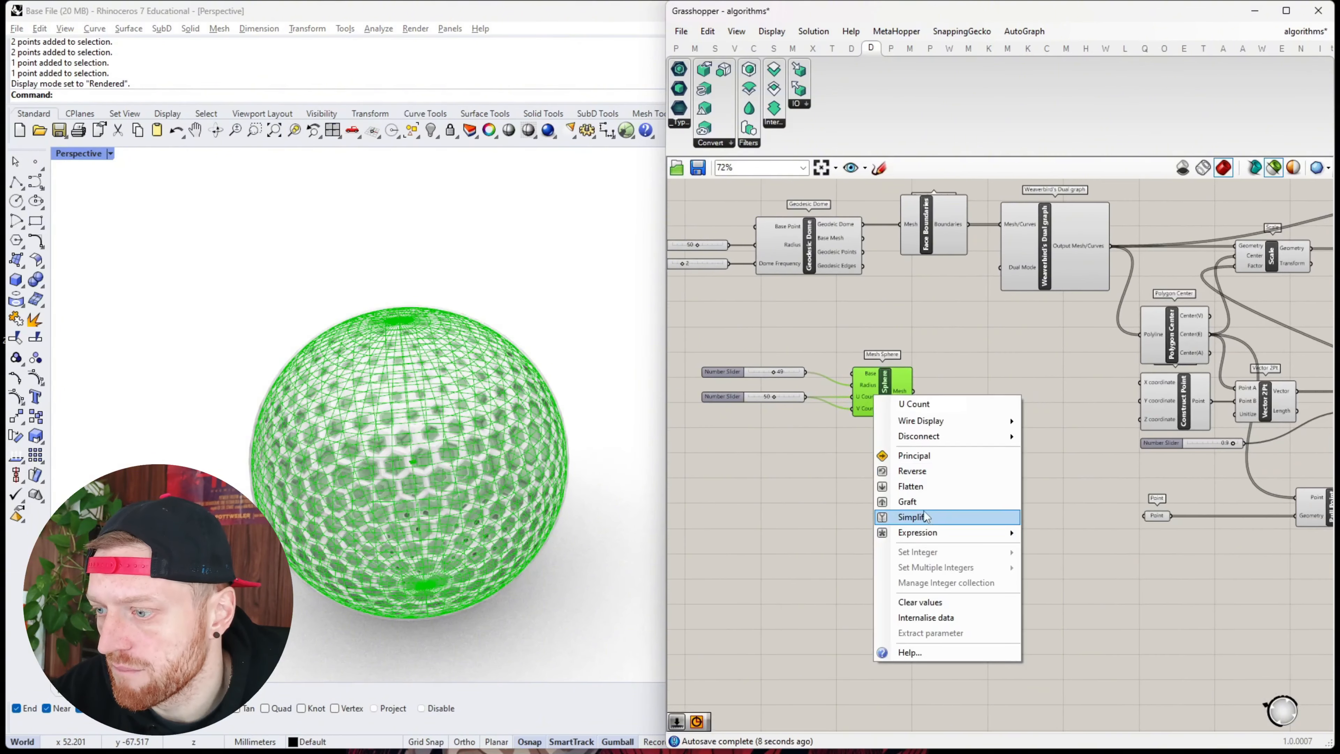
pyautogui.rightClick(887, 383)
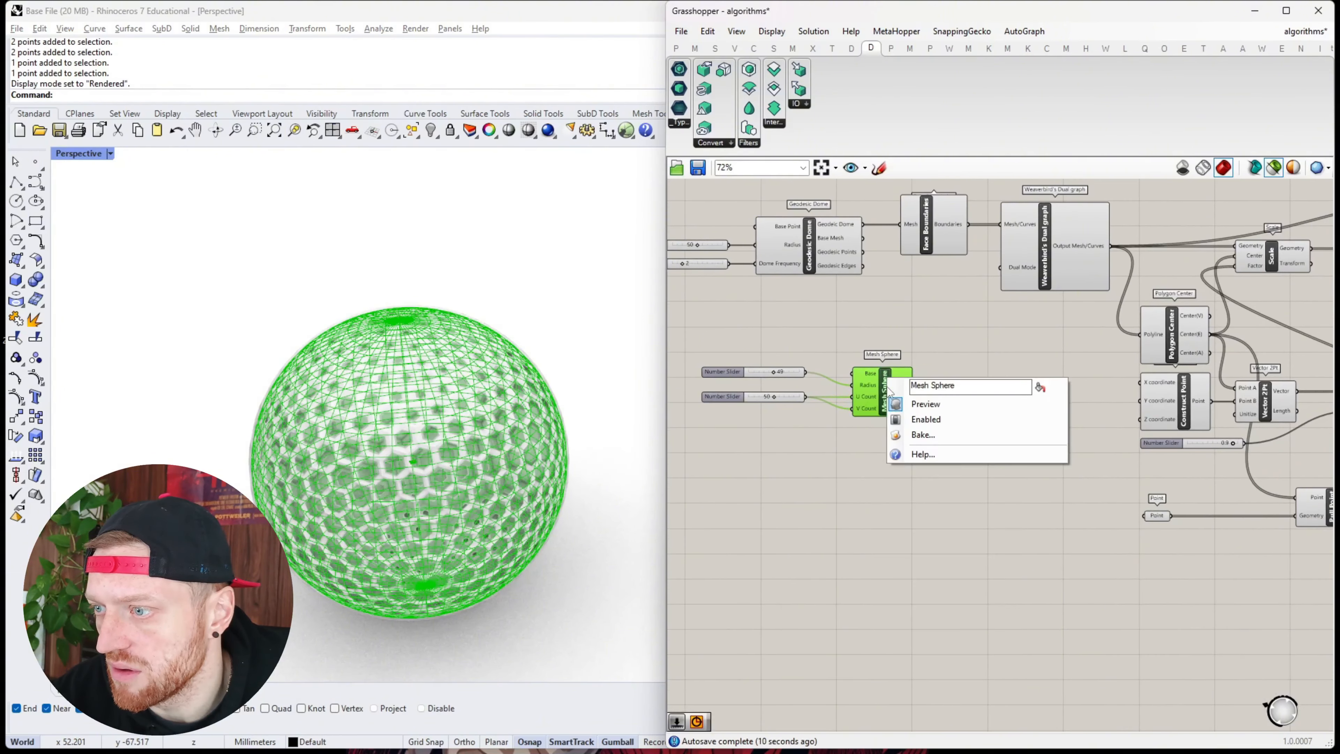
pyautogui.click(922, 434)
pyautogui.click(933, 569)
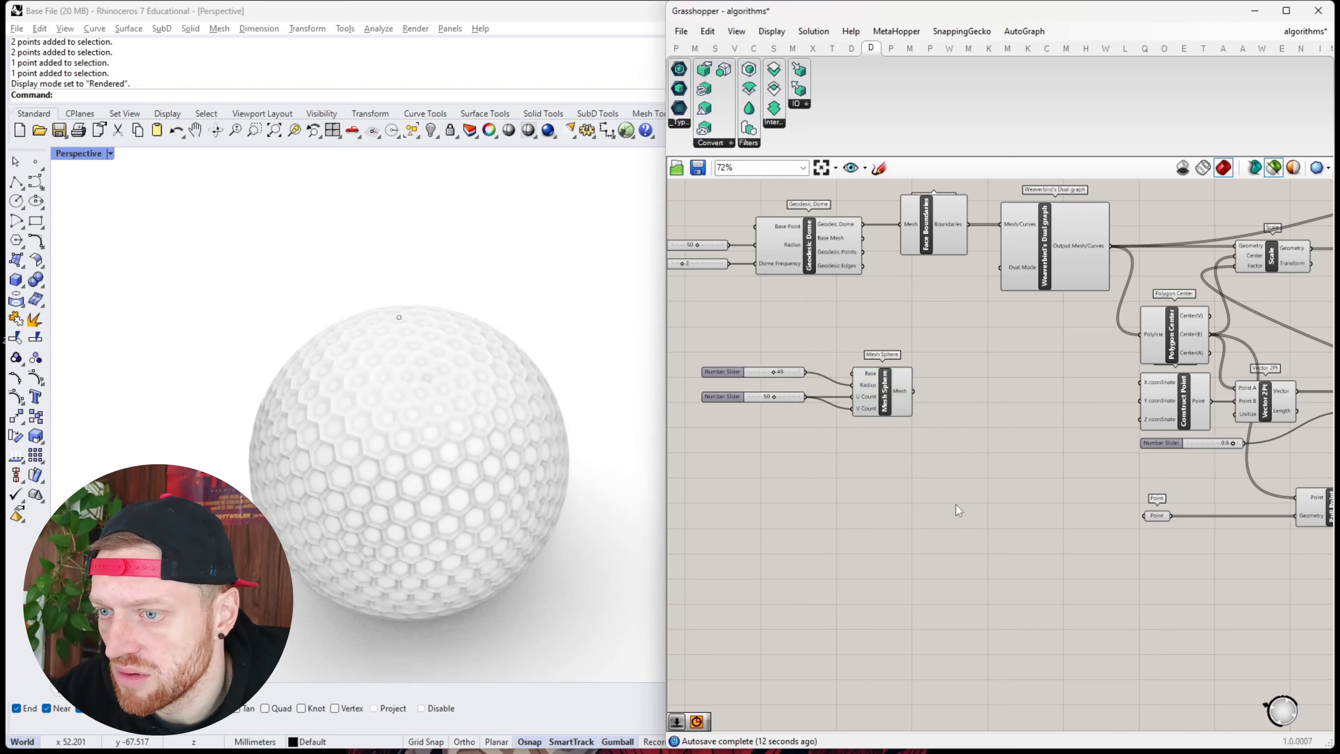
pyautogui.scroll(4, 419, 437)
pyautogui.moveTo(419, 437); pyautogui.dragTo(323, 524, button='right')
pyautogui.moveTo(306, 616); pyautogui.dragTo(222, 384, button='right')
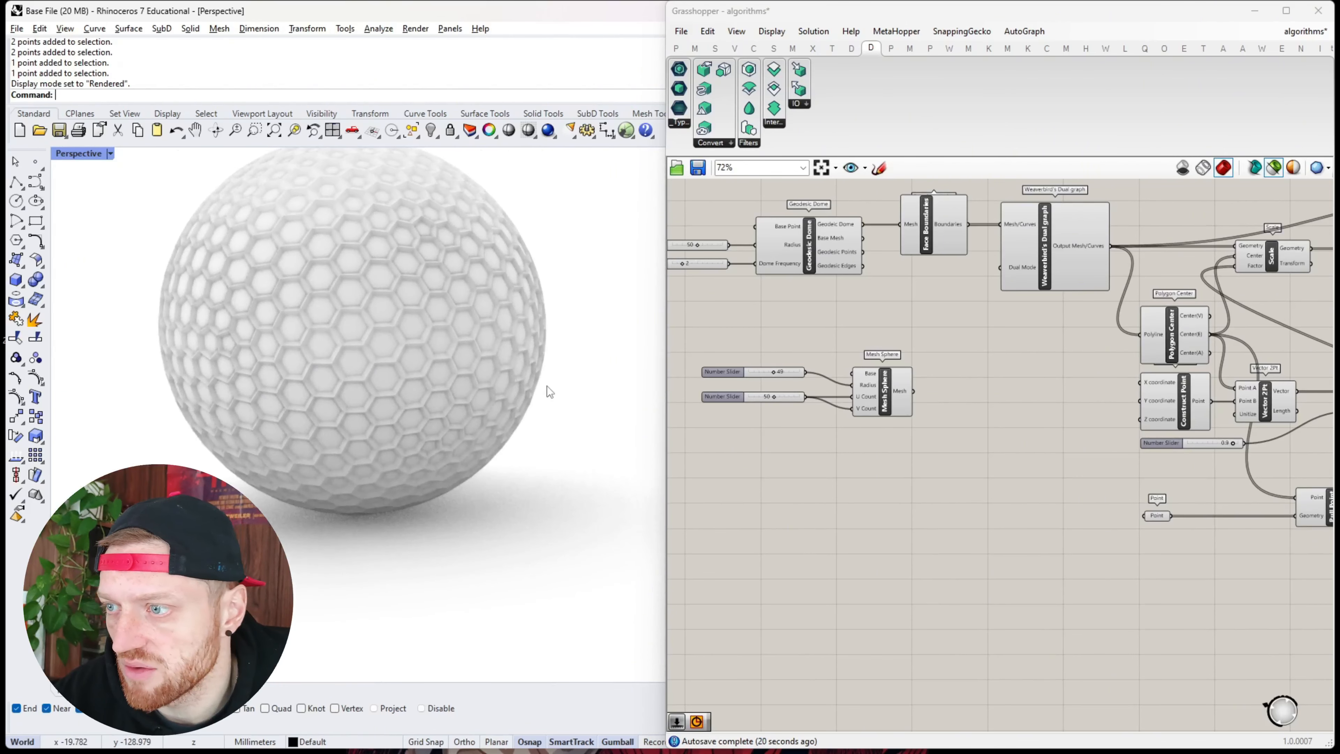
# Add a Populate Geometry component and connect the Geodesic Dome output to its Geometry input
pyautogui.moveTo(965, 433); pyautogui.dragTo(835, 491, button='right')
pyautogui.doubleClick(835, 486)
pyautogui.write('popu')
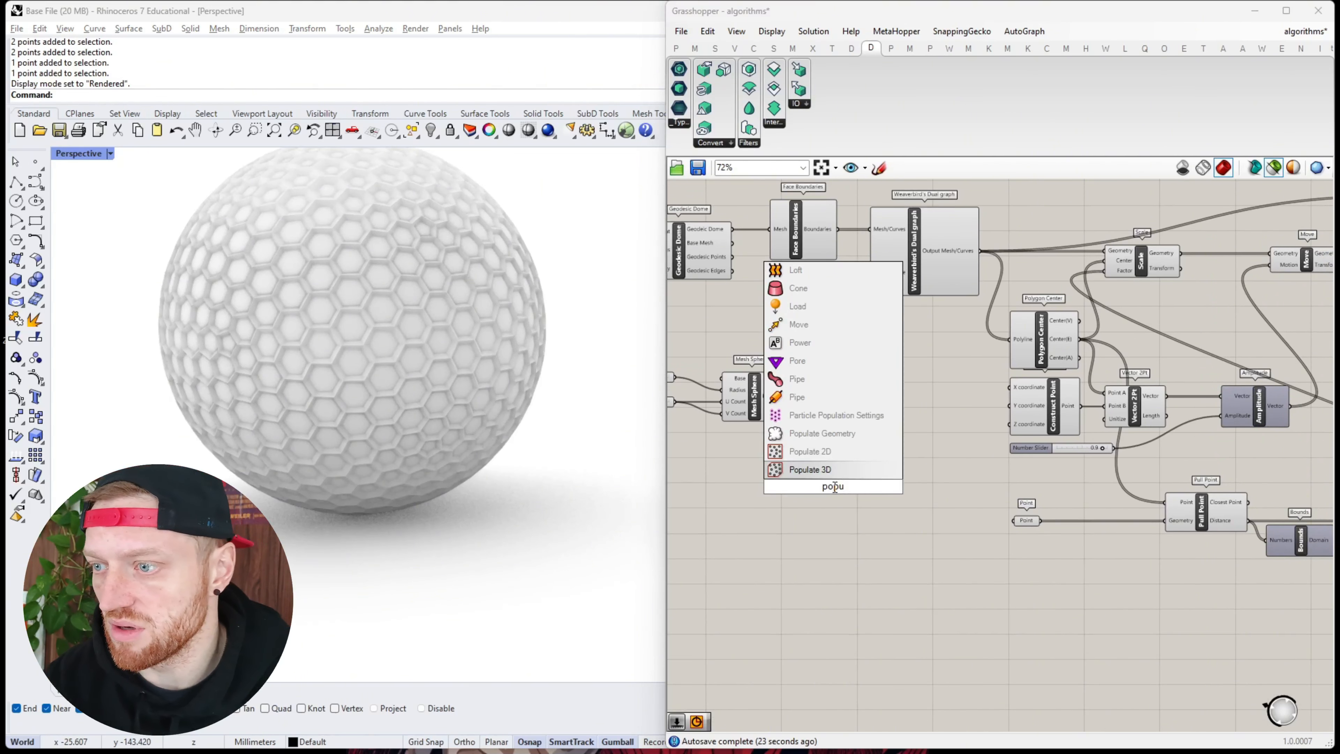
pyautogui.click(839, 433)
pyautogui.moveTo(700, 252); pyautogui.dragTo(768, 251, button='right')
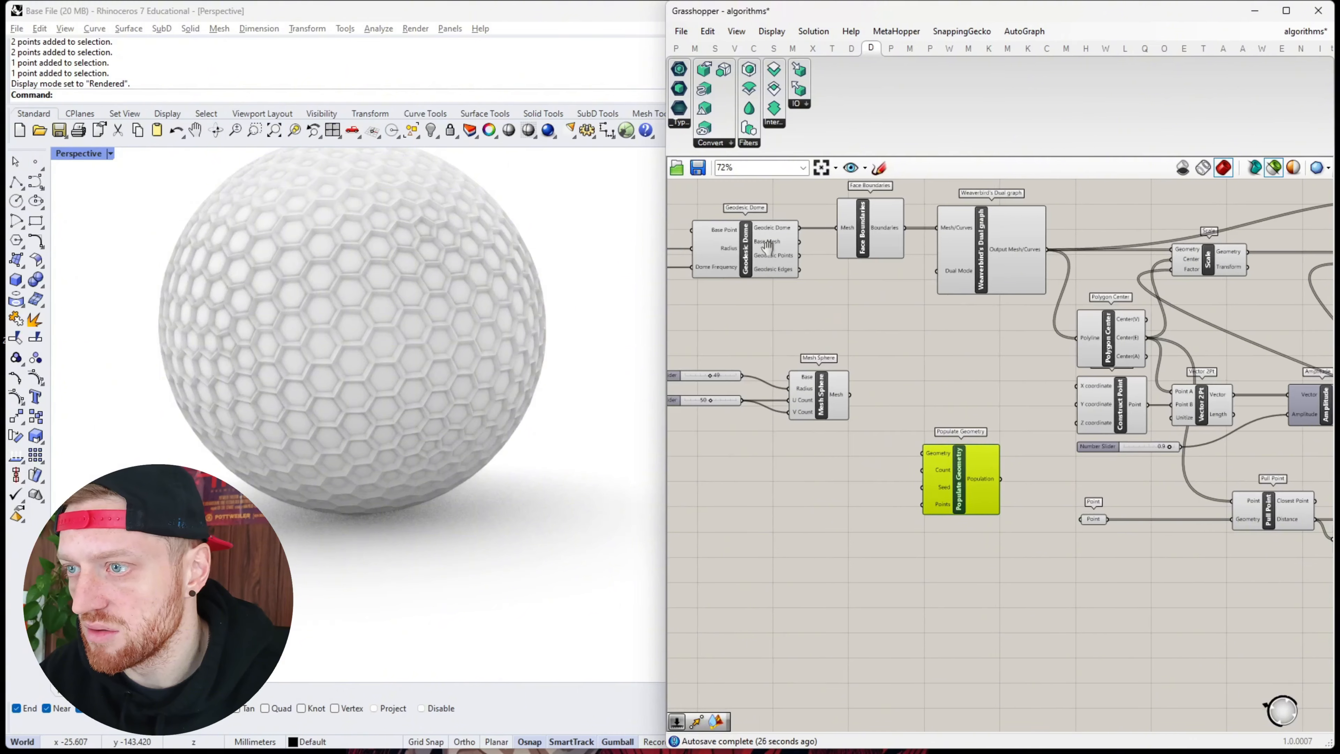
pyautogui.click(759, 254)
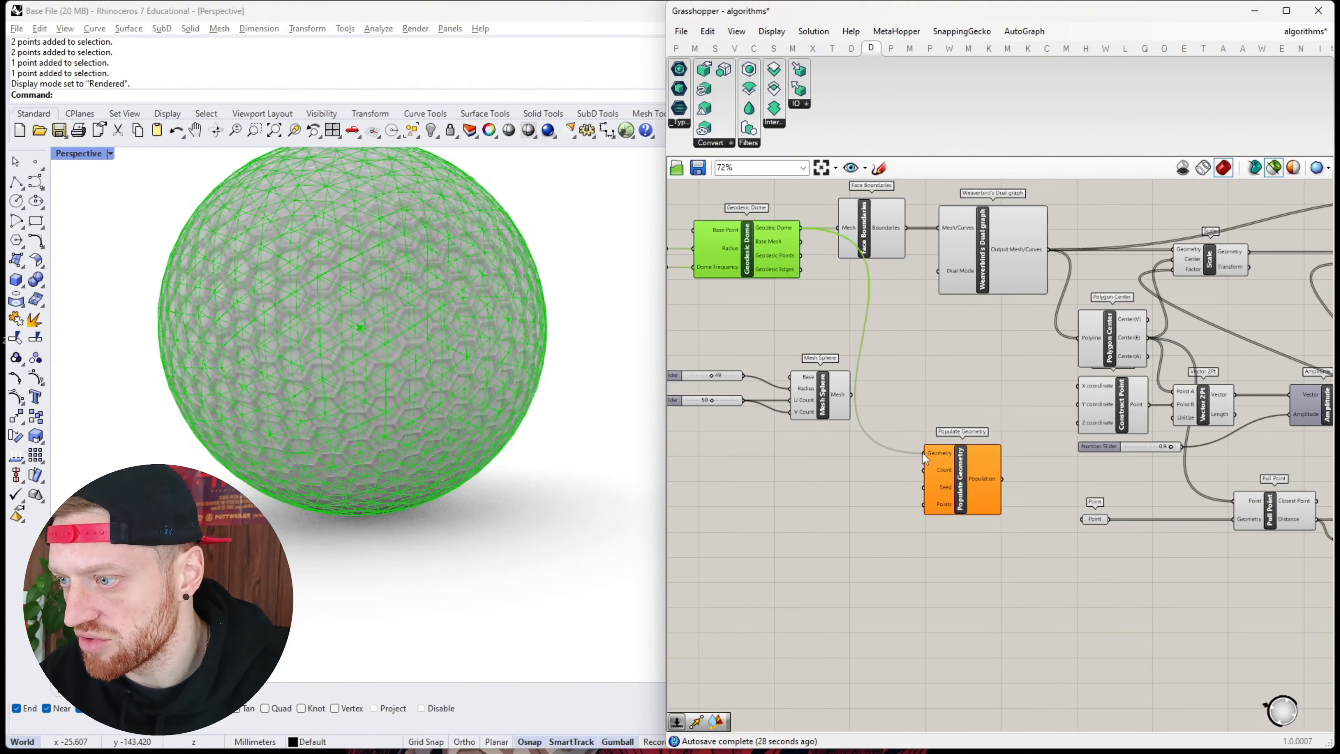
# Add a number slider with value 3, connect it to Populate Geometry's Count input, and preview the populated points
pyautogui.moveTo(924, 457); pyautogui.dragTo(925, 454)
pyautogui.click(933, 493)
pyautogui.doubleClick(782, 501)
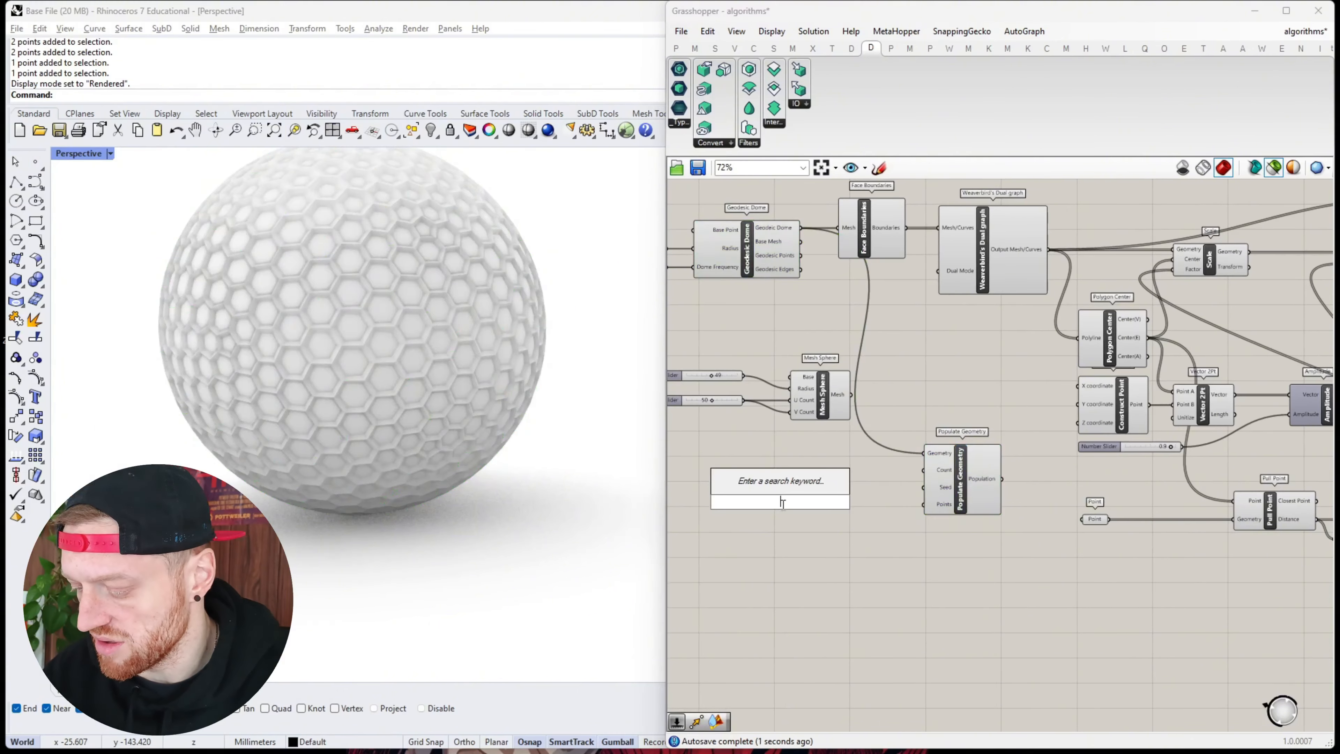
pyautogui.write('3')
pyautogui.press('Return')
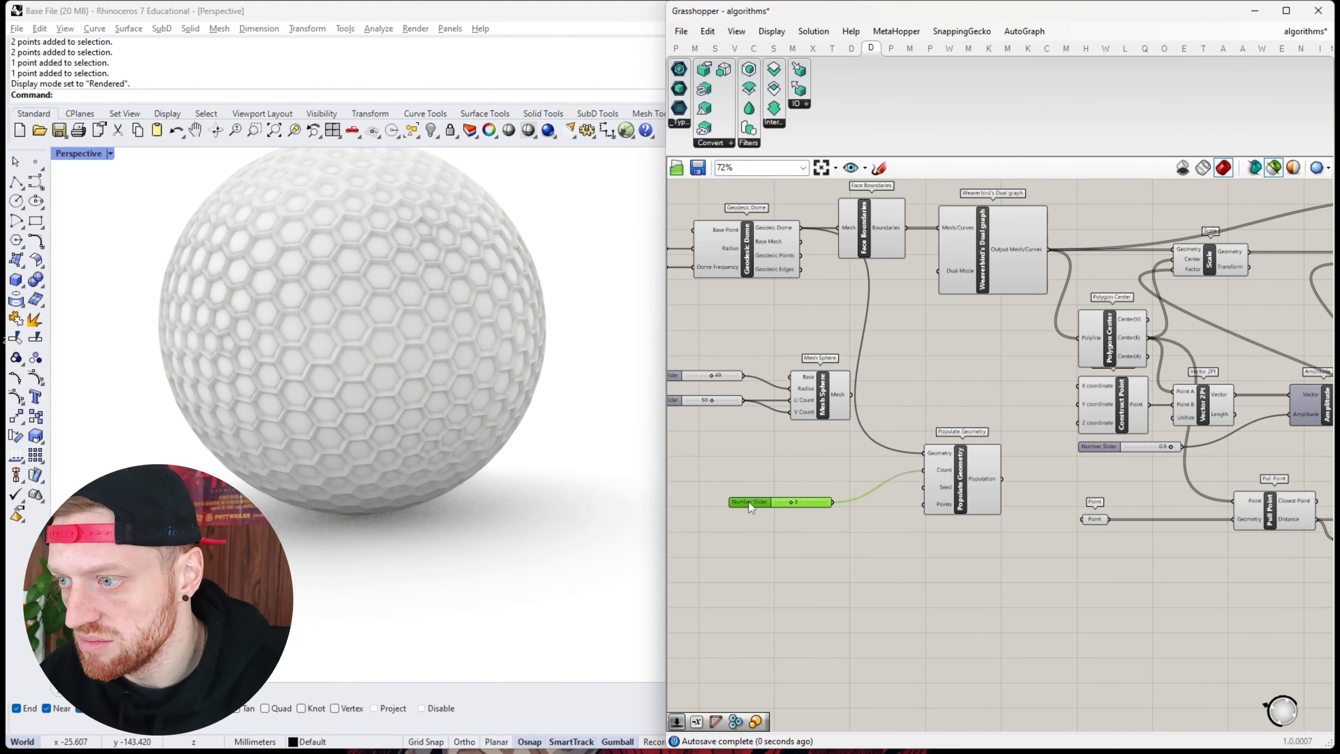
pyautogui.moveTo(750, 507); pyautogui.dragTo(769, 475)
pyautogui.click(961, 481)
# Group the two baked meshes in Rhino and hide them
pyautogui.moveTo(369, 422); pyautogui.dragTo(372, 372, button='right')
pyautogui.click(372, 373)
pyautogui.click(513, 480)
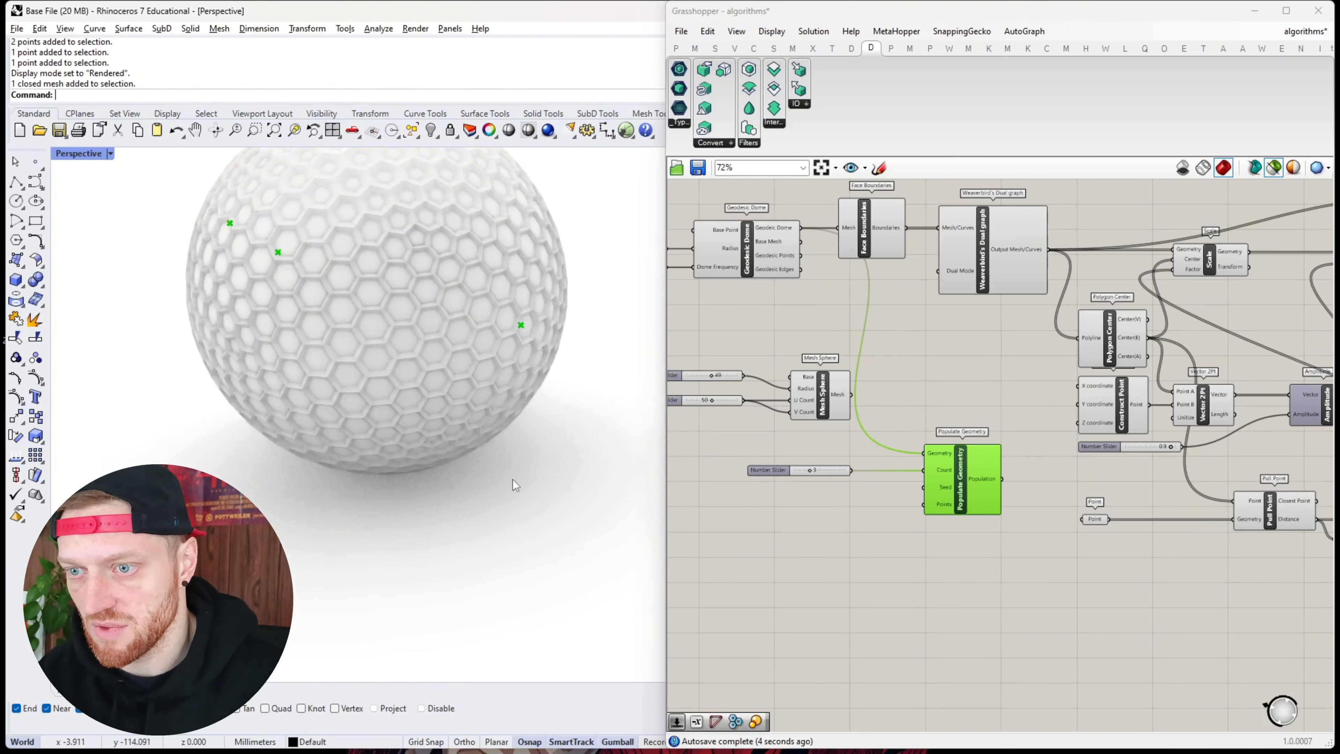
pyautogui.moveTo(512, 479); pyautogui.dragTo(438, 398)
pyautogui.write('group')
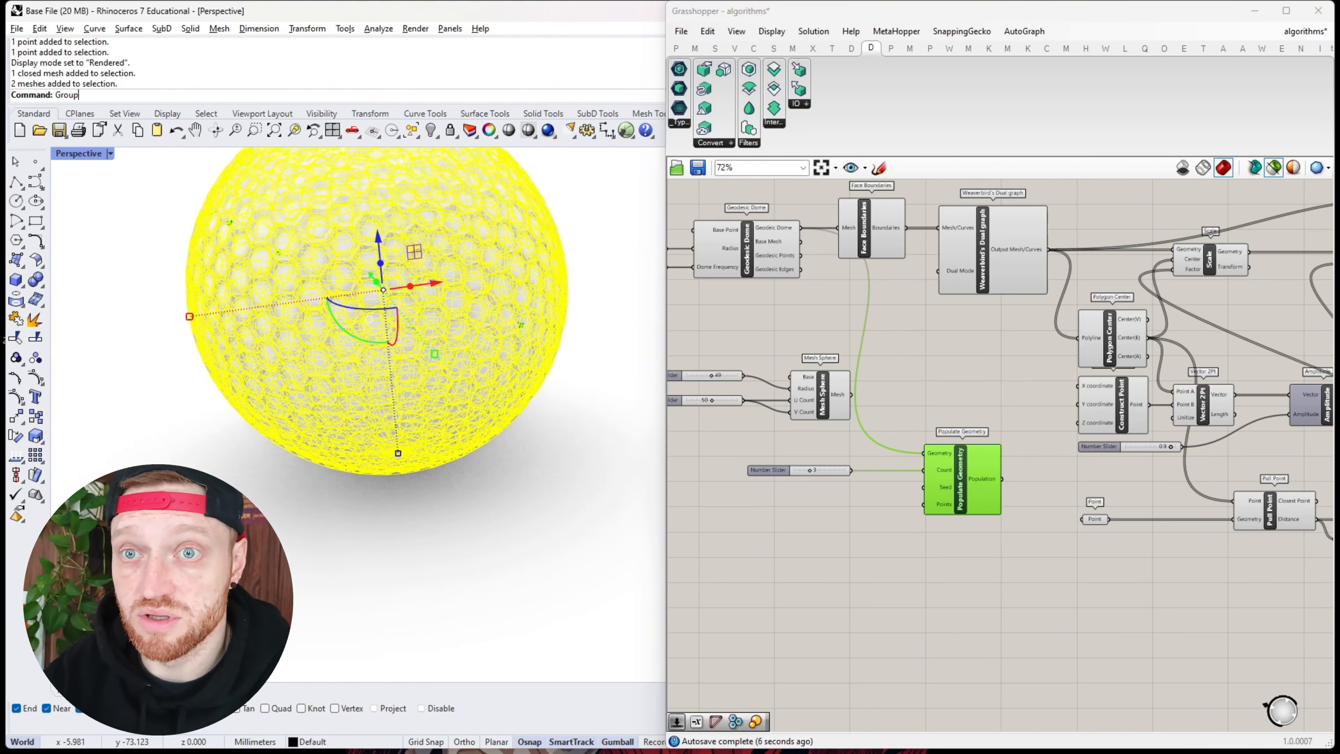
pyautogui.press('Return')
pyautogui.click(432, 132)
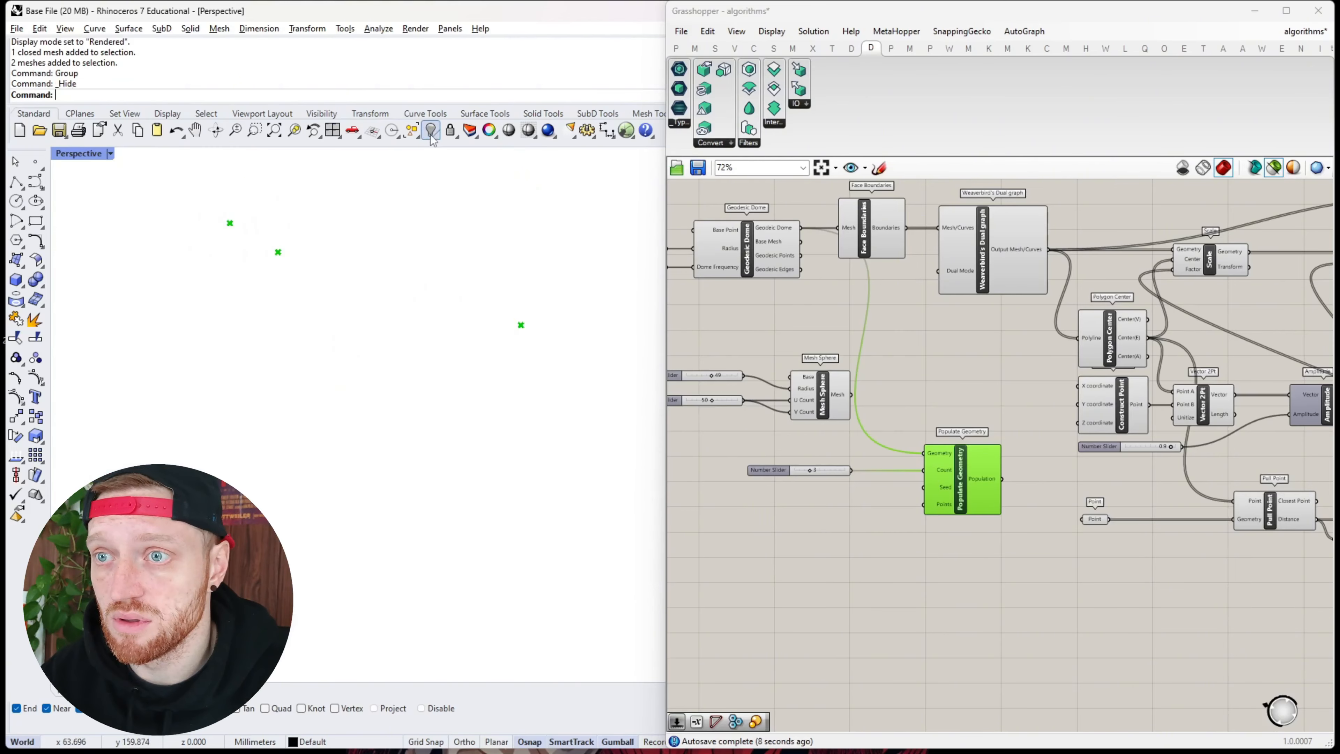
# Connect Populate Geometry's Population output to Pull Point's Geometry input, replacing the Point parameter
pyautogui.moveTo(1022, 516); pyautogui.dragTo(844, 494, button='right')
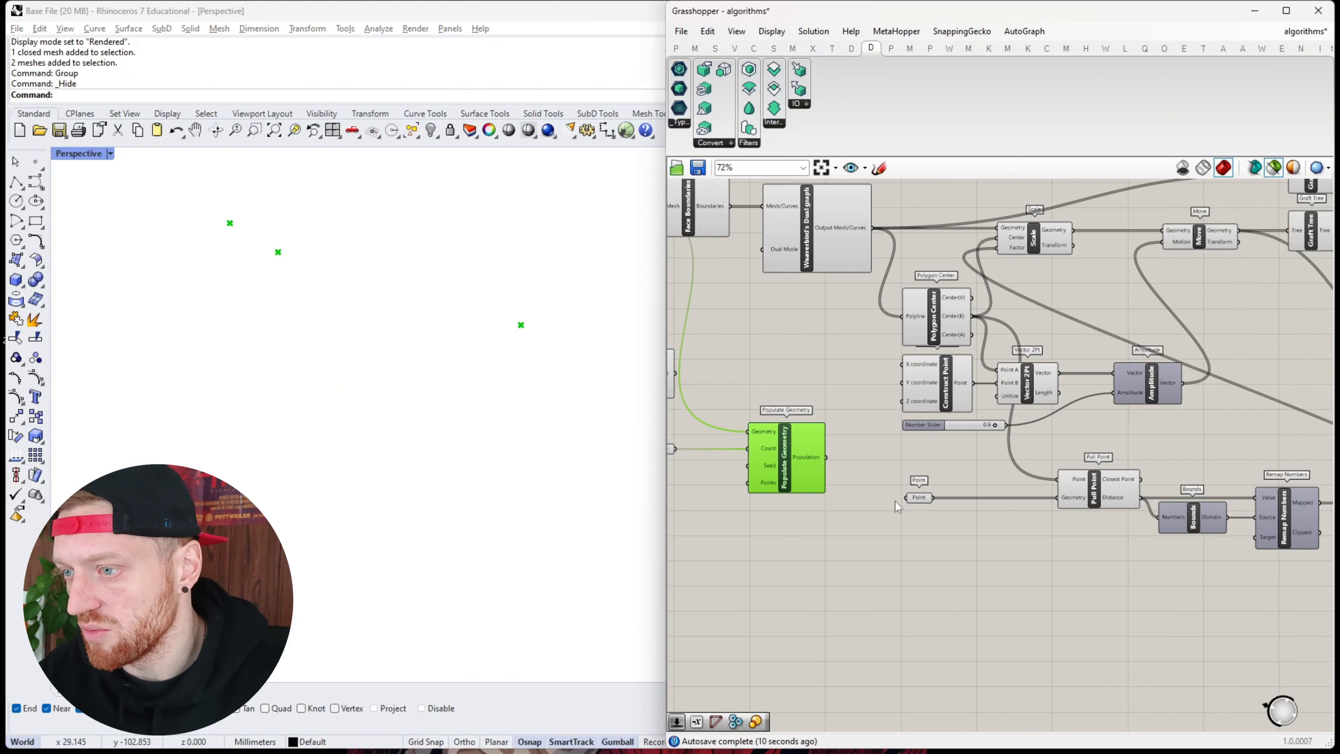
pyautogui.click(861, 487)
pyautogui.click(804, 462)
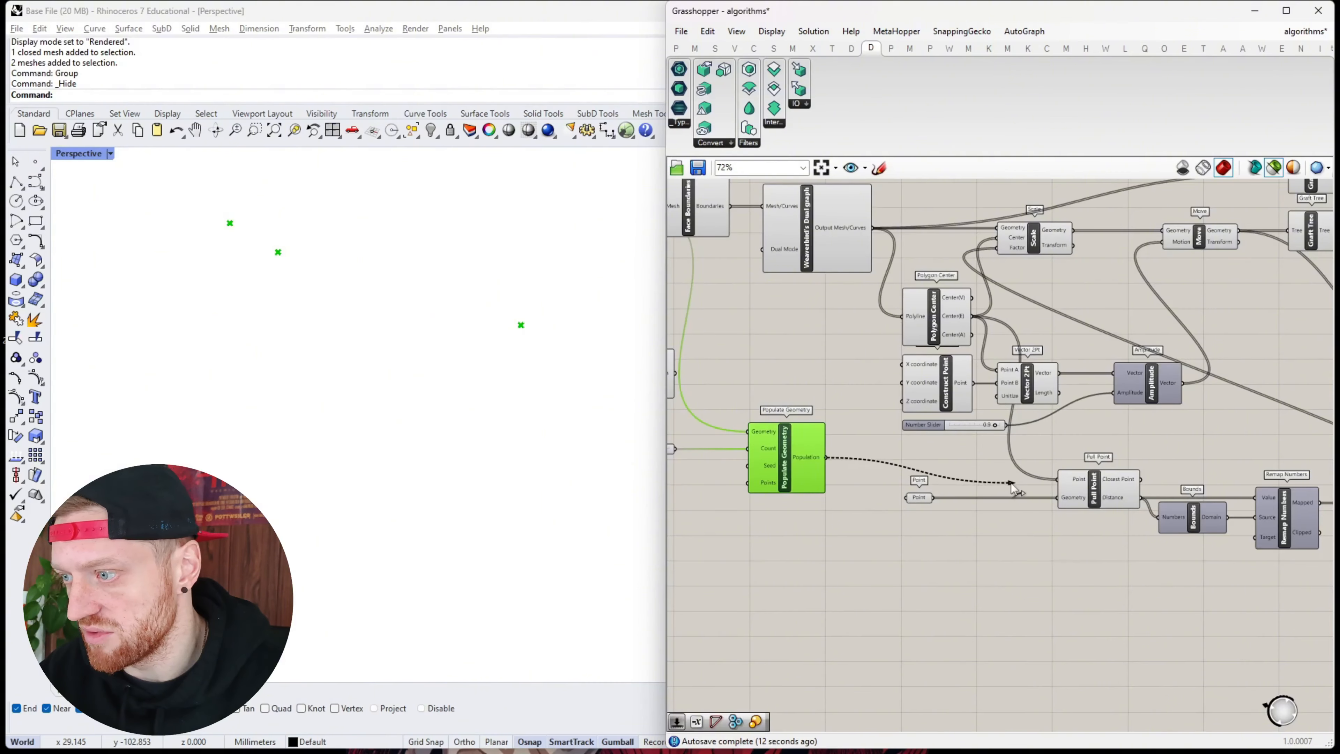
pyautogui.click(1093, 492)
pyautogui.moveTo(1094, 494); pyautogui.dragTo(861, 498, button='right')
pyautogui.scroll(-2, 1050, 475)
pyautogui.scroll(1, 1022, 409)
# Preview the Mesh Loft component in Shaded display mode and examine the openings around the sphere
pyautogui.click(1162, 311)
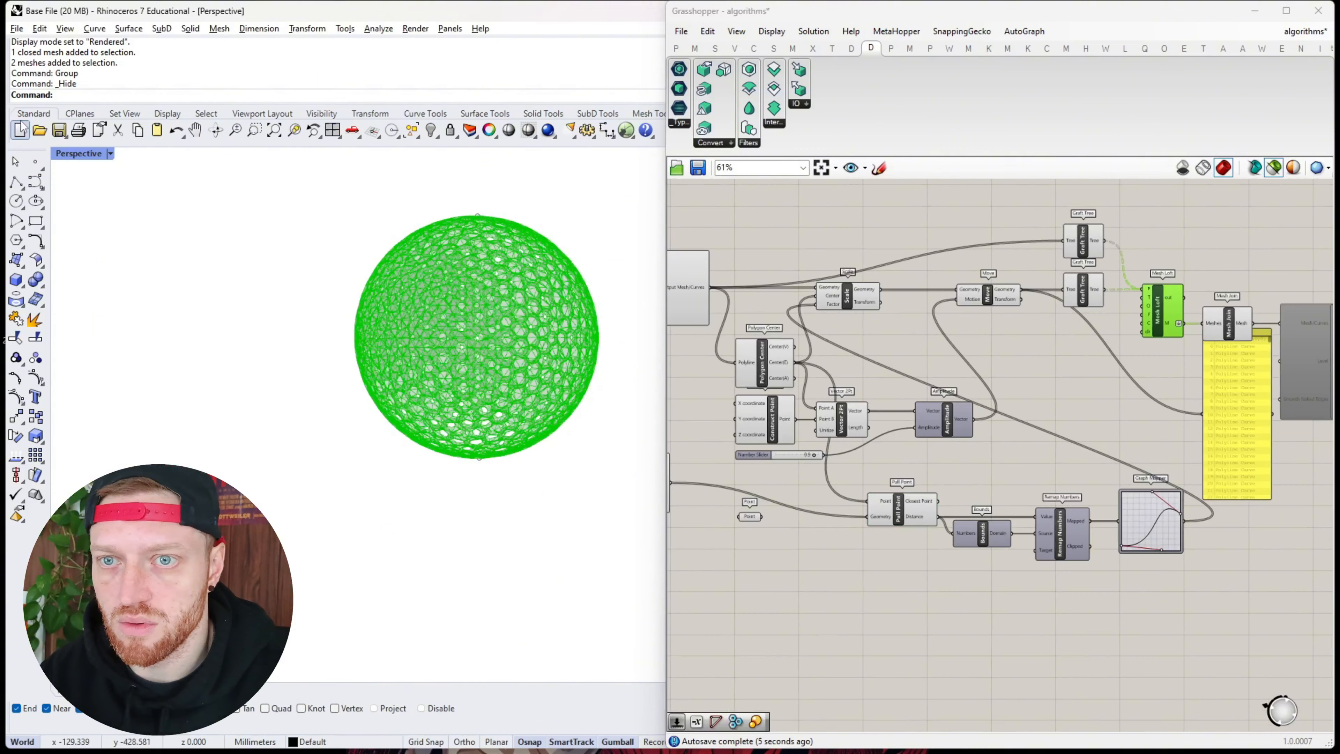
pyautogui.click(111, 153)
pyautogui.click(142, 221)
pyautogui.scroll(4, 528, 311)
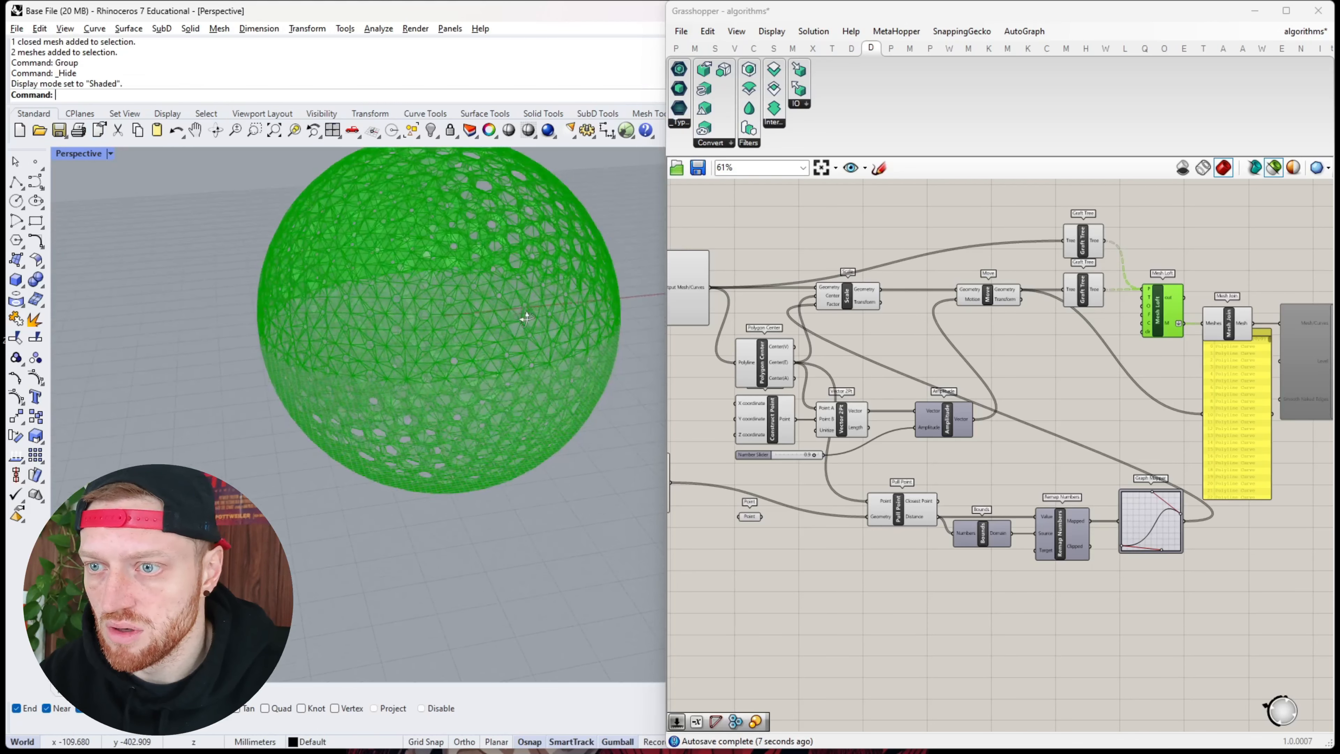
pyautogui.moveTo(526, 317); pyautogui.dragTo(333, 429, button='right')
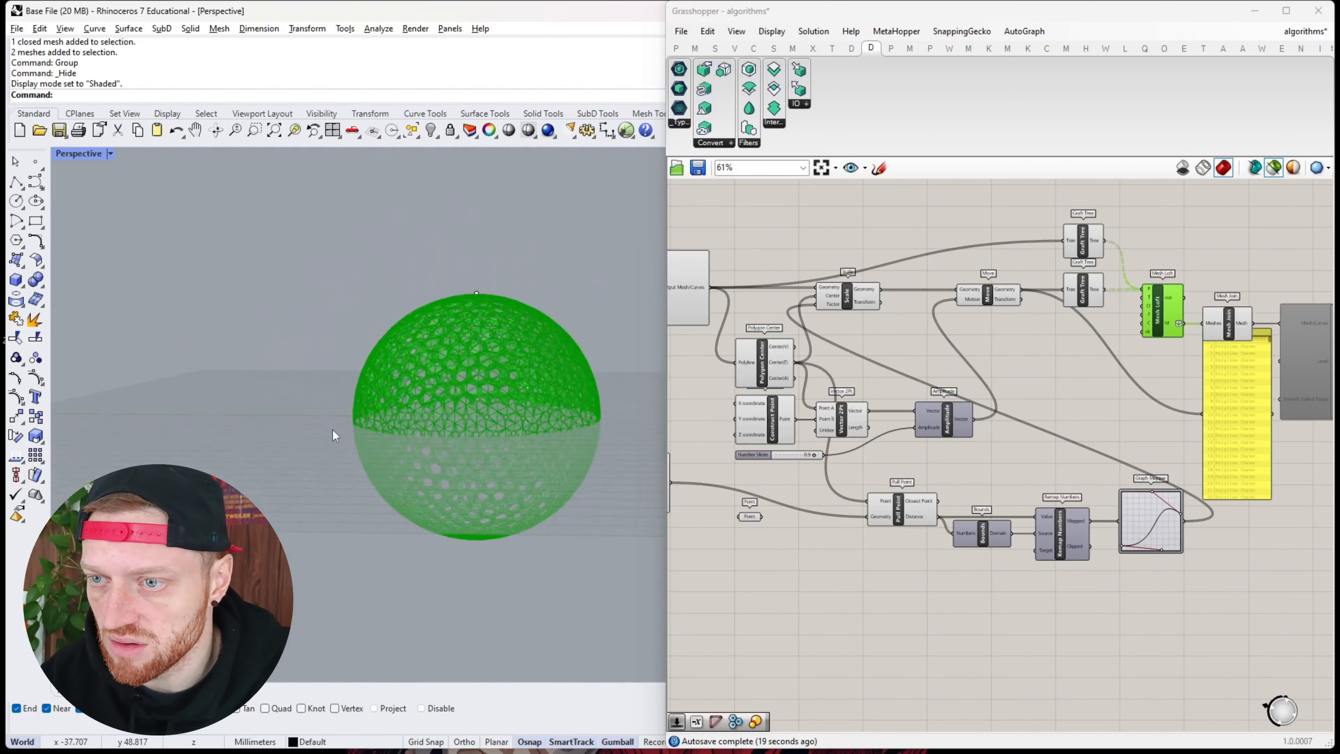
pyautogui.scroll(5, 338, 426)
pyautogui.moveTo(389, 392); pyautogui.dragTo(384, 307, button='right')
pyautogui.moveTo(681, 492); pyautogui.dragTo(780, 481, button='right')
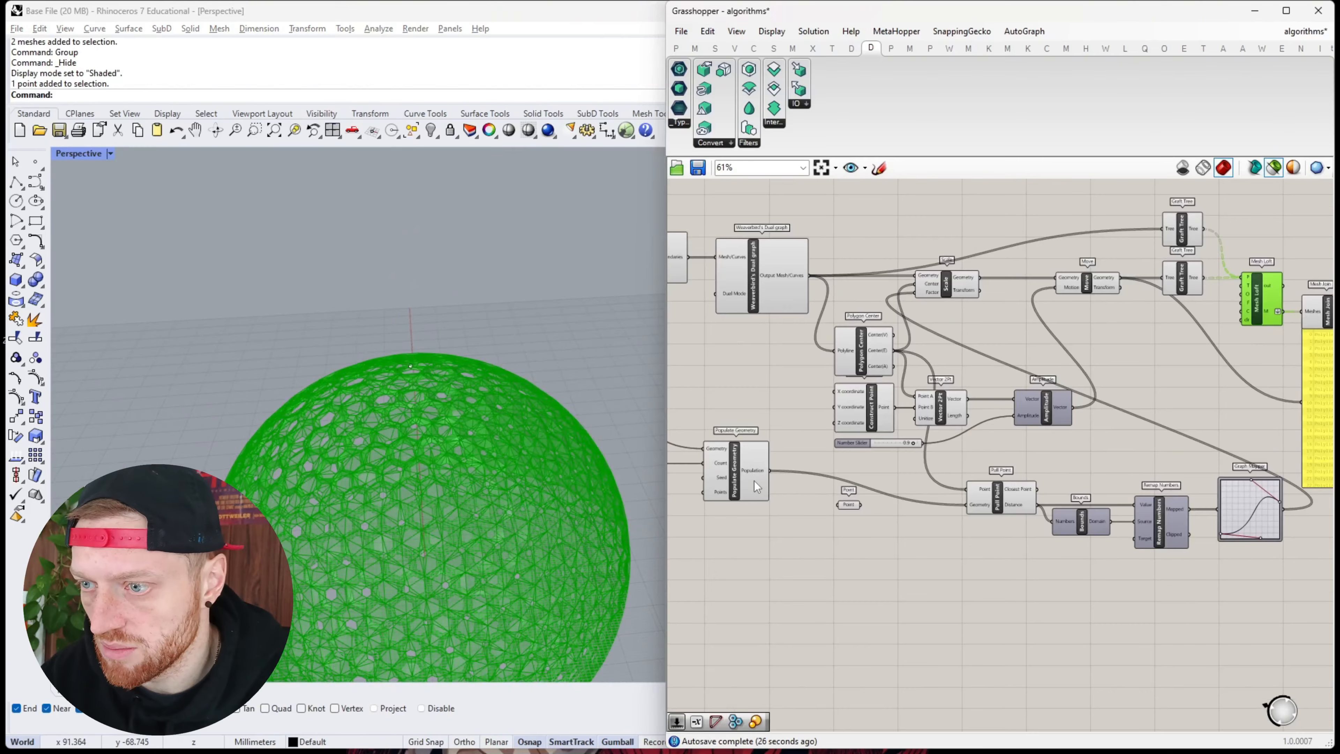
# Preview the populated points together with the Mesh Loft and examine the openings close to the points
pyautogui.click(745, 474)
pyautogui.keyDown('shift'); pyautogui.click(1257, 299); pyautogui.keyUp('shift')
pyautogui.moveTo(464, 327); pyautogui.dragTo(476, 409, button='right')
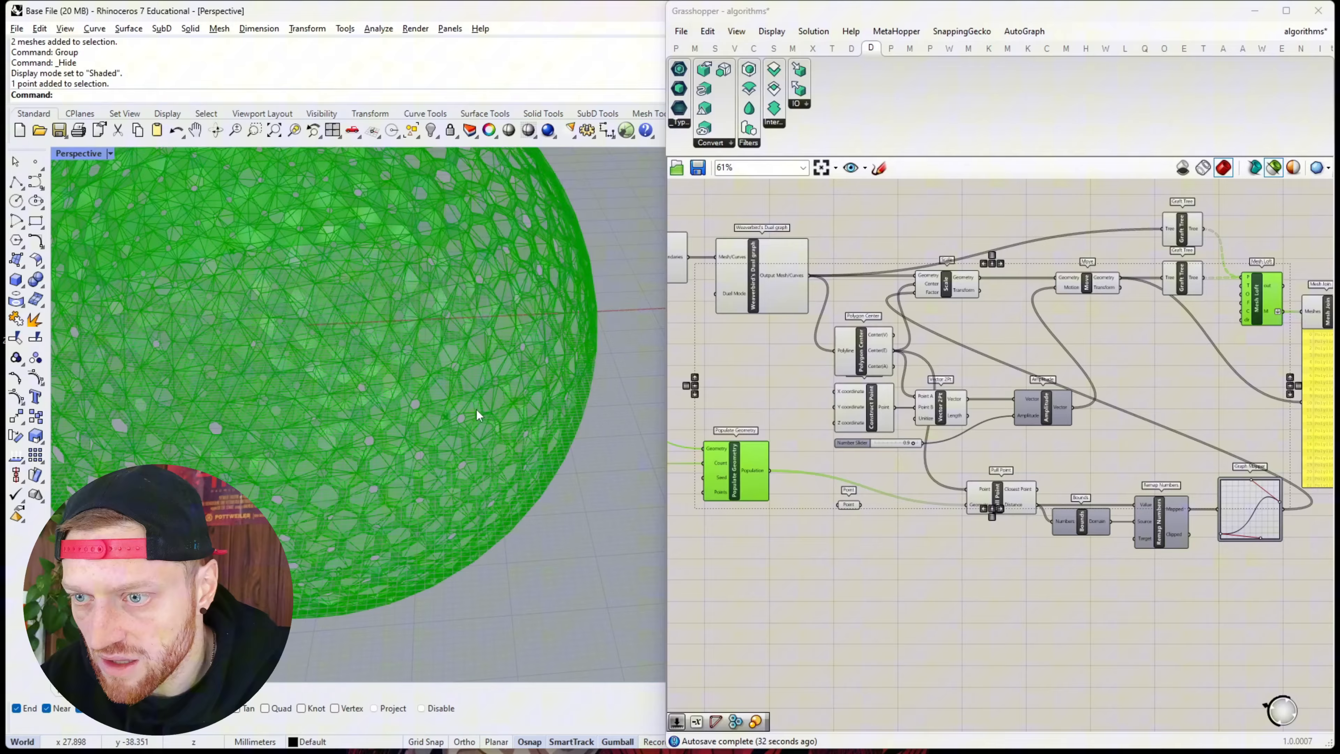
pyautogui.scroll(8, 476, 410)
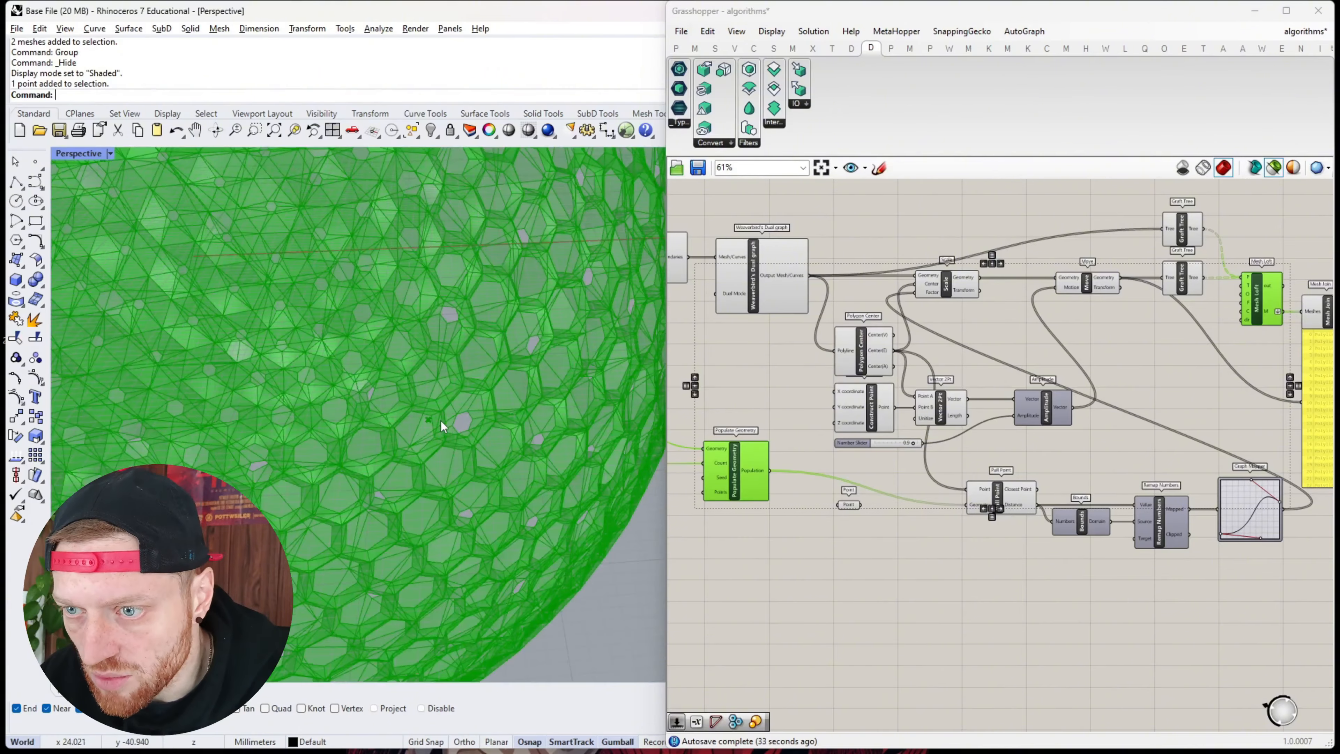
pyautogui.moveTo(373, 380); pyautogui.dragTo(382, 417, button='right')
pyautogui.scroll(-4, 843, 486)
pyautogui.scroll(4, 1054, 422)
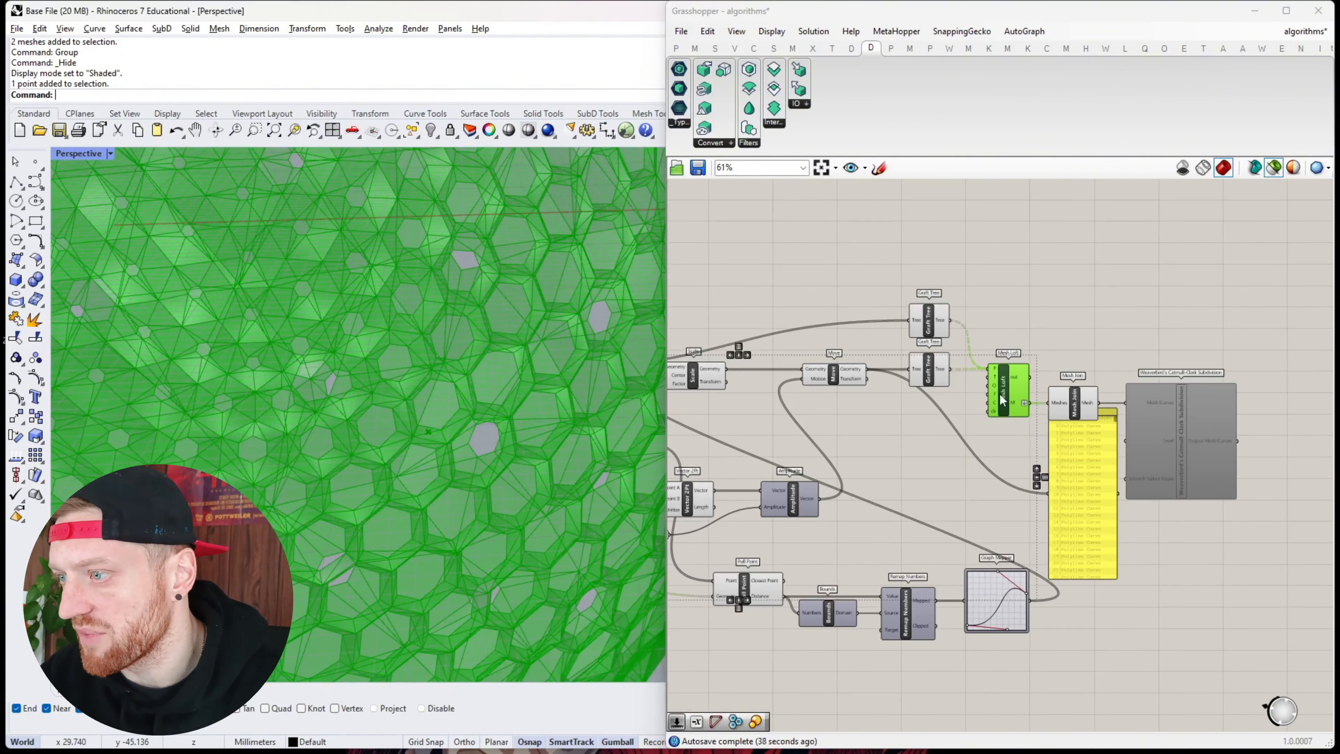
# Bake the Mesh Join result into Rhino on the Default layer
pyautogui.rightClick(1074, 403)
pyautogui.click(1092, 362)
pyautogui.click(1074, 404)
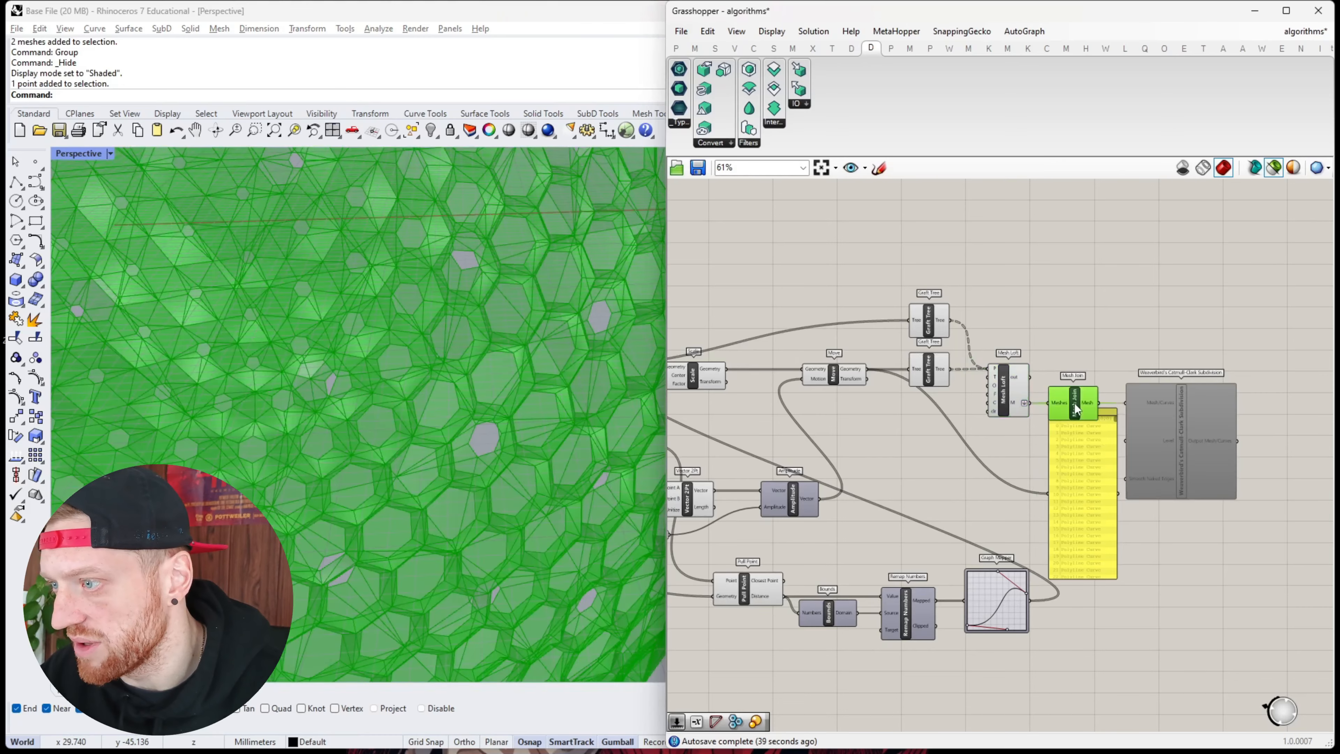
pyautogui.rightClick(1074, 404)
pyautogui.click(1108, 460)
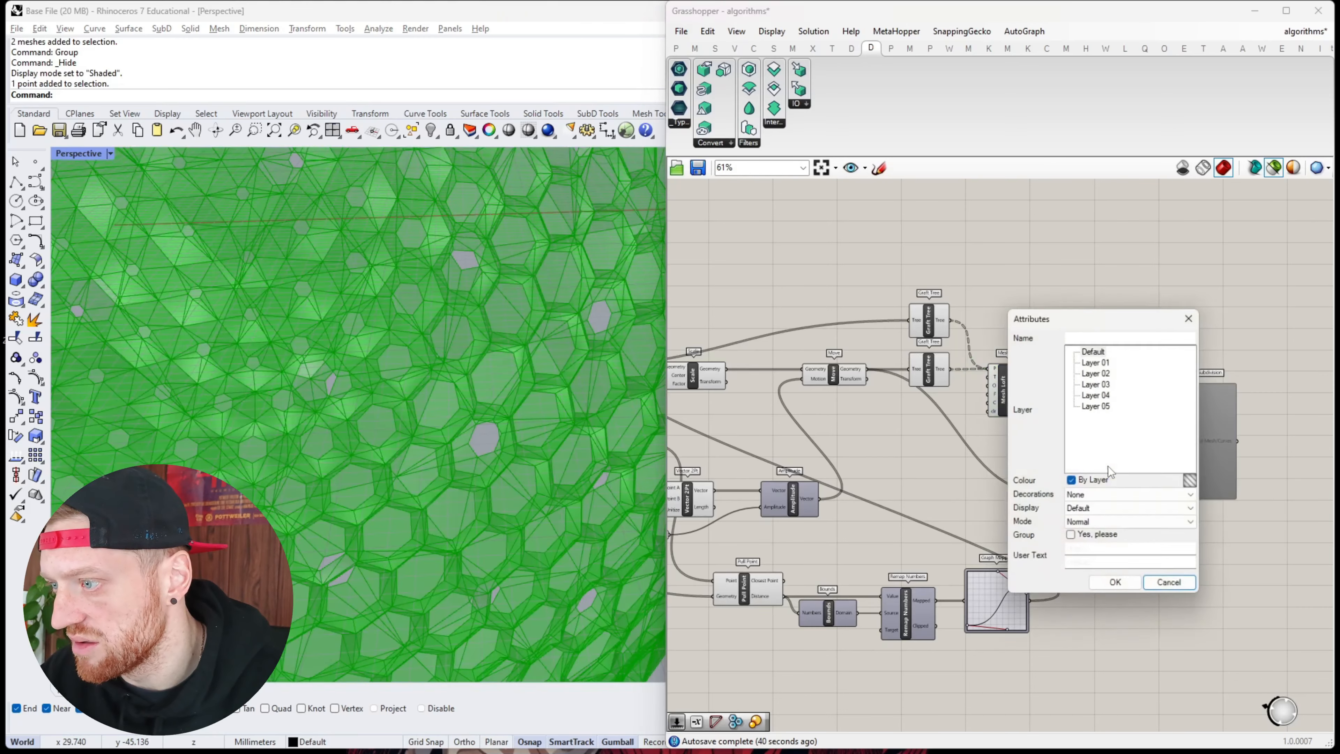
pyautogui.click(1117, 585)
# Switch the Perspective viewport to Rendered display mode and inspect the baked shell's varying openings from several sides
pyautogui.scroll(-10, 525, 435)
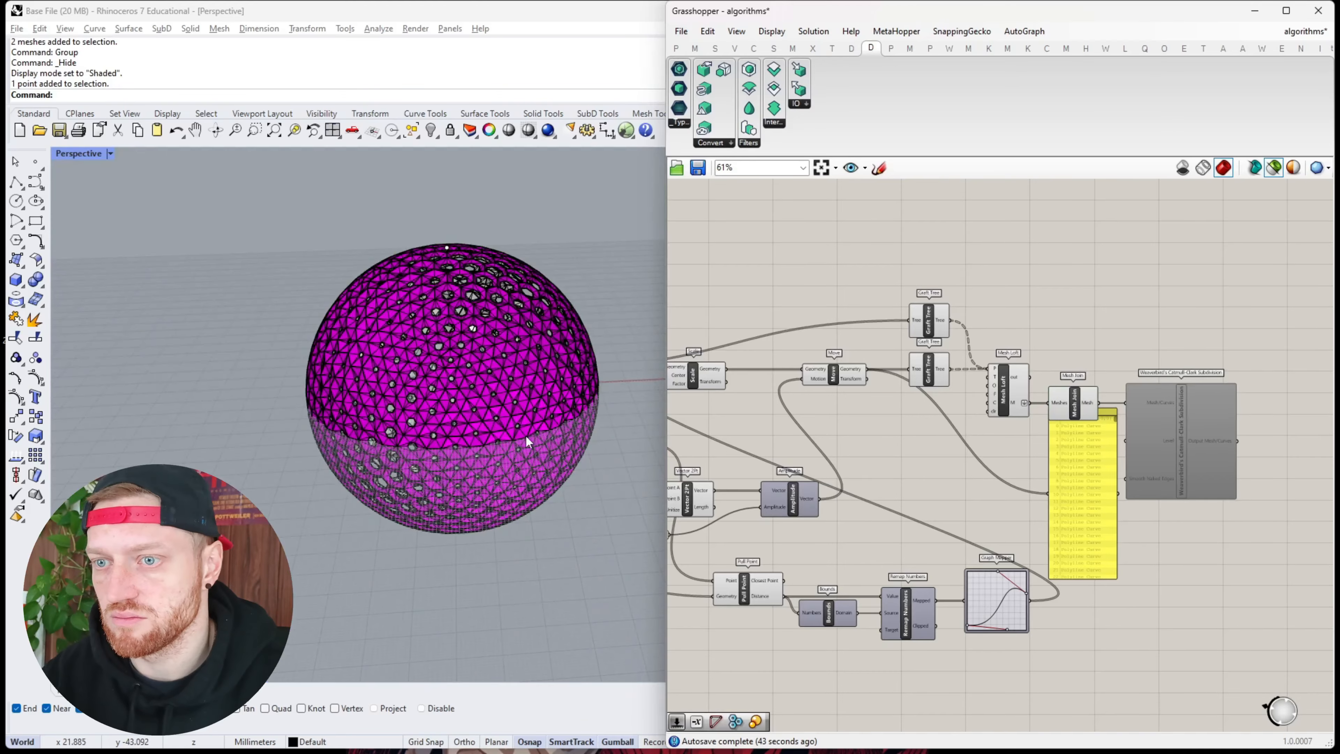
pyautogui.click(525, 436)
pyautogui.click(110, 154)
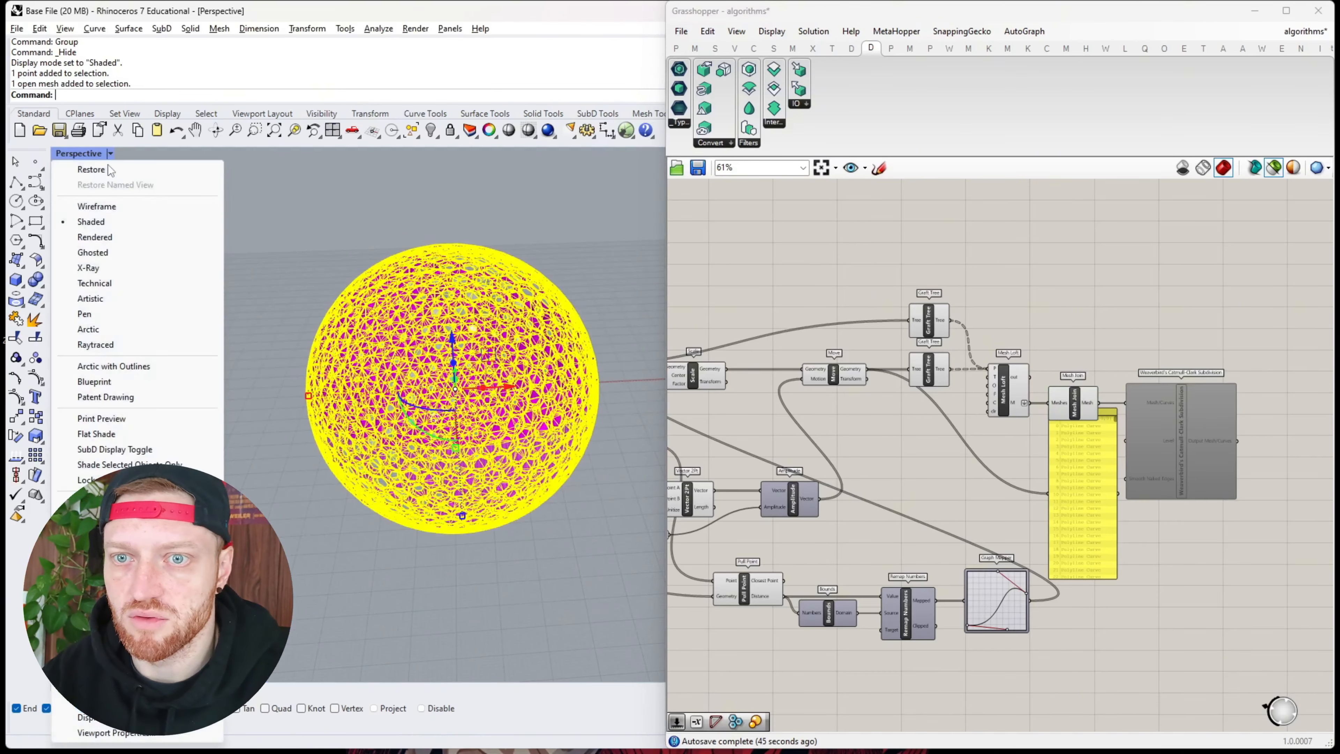
pyautogui.click(109, 242)
pyautogui.moveTo(296, 248); pyautogui.dragTo(490, 373, button='right')
pyautogui.scroll(-6, 538, 255)
pyautogui.scroll(10, 574, 385)
pyautogui.moveTo(574, 387); pyautogui.dragTo(488, 365, button='right')
pyautogui.scroll(-9, 487, 366)
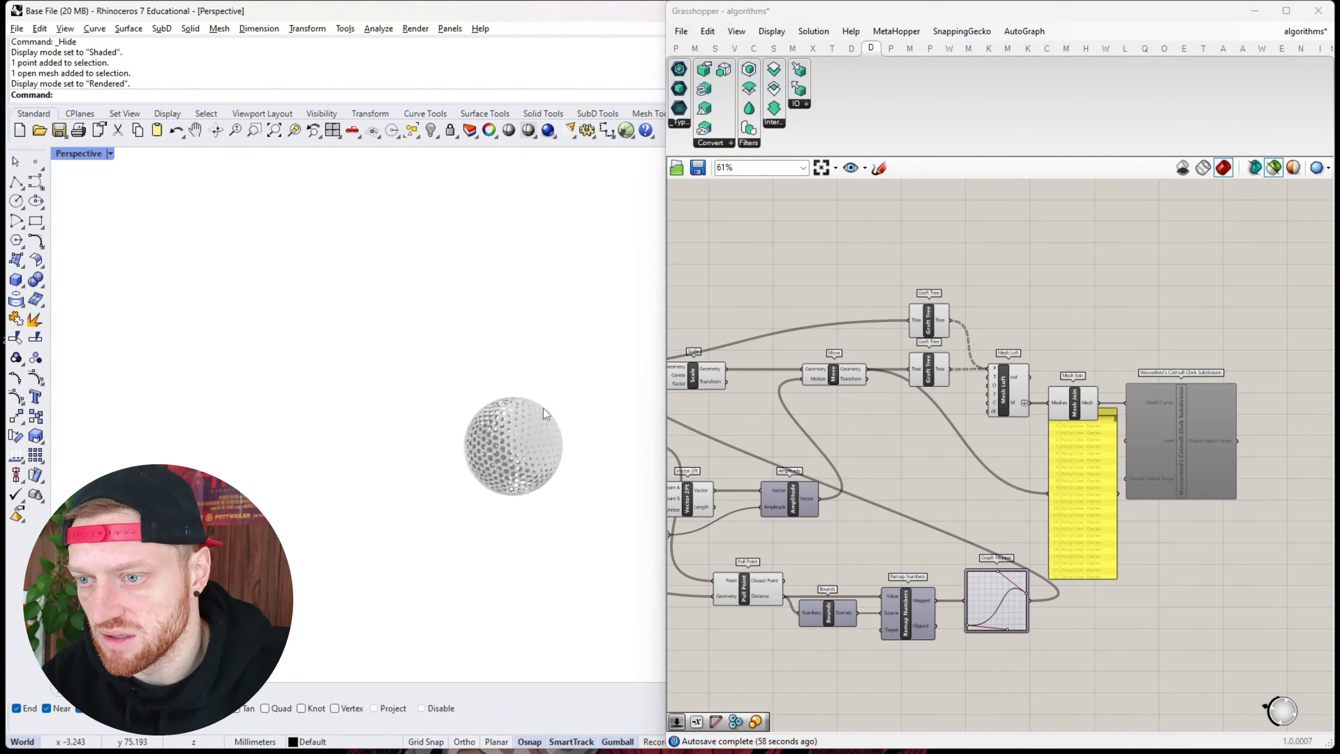
pyautogui.scroll(7, 543, 410)
pyautogui.moveTo(543, 423); pyautogui.dragTo(609, 457, button='right')
pyautogui.scroll(-4, 907, 508)
# Bake the Mesh Sphere into Rhino inside the new hexagonal shell and inspect the combined result
pyautogui.moveTo(907, 507); pyautogui.dragTo(1125, 508, button='right')
pyautogui.scroll(5, 906, 567)
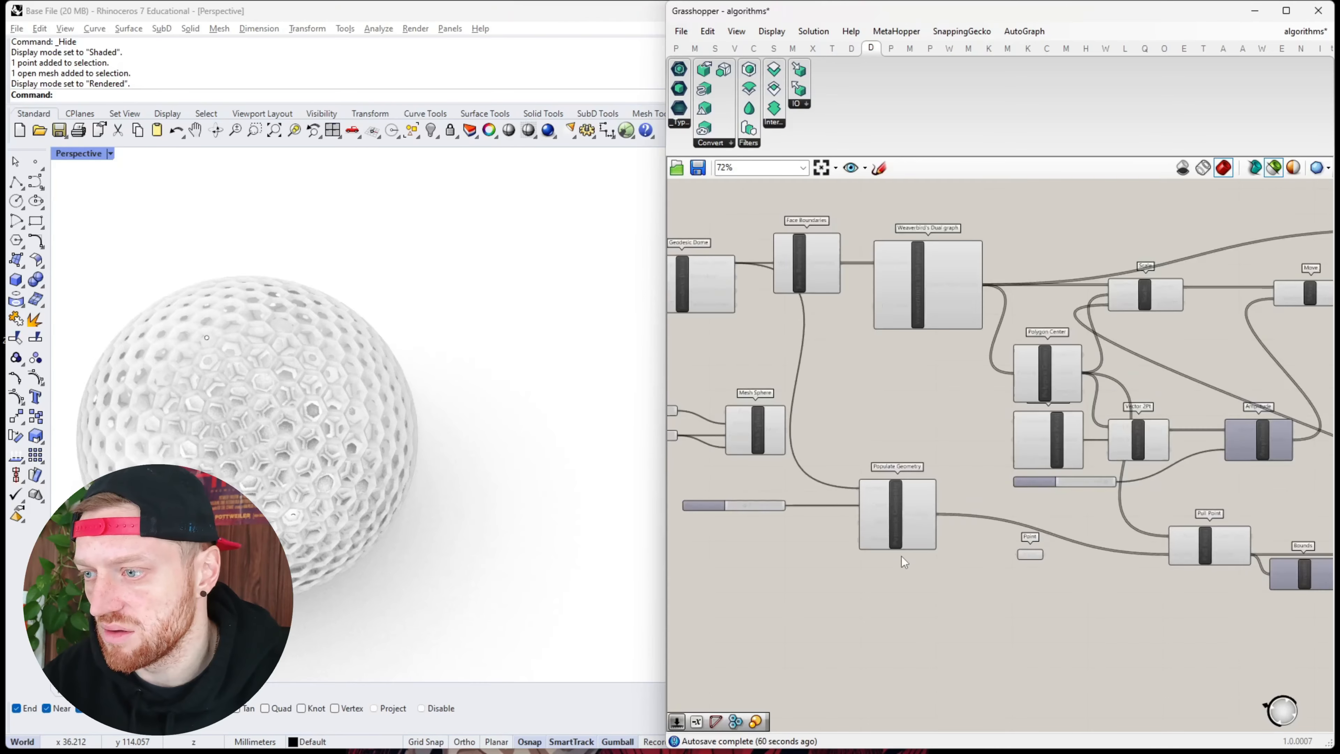
pyautogui.moveTo(852, 531); pyautogui.dragTo(965, 518, button='right')
pyautogui.click(874, 418)
pyautogui.moveTo(495, 441); pyautogui.dragTo(482, 285, button='right')
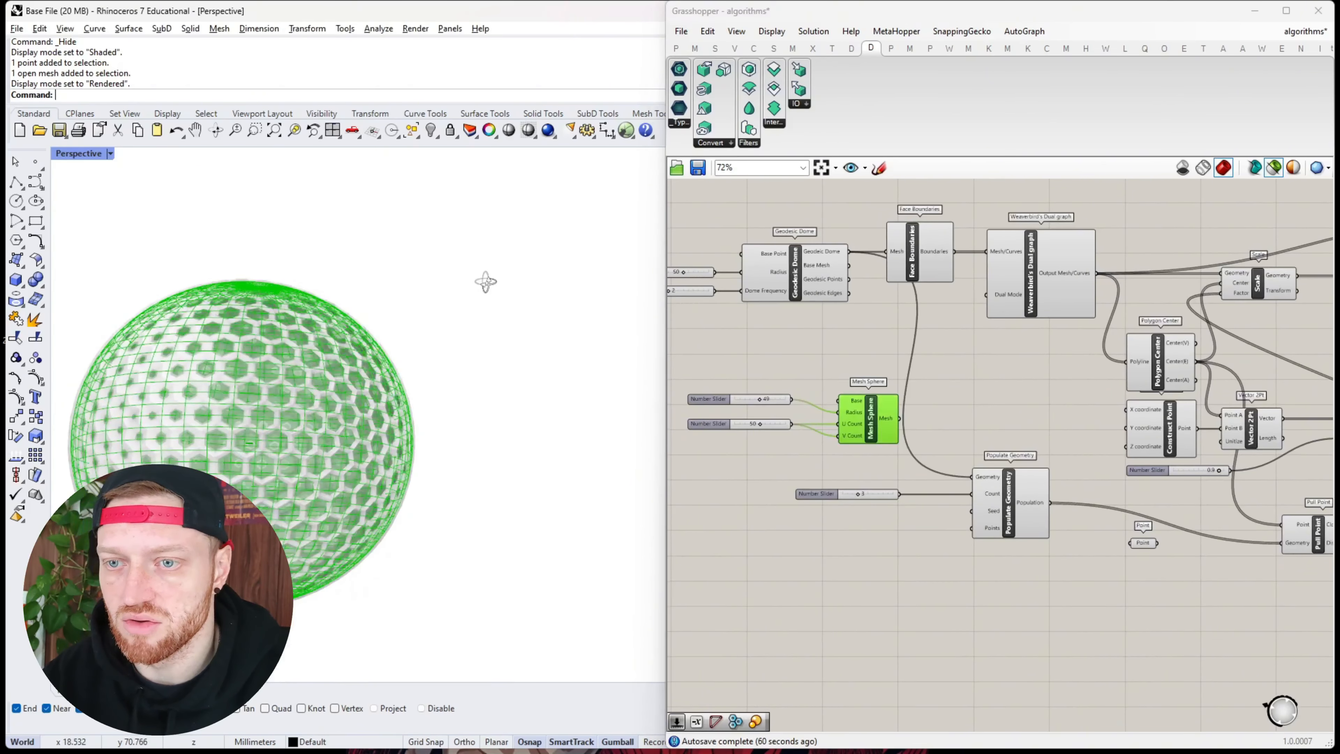
pyautogui.rightClick(874, 418)
pyautogui.click(909, 474)
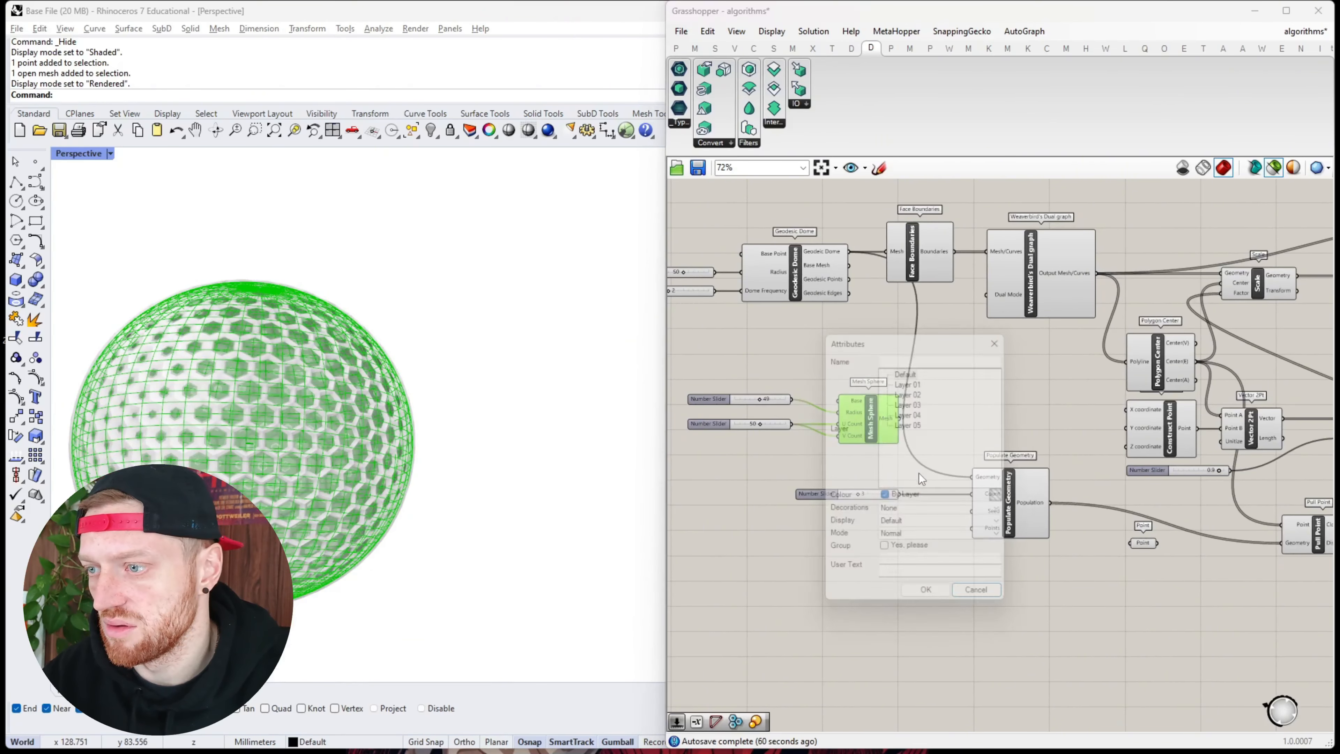
pyautogui.click(930, 603)
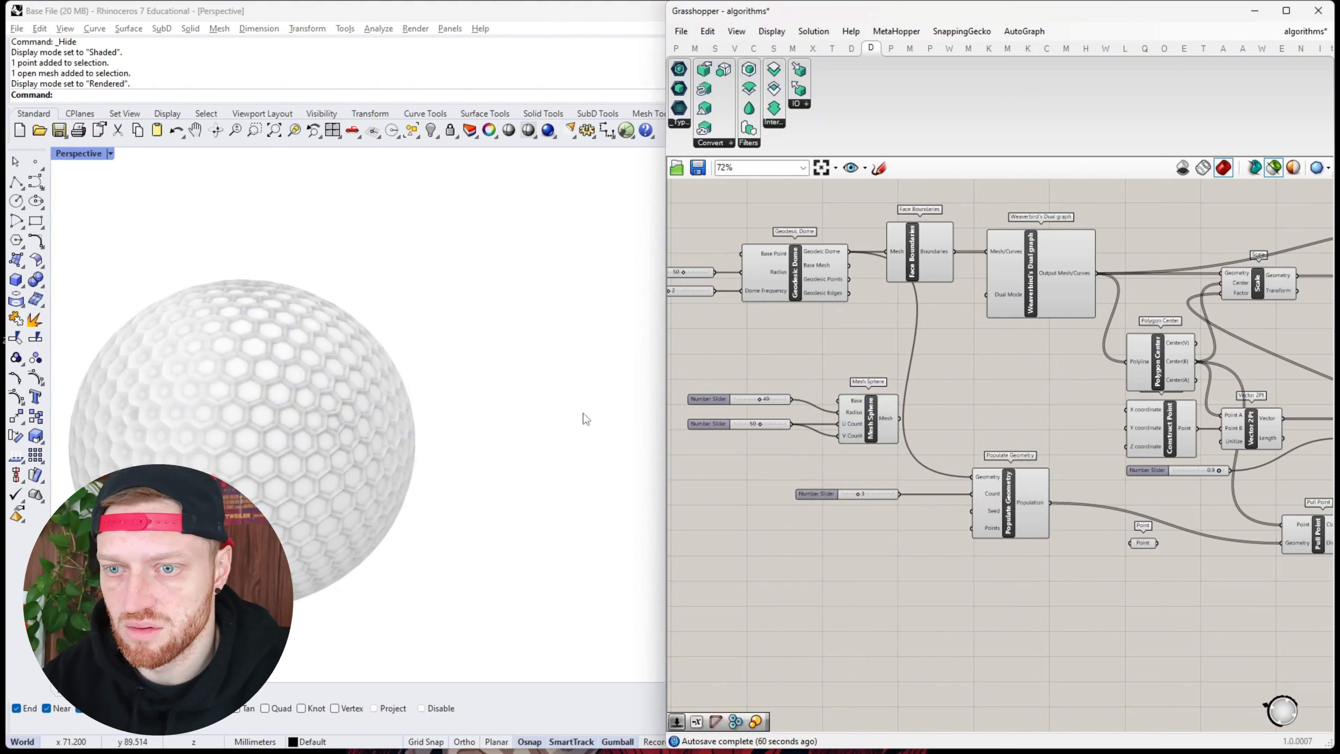
pyautogui.moveTo(583, 413); pyautogui.dragTo(264, 406, button='right')
pyautogui.scroll(-7, 269, 393)
pyautogui.scroll(7, 343, 348)
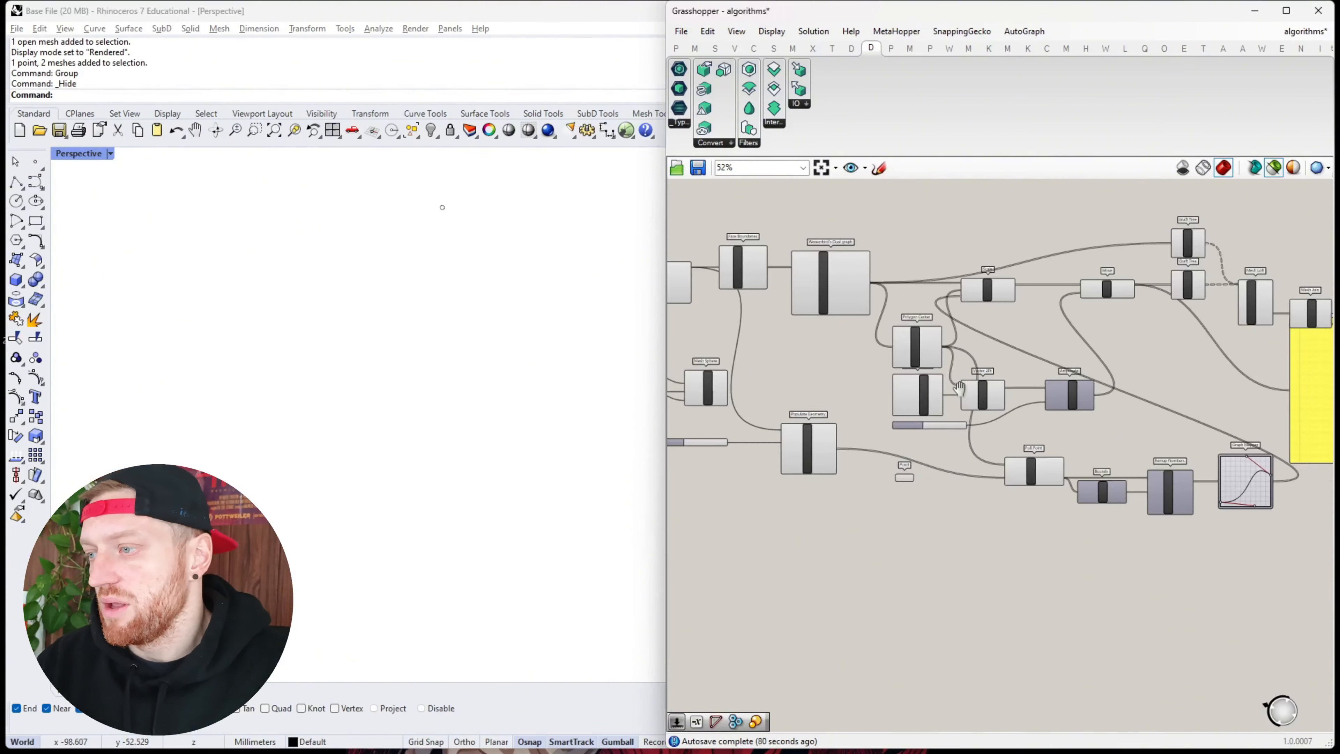
pyautogui.scroll(4, 1002, 399)
pyautogui.scroll(-1, 1003, 398)
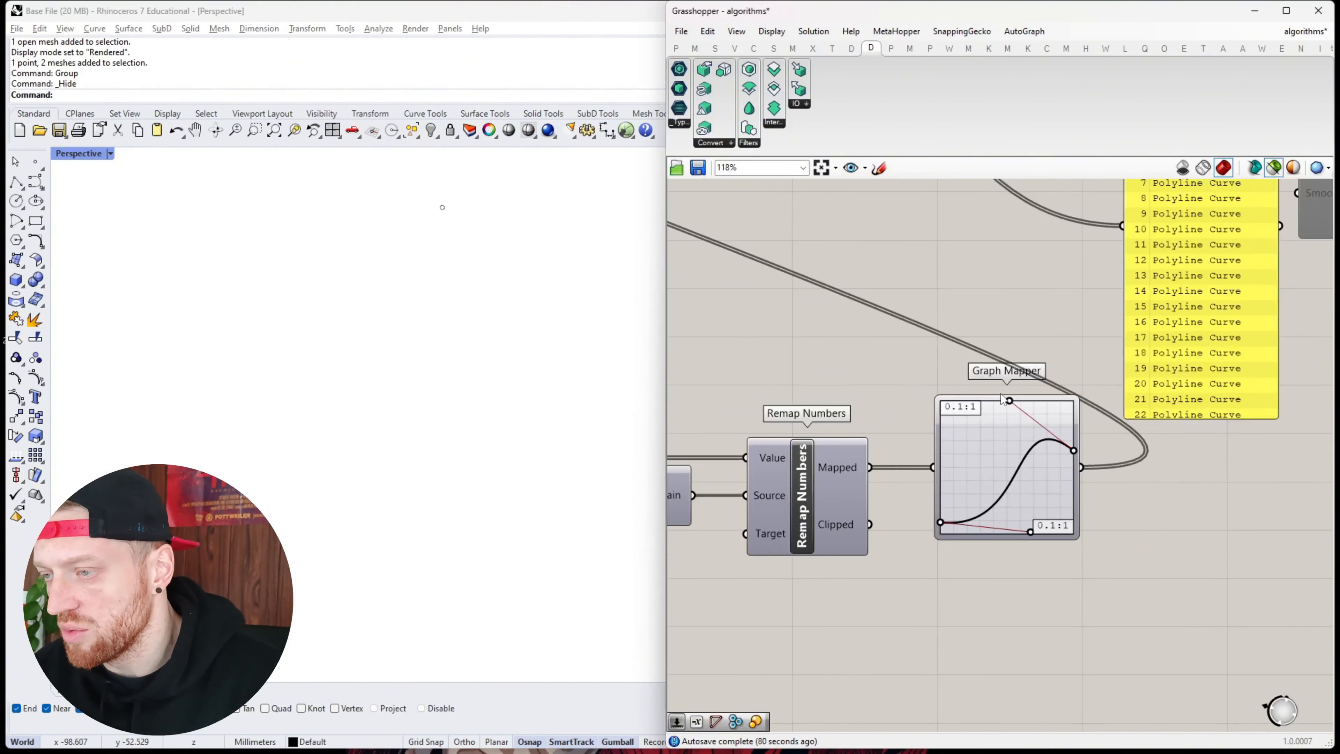
pyautogui.scroll(-6, 1002, 398)
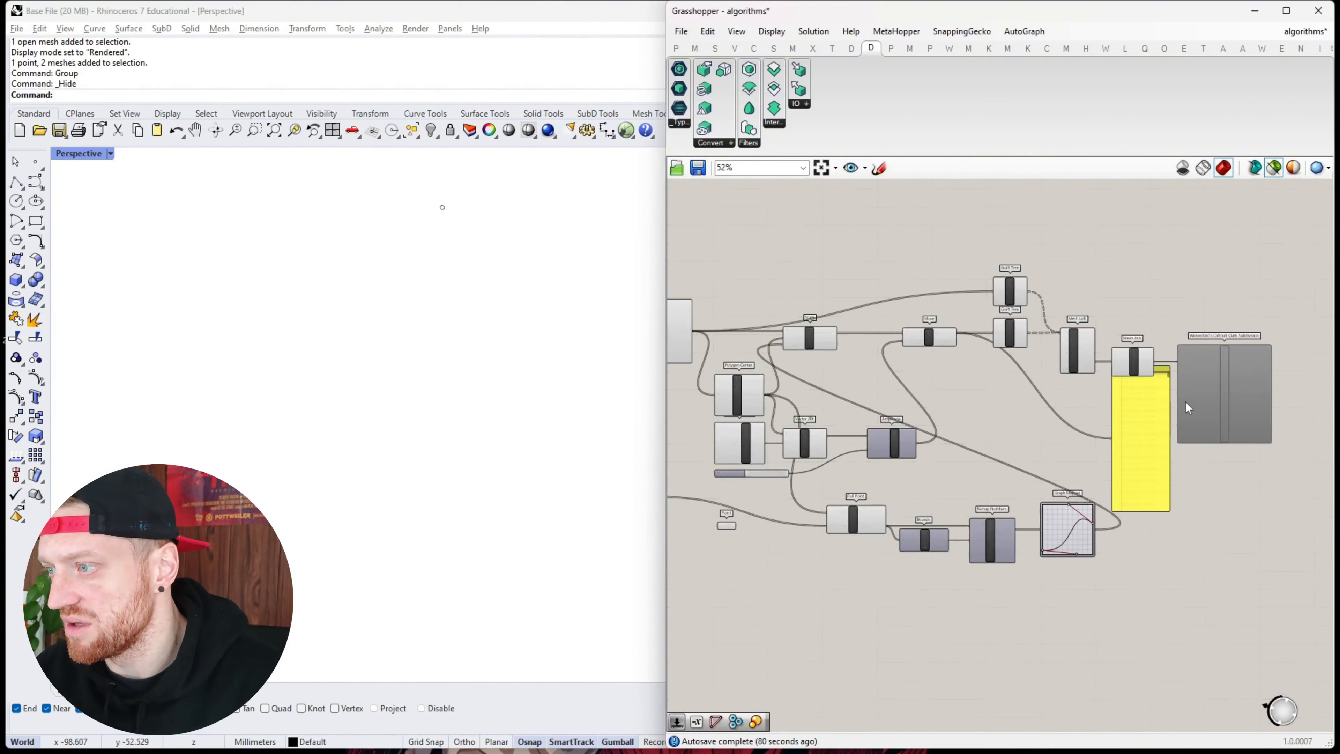
pyautogui.moveTo(1231, 392); pyautogui.dragTo(1281, 399, button='right')
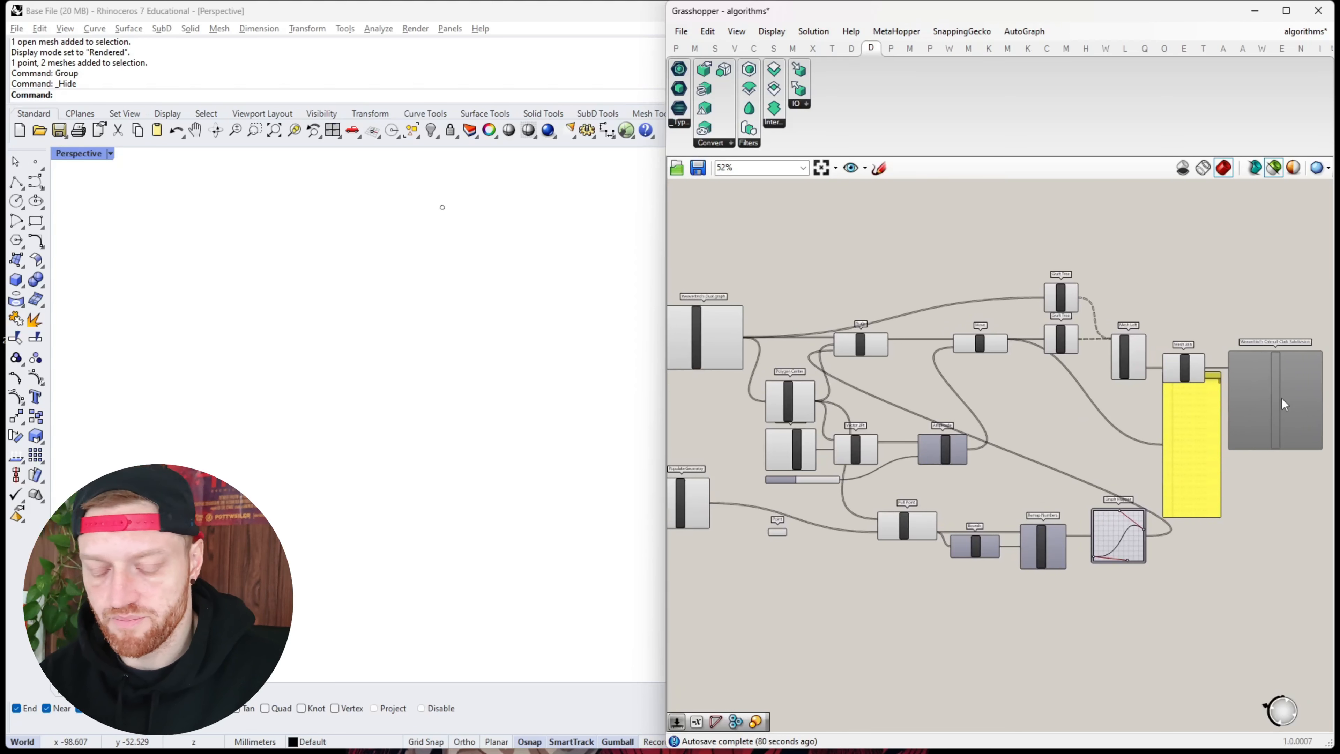